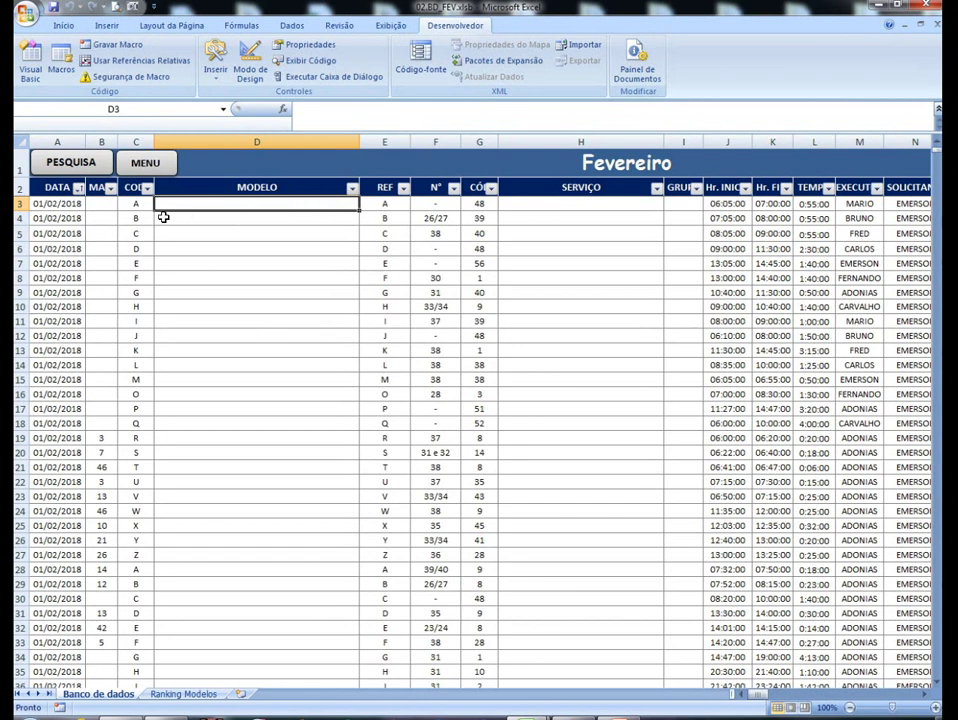
Examine the COD. column on the Banco de dados sheet and the codes offered in its filter list
{"action": "left_click", "coordinate": [137, 141]}
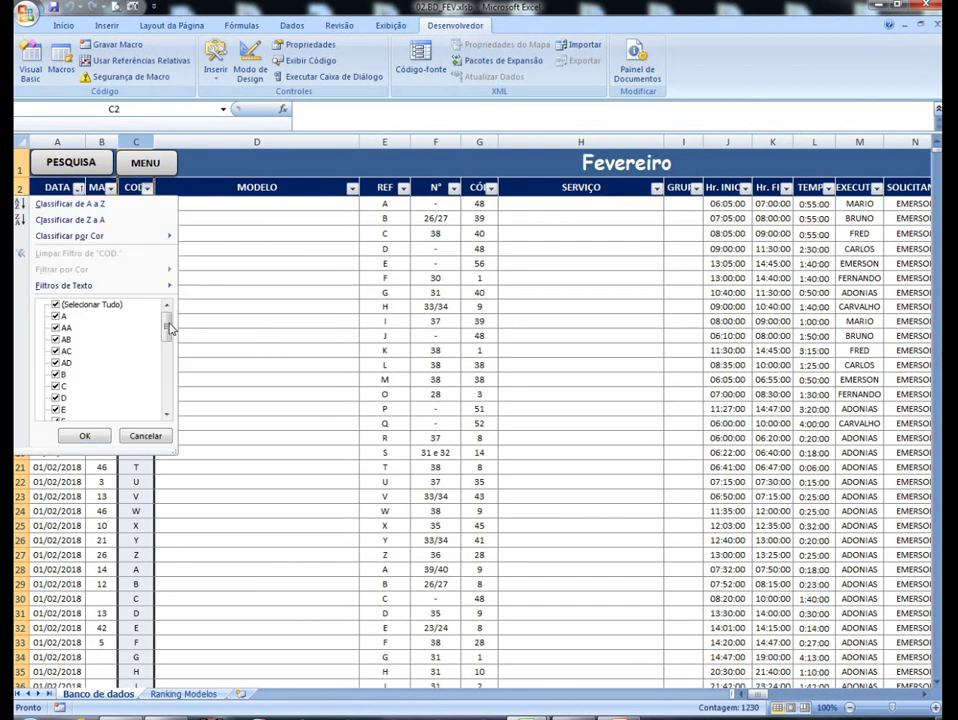
{"action": "mouse_move", "coordinate": [170, 328]}
{"action": "left_mouse_down"}
{"action": "mouse_move", "coordinate": [188, 417]}
{"action": "mouse_move", "coordinate": [183, 318]}
{"action": "left_mouse_up"}
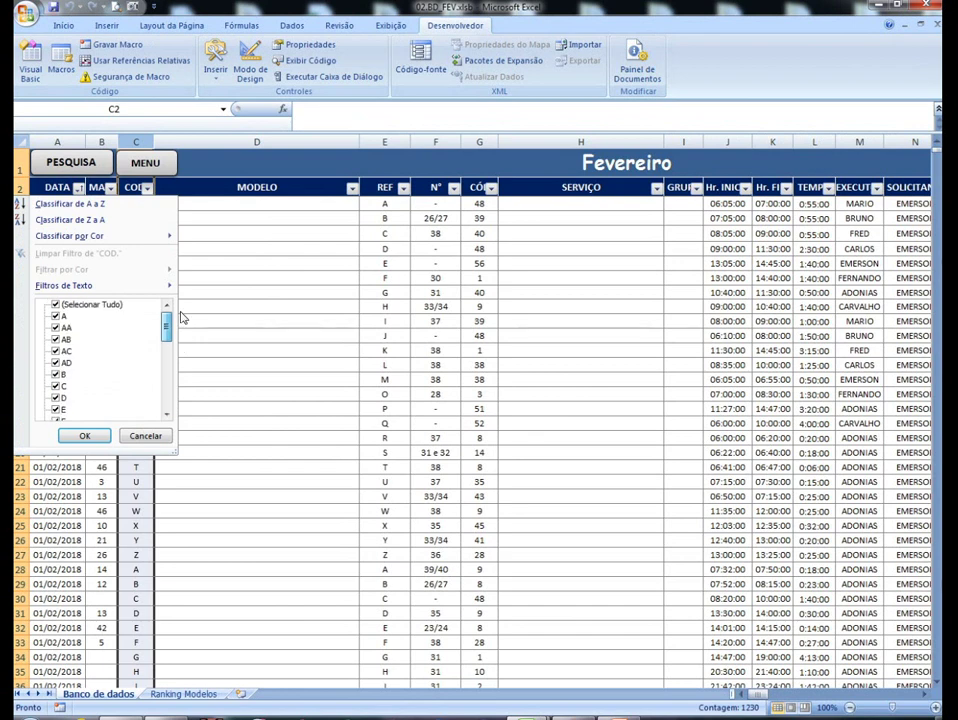
{"action": "left_click", "coordinate": [144, 484]}
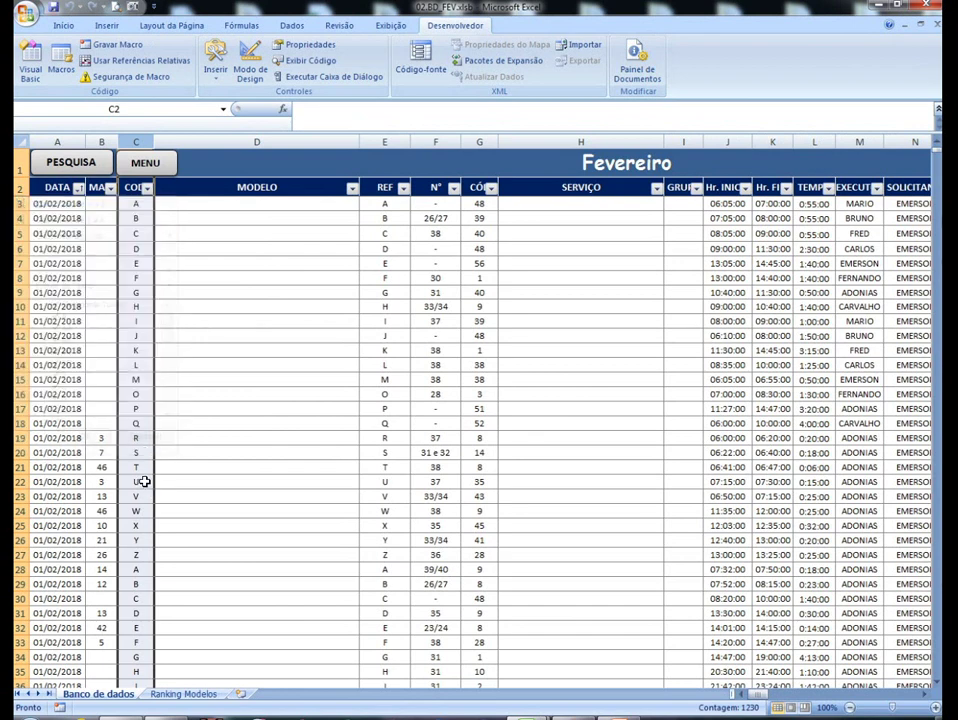
{"action": "left_click", "coordinate": [141, 205]}
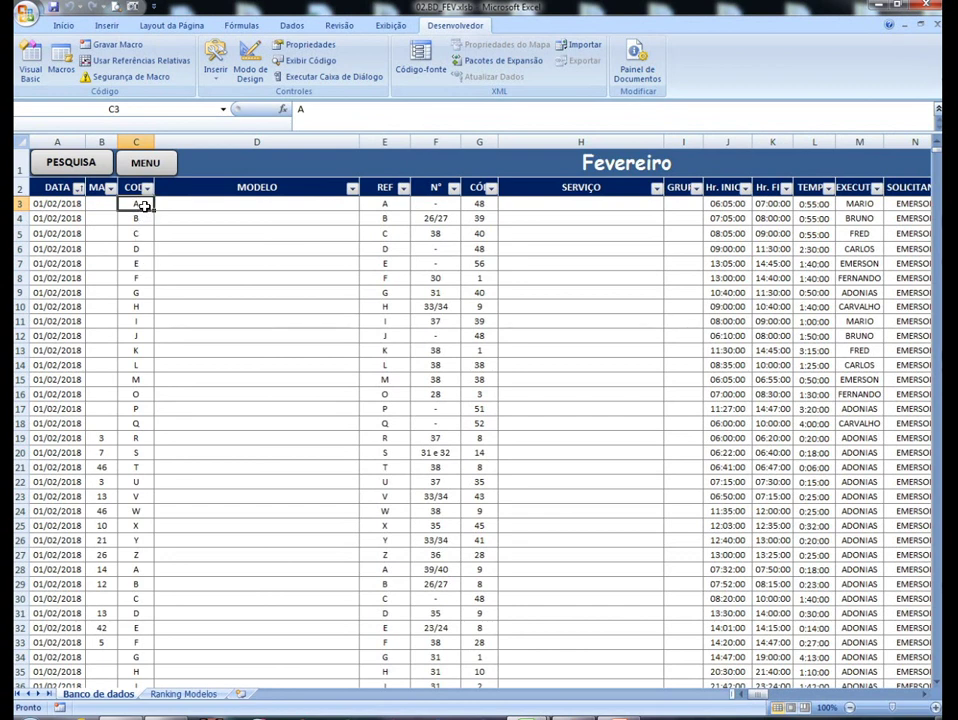
{"action": "left_click", "coordinate": [147, 189]}
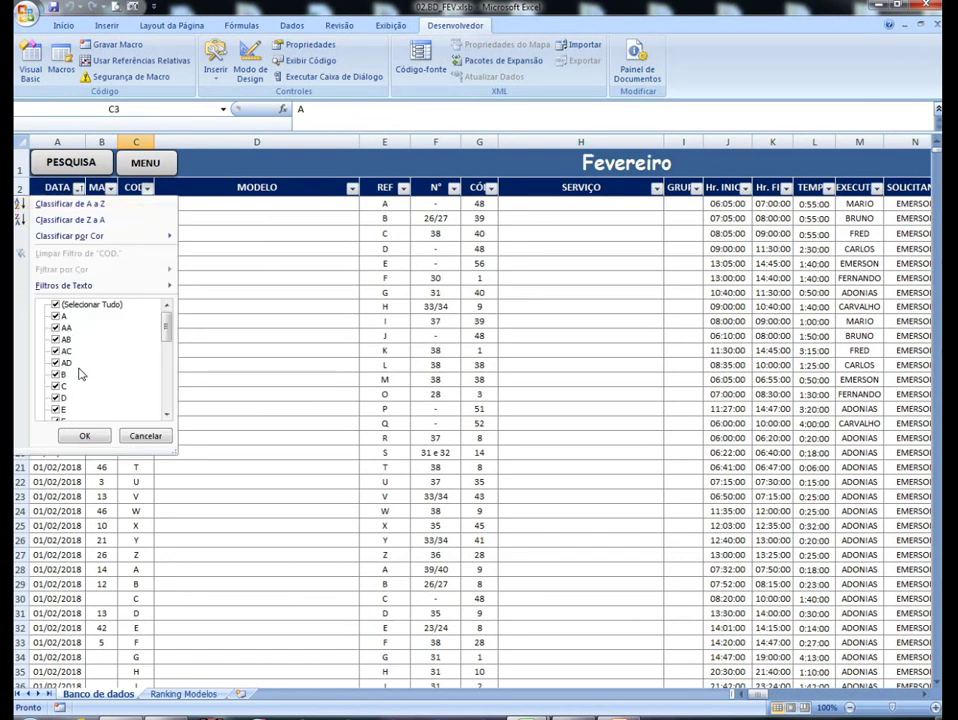
{"action": "left_click", "coordinate": [137, 485]}
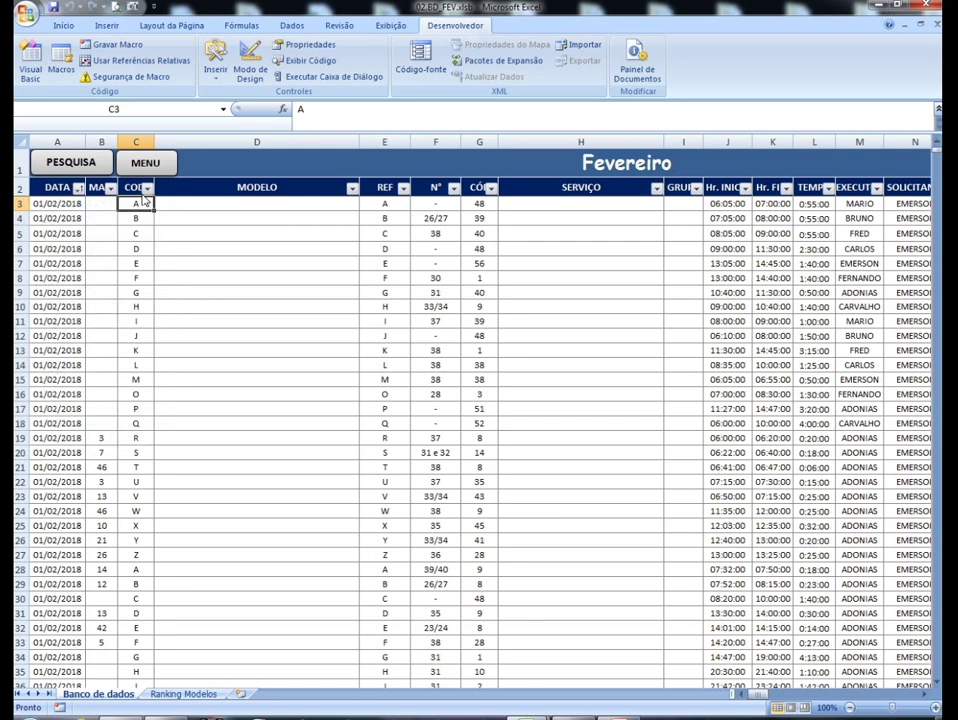
{"action": "left_click", "coordinate": [139, 159]}
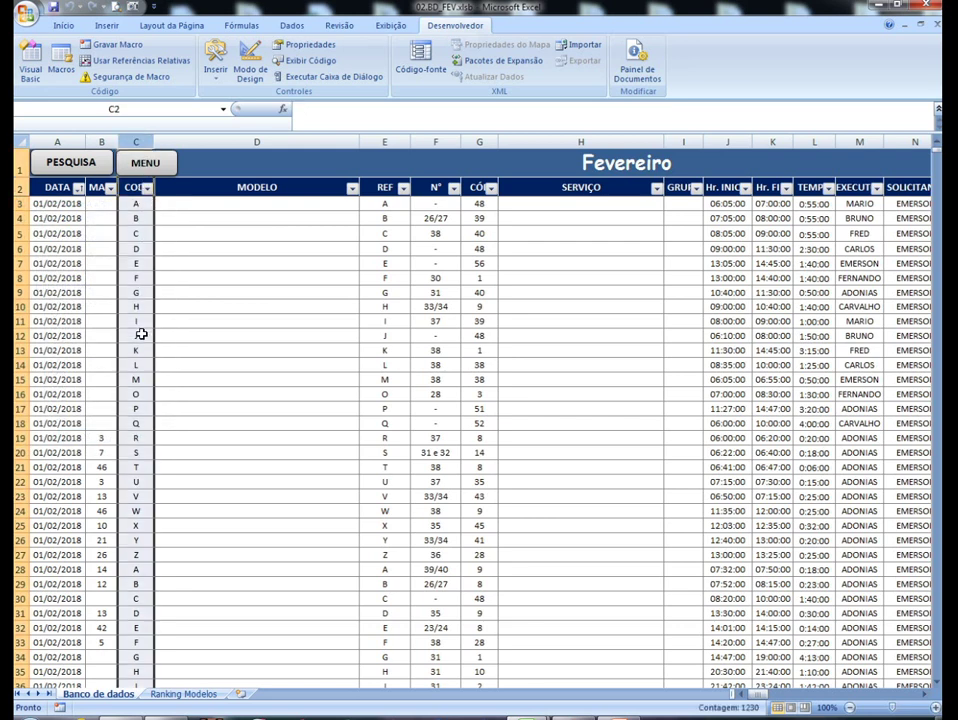
Examine the TEMPO column and the formula in its first data cell, L3
{"action": "scroll", "coordinate": [143, 325], "scroll_direction": "down", "scroll_amount": 1}
{"action": "scroll", "coordinate": [143, 325], "scroll_direction": "up", "scroll_amount": 1}
{"action": "scroll", "coordinate": [657, 428], "scroll_direction": "right", "scroll_amount": 3}
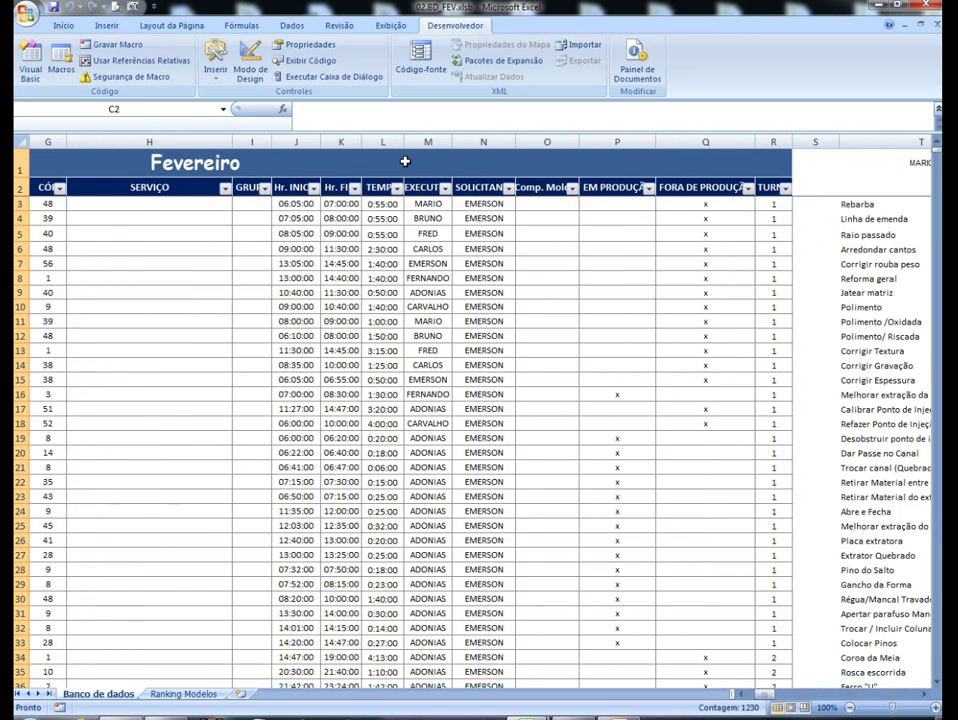
{"action": "left_click", "coordinate": [383, 140]}
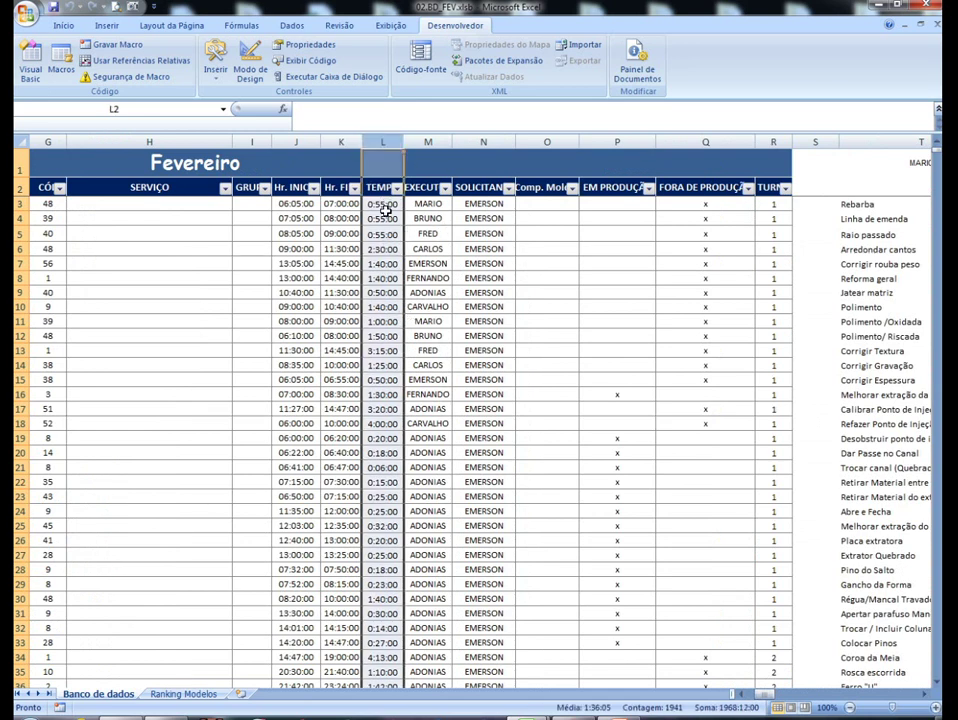
{"action": "left_click", "coordinate": [386, 206]}
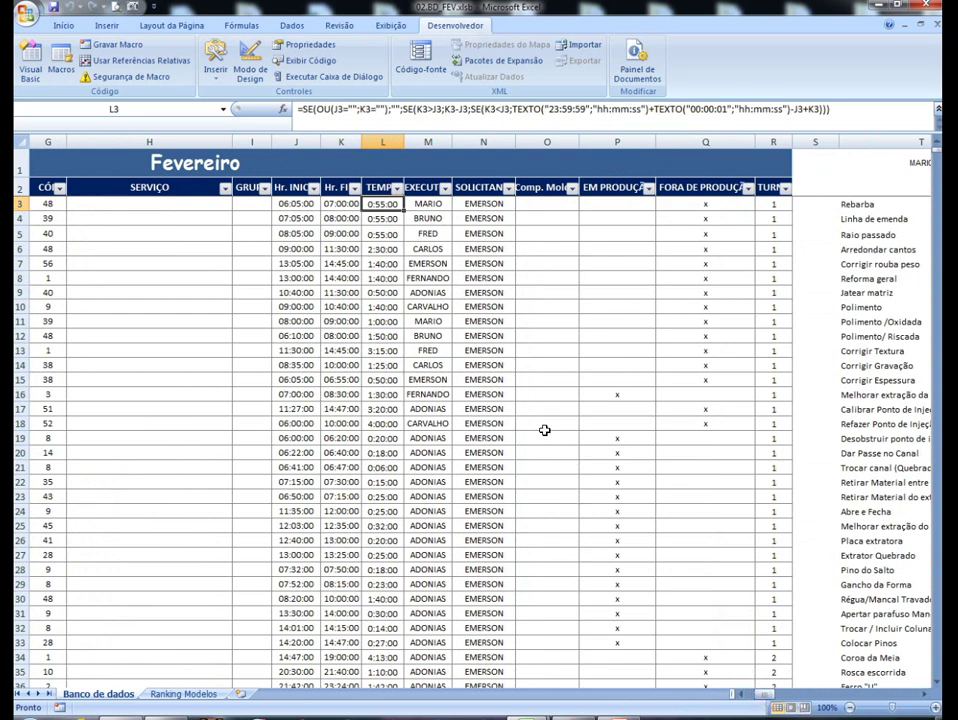
{"action": "left_click", "coordinate": [387, 141]}
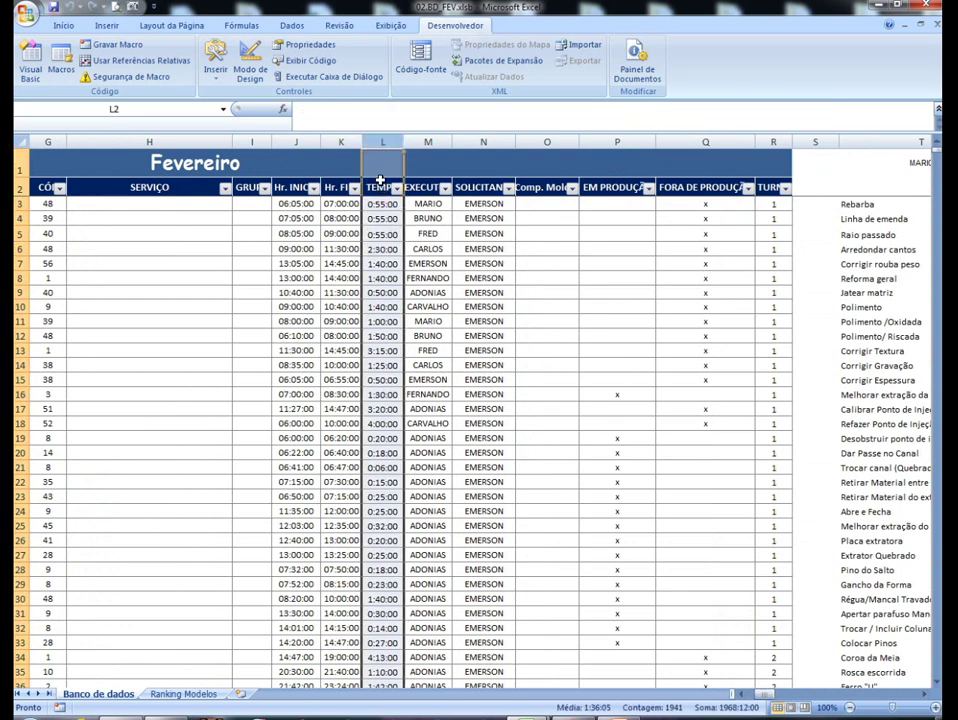
Filter the COD. column to show only the rows with code A
{"action": "left_click", "coordinate": [759, 687]}
{"action": "left_click", "coordinate": [737, 693]}
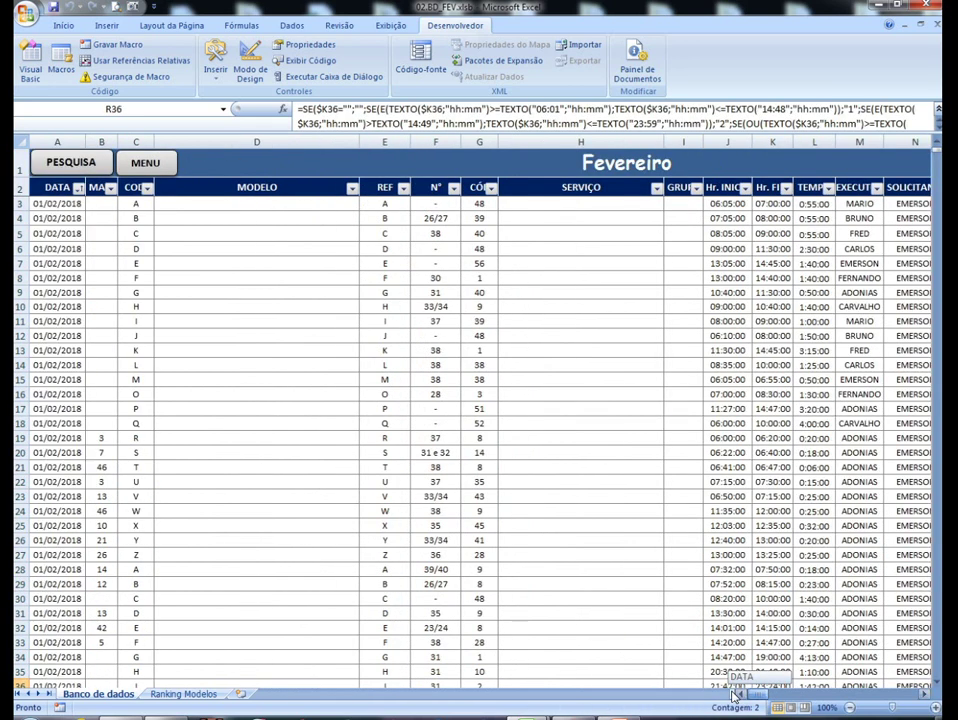
{"action": "left_click", "coordinate": [136, 181]}
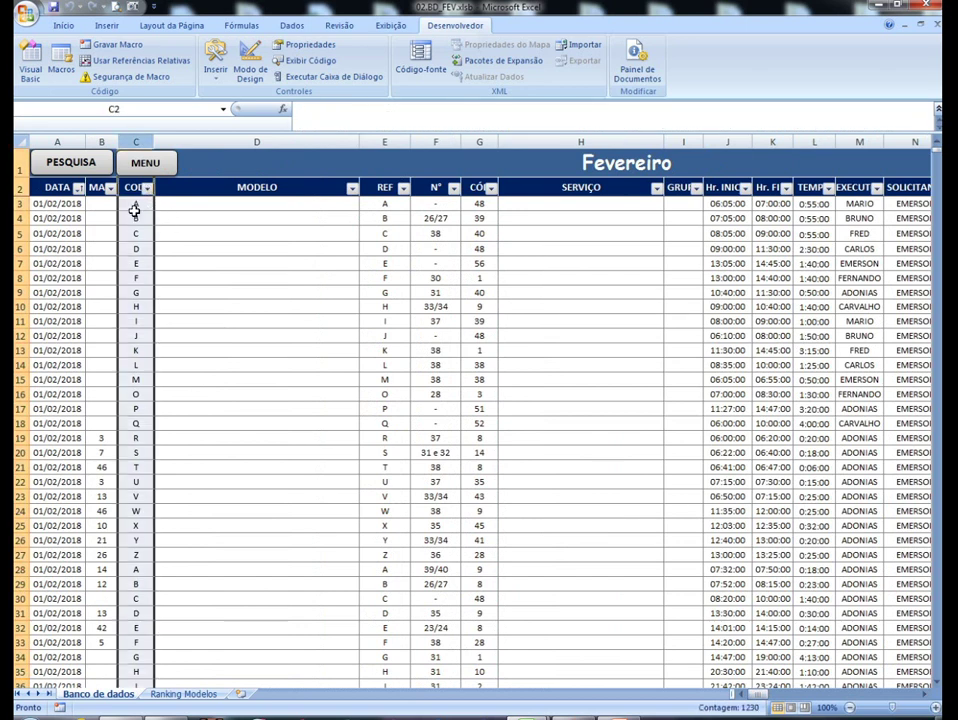
{"action": "left_click_drag", "start_coordinate": [136, 216], "coordinate": [148, 198]}
{"action": "key", "text": "Down"}
{"action": "key", "text": "Down"}
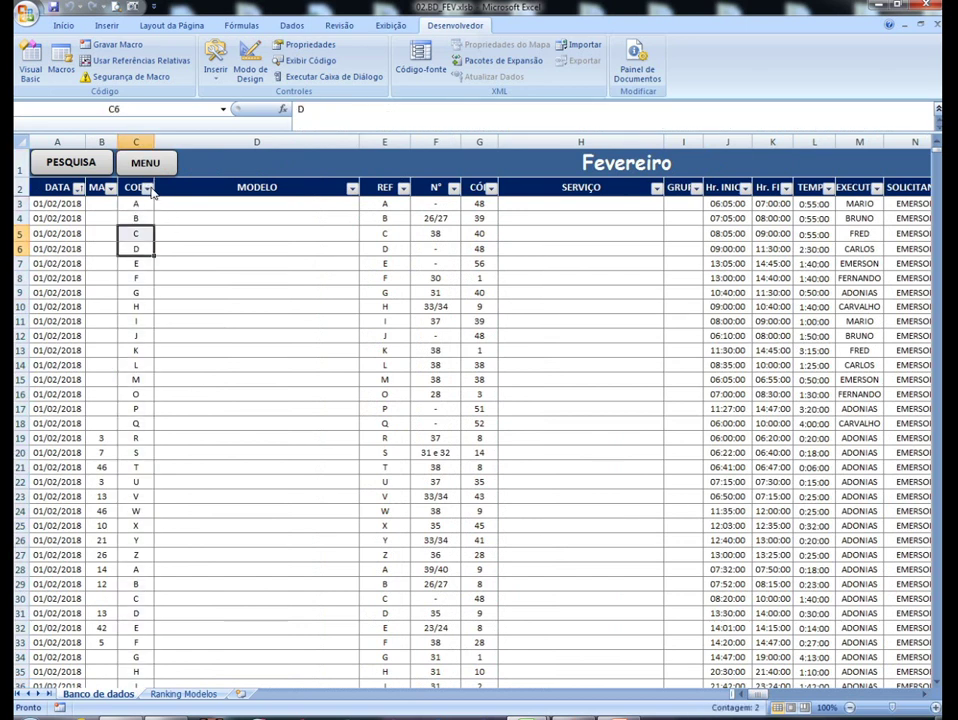
{"action": "left_click", "coordinate": [148, 188]}
{"action": "left_click", "coordinate": [56, 304]}
{"action": "left_click", "coordinate": [56, 316]}
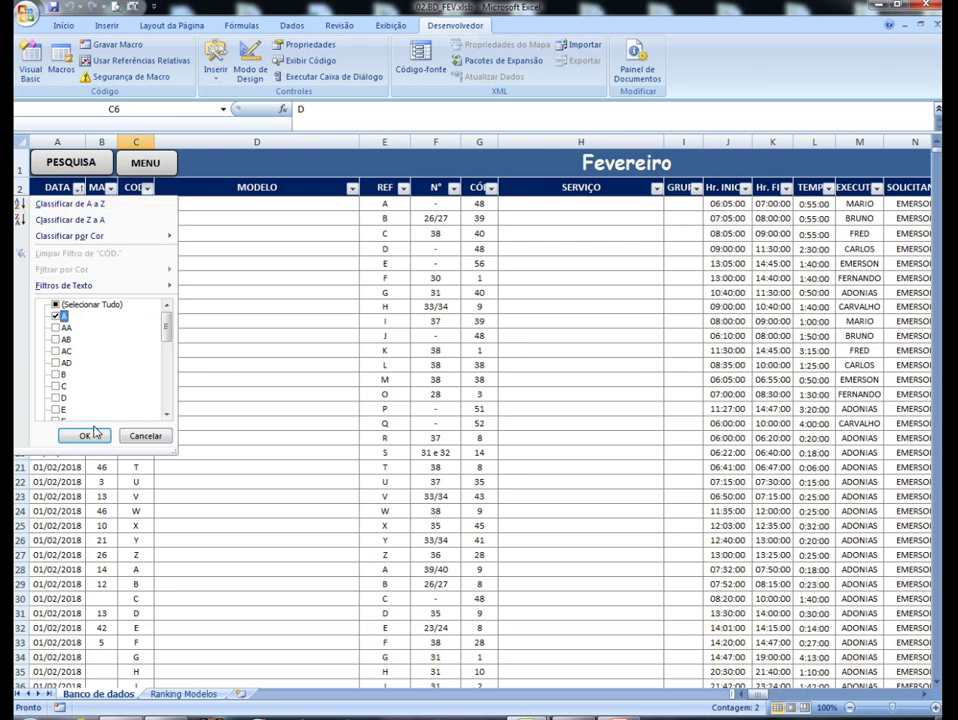
{"action": "left_click", "coordinate": [97, 437]}
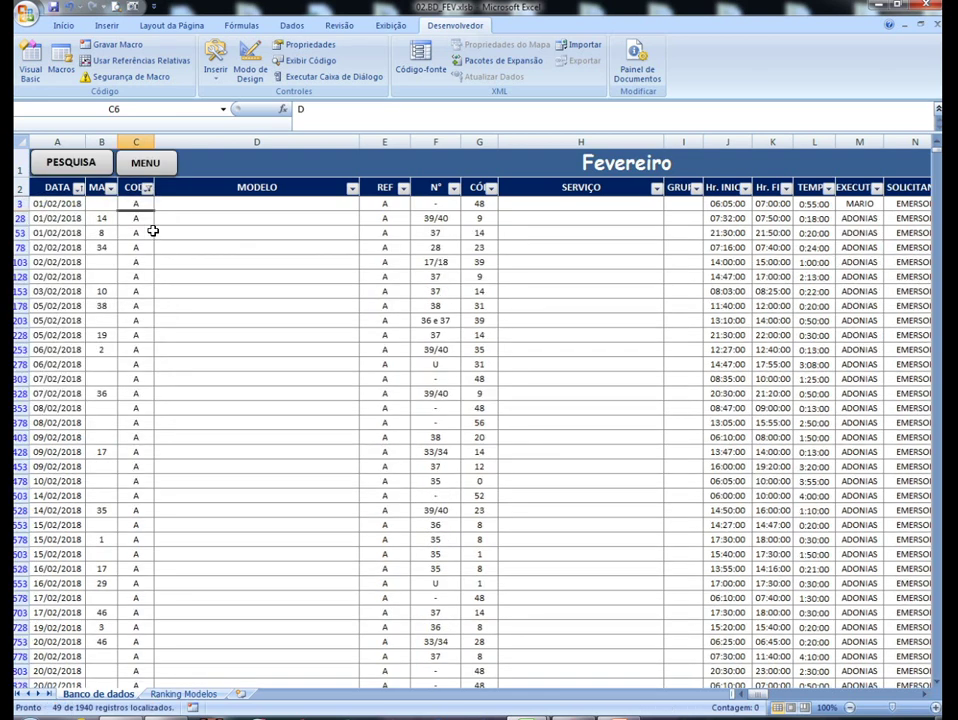
Select all TEMPO values of the filtered code A rows, starting from L3, to read their sum
{"action": "scroll", "coordinate": [151, 254], "scroll_direction": "down", "scroll_amount": 2}
{"action": "scroll", "coordinate": [151, 256], "scroll_direction": "down", "scroll_amount": 1}
{"action": "scroll", "coordinate": [152, 258], "scroll_direction": "up", "scroll_amount": 3}
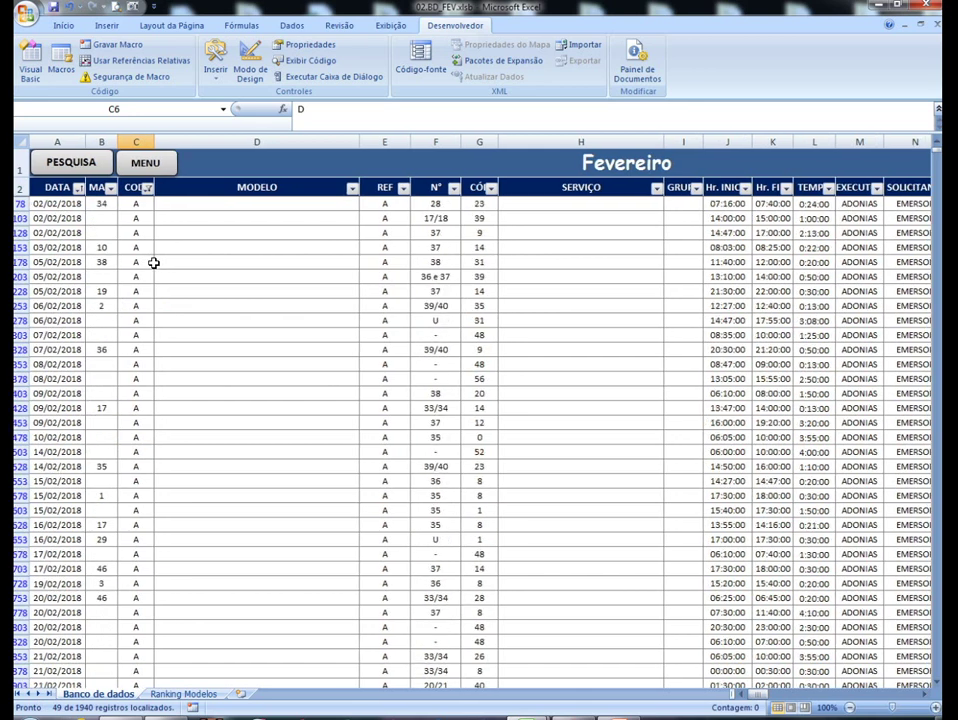
{"action": "left_click_drag", "start_coordinate": [764, 697], "coordinate": [769, 697]}
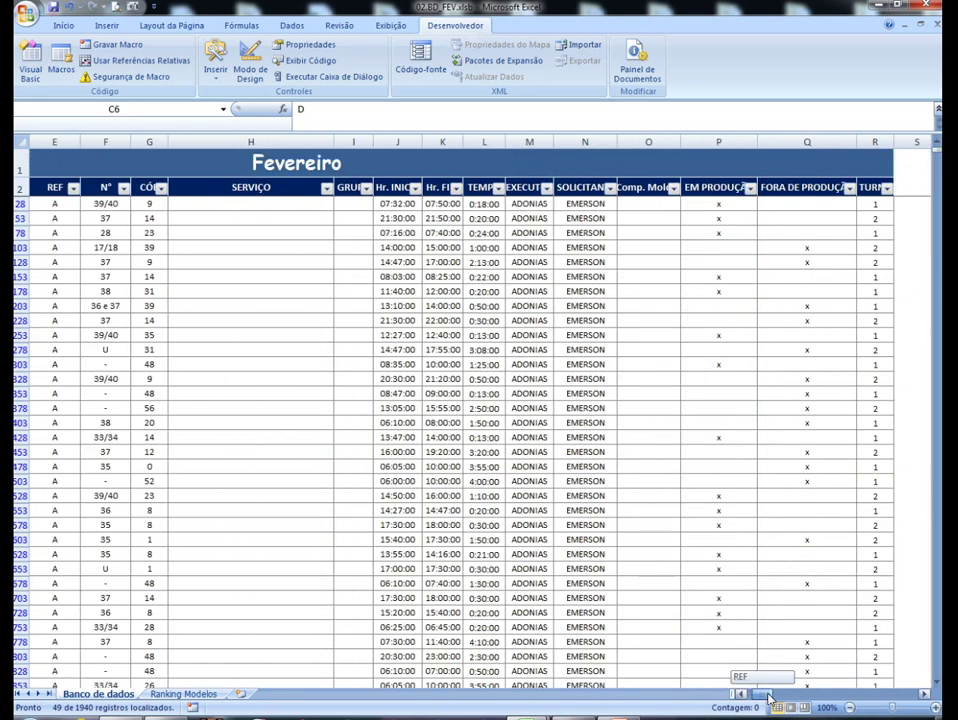
{"action": "left_click", "coordinate": [487, 204]}
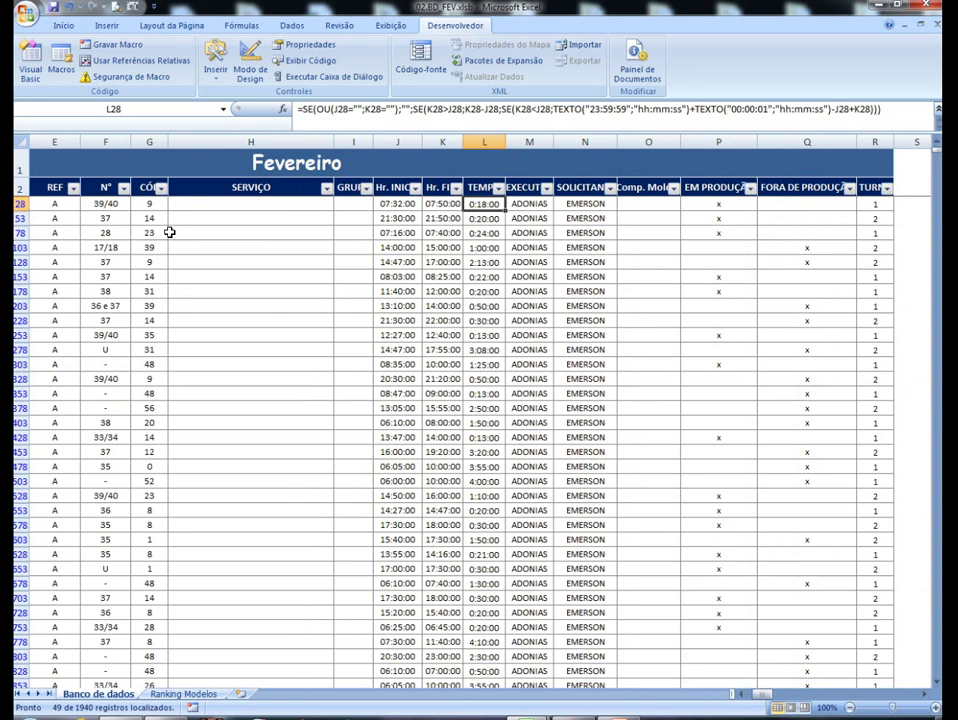
{"action": "key", "text": "ctrl+shift+Down"}
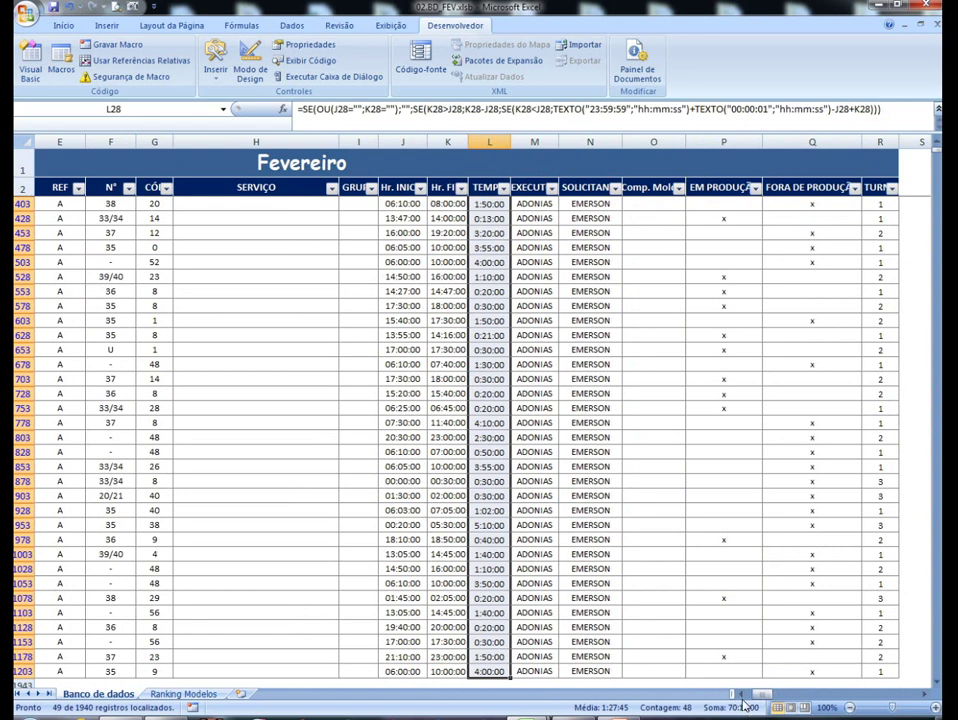
{"action": "scroll", "coordinate": [512, 378], "scroll_direction": "up", "scroll_amount": 3}
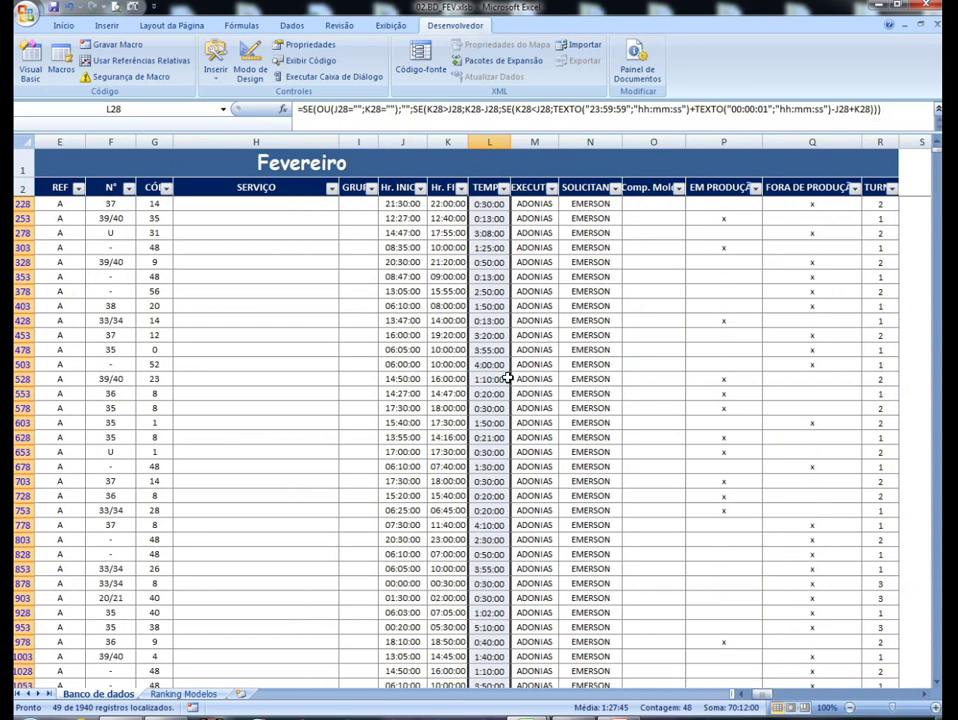
{"action": "scroll", "coordinate": [508, 378], "scroll_direction": "up", "scroll_amount": 3}
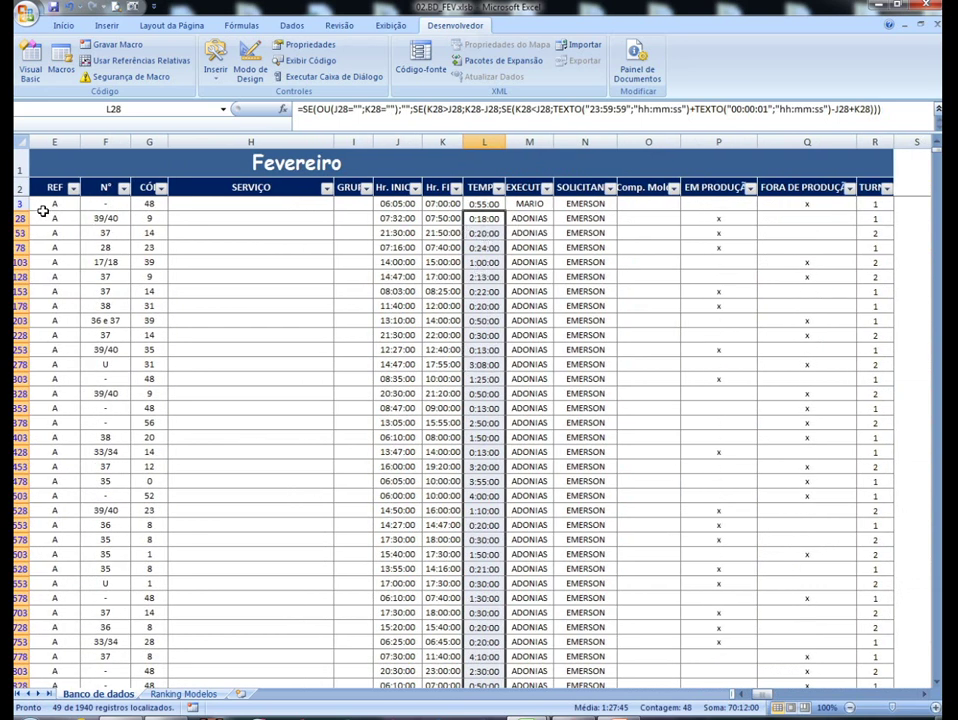
{"action": "left_click", "coordinate": [487, 204]}
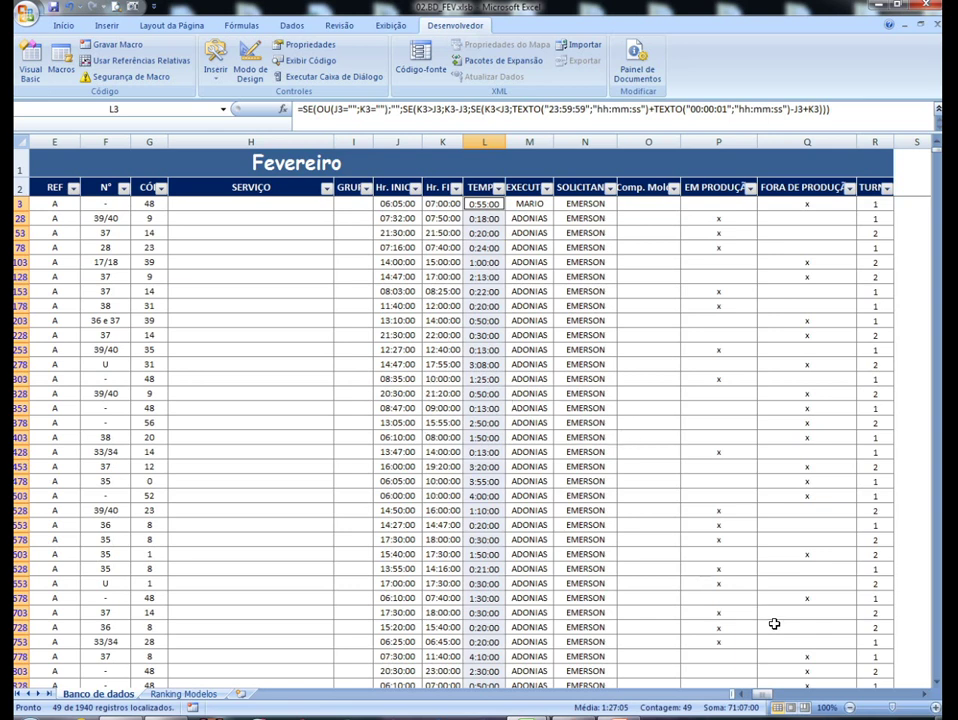
Review the codes in the COD. filter list and reselect all of them to show every row
{"action": "left_click_drag", "start_coordinate": [764, 695], "coordinate": [755, 695]}
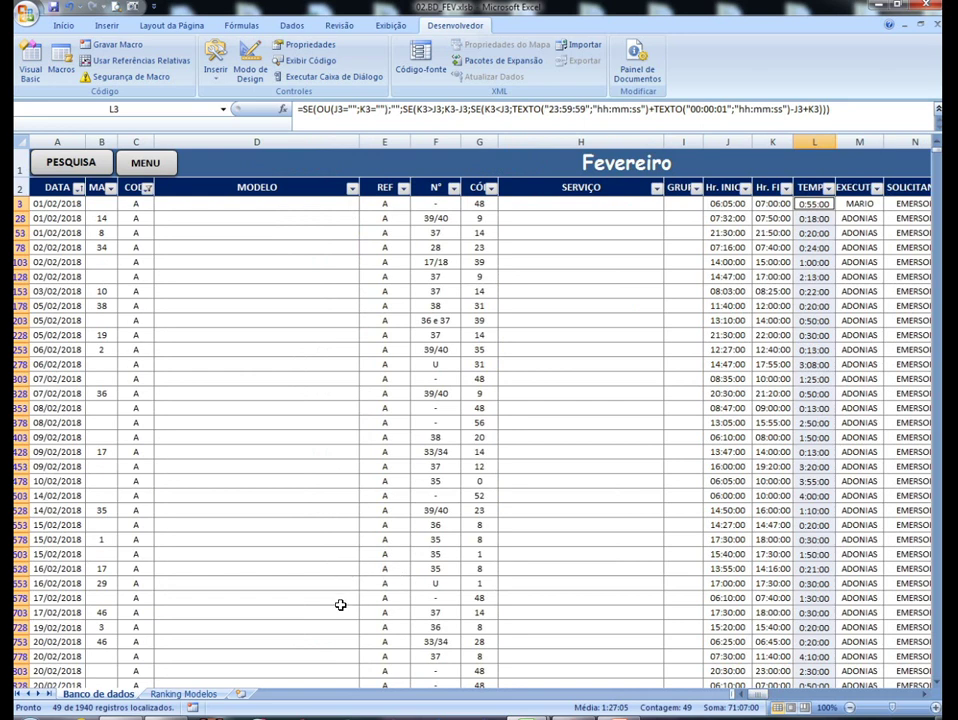
{"action": "left_click", "coordinate": [147, 188]}
{"action": "left_click_drag", "start_coordinate": [167, 331], "coordinate": [64, 316]}
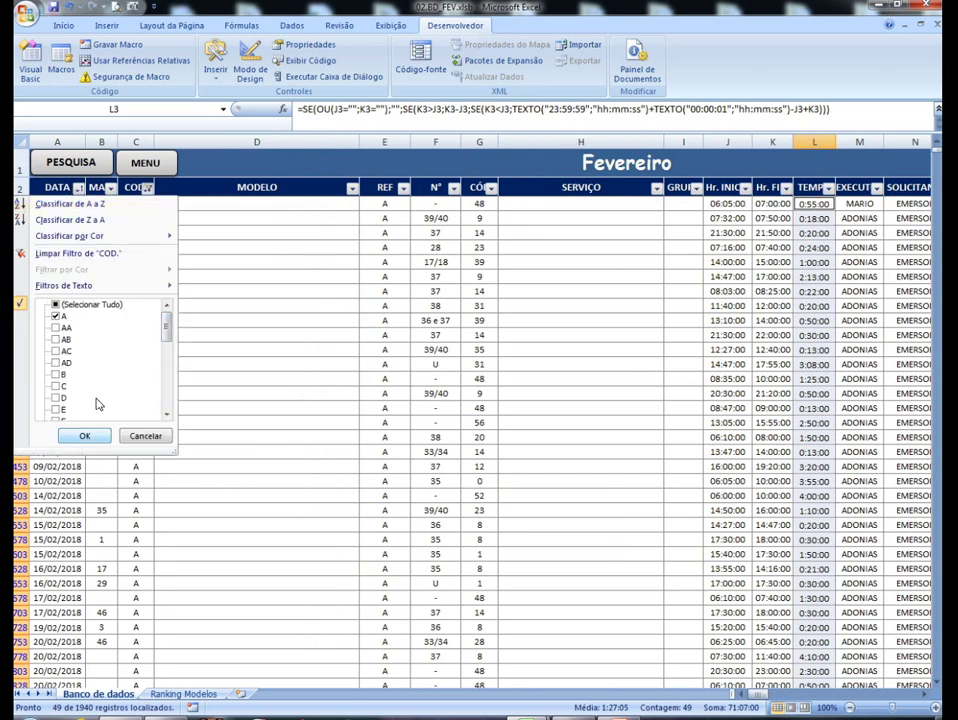
{"action": "mouse_move", "coordinate": [167, 325]}
{"action": "left_mouse_down"}
{"action": "mouse_move", "coordinate": [162, 434]}
{"action": "mouse_move", "coordinate": [182, 367]}
{"action": "mouse_move", "coordinate": [182, 316]}
{"action": "left_mouse_up"}
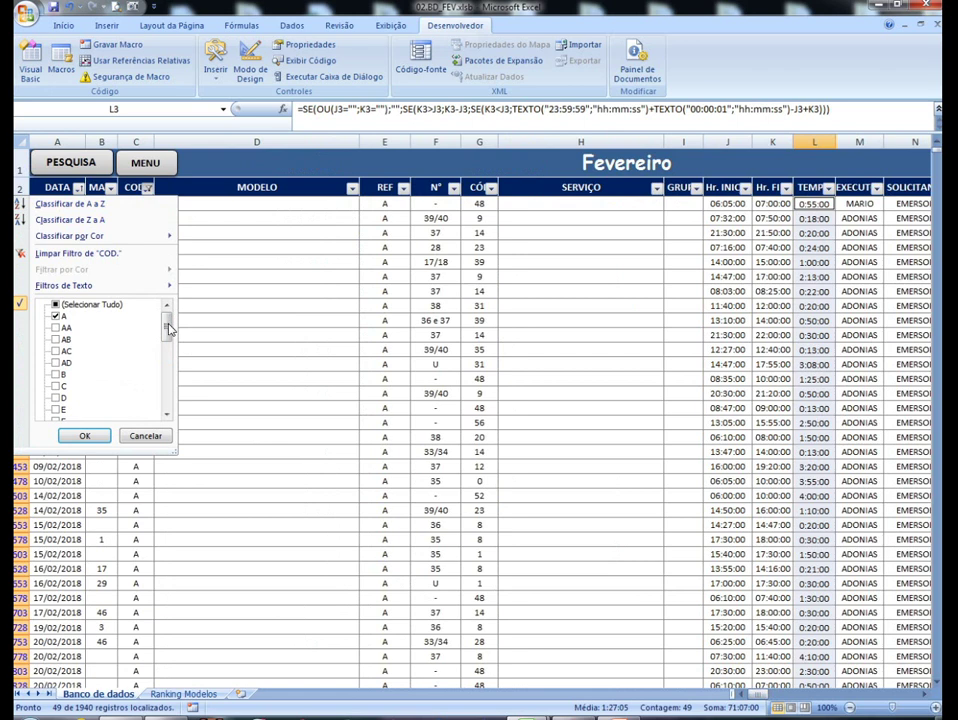
{"action": "mouse_move", "coordinate": [168, 330]}
{"action": "left_mouse_down"}
{"action": "mouse_move", "coordinate": [169, 406]}
{"action": "mouse_move", "coordinate": [169, 312]}
{"action": "left_mouse_up"}
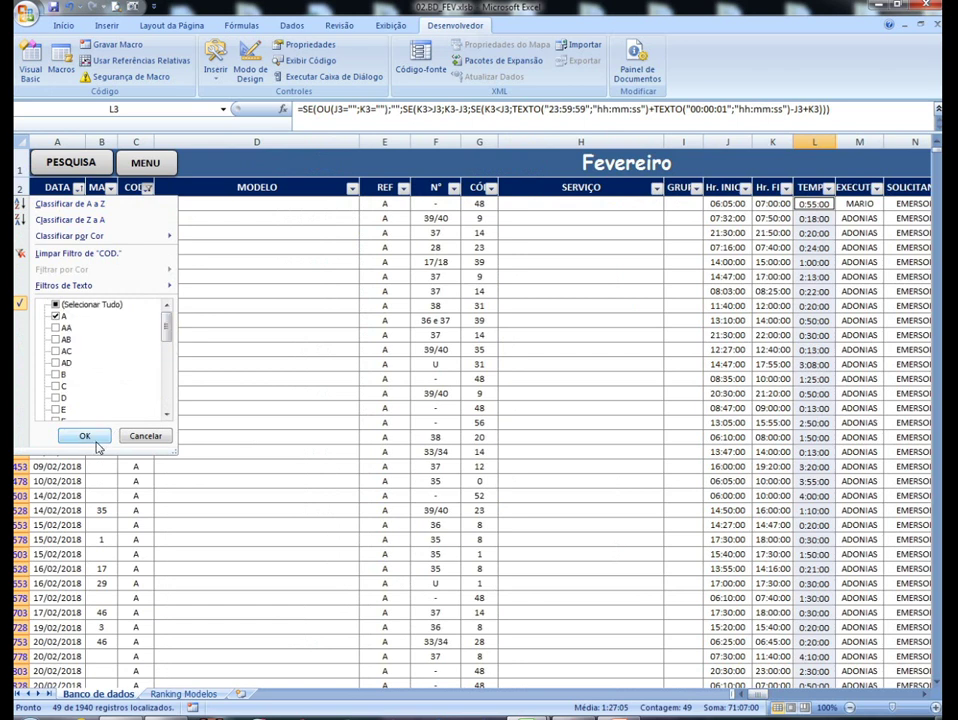
{"action": "left_click", "coordinate": [57, 316]}
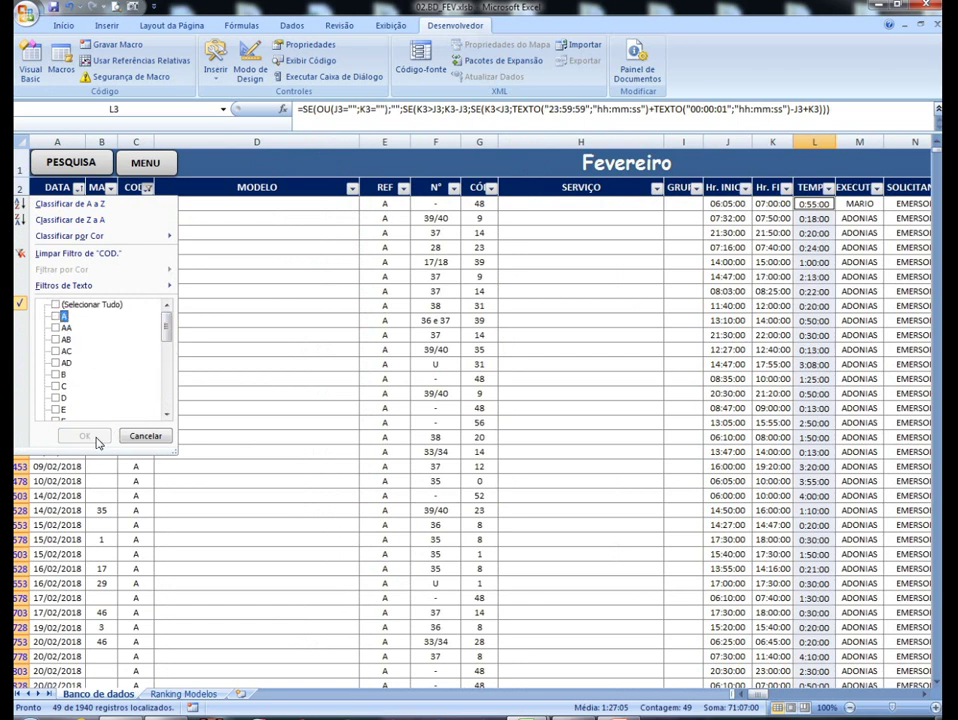
{"action": "left_click", "coordinate": [86, 309]}
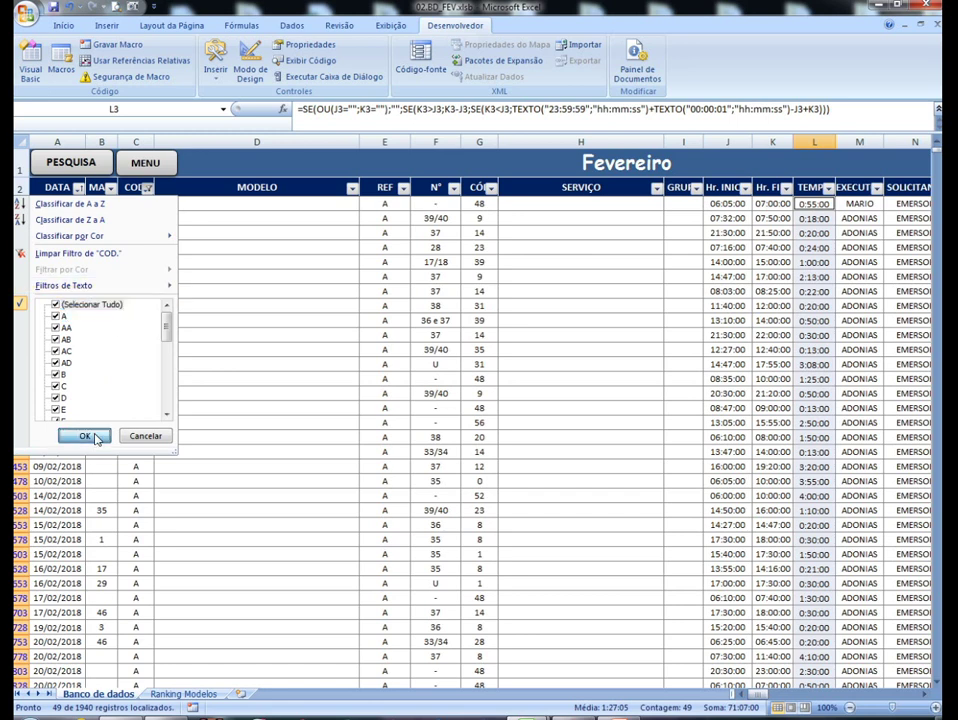
{"action": "left_click", "coordinate": [86, 436]}
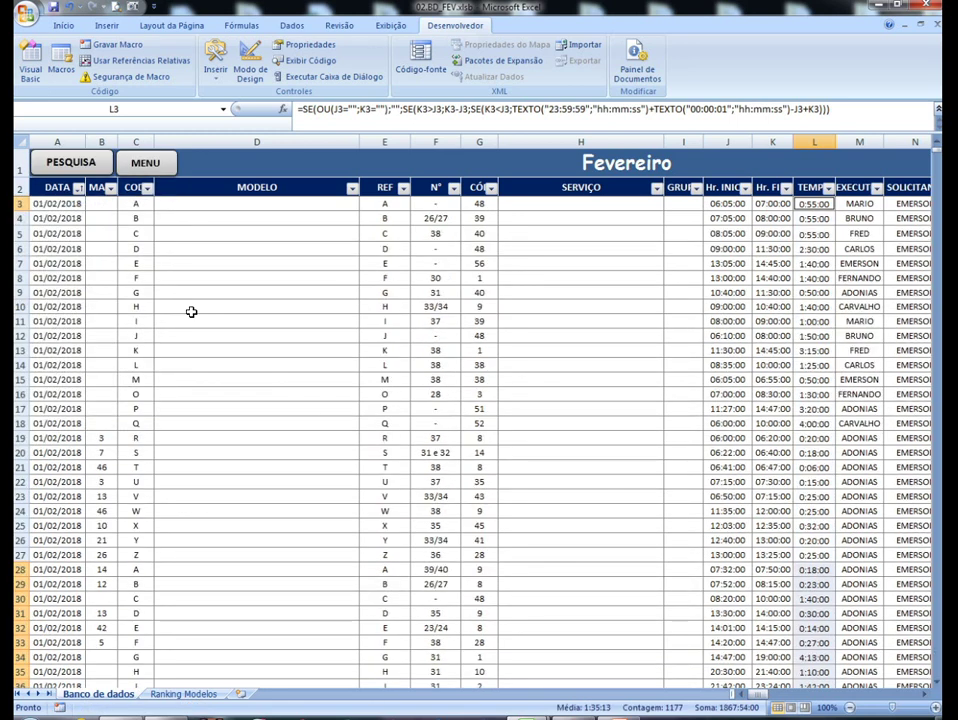
Select the whole range of TEMPO values from L3 down to read their total, and return to cell A1
{"action": "left_click", "coordinate": [814, 187]}
{"action": "key", "text": "Down"}
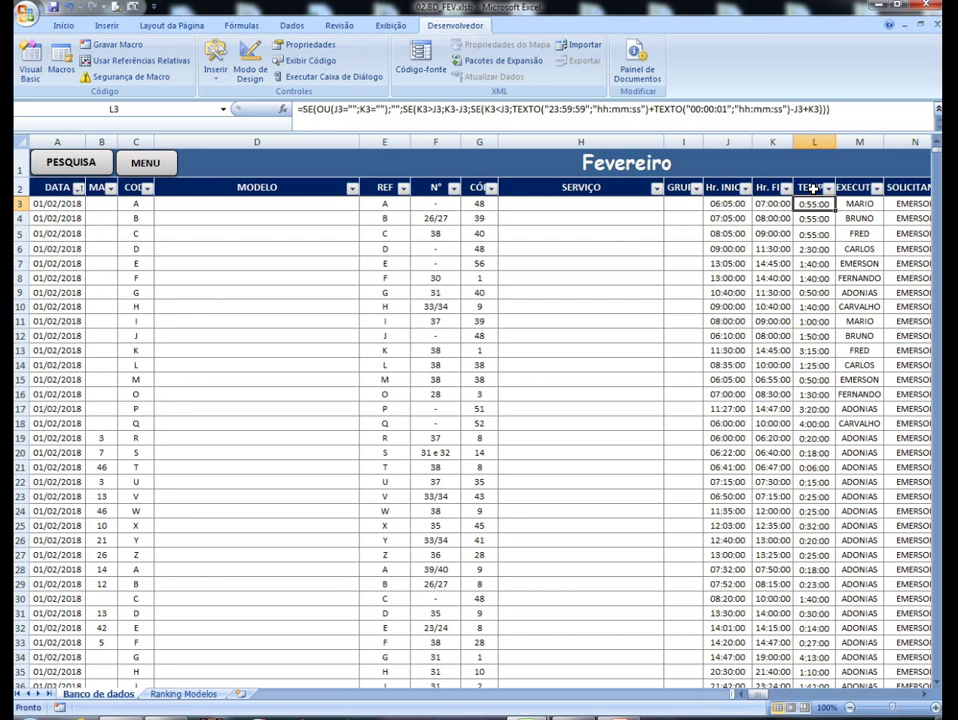
{"action": "key", "text": "ctrl+shift+Down"}
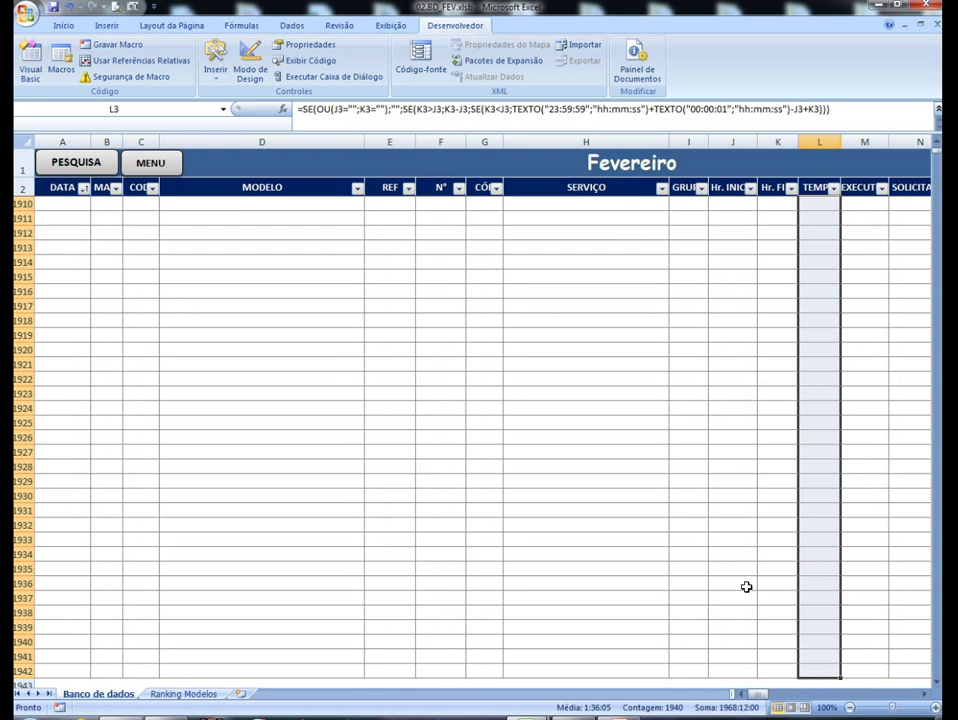
{"action": "scroll", "coordinate": [746, 587], "scroll_direction": "up", "scroll_amount": 13}
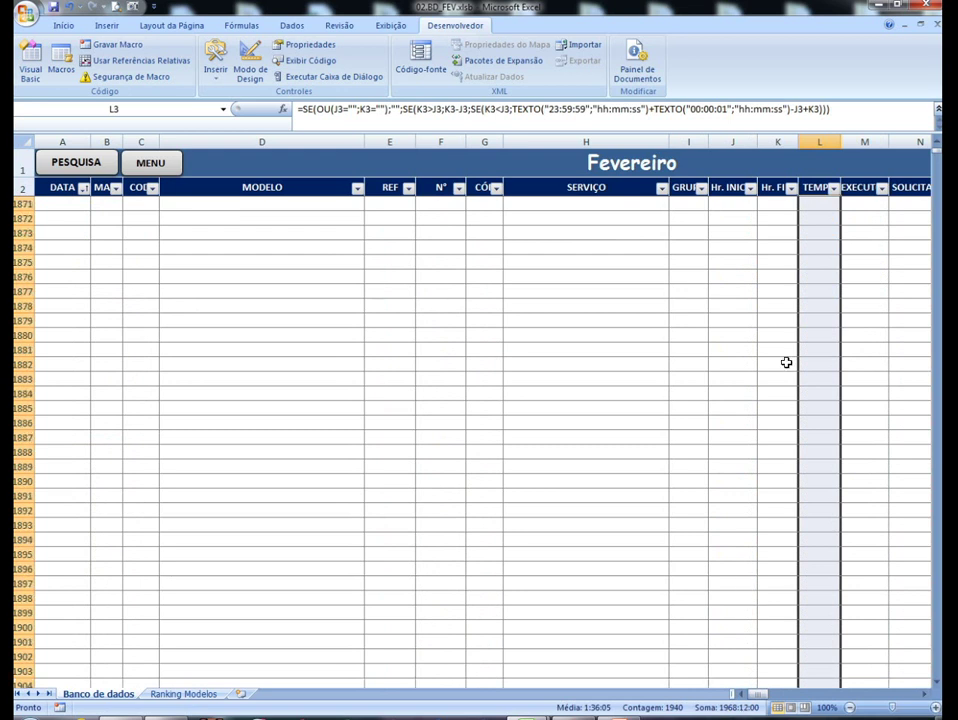
{"action": "left_click", "coordinate": [816, 190]}
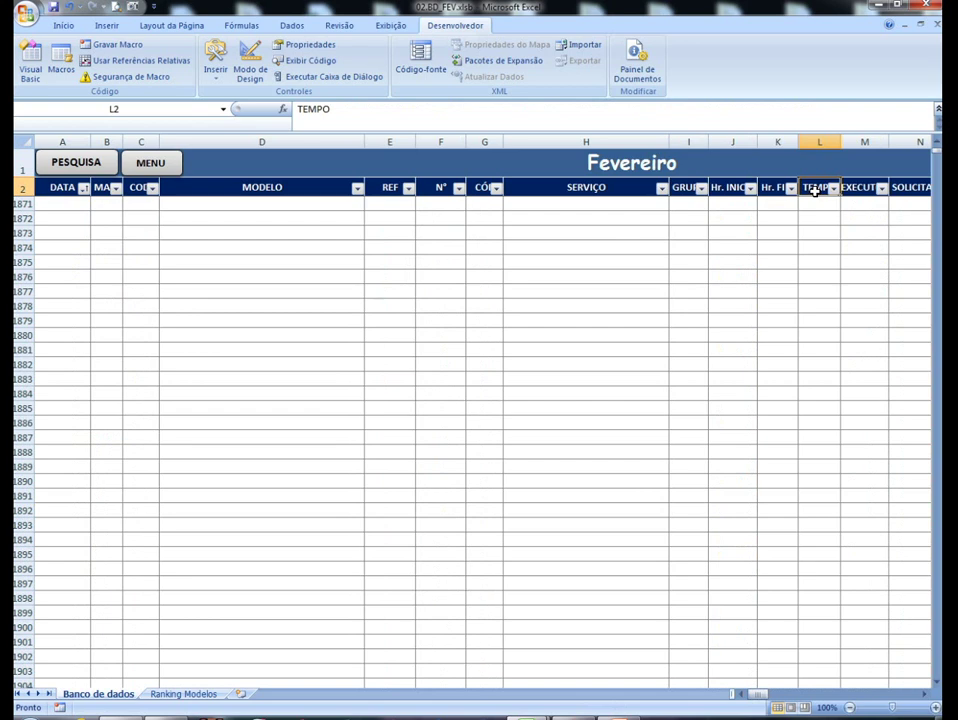
{"action": "key", "text": "ctrl+Home"}
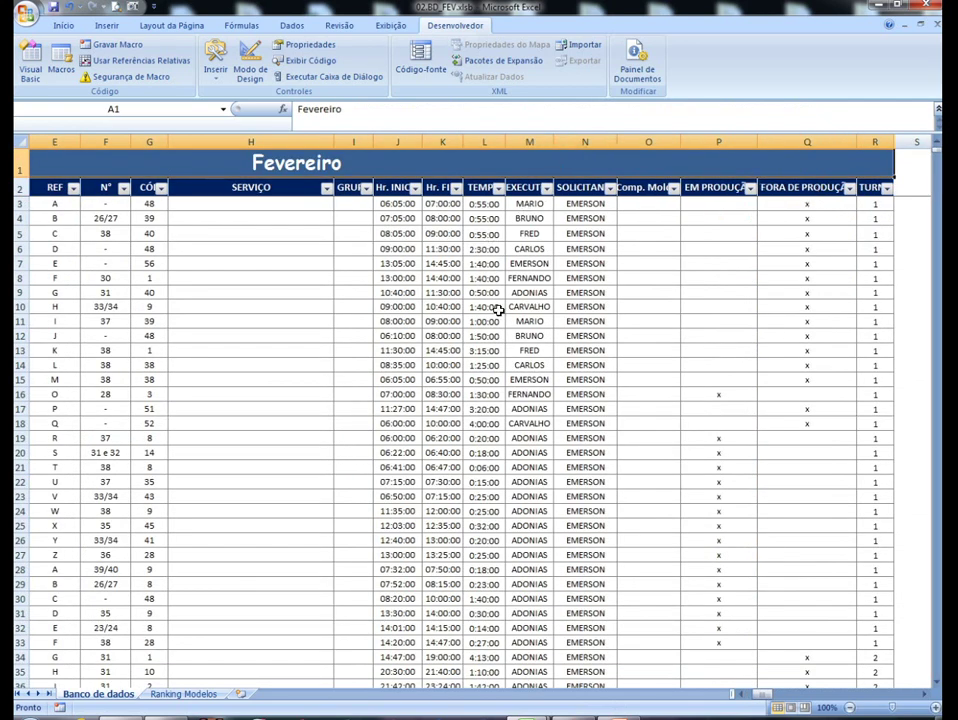
Filter the COD. column of the February database to show only the rows with code C
{"action": "left_click_drag", "start_coordinate": [761, 695], "coordinate": [740, 697]}
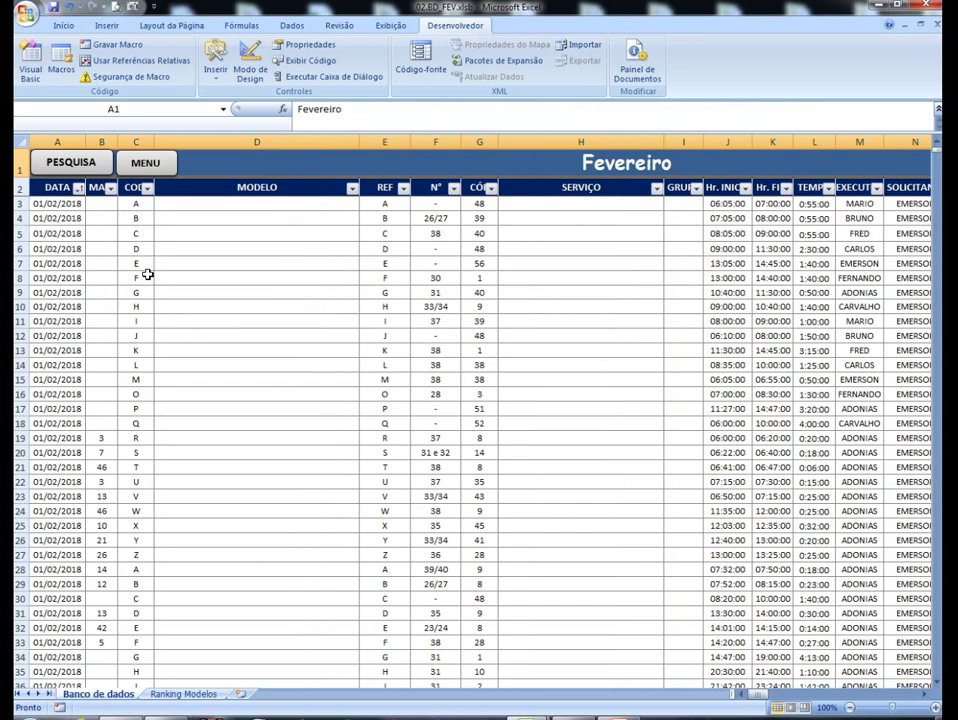
{"action": "left_click", "coordinate": [147, 188]}
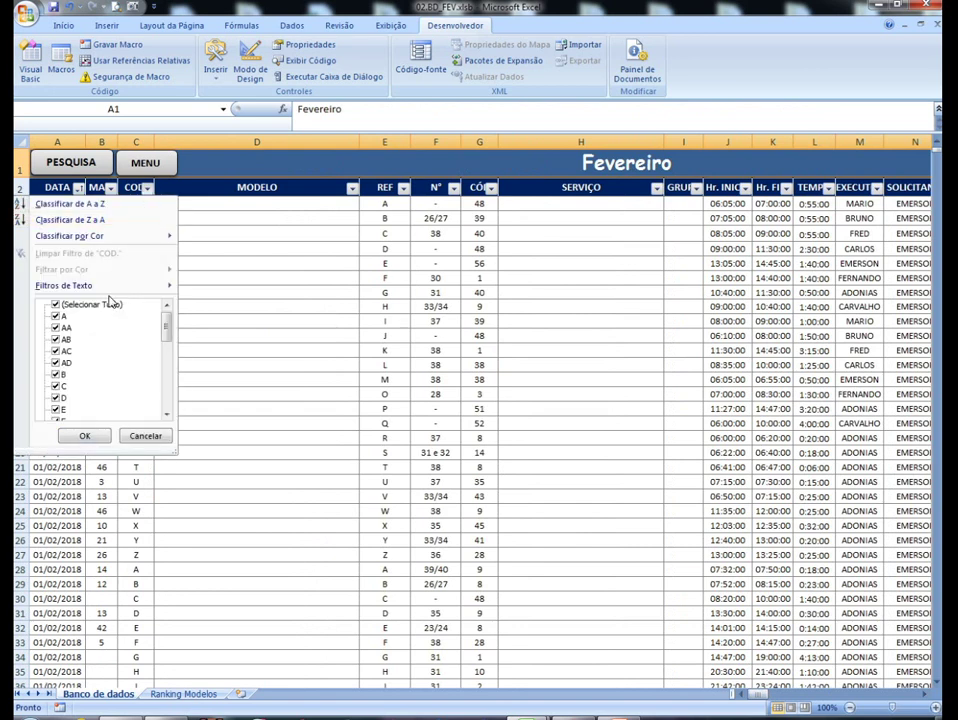
{"action": "left_click", "coordinate": [96, 305]}
{"action": "left_click", "coordinate": [61, 387]}
{"action": "left_click", "coordinate": [85, 437]}
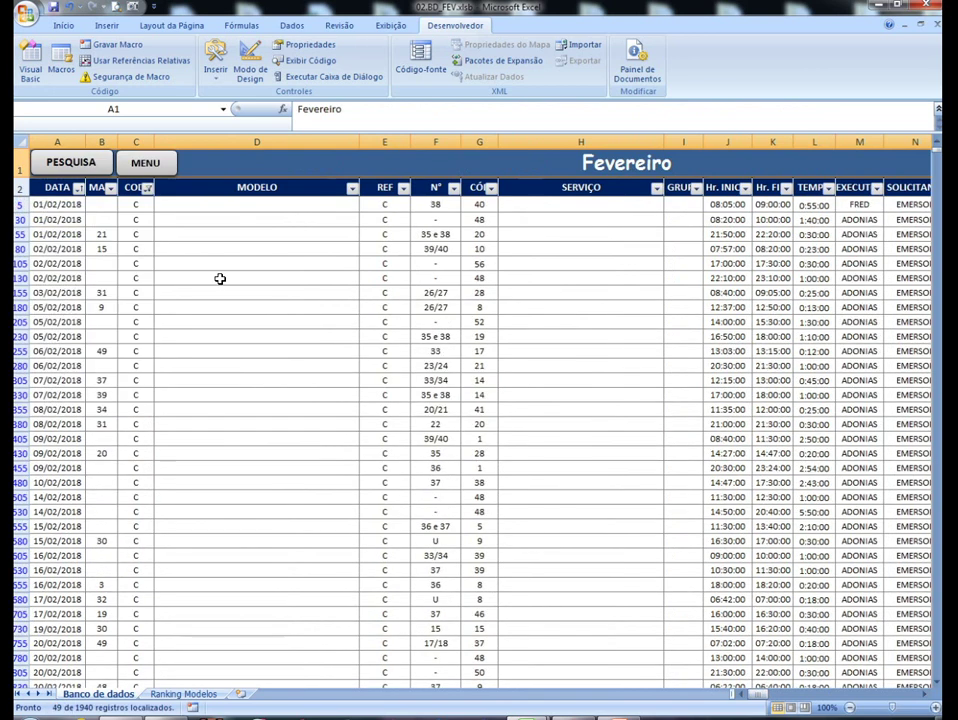
Select all TEMPO values of the filtered code C rows, starting from L5, to read their sum
{"action": "left_click", "coordinate": [810, 189]}
{"action": "left_click", "coordinate": [812, 205]}
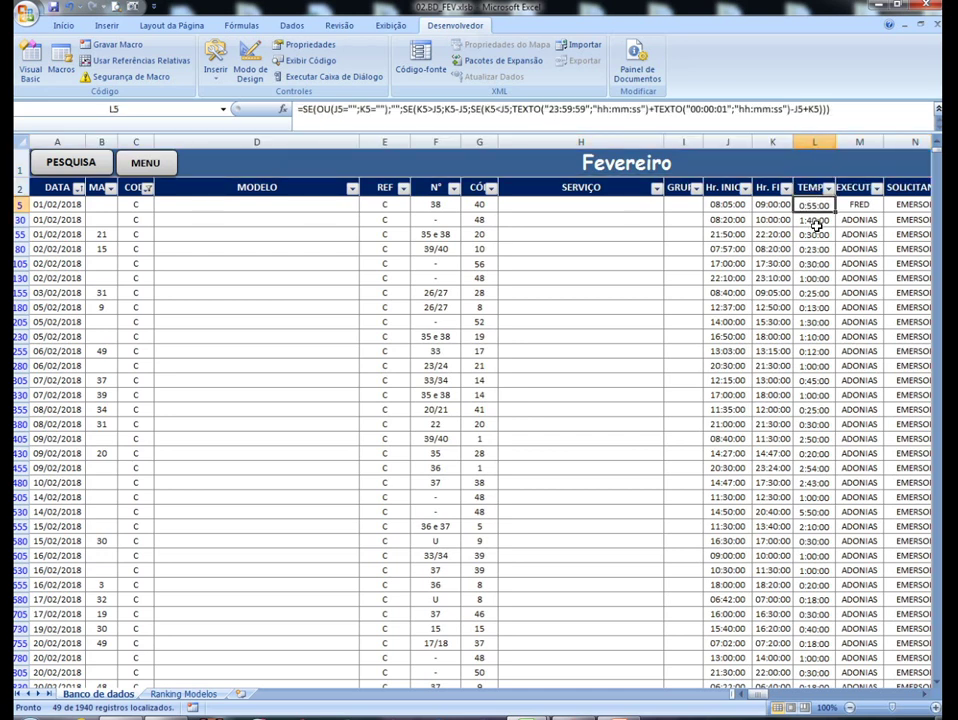
{"action": "key", "text": "ctrl+shift+Down"}
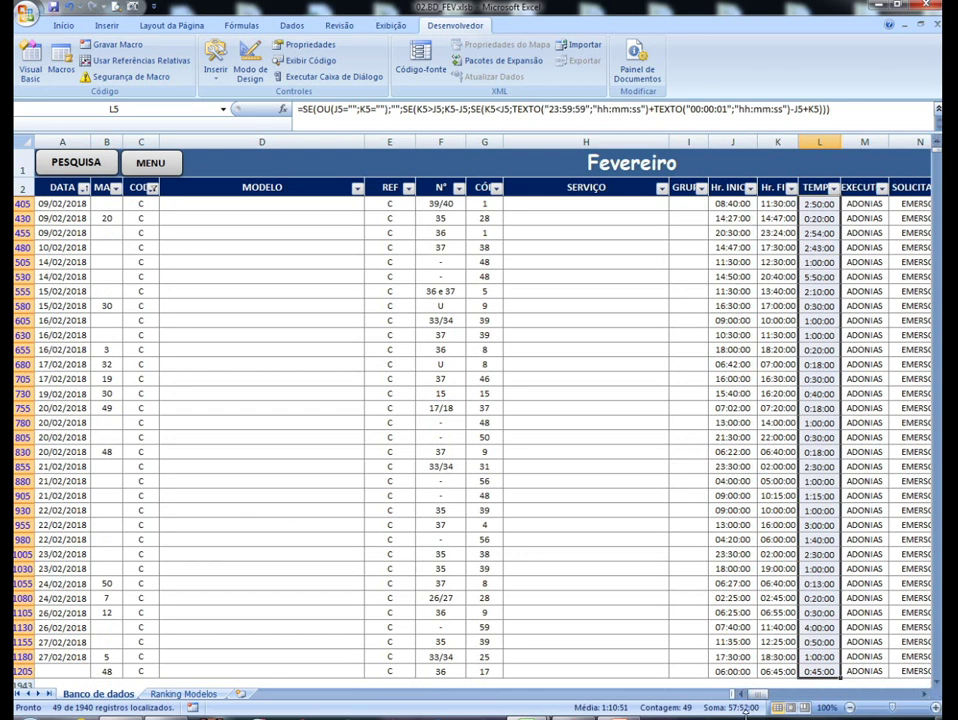
Reselect all codes in the COD. filter to show every row, and select cell C415
{"action": "left_click", "coordinate": [152, 188]}
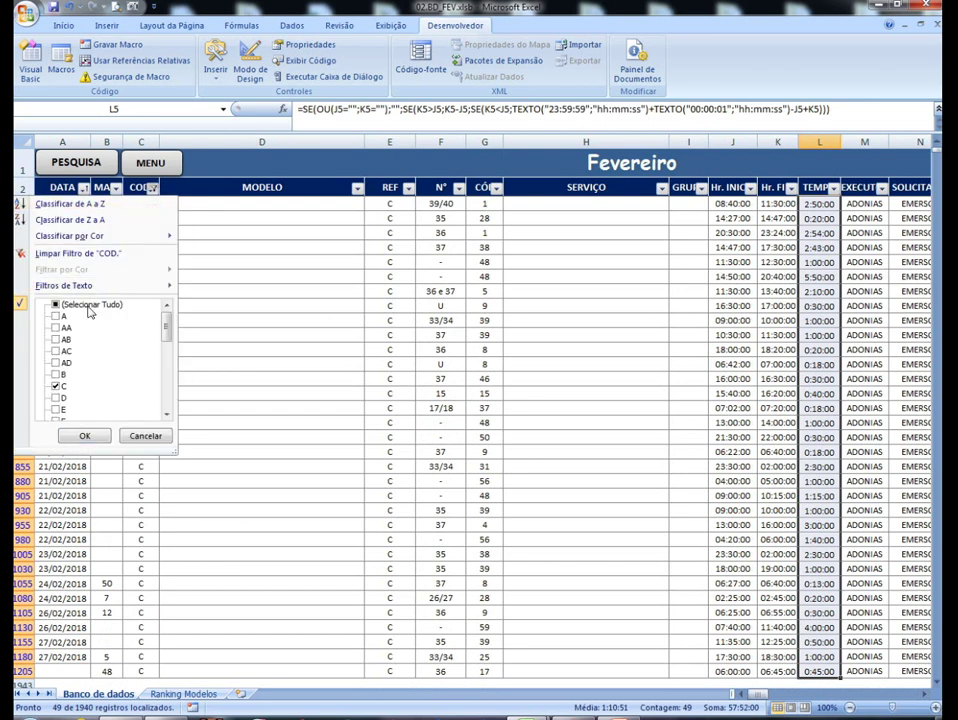
{"action": "left_click", "coordinate": [98, 439]}
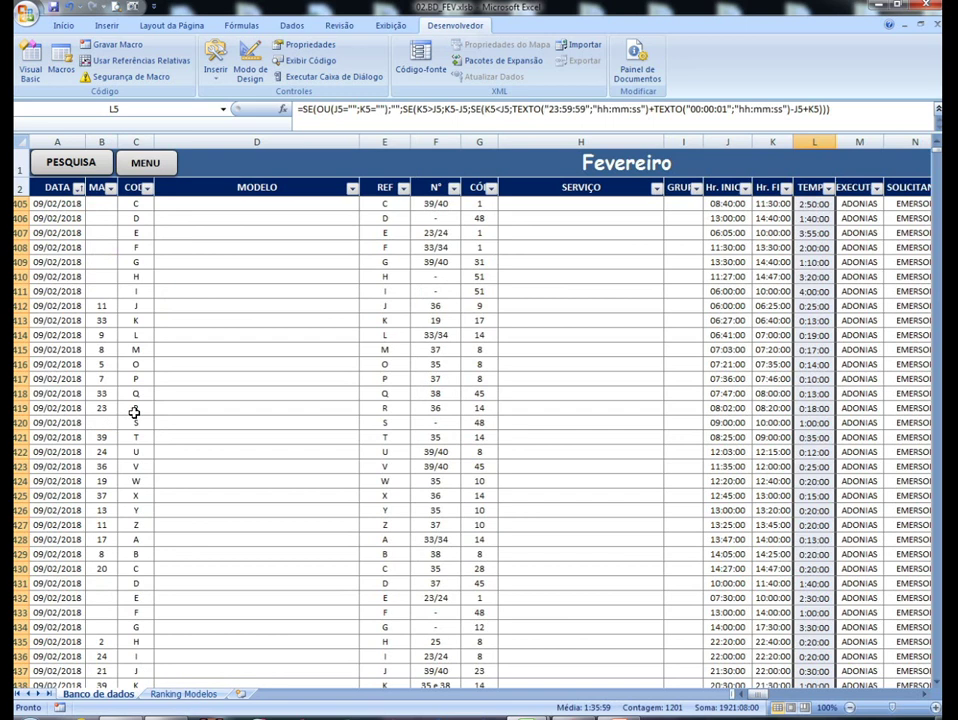
{"action": "left_click", "coordinate": [145, 348]}
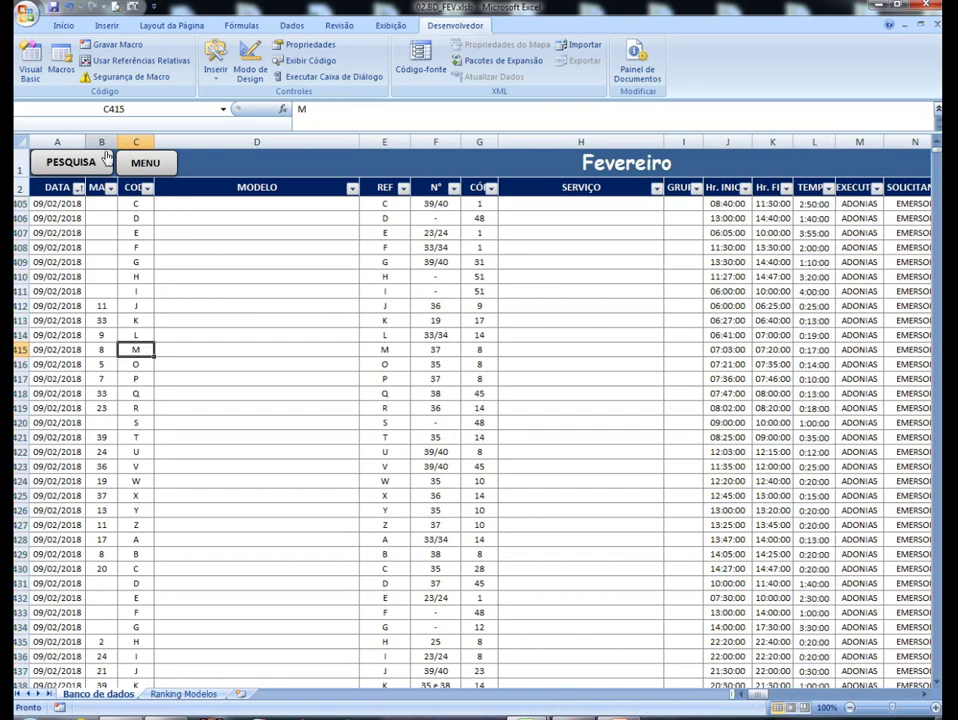
Open the Visual Basic editor, collapse the Lista de Profissioes project, enlarge the code area and move the window aside to reveal the worksheet
{"action": "left_click", "coordinate": [31, 63]}
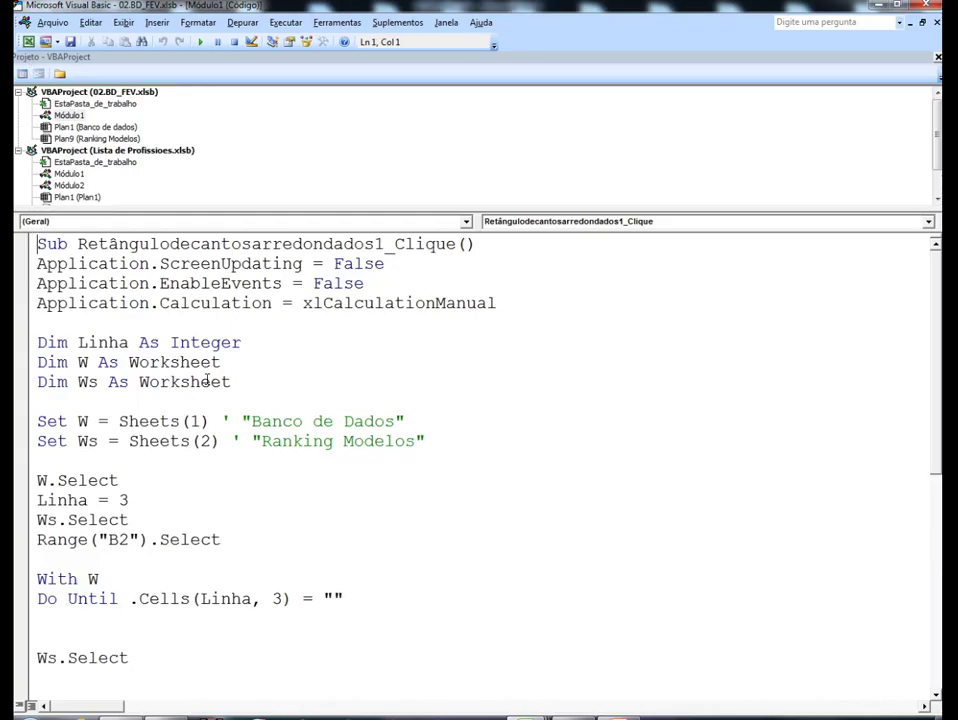
{"action": "left_click", "coordinate": [18, 150]}
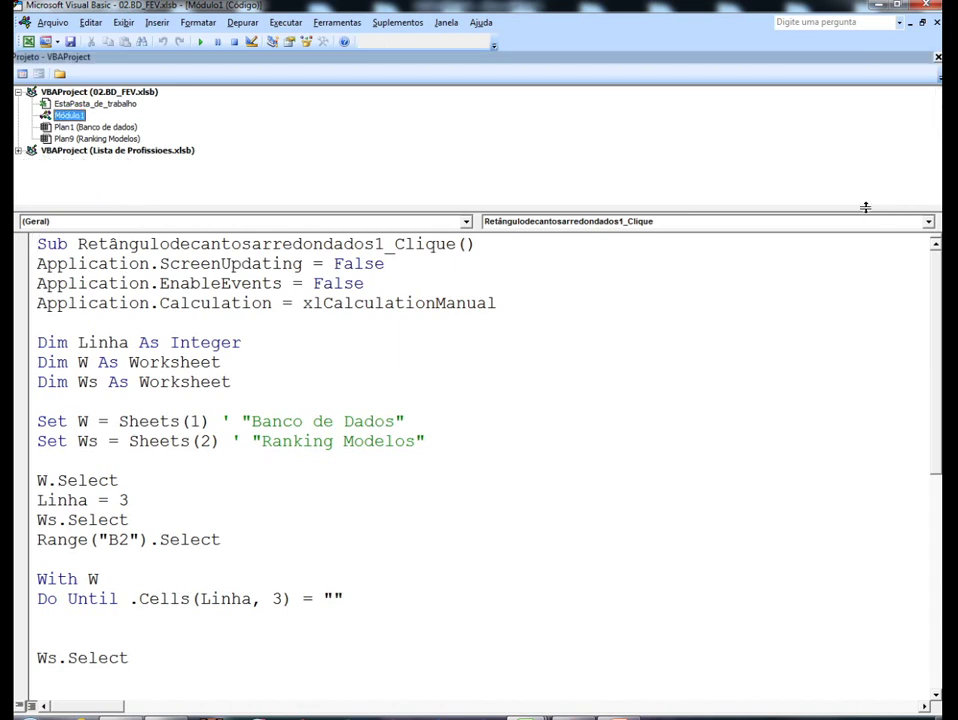
{"action": "left_click_drag", "start_coordinate": [865, 208], "coordinate": [868, 130]}
{"action": "left_click", "coordinate": [259, 276]}
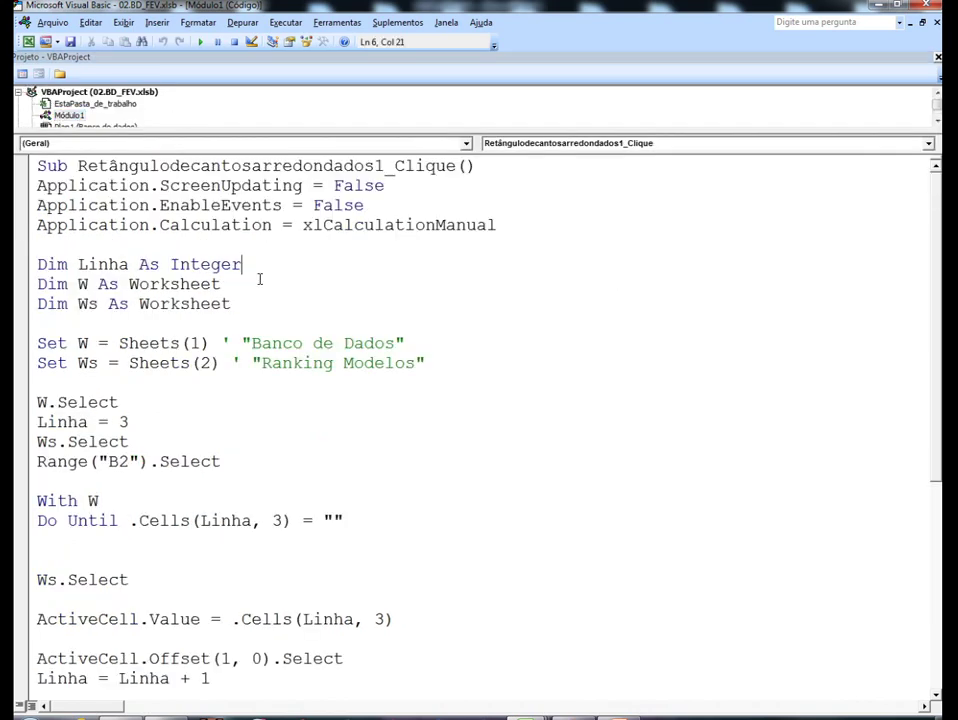
{"action": "left_click_drag", "start_coordinate": [100, 8], "coordinate": [355, 20]}
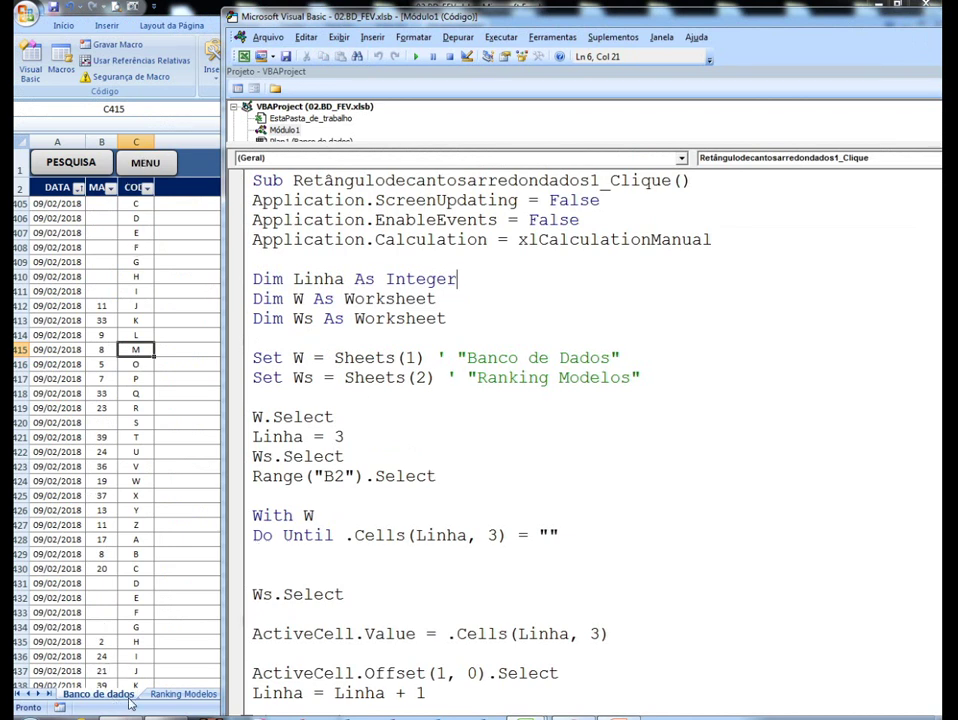
Compare the macro's source and destination by selecting column C in Banco de dados and column B in Ranking Modelos
{"action": "key", "text": "F5"}
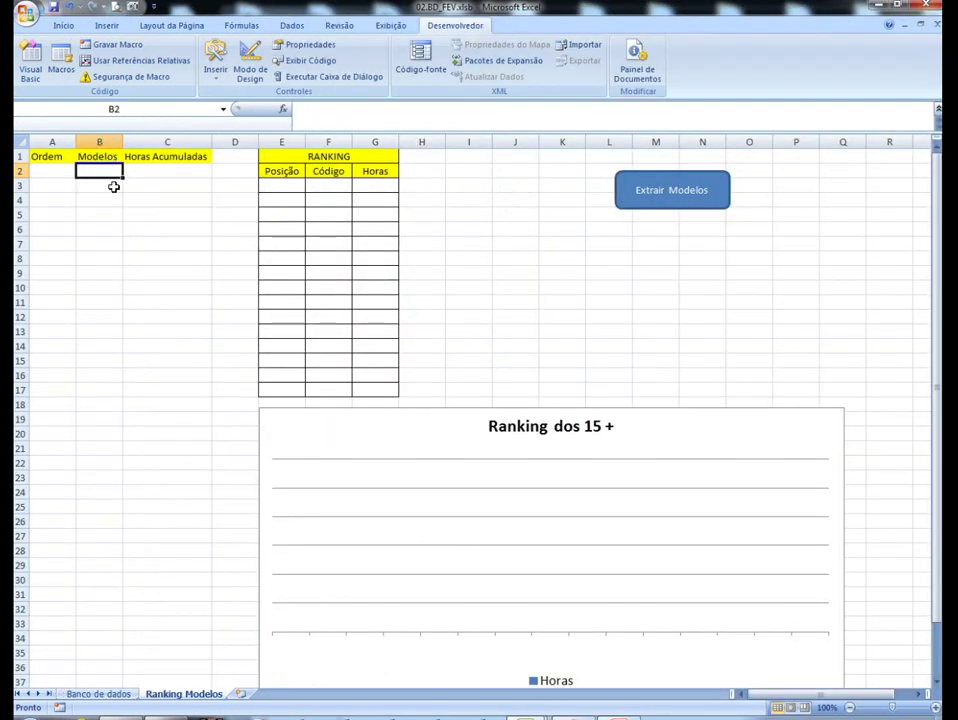
{"action": "left_click", "coordinate": [108, 696]}
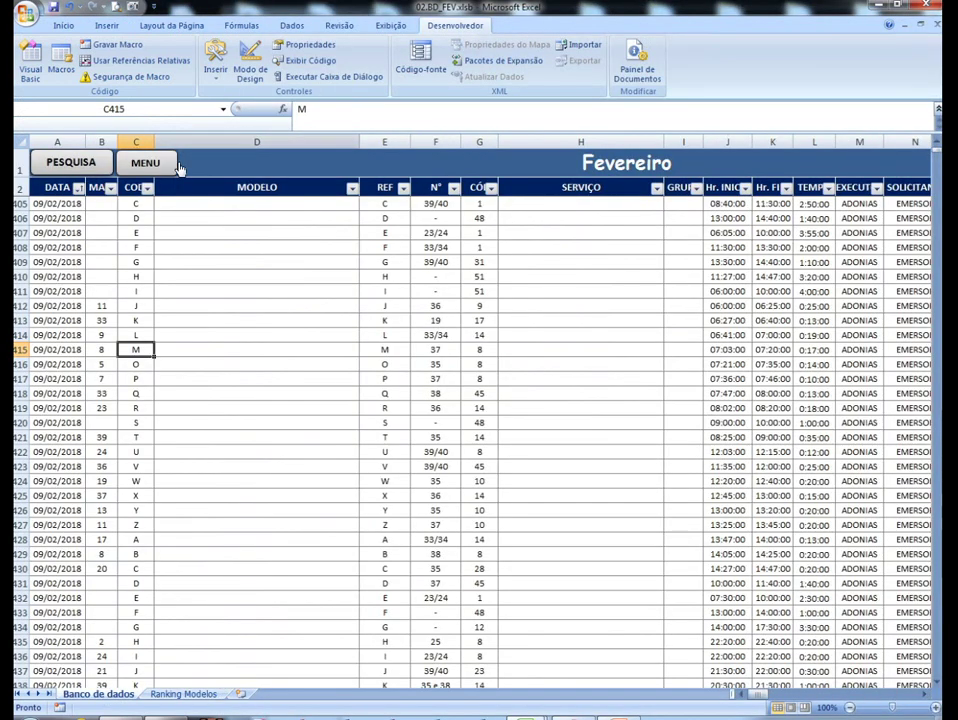
{"action": "left_click", "coordinate": [145, 138]}
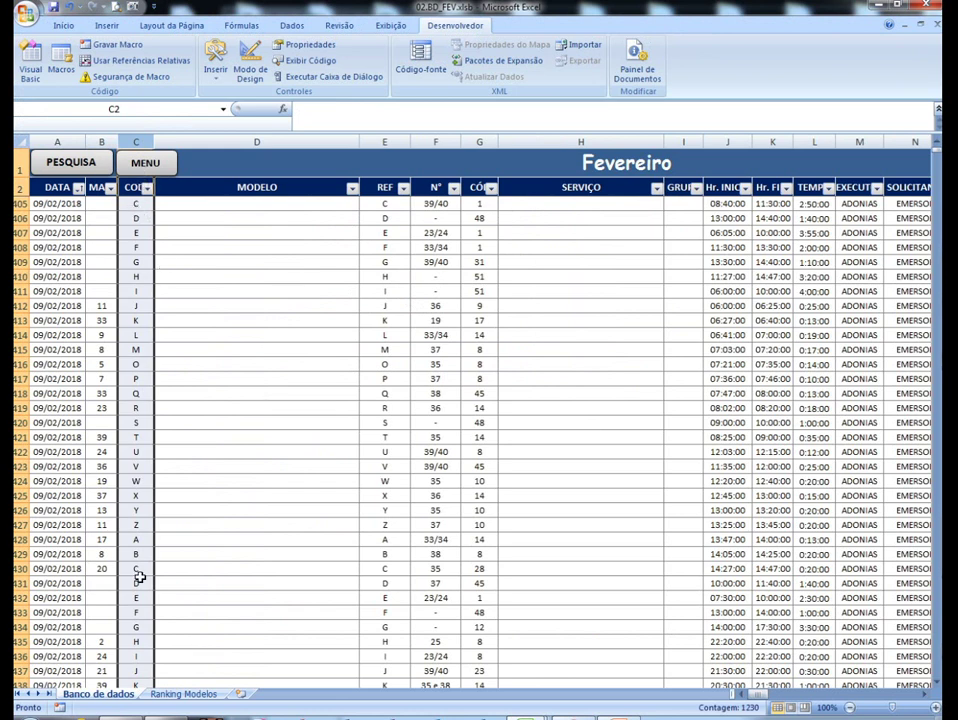
{"action": "left_click", "coordinate": [185, 694]}
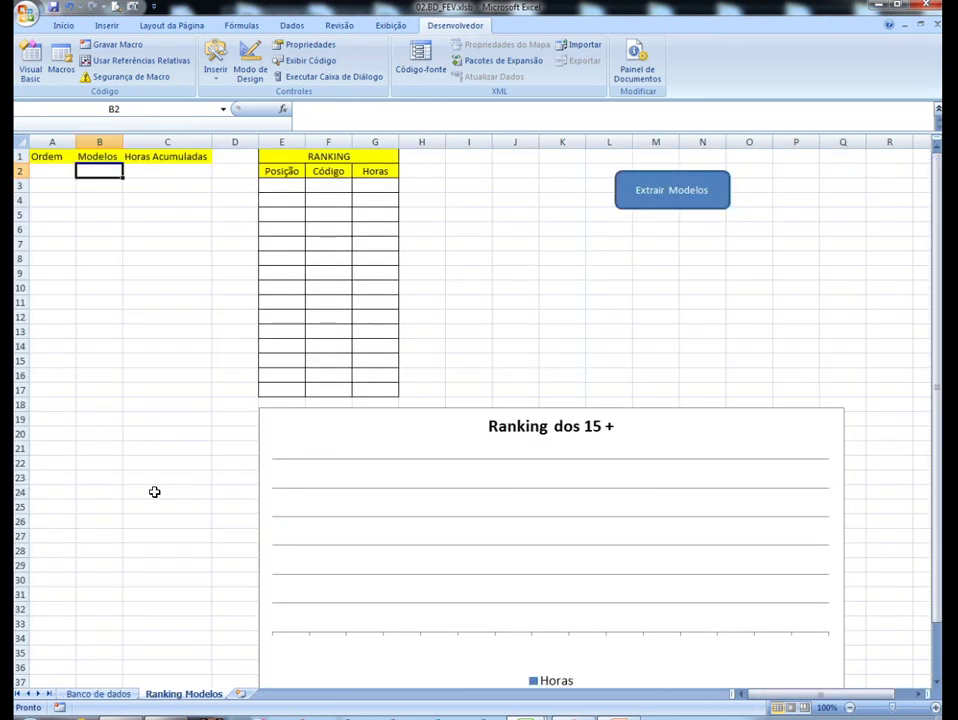
{"action": "left_click", "coordinate": [107, 137]}
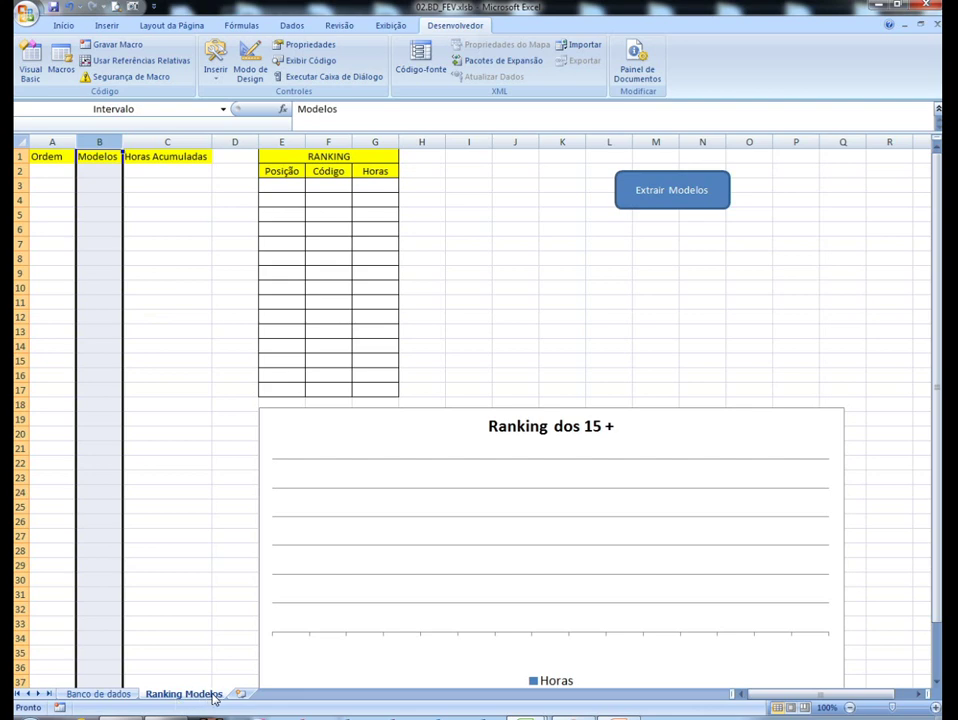
Return to the macro code and review the declarations of Linha, W and Ws, highlighting the two worksheet variables
{"action": "left_click", "coordinate": [30, 64]}
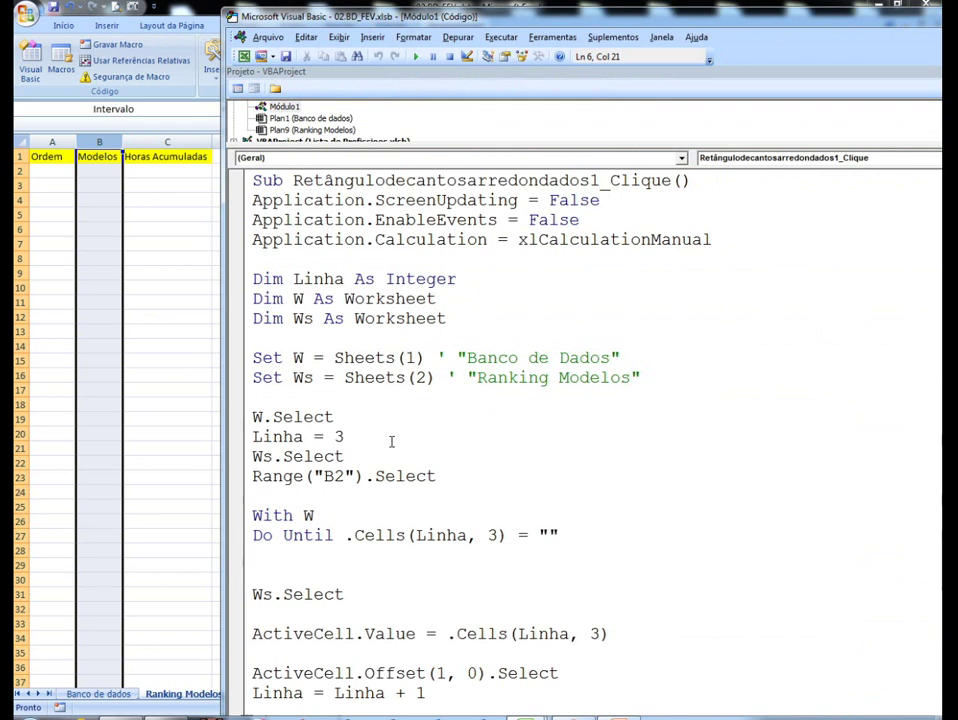
{"action": "scroll", "coordinate": [391, 437], "scroll_direction": "down", "scroll_amount": 1}
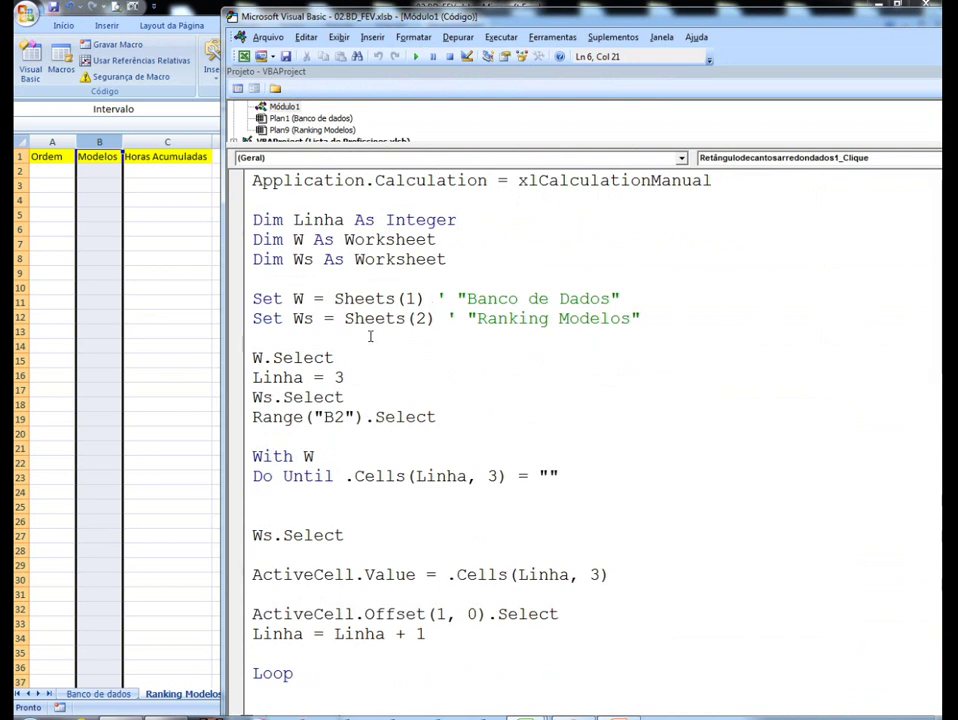
{"action": "left_click_drag", "start_coordinate": [253, 219], "coordinate": [458, 265]}
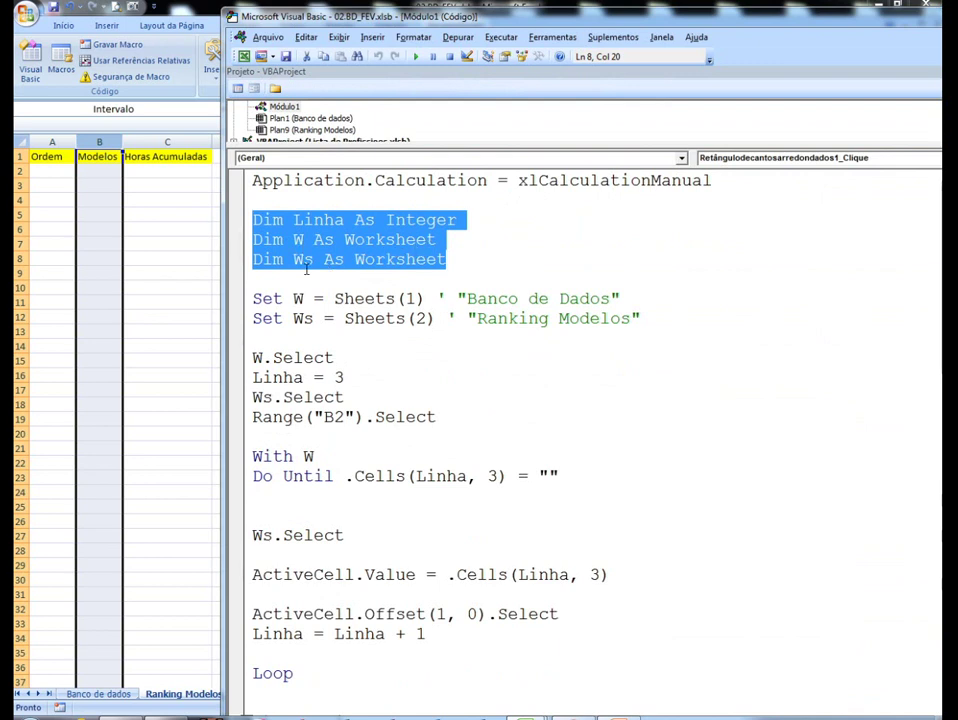
{"action": "left_click", "coordinate": [301, 278]}
{"action": "double_click", "coordinate": [298, 239]}
{"action": "double_click", "coordinate": [305, 259]}
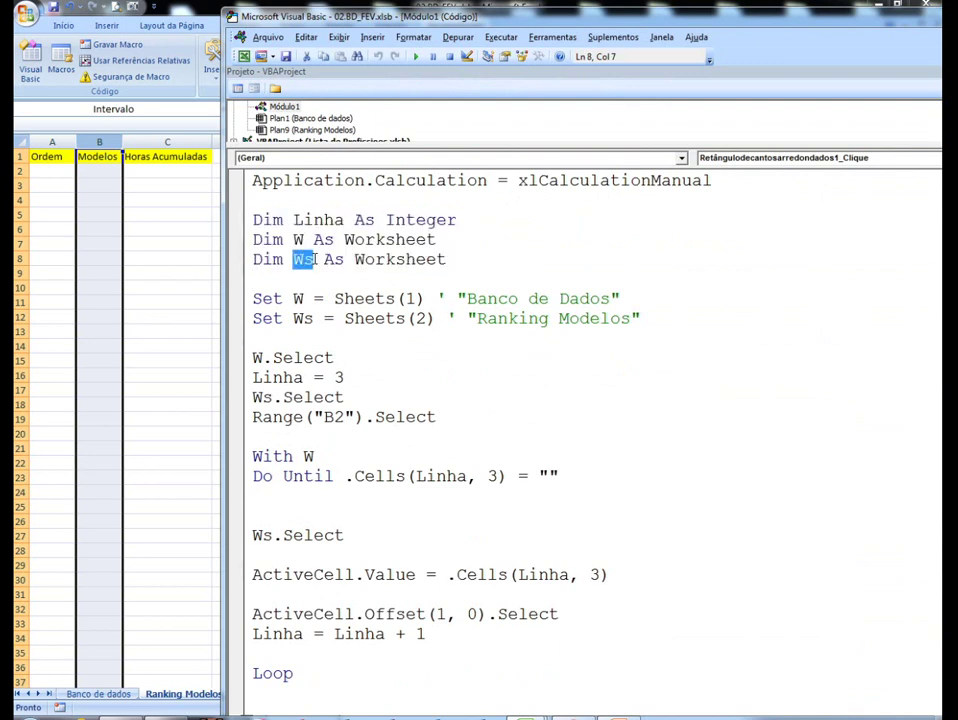
Review the Set lines assigning W to Sheets(1) and Ws to Sheets(2), and expand the project list to see the workbook's sheets
{"action": "double_click", "coordinate": [258, 298]}
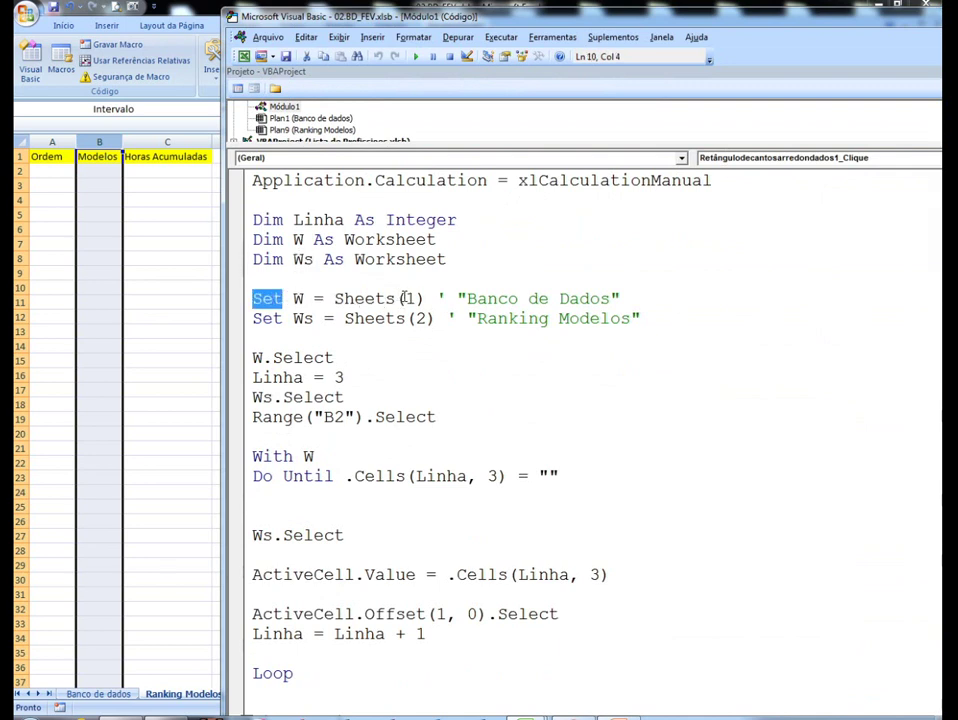
{"action": "left_click", "coordinate": [402, 298]}
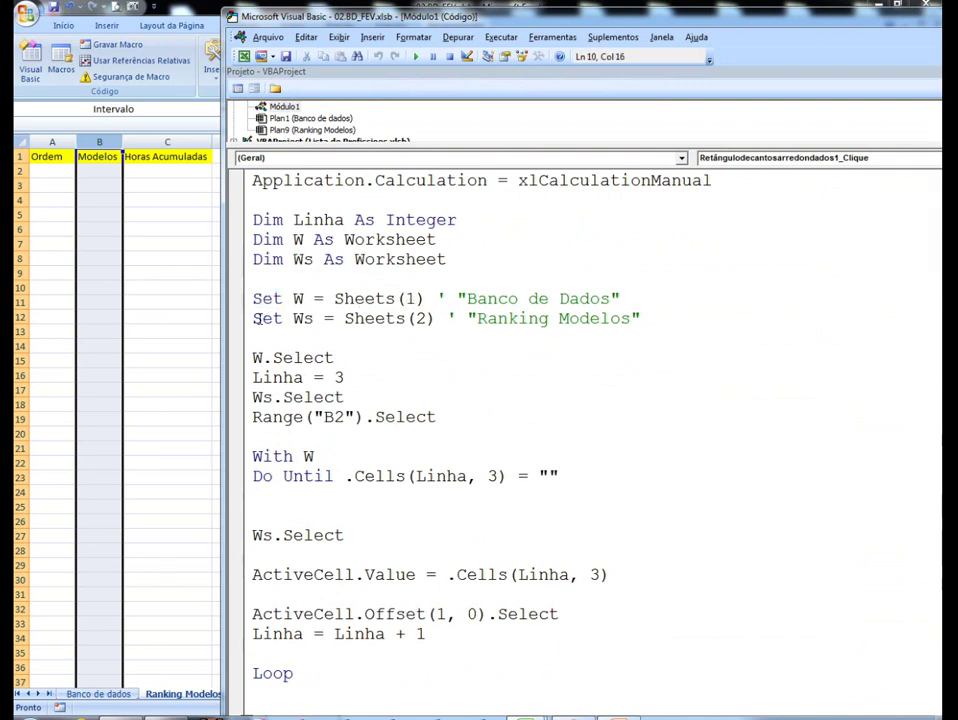
{"action": "left_click_drag", "start_coordinate": [254, 318], "coordinate": [318, 318]}
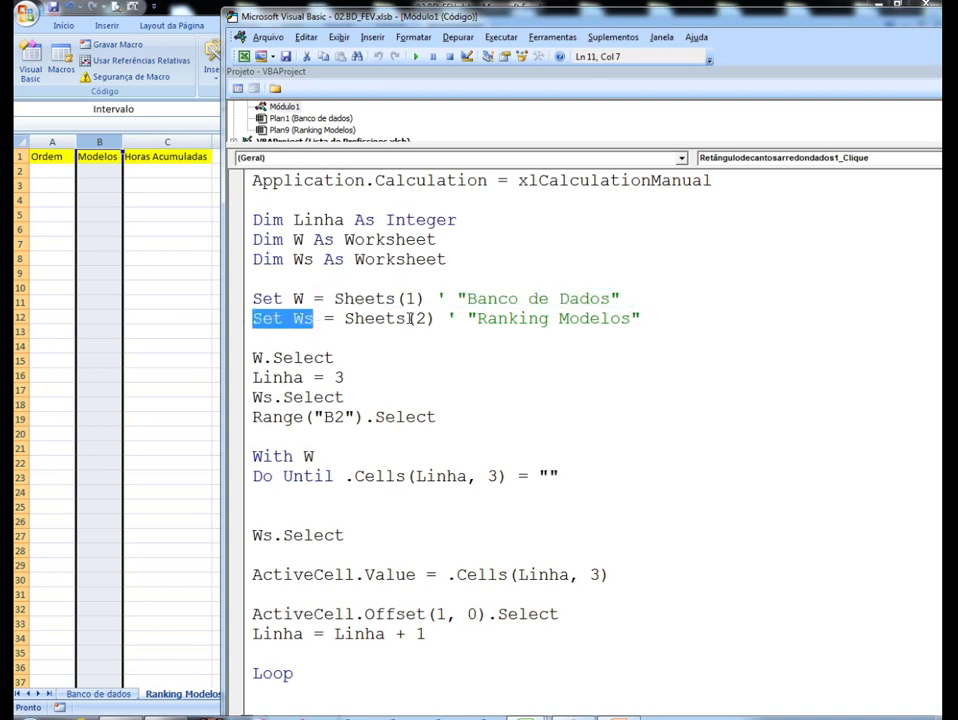
{"action": "left_click_drag", "start_coordinate": [416, 318], "coordinate": [423, 320]}
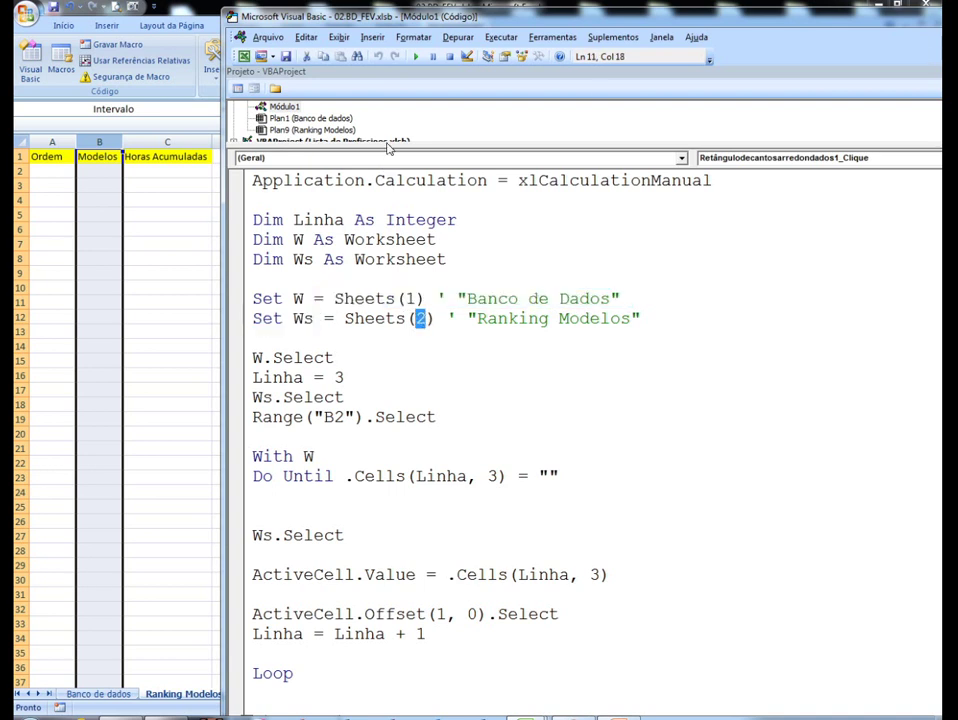
{"action": "left_click_drag", "start_coordinate": [388, 143], "coordinate": [370, 191]}
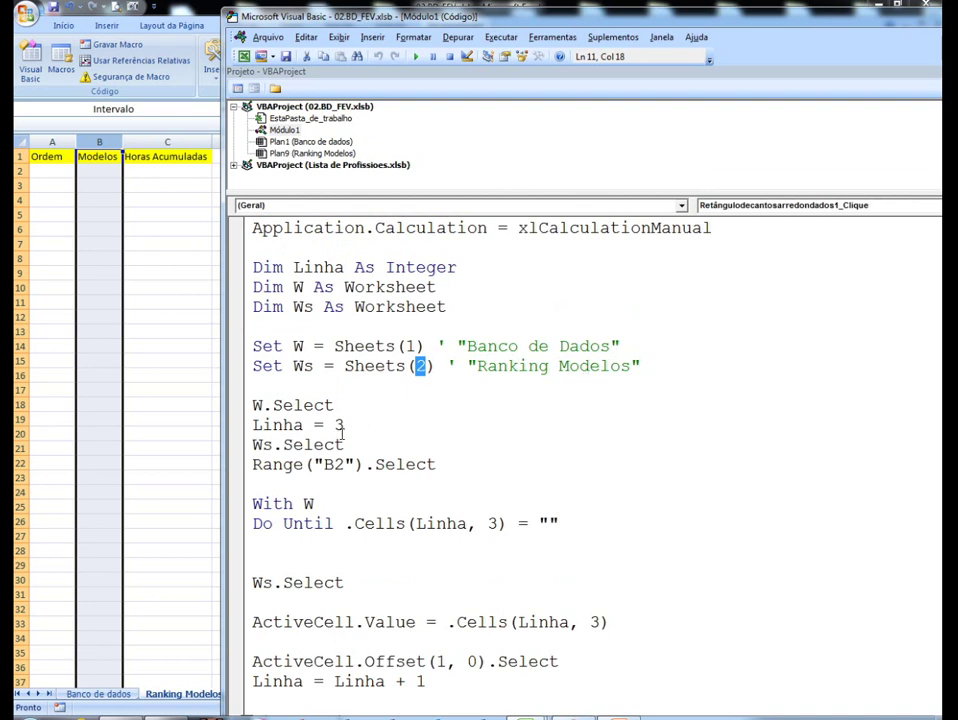
Highlight the W.Select line, check the Banco de dados sheet it refers to, and return to the code
{"action": "left_click_drag", "start_coordinate": [255, 405], "coordinate": [338, 400]}
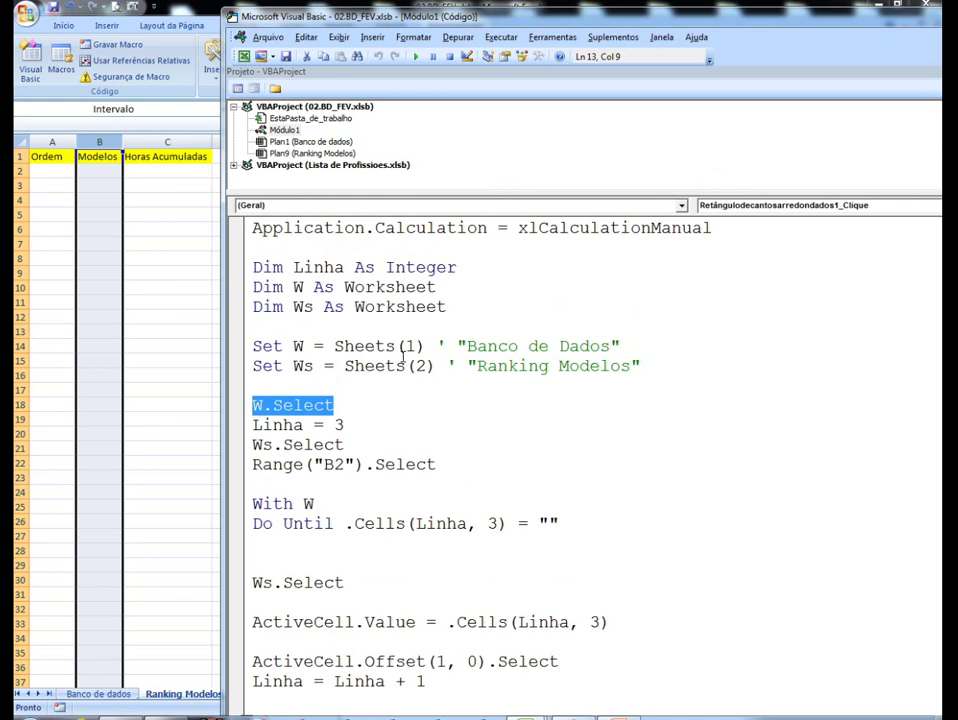
{"action": "left_click", "coordinate": [113, 697]}
{"action": "left_click", "coordinate": [103, 303]}
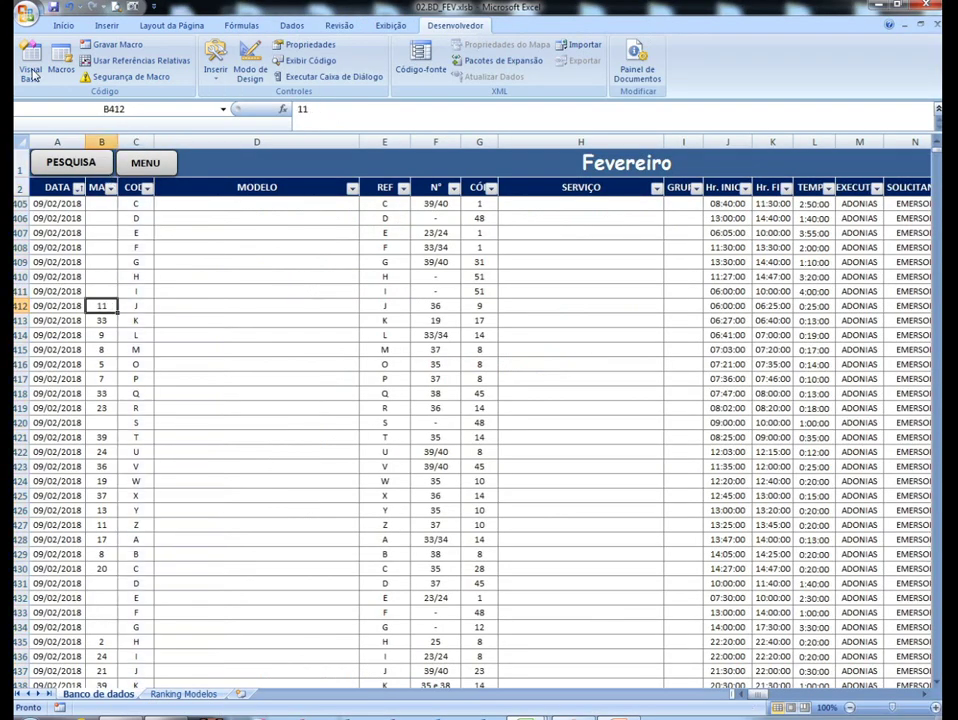
{"action": "key", "text": "alt+Tab"}
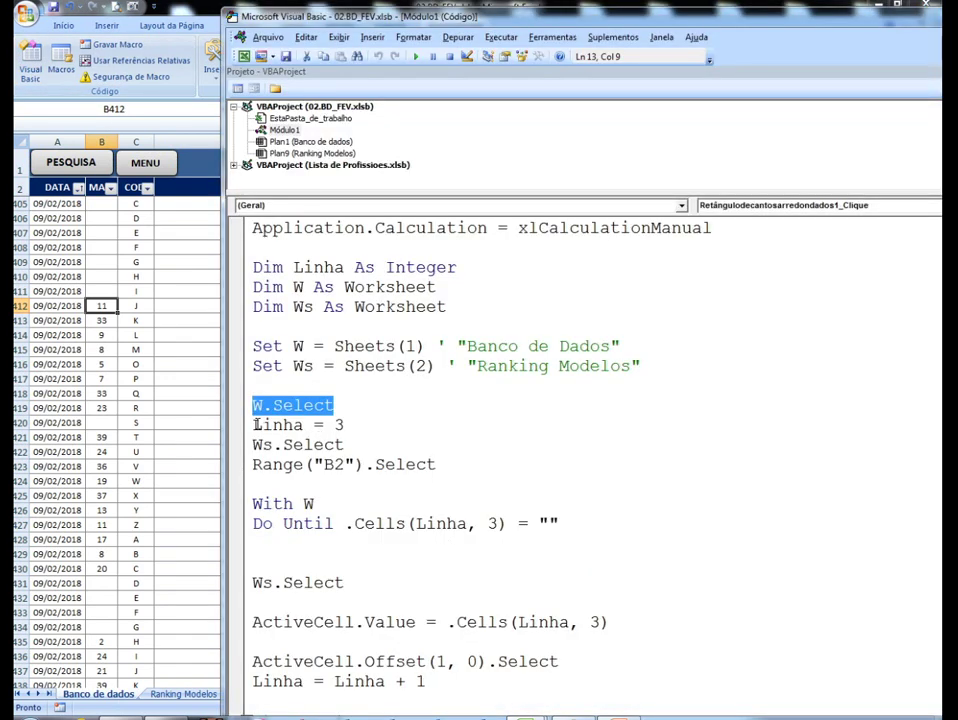
Review the Linha = 3 line against the first data row in Banco de dados, selecting cell A3 and highlighting the 3 in the code
{"action": "left_click_drag", "start_coordinate": [256, 424], "coordinate": [300, 424]}
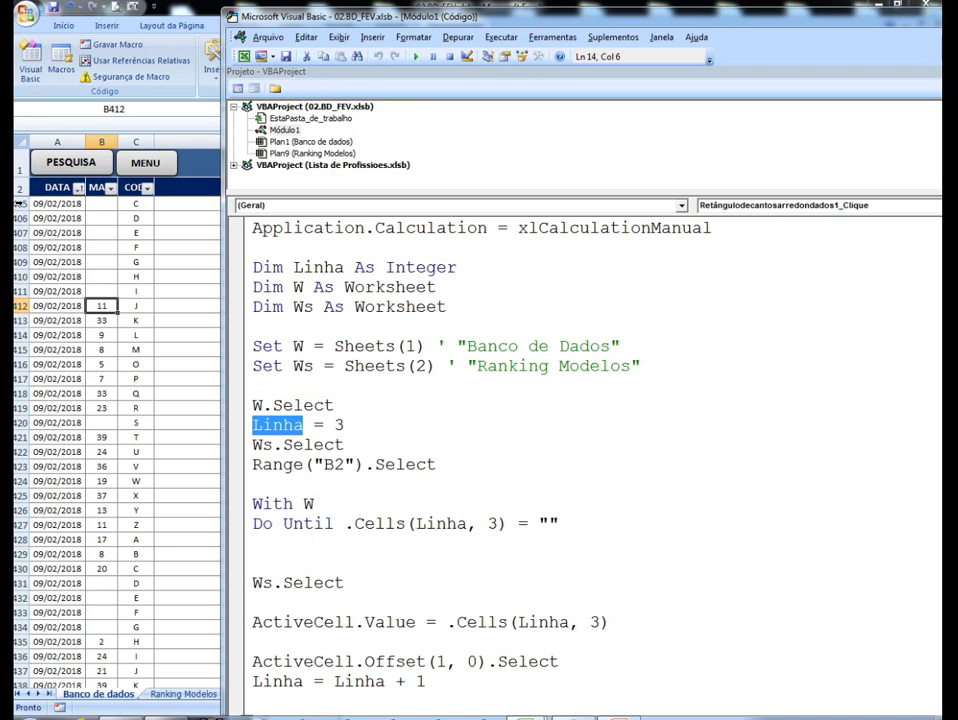
{"action": "left_click", "coordinate": [43, 187]}
{"action": "key", "text": "ctrl+Home"}
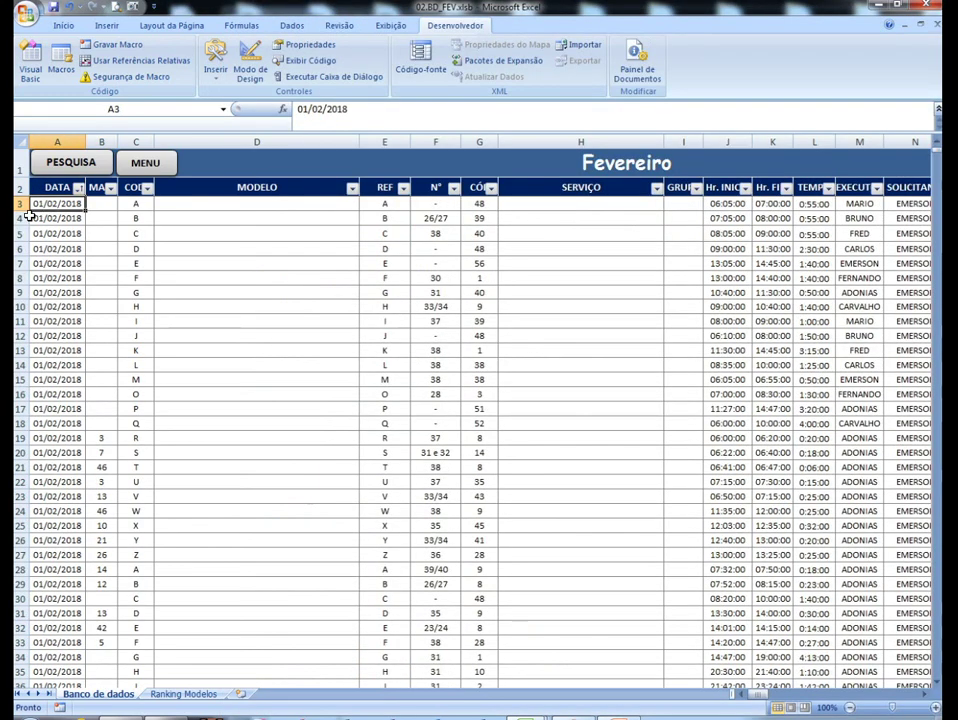
{"action": "left_click", "coordinate": [30, 63]}
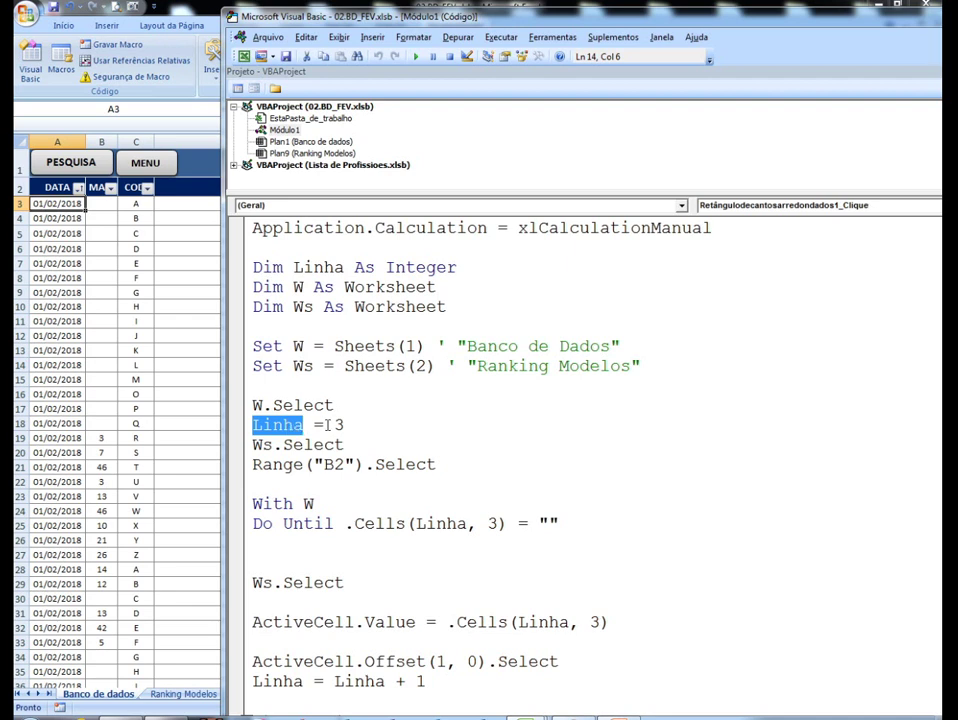
{"action": "double_click", "coordinate": [338, 425]}
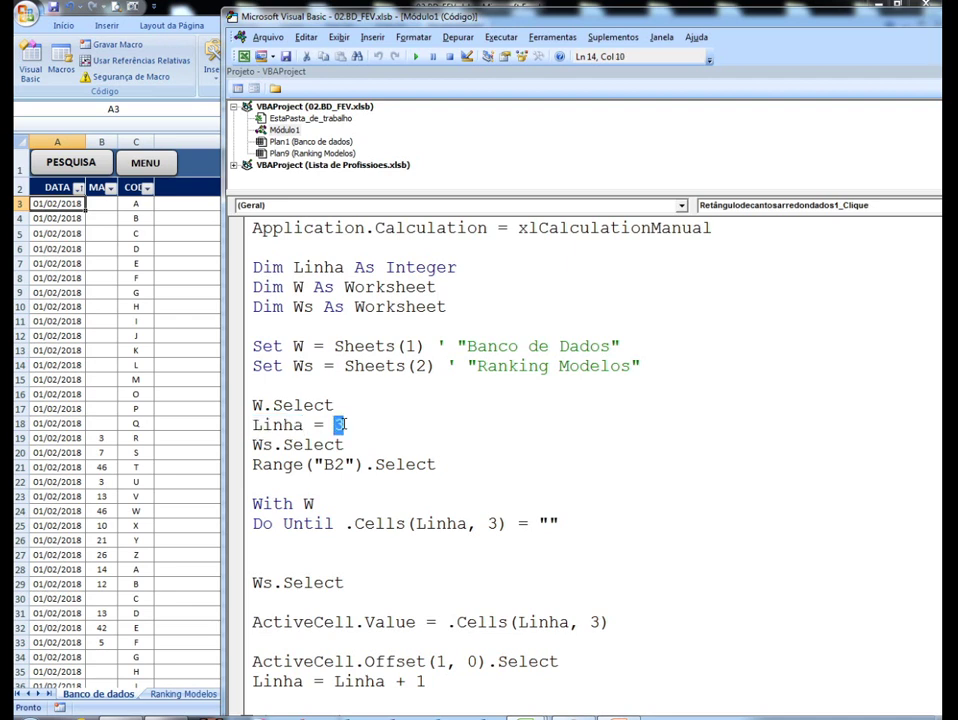
Highlight Ws in the first Ws.Select line, check the Ranking Modelos sheet it refers to, and return to the code
{"action": "double_click", "coordinate": [260, 444]}
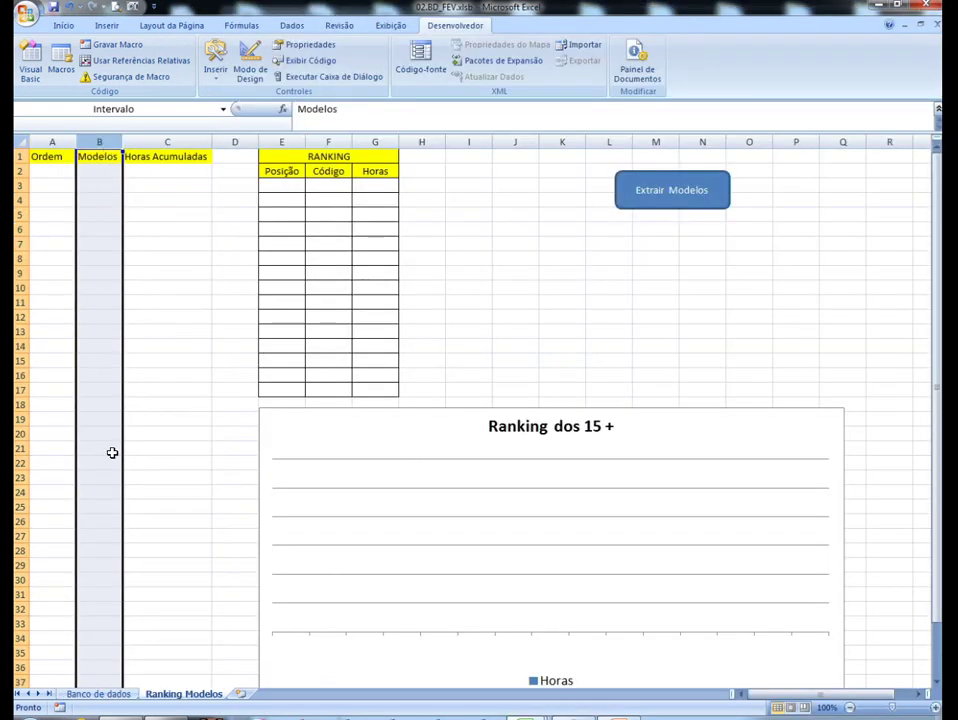
{"action": "left_click", "coordinate": [28, 66]}
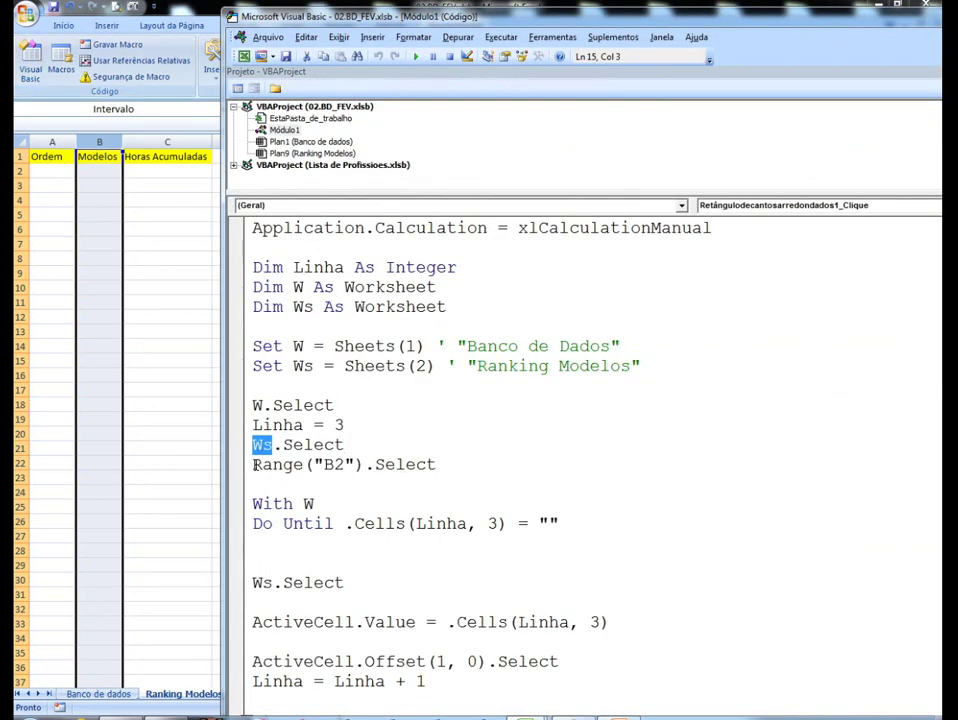
Highlight the Range("B2").Select line and demonstrate it in Ranking Modelos by reselecting cell B2 from other cells
{"action": "left_click", "coordinate": [249, 464]}
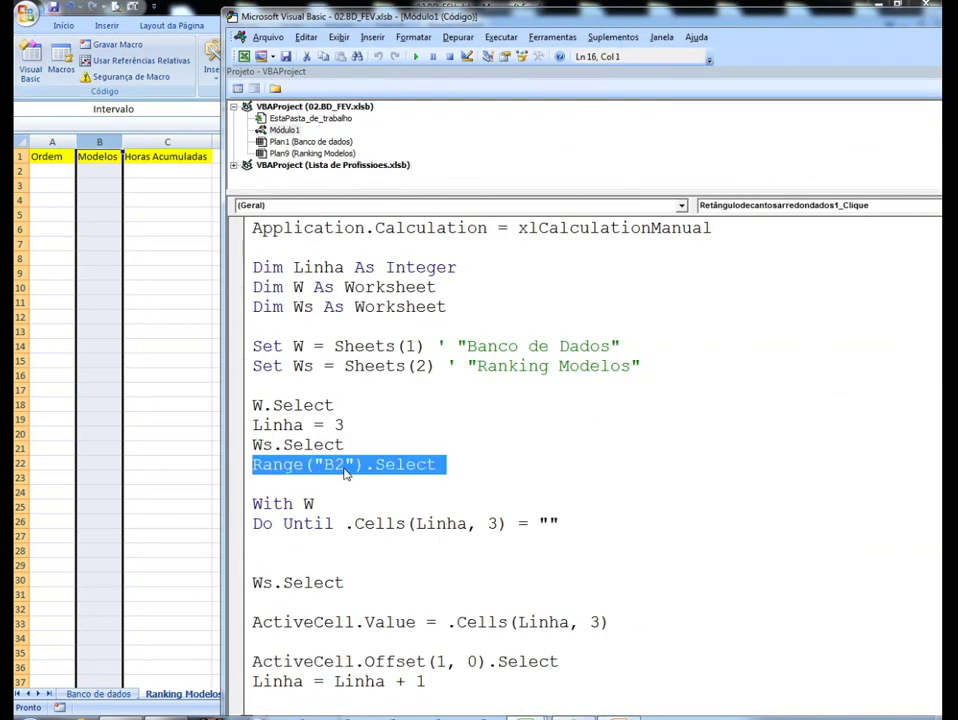
{"action": "left_click", "coordinate": [103, 171]}
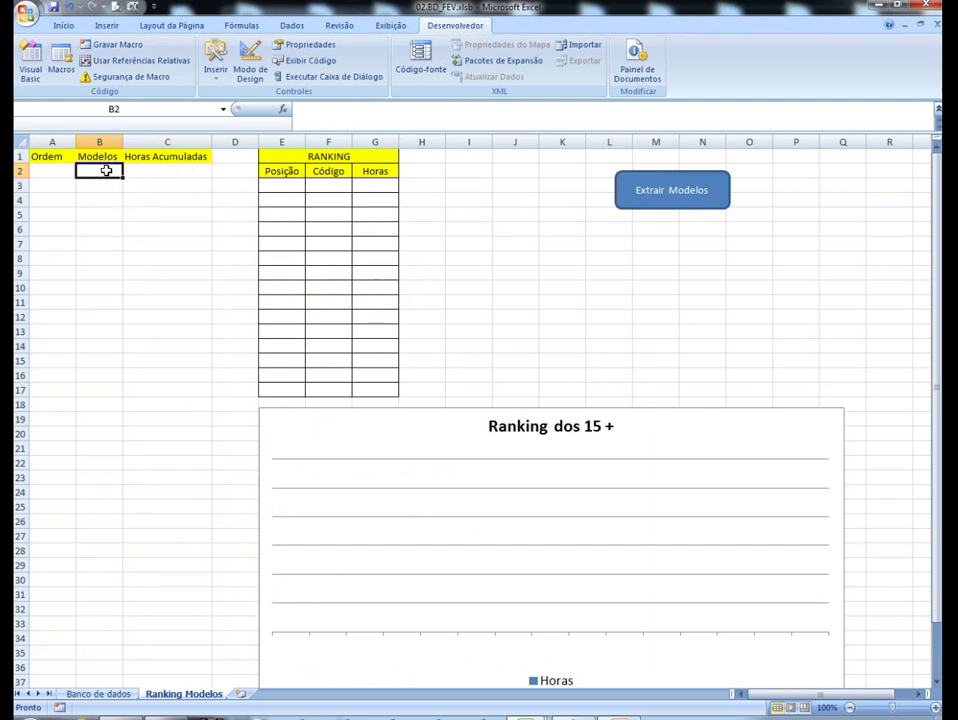
{"action": "left_click", "coordinate": [489, 254]}
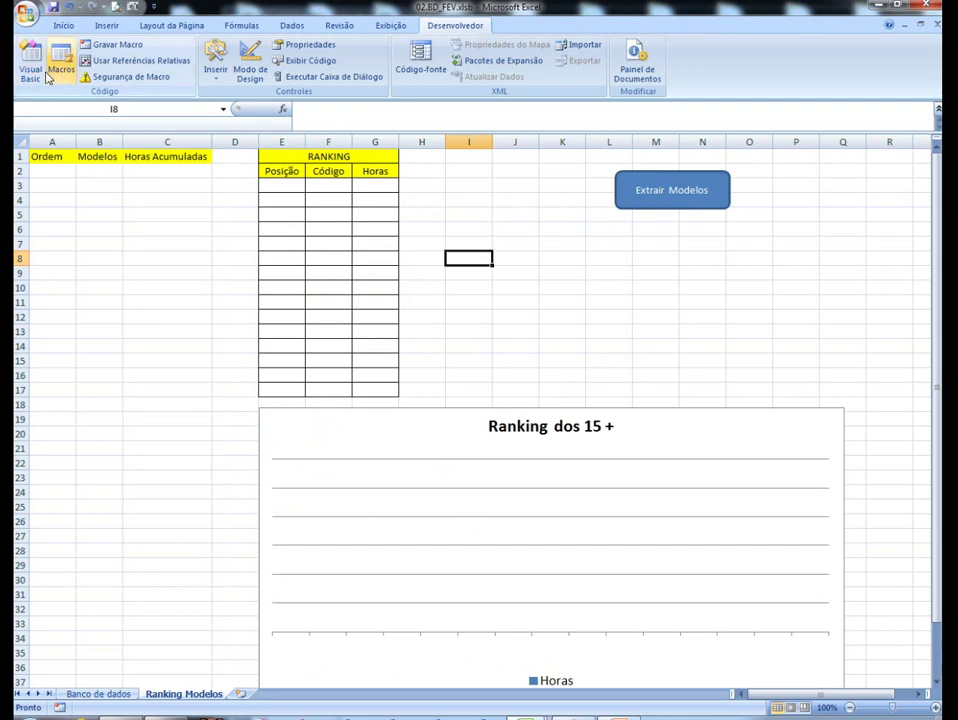
{"action": "left_click", "coordinate": [103, 171]}
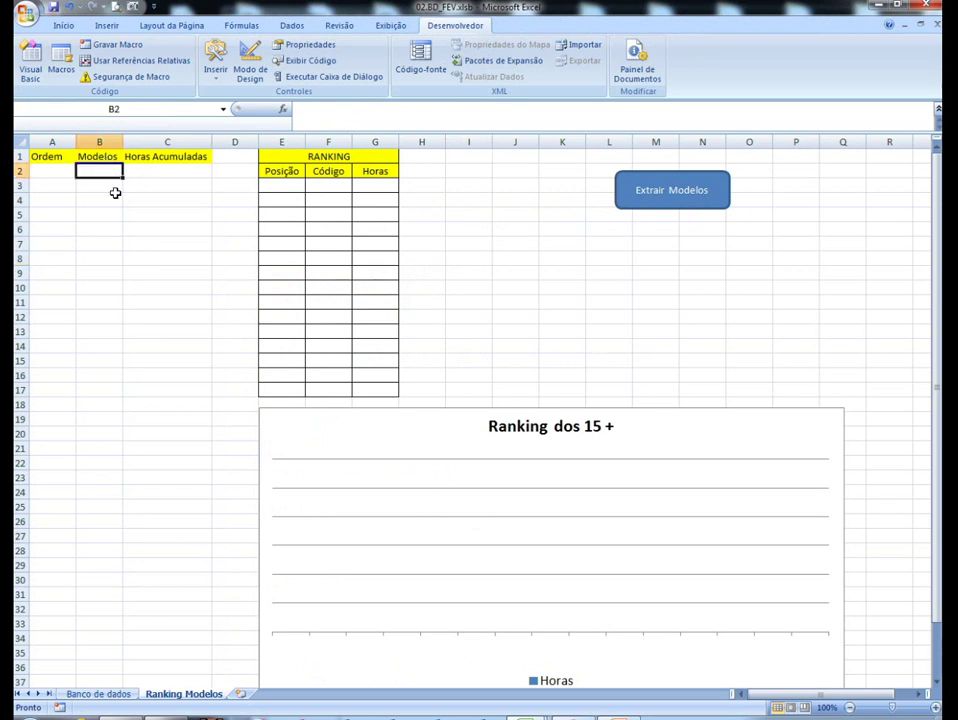
{"action": "left_click", "coordinate": [622, 287]}
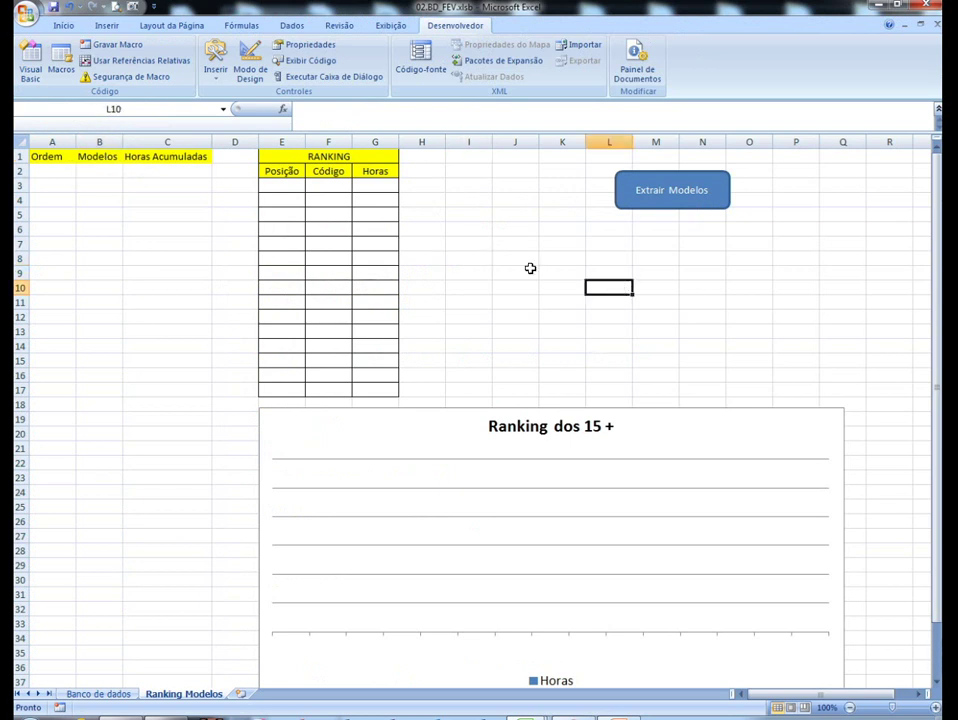
{"action": "left_click", "coordinate": [735, 300]}
{"action": "left_click", "coordinate": [101, 179]}
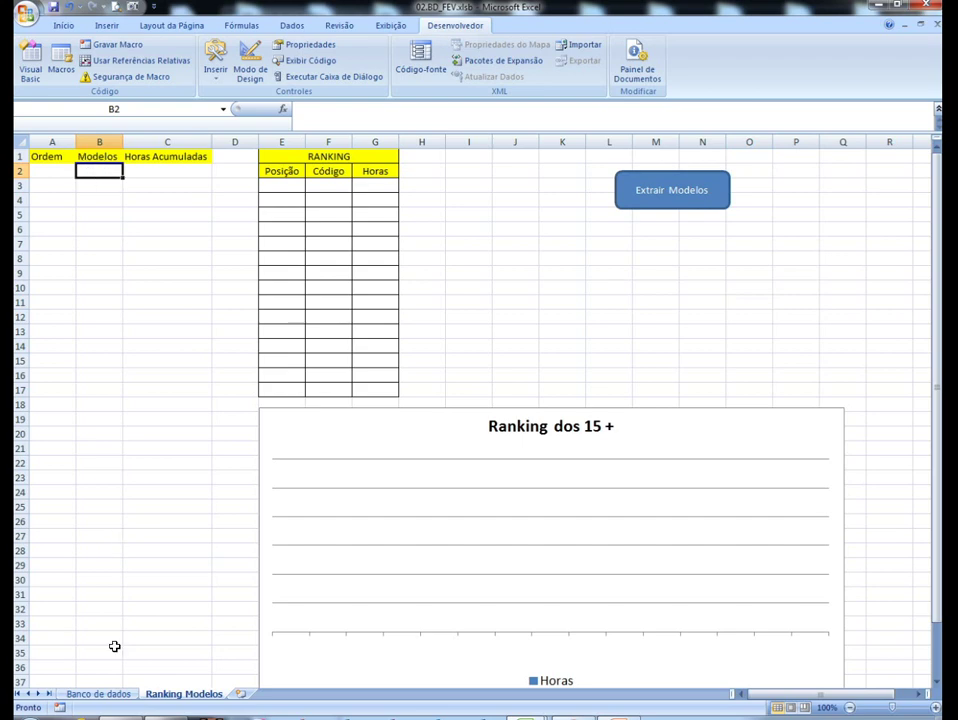
Compare the Banco de dados and Ranking Modelos sheets, and return to the macro code
{"action": "left_click", "coordinate": [124, 693]}
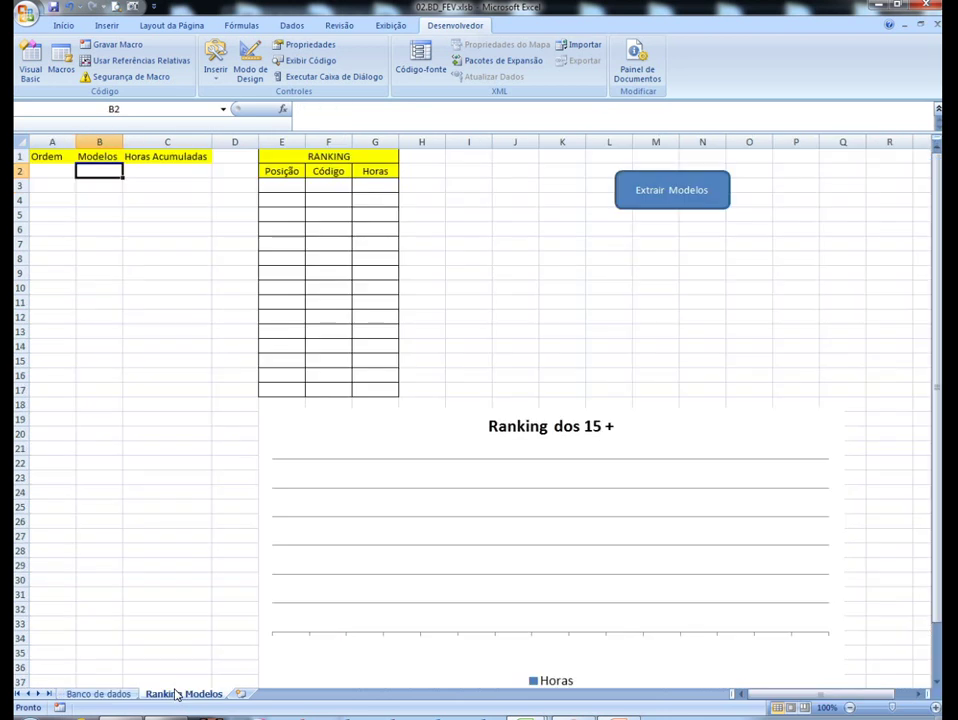
{"action": "left_click", "coordinate": [180, 693]}
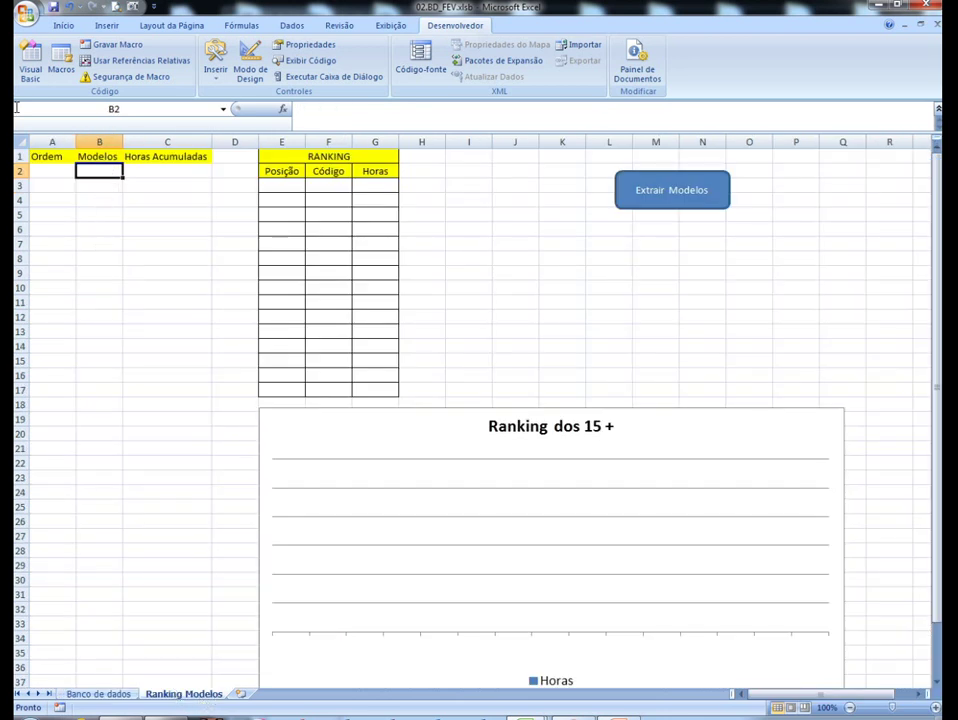
{"action": "left_click", "coordinate": [30, 62]}
Review the With W block and highlight Do Until in its loop line
{"action": "left_click", "coordinate": [364, 503]}
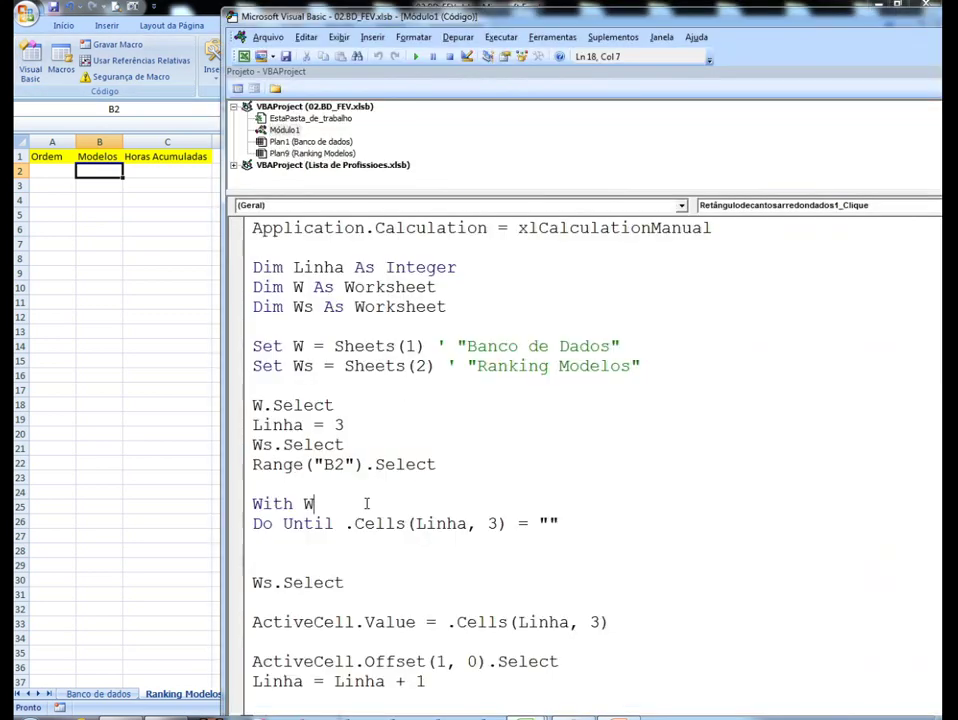
{"action": "scroll", "coordinate": [364, 503], "scroll_direction": "down", "scroll_amount": 2}
{"action": "scroll", "coordinate": [368, 503], "scroll_direction": "down", "scroll_amount": 1}
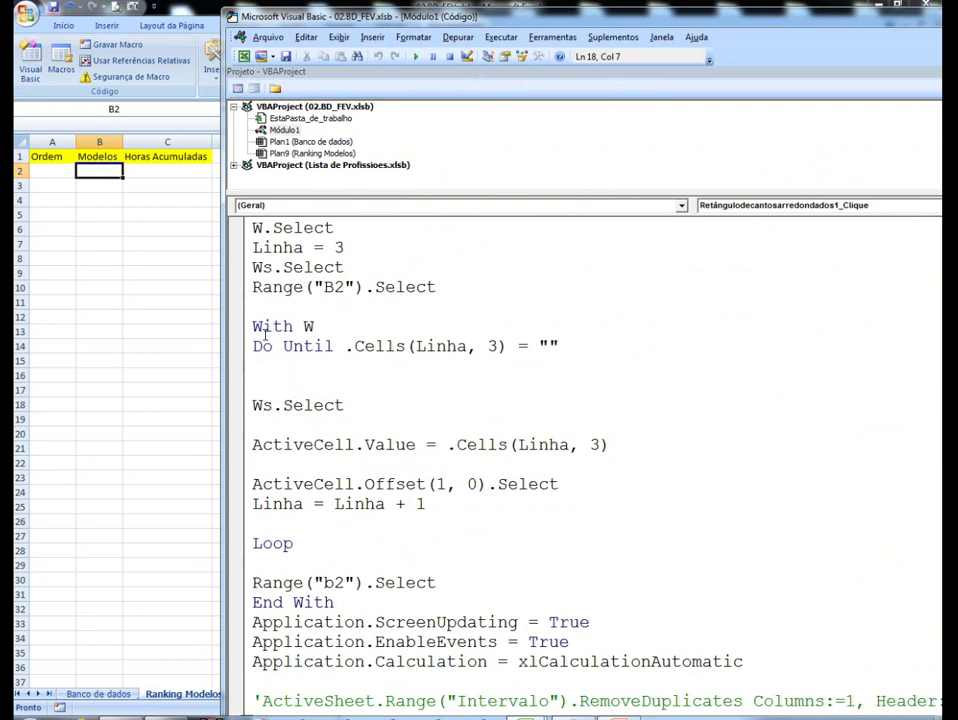
{"action": "left_click_drag", "start_coordinate": [253, 345], "coordinate": [333, 346]}
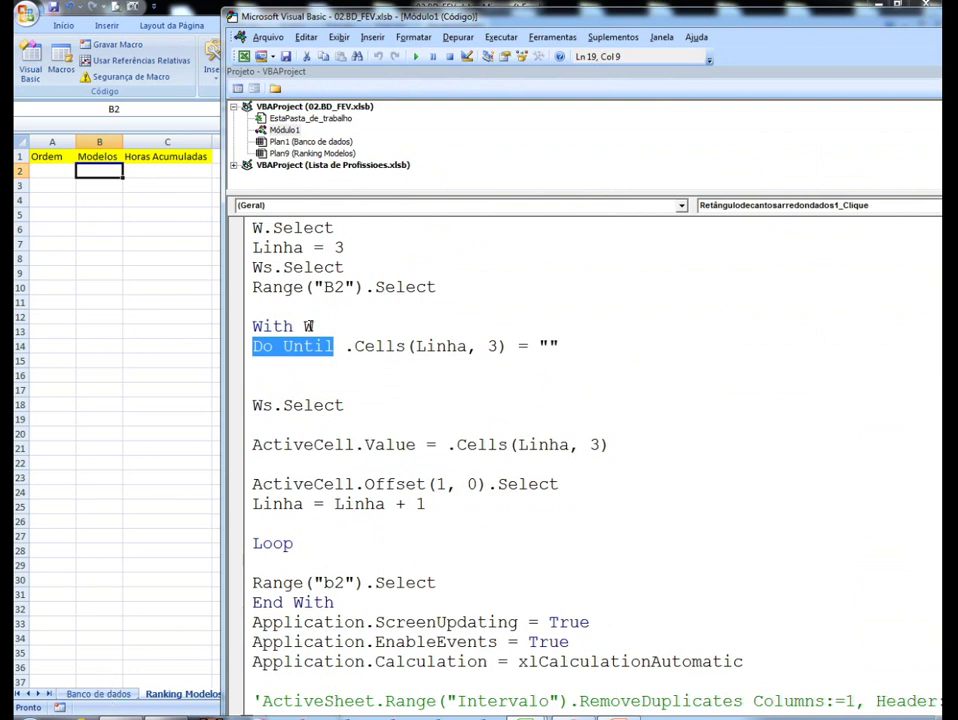
Highlight the W of With W, check column C and cell C3 in Banco de dados and the Ranking Modelos sheet, and return to the code
{"action": "double_click", "coordinate": [309, 327]}
{"action": "scroll", "coordinate": [331, 316], "scroll_direction": "up", "scroll_amount": 2}
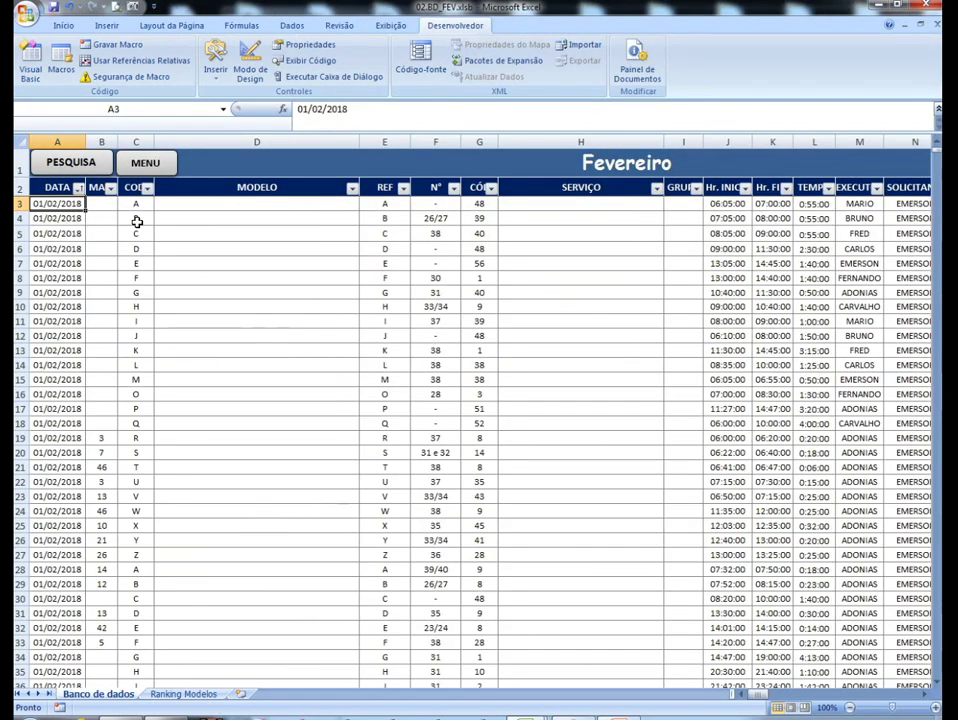
{"action": "left_click", "coordinate": [146, 142]}
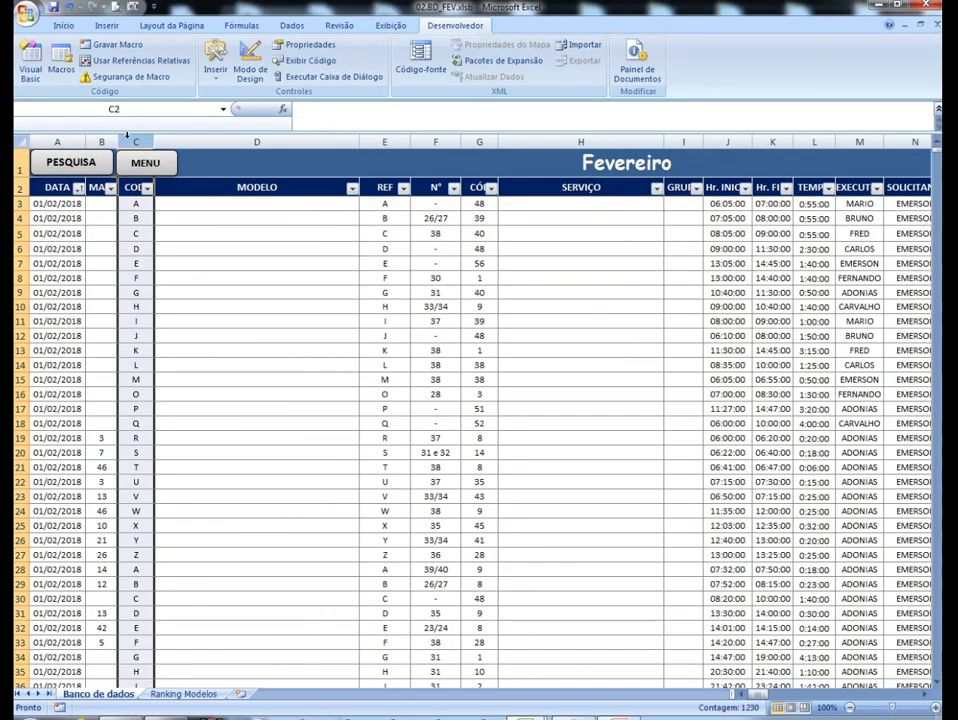
{"action": "left_click", "coordinate": [141, 203]}
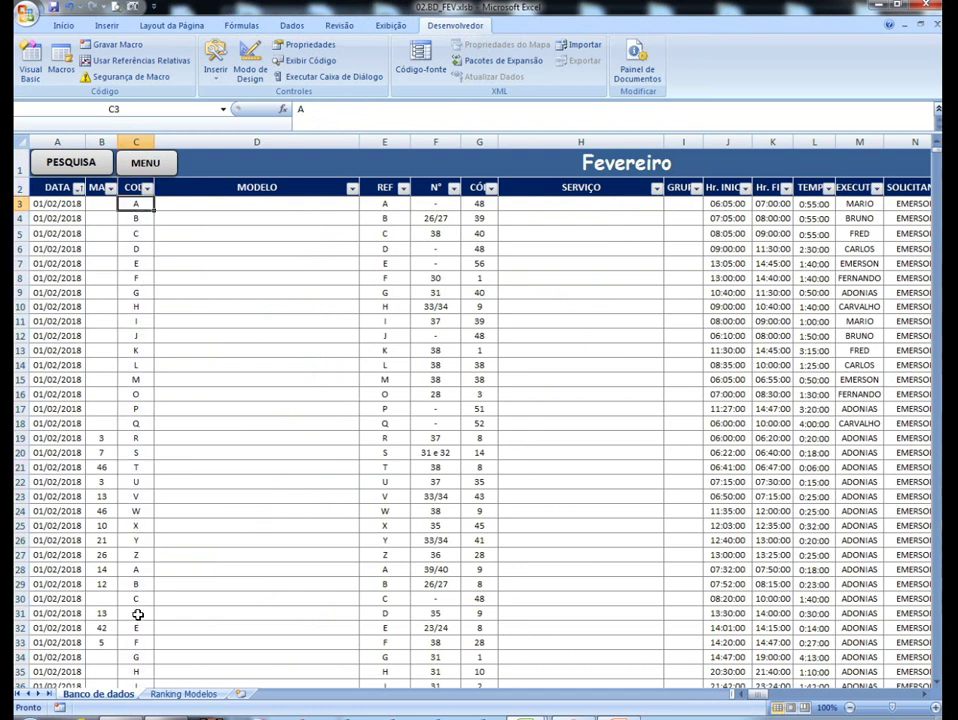
{"action": "left_click", "coordinate": [30, 62]}
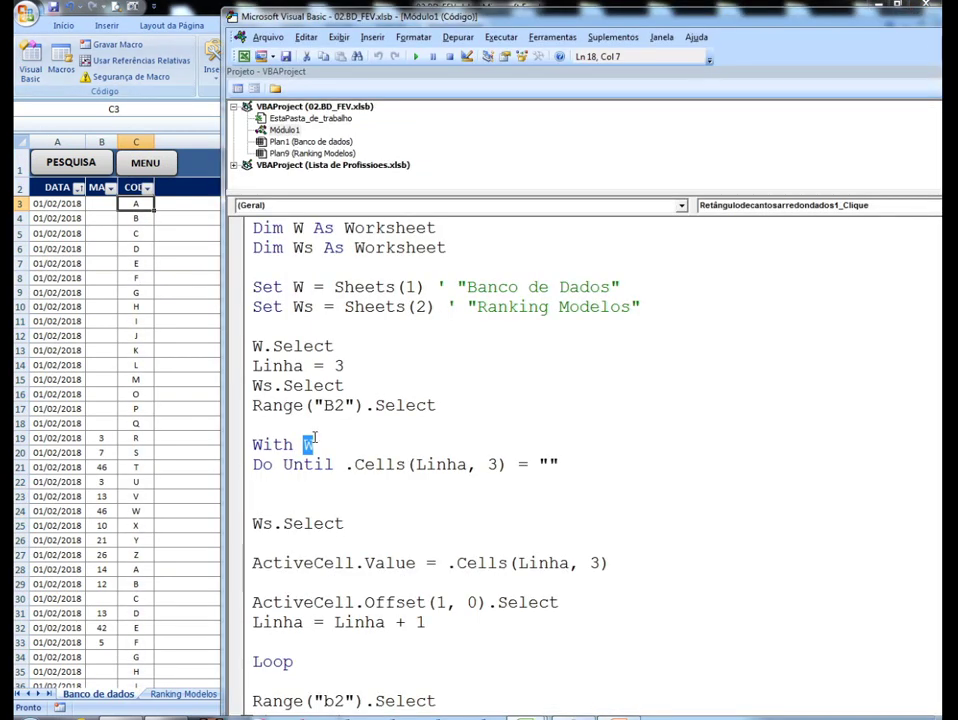
{"action": "left_click", "coordinate": [178, 694]}
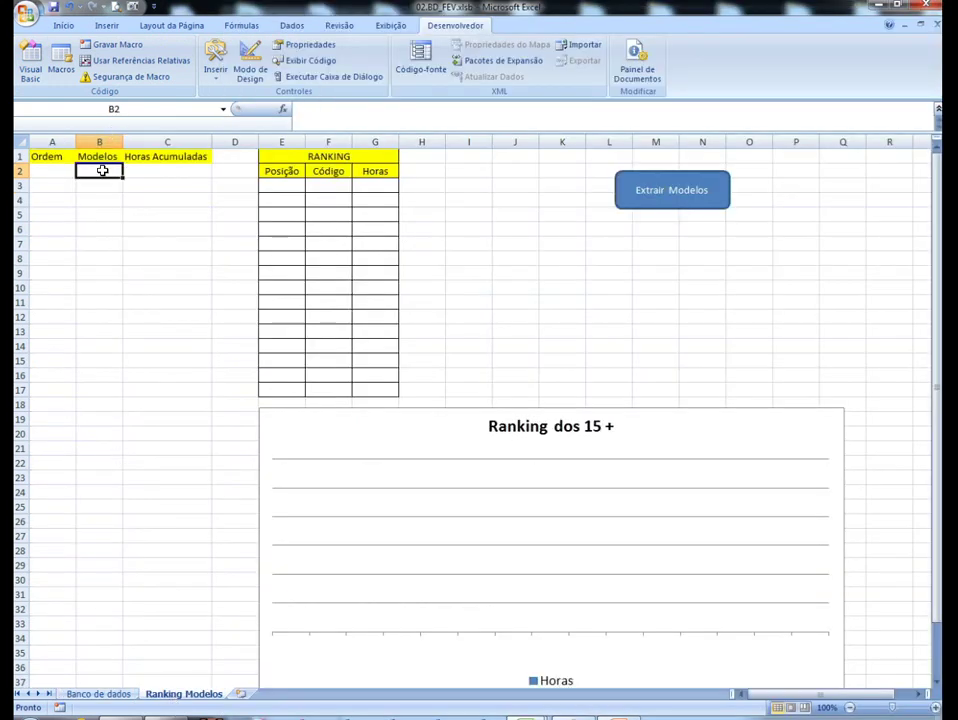
{"action": "left_click", "coordinate": [30, 62]}
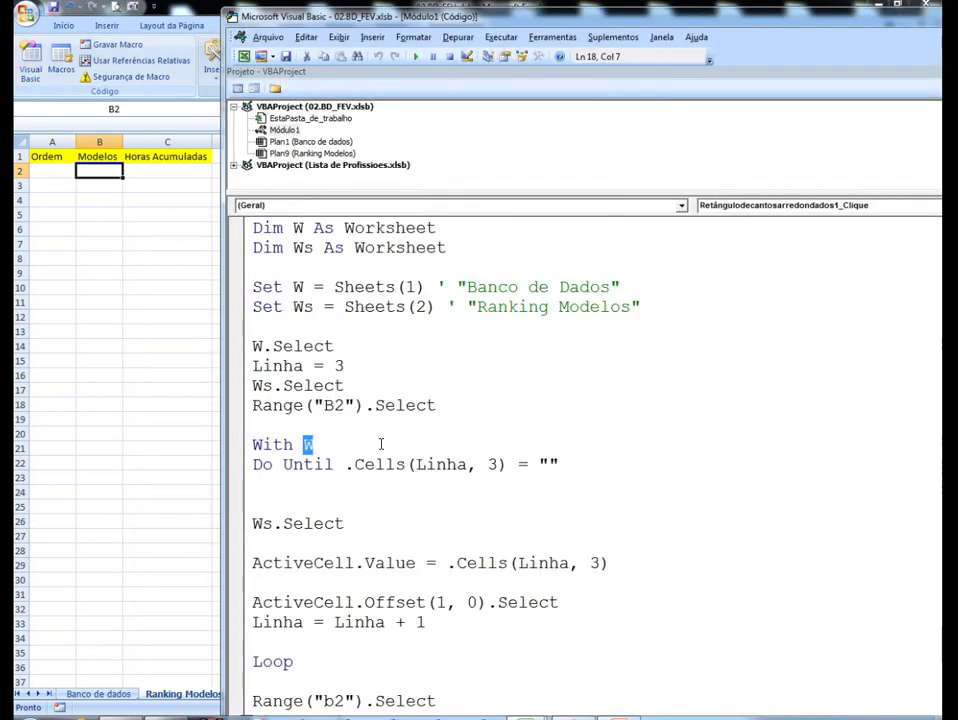
Highlight the ScreenUpdating, EnableEvents and Calculation lines after End With, and the matching three lines at the macro's start
{"action": "scroll", "coordinate": [392, 514], "scroll_direction": "down", "scroll_amount": 2}
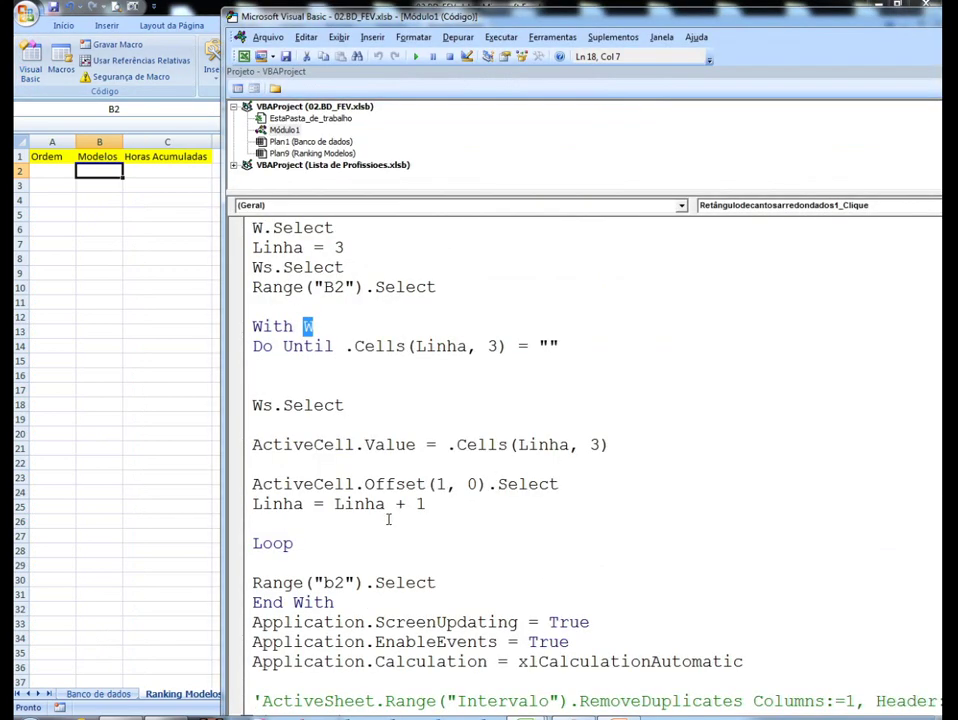
{"action": "scroll", "coordinate": [388, 519], "scroll_direction": "down", "scroll_amount": 1}
{"action": "left_click_drag", "start_coordinate": [249, 565], "coordinate": [770, 607]}
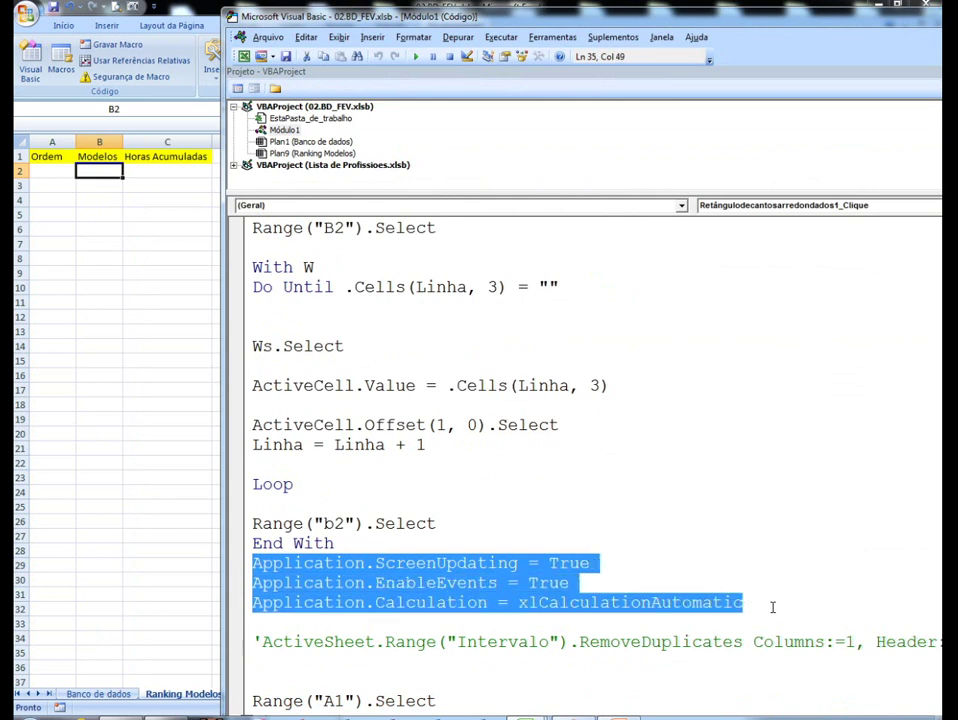
{"action": "scroll", "coordinate": [507, 551], "scroll_direction": "up", "scroll_amount": 5}
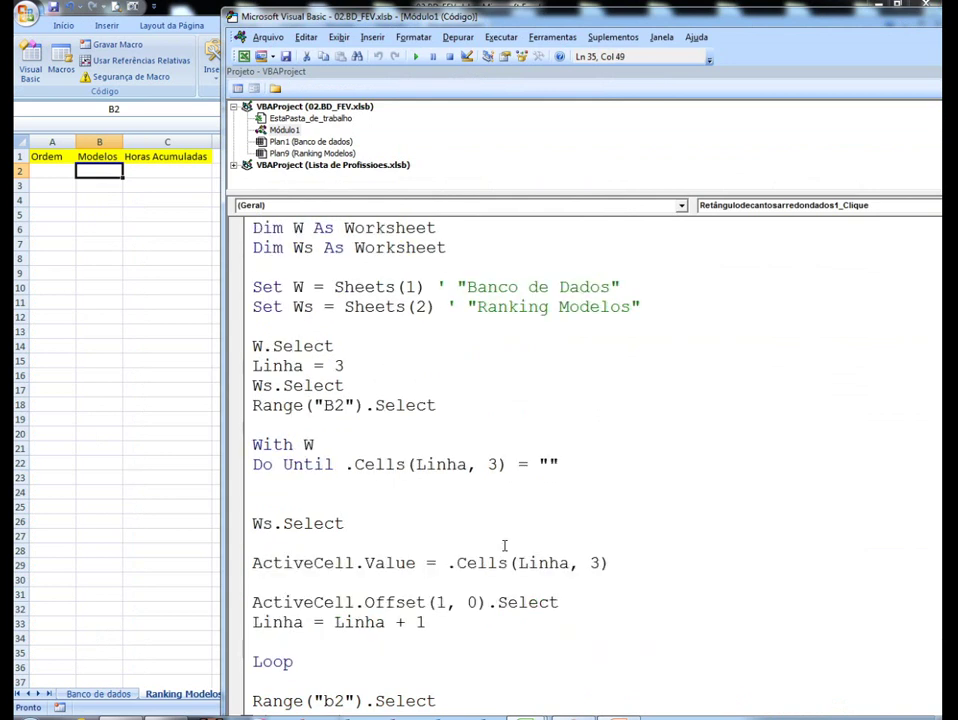
{"action": "left_click_drag", "start_coordinate": [718, 287], "coordinate": [234, 239]}
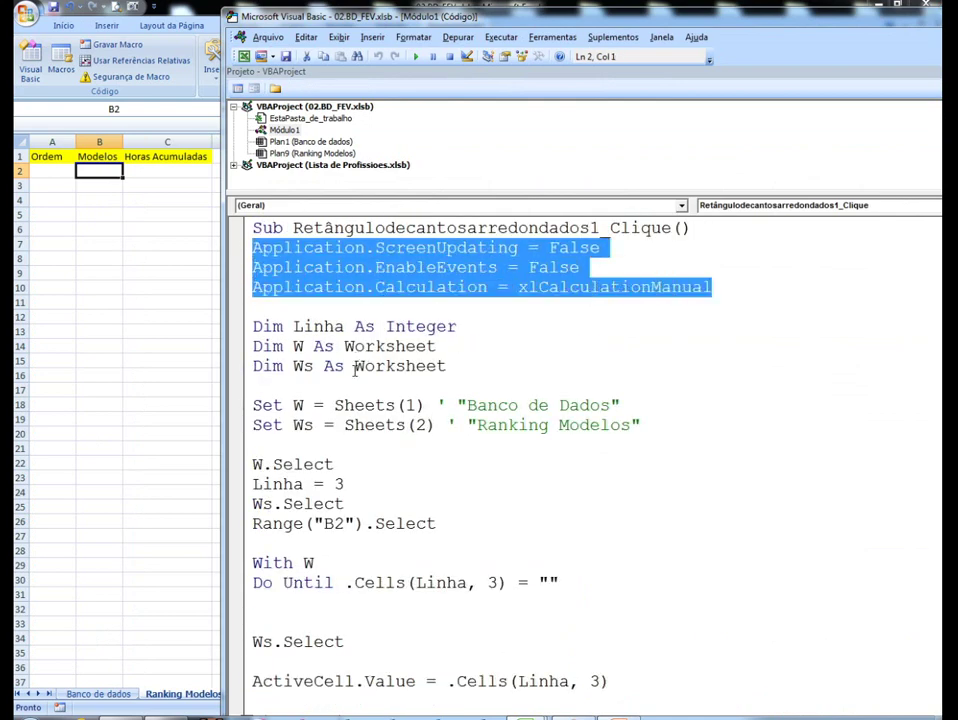
Run the Extrair Modelos macro from the Ranking Modelos sheet and dismiss its message
{"action": "left_click", "coordinate": [143, 390]}
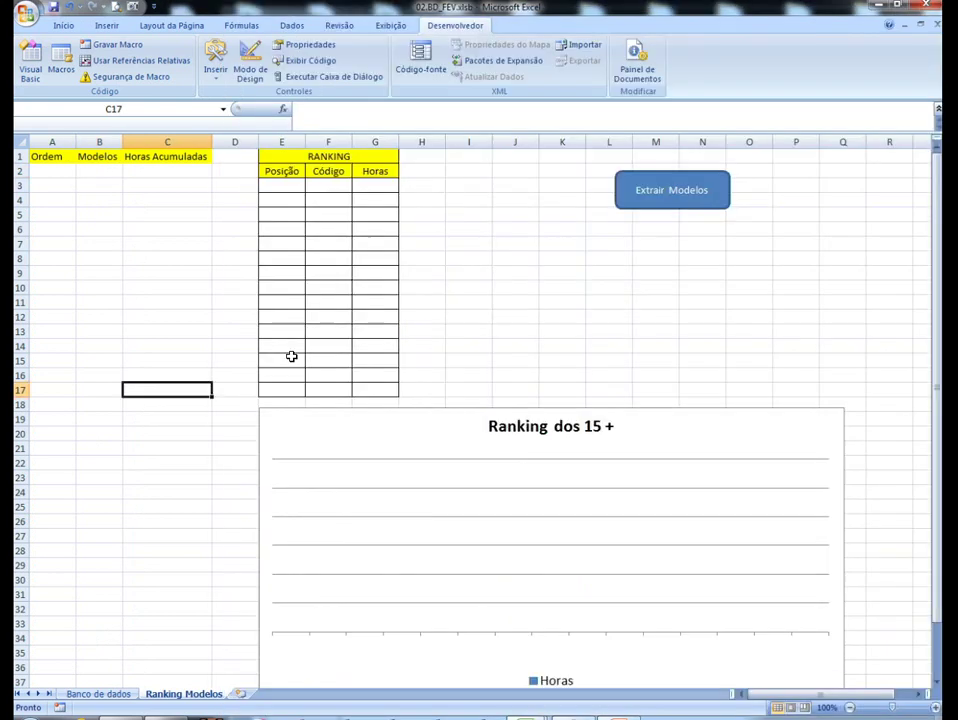
{"action": "left_click", "coordinate": [670, 199]}
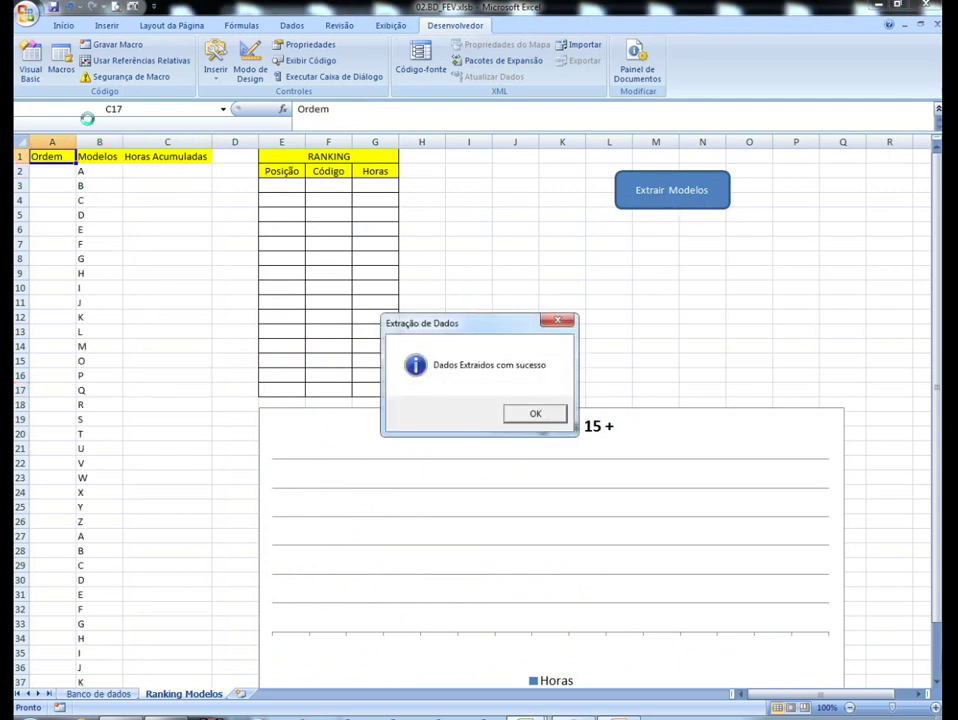
{"action": "left_click", "coordinate": [535, 413]}
Examine the extracted codes in the Modelos column, comparing the first code in B2 with the one in B27
{"action": "scroll", "coordinate": [119, 218], "scroll_direction": "down", "scroll_amount": 7}
{"action": "scroll", "coordinate": [122, 224], "scroll_direction": "up", "scroll_amount": 5}
{"action": "scroll", "coordinate": [122, 224], "scroll_direction": "up", "scroll_amount": 2}
{"action": "left_click", "coordinate": [88, 171]}
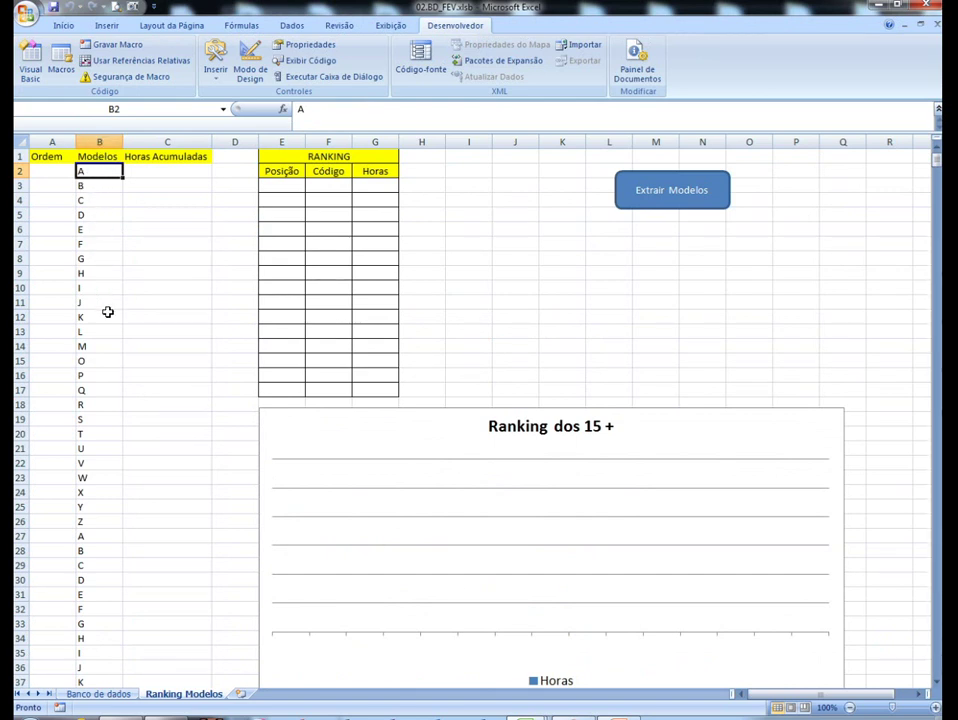
{"action": "left_click", "coordinate": [103, 538]}
{"action": "scroll", "coordinate": [107, 534], "scroll_direction": "down", "scroll_amount": 2}
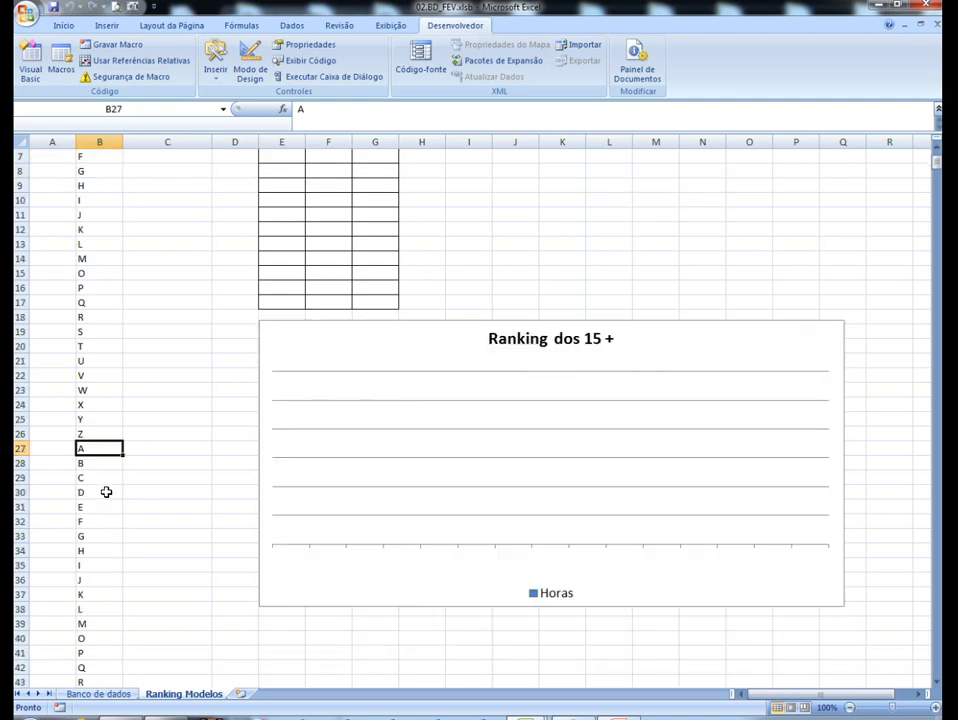
{"action": "scroll", "coordinate": [107, 486], "scroll_direction": "down", "scroll_amount": 1}
{"action": "scroll", "coordinate": [109, 485], "scroll_direction": "up", "scroll_amount": 3}
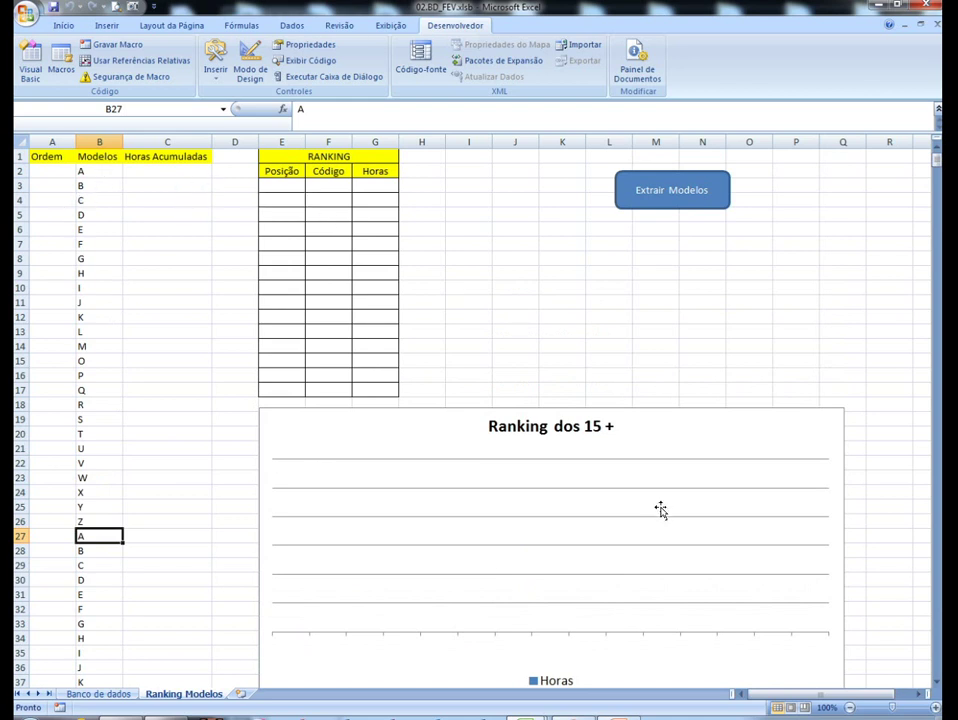
Review the Modelos and Horas Acumuladas columns, selecting cell B2, the whole of column B and cells in column C
{"action": "left_click", "coordinate": [96, 174]}
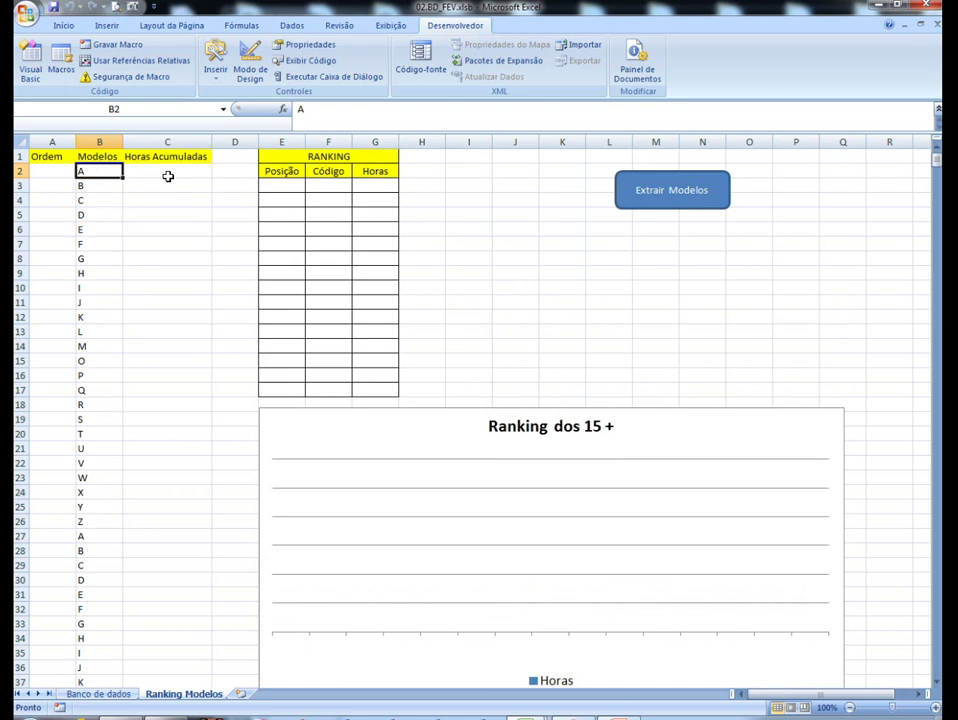
{"action": "left_click", "coordinate": [160, 215]}
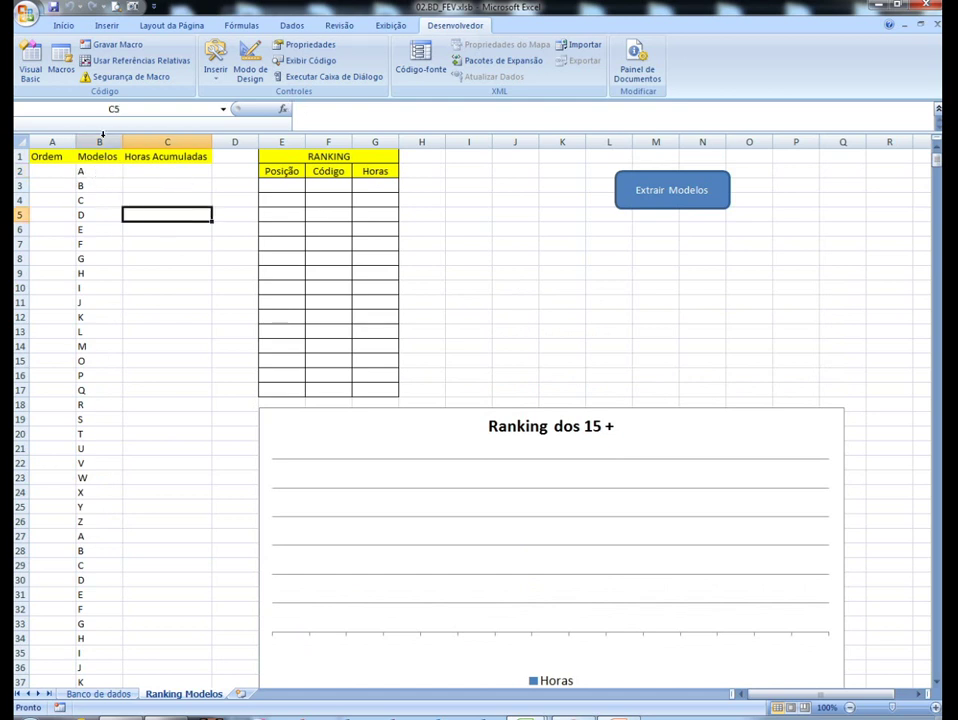
{"action": "left_click", "coordinate": [99, 141]}
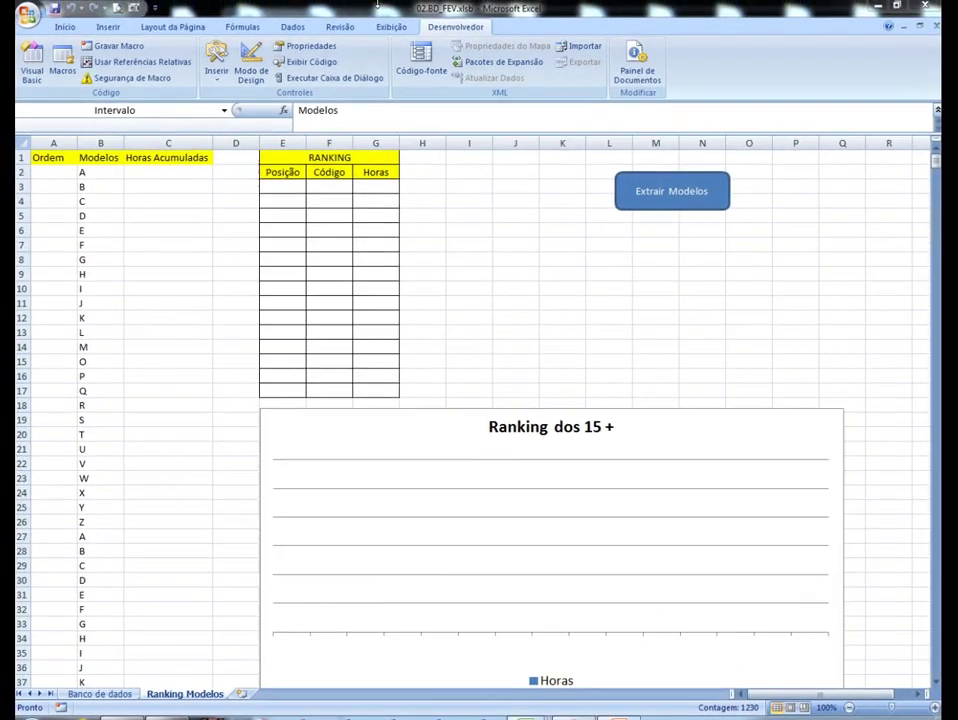
{"action": "left_click", "coordinate": [160, 175]}
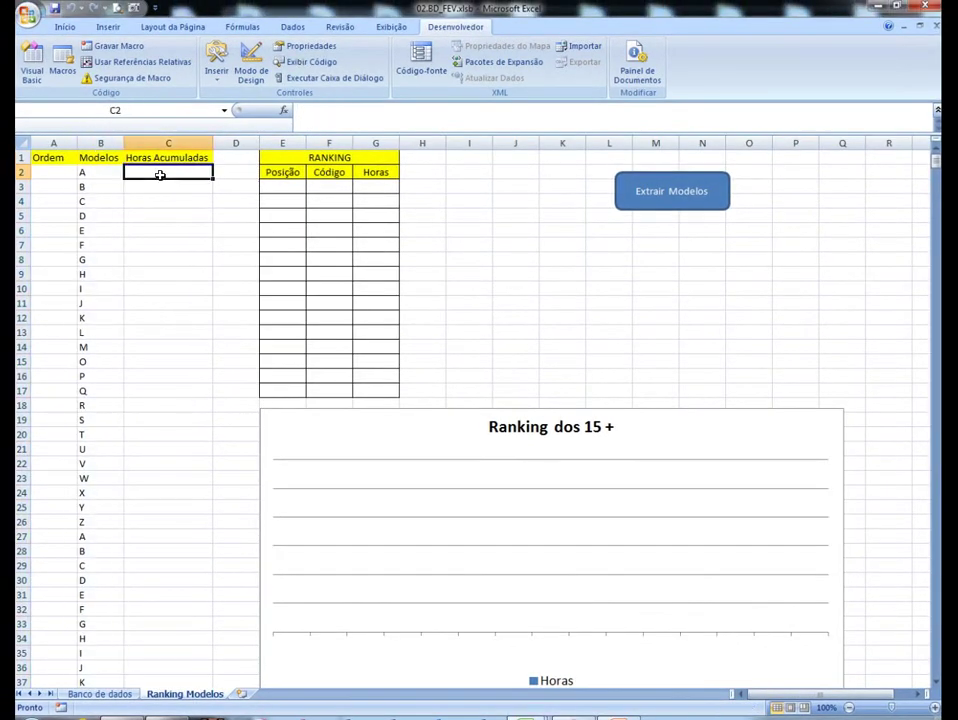
{"action": "left_click", "coordinate": [160, 246]}
Start a SOMASE formula in C2 of Ranking Modelos with C3:C5 on Banco de dados as the interval
{"action": "left_click", "coordinate": [165, 177]}
{"action": "type", "text": "="}
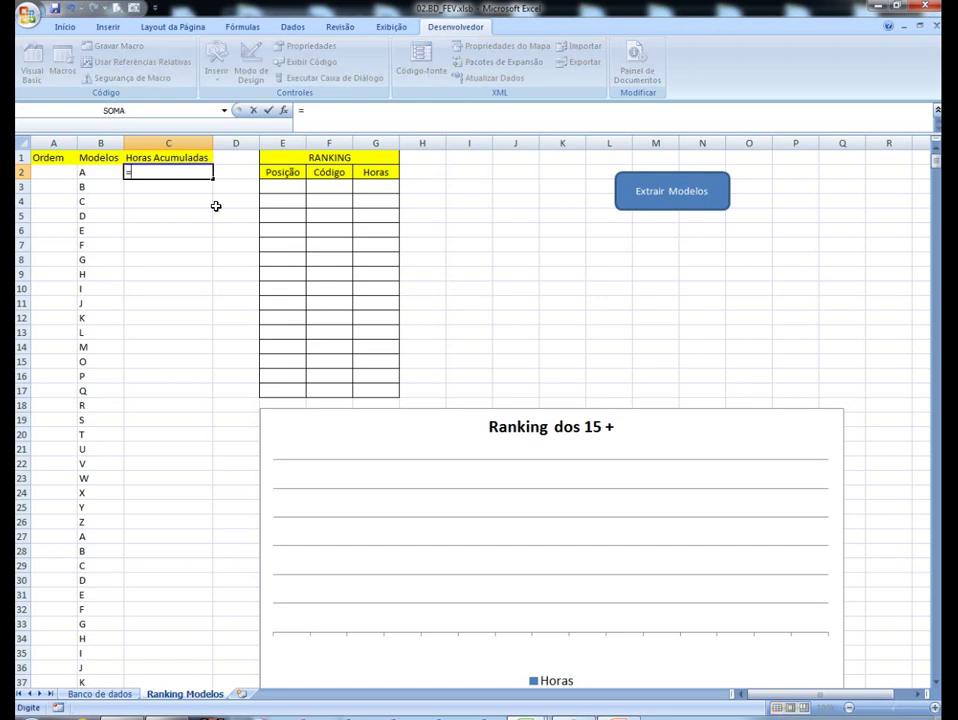
{"action": "type", "text": "som"}
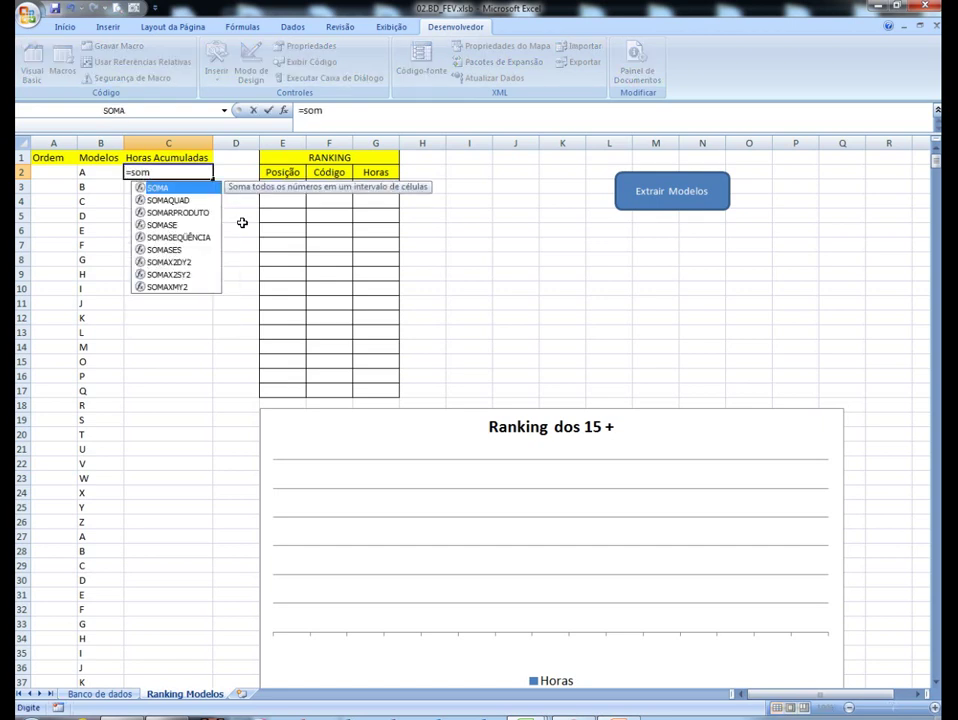
{"action": "double_click", "coordinate": [166, 225]}
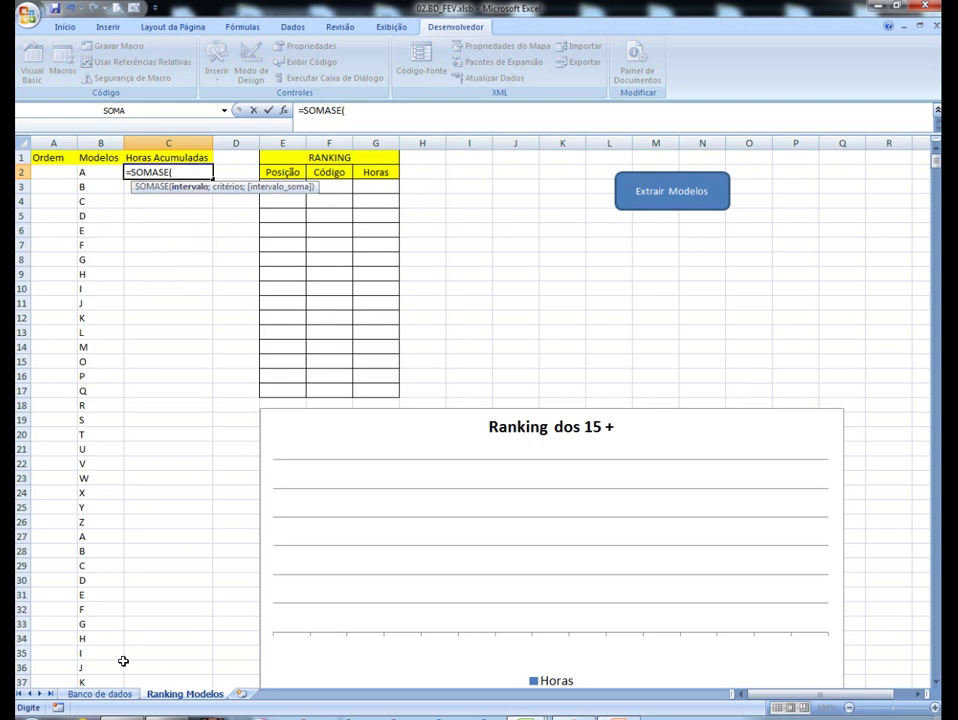
{"action": "left_click", "coordinate": [115, 700]}
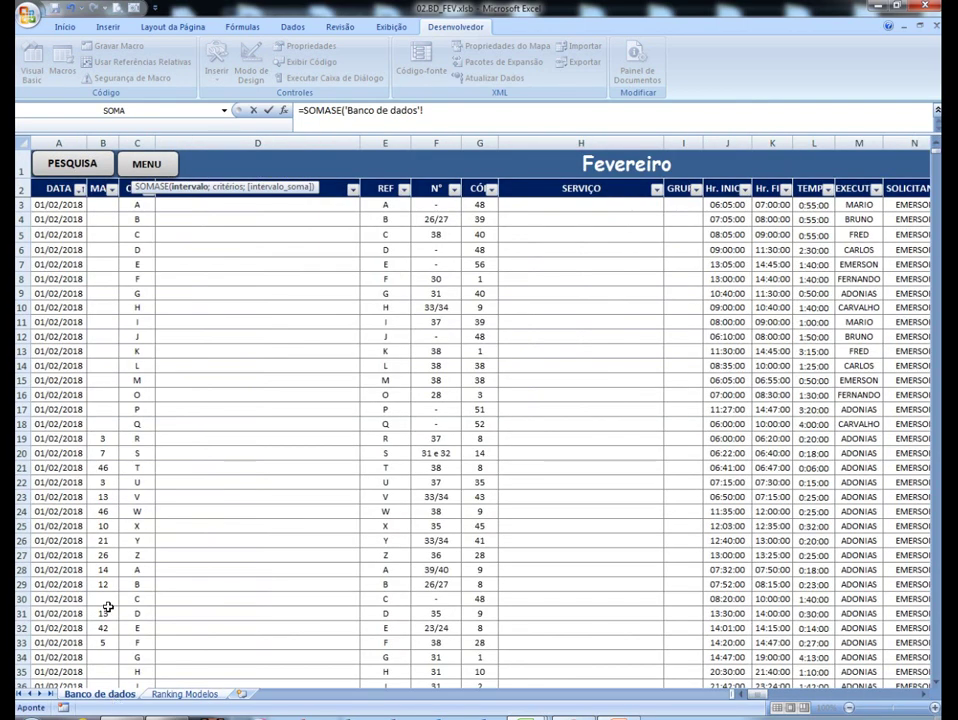
{"action": "left_click_drag", "start_coordinate": [130, 205], "coordinate": [130, 235]}
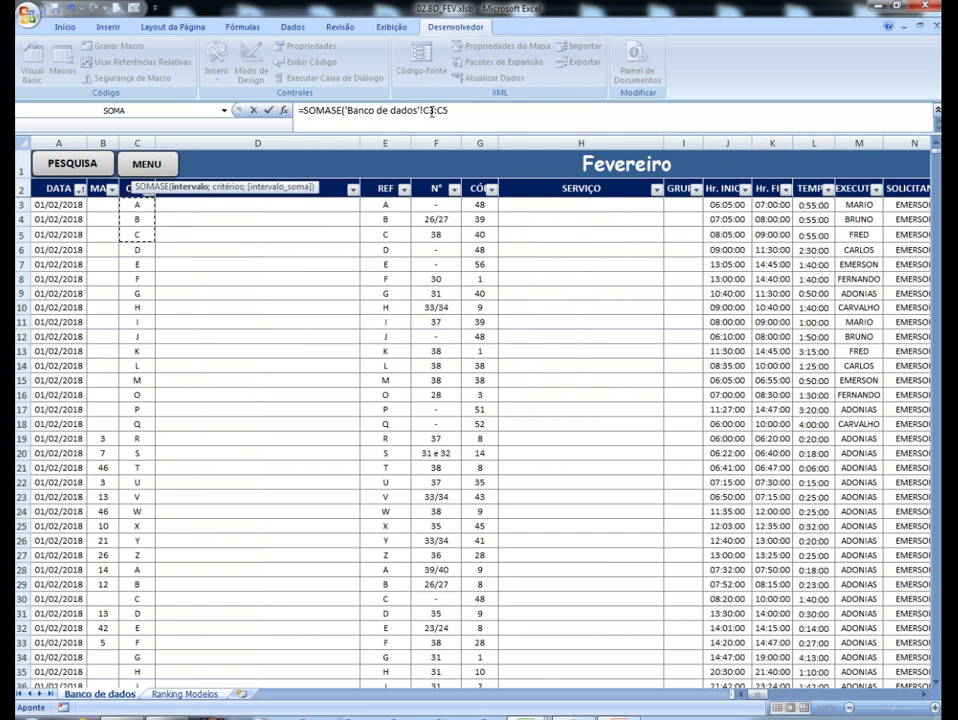
Change the SOMASE interval to the whole column C:C of Banco de dados and continue to the criteria argument
{"action": "left_click", "coordinate": [447, 113]}
{"action": "key", "text": "Left"}
{"action": "key", "text": "Left"}
{"action": "key", "text": "Left"}
{"action": "key", "text": "Left"}
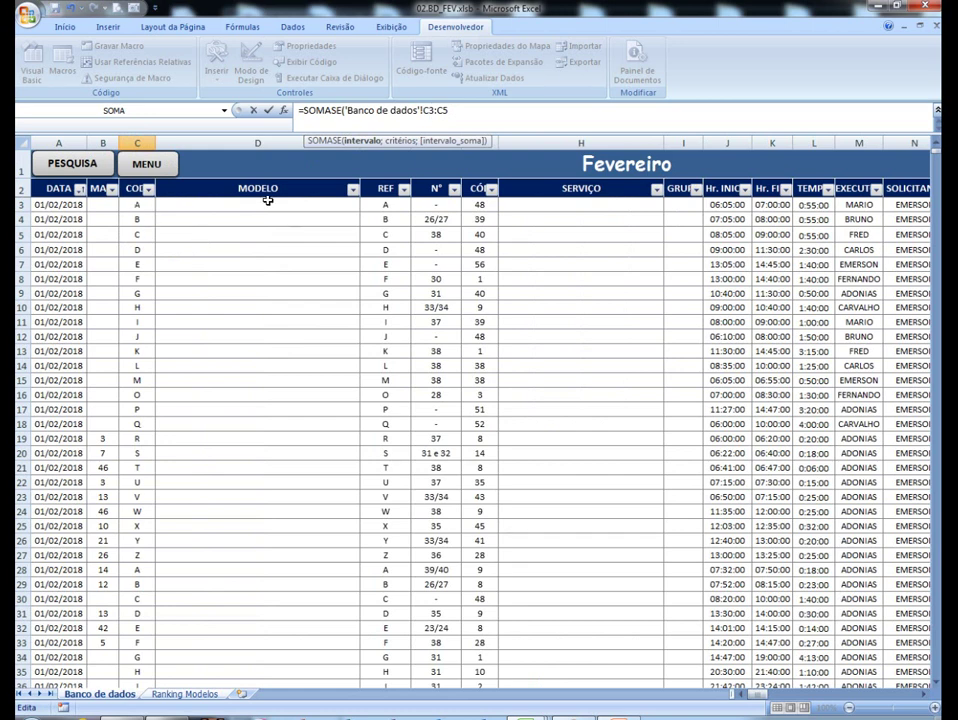
{"action": "left_click", "coordinate": [428, 118]}
{"action": "key", "text": "BackSpace"}
{"action": "key", "text": "Delete"}
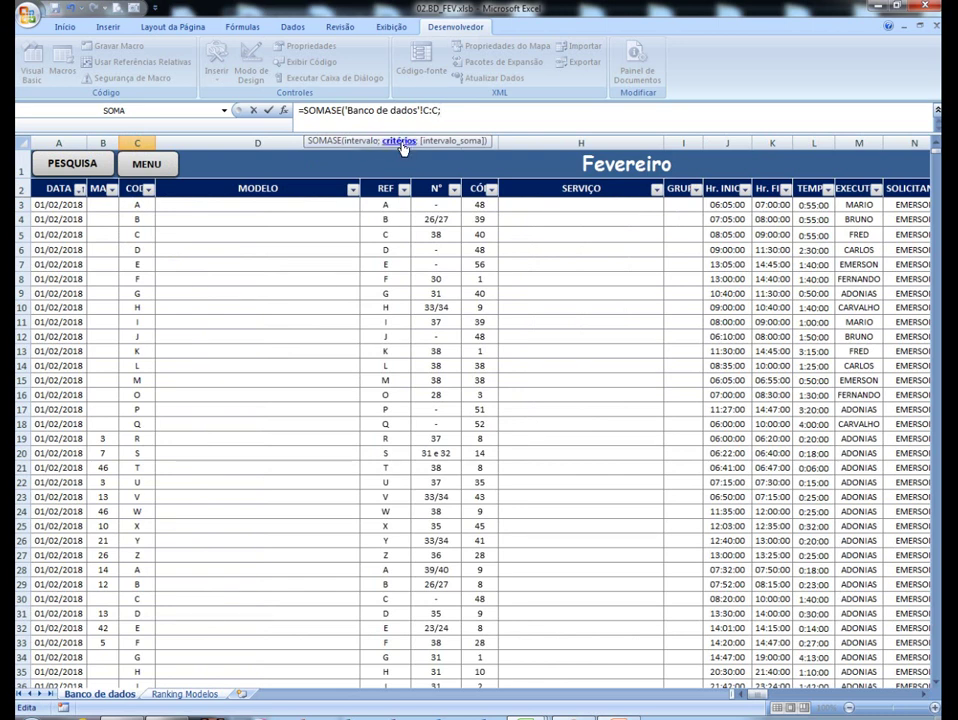
Use cell B2 of Ranking Modelos as the SOMASE criterion and continue to the sum range
{"action": "left_click", "coordinate": [196, 694]}
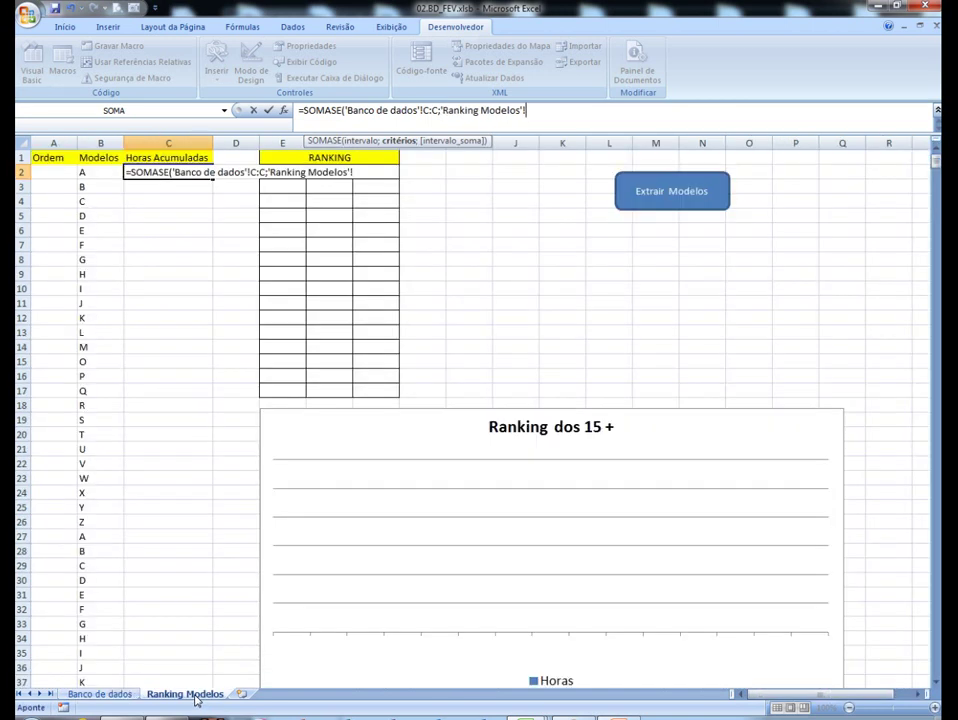
{"action": "left_click", "coordinate": [104, 172]}
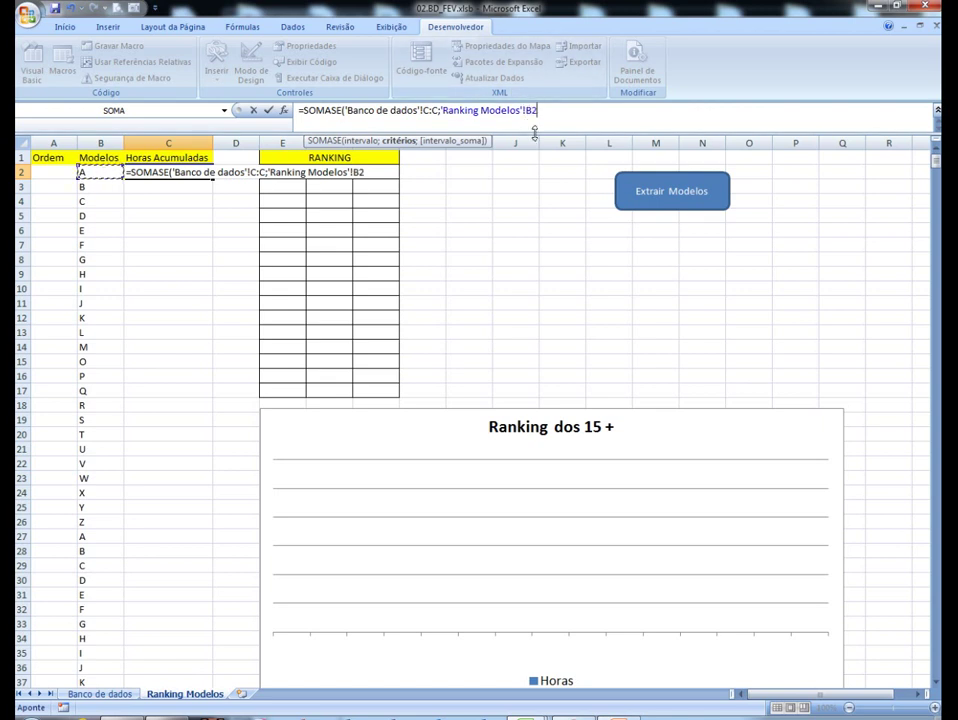
{"action": "type", "text": ";"}
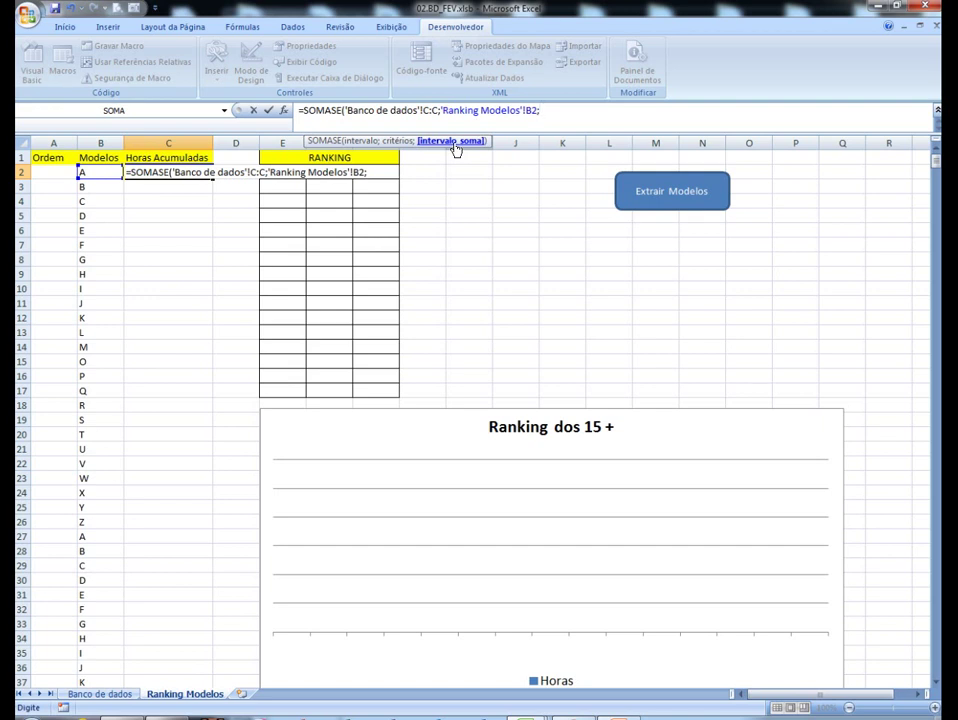
Set the SOMASE sum range to column L:L of Banco de dados and enter the formula
{"action": "left_click", "coordinate": [121, 695]}
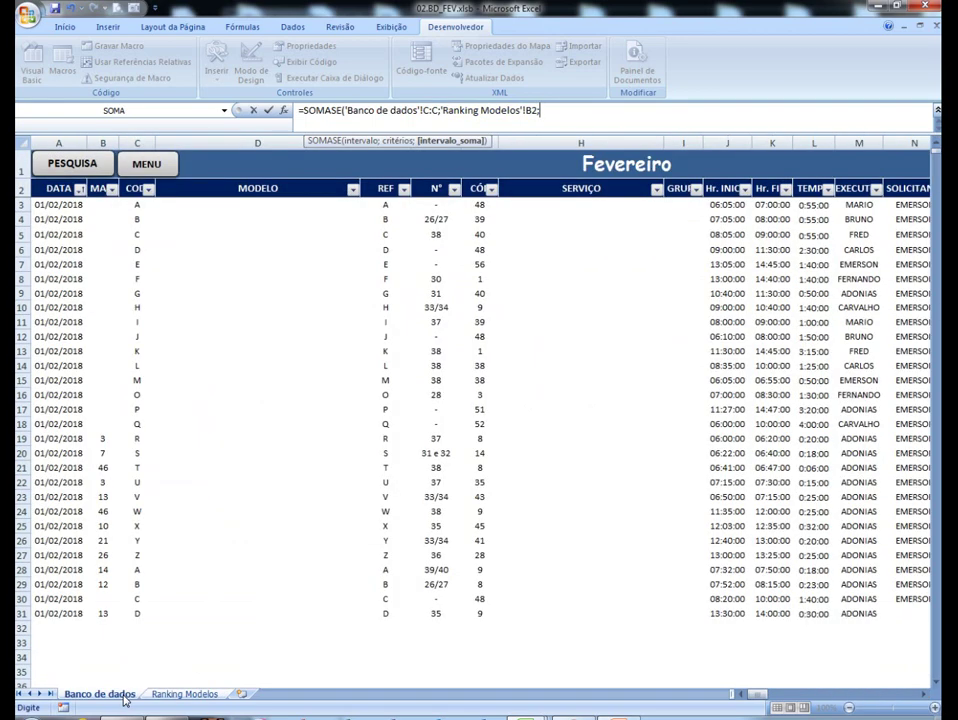
{"action": "left_click_drag", "start_coordinate": [765, 698], "coordinate": [768, 698]}
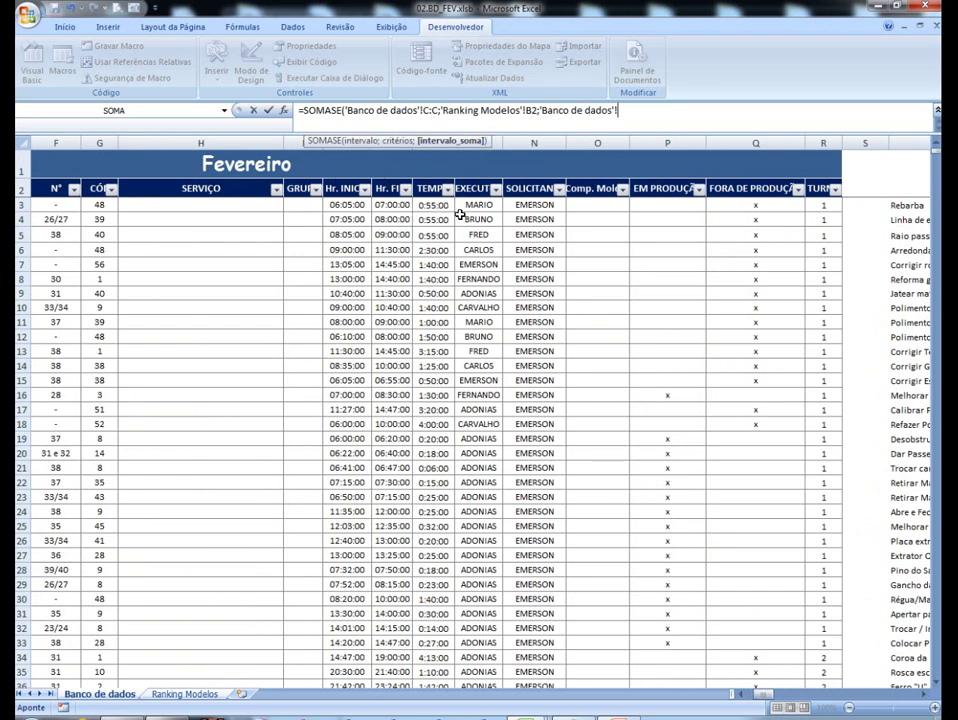
{"action": "left_click_drag", "start_coordinate": [437, 205], "coordinate": [438, 220]}
{"action": "left_click", "coordinate": [614, 114]}
{"action": "key", "text": "BackSpace"}
{"action": "key", "text": "BackSpace"}
{"action": "key", "text": "Return"}
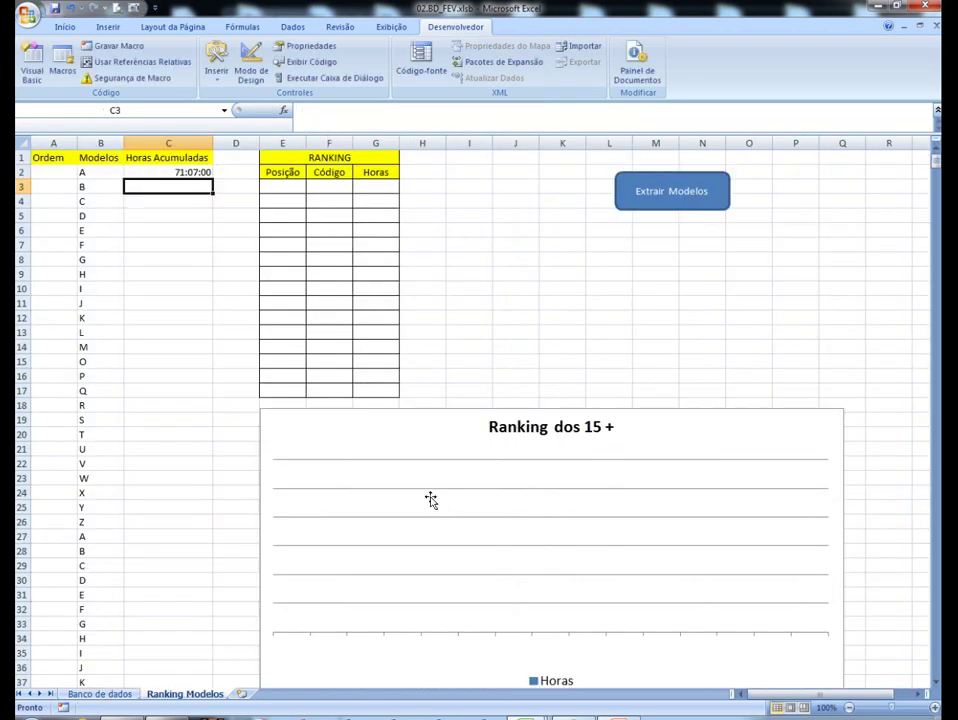
Review the SOMASE formula and result in C2 alongside the model code in B2
{"action": "left_click", "coordinate": [178, 172]}
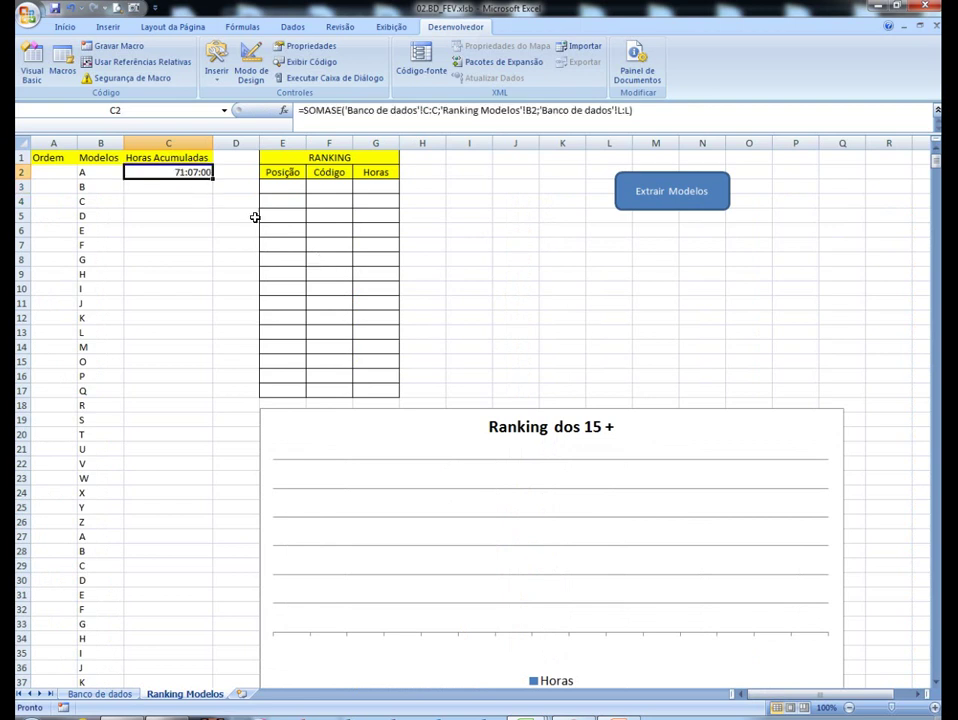
{"action": "left_click", "coordinate": [106, 173]}
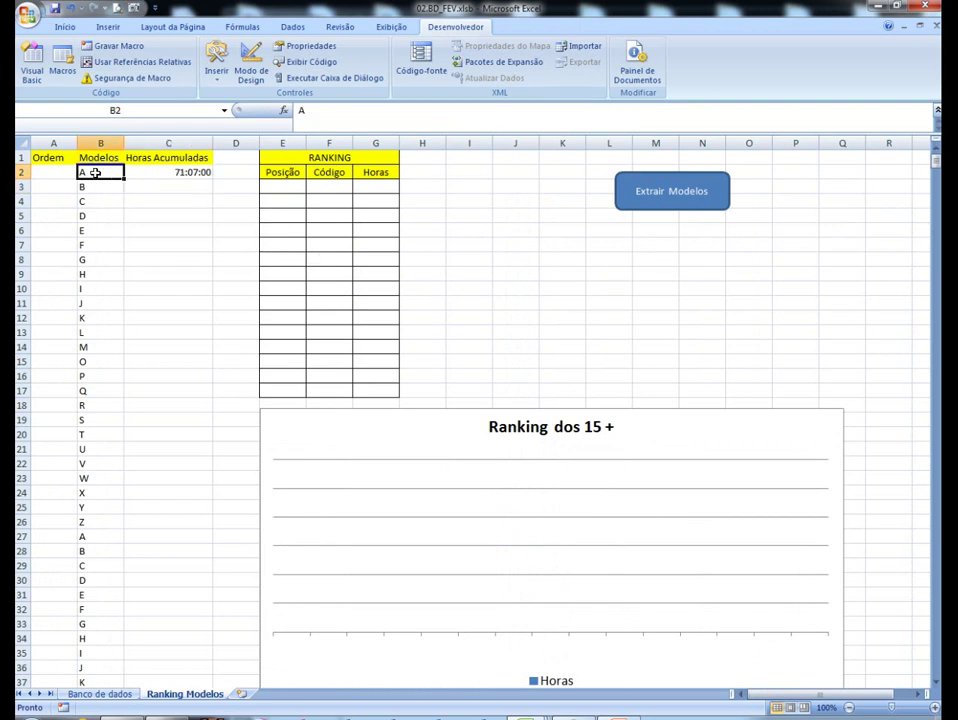
{"action": "left_click", "coordinate": [182, 176]}
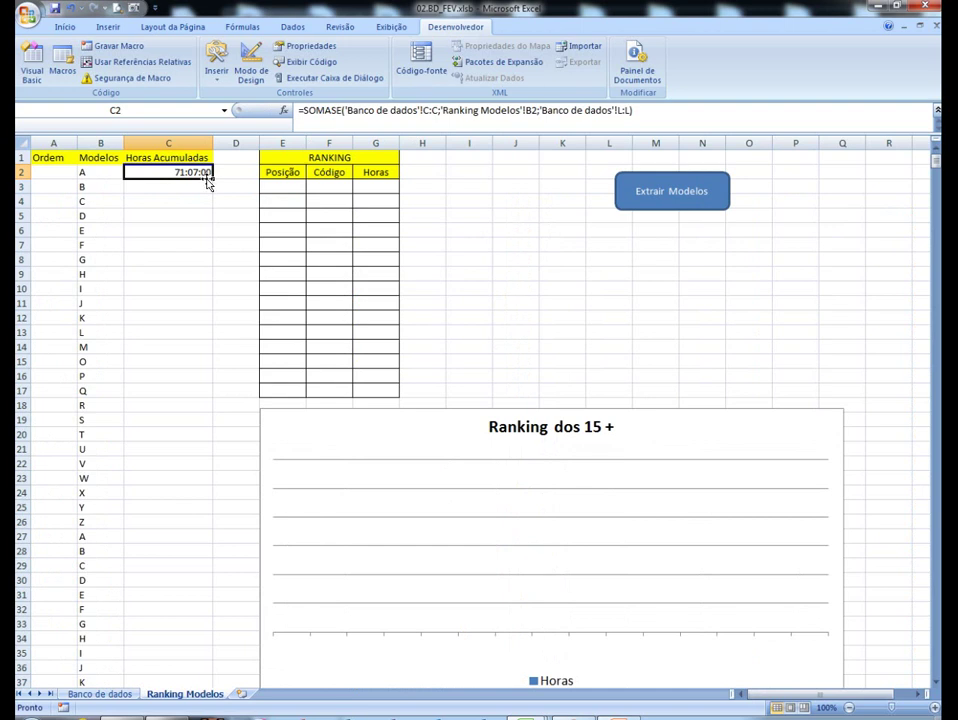
{"action": "left_click", "coordinate": [108, 172]}
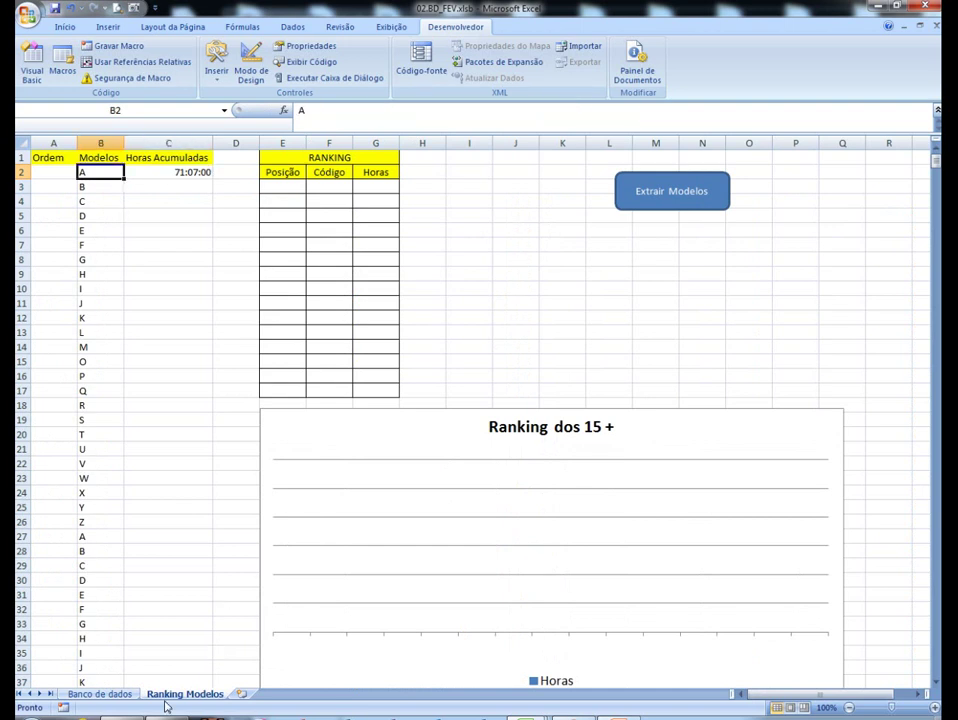
Filter the COD. column on Banco de dados to show only code A
{"action": "left_click", "coordinate": [127, 694]}
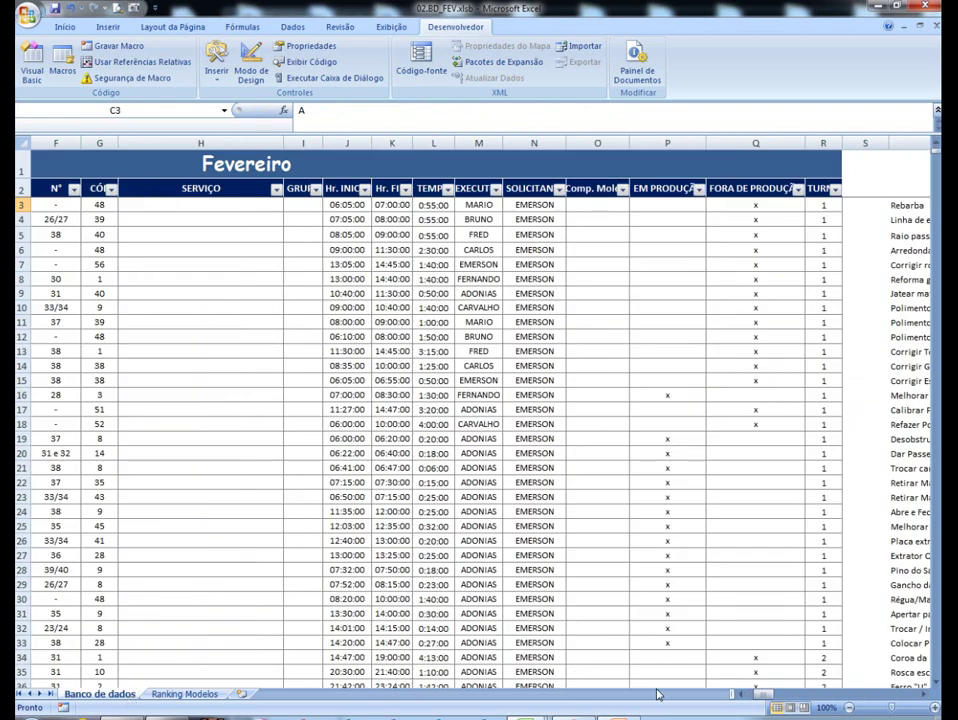
{"action": "left_click_drag", "start_coordinate": [760, 694], "coordinate": [748, 695]}
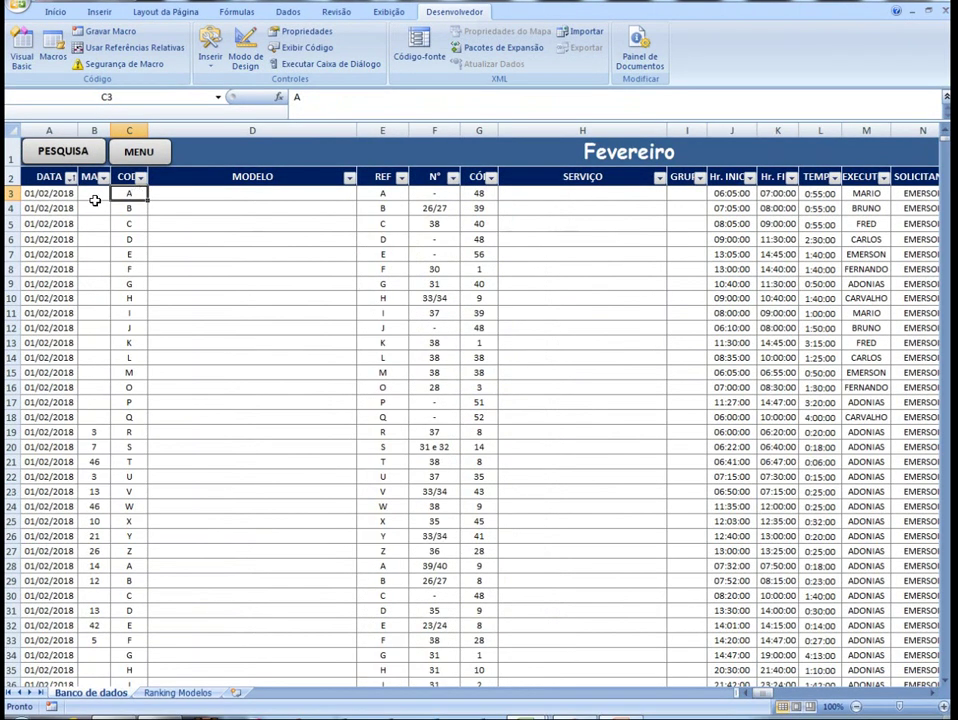
{"action": "left_click", "coordinate": [117, 228]}
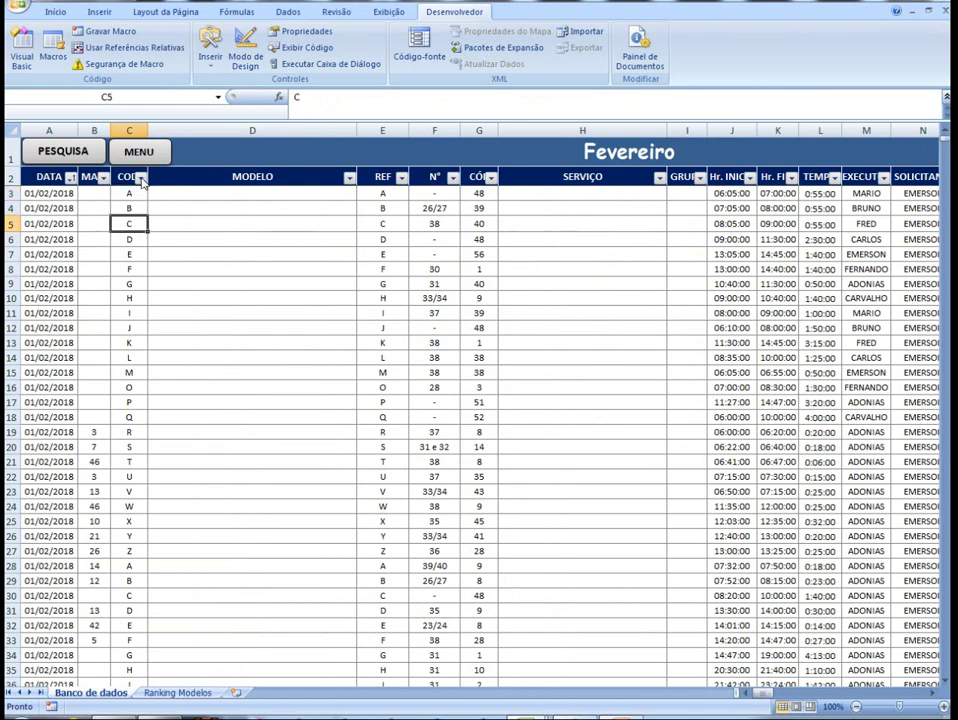
{"action": "left_click", "coordinate": [141, 177]}
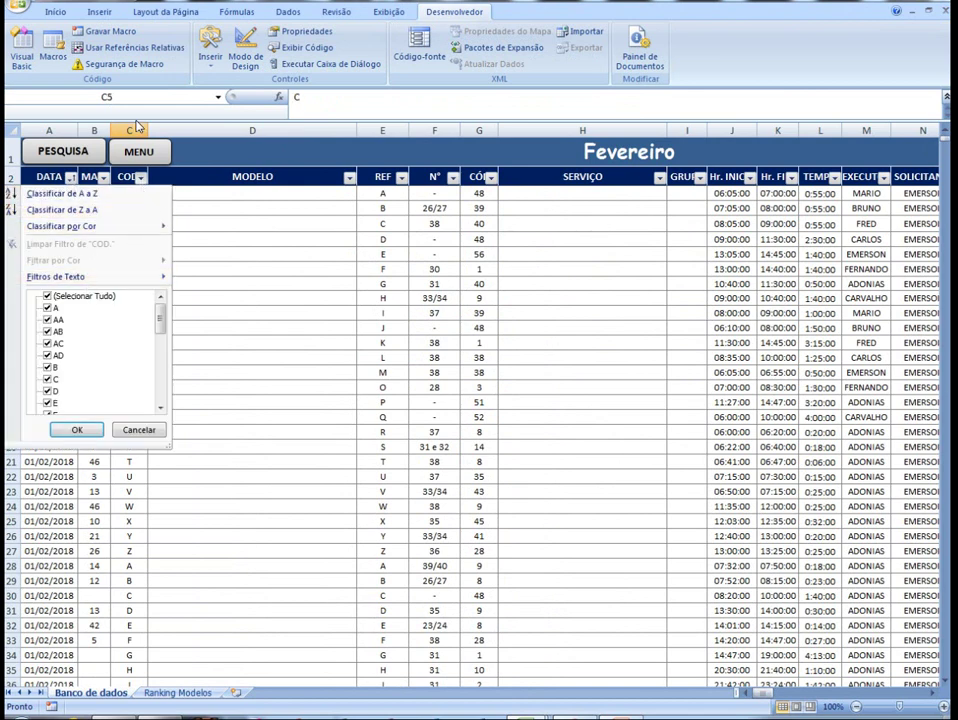
{"action": "left_click", "coordinate": [60, 297]}
{"action": "left_click", "coordinate": [47, 307]}
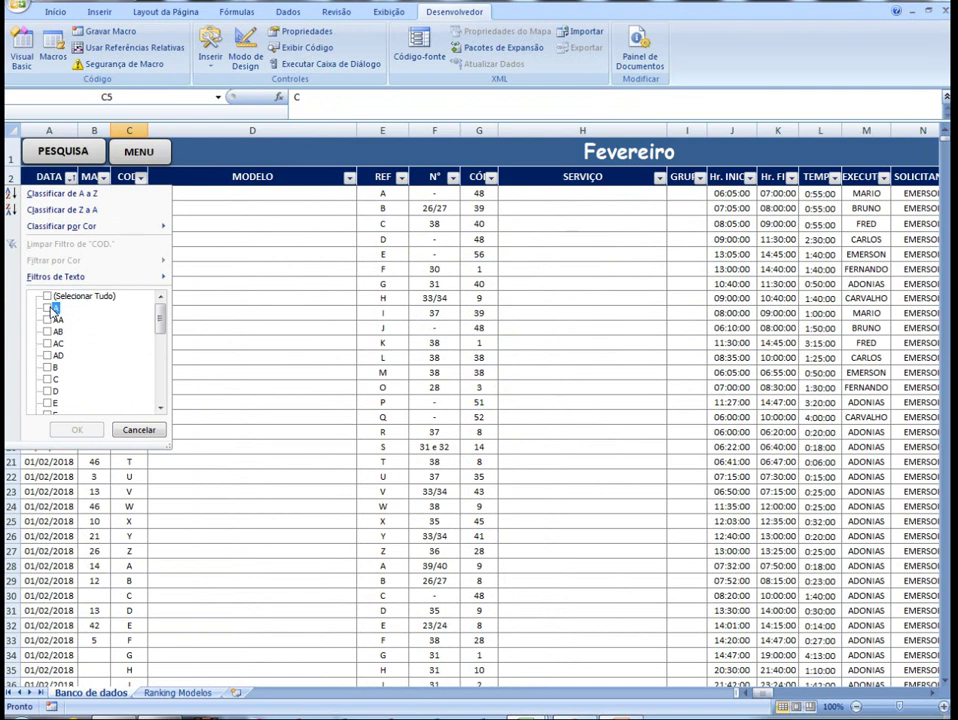
{"action": "left_click", "coordinate": [86, 429]}
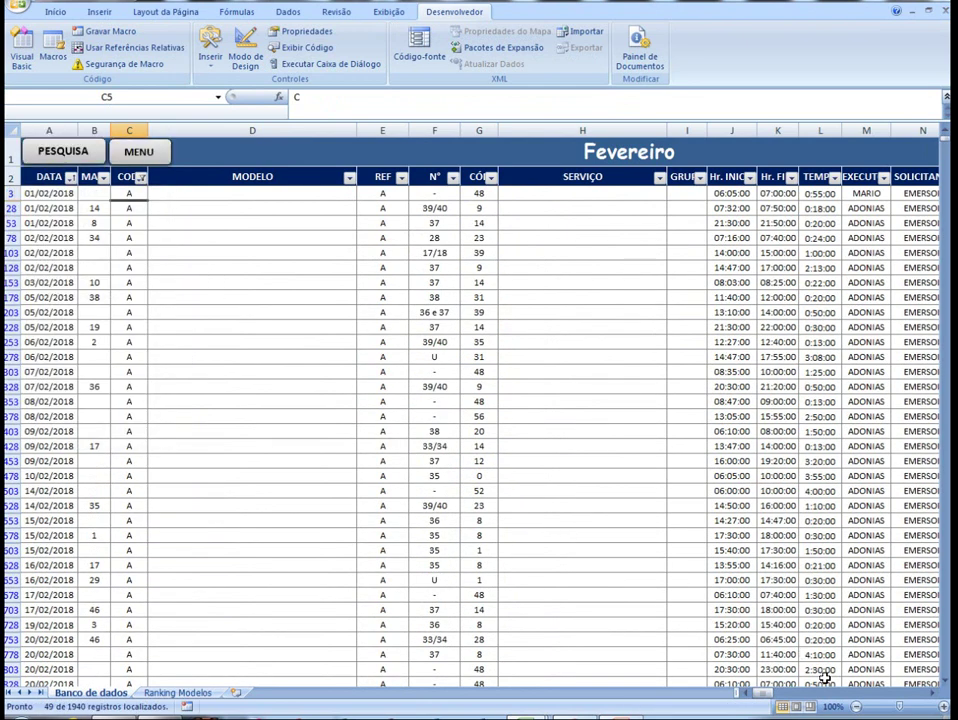
Select the filtered times in column L from L3 down to read their sum, and compare it with C2 on Ranking Modelos
{"action": "left_click_drag", "start_coordinate": [768, 692], "coordinate": [775, 693]}
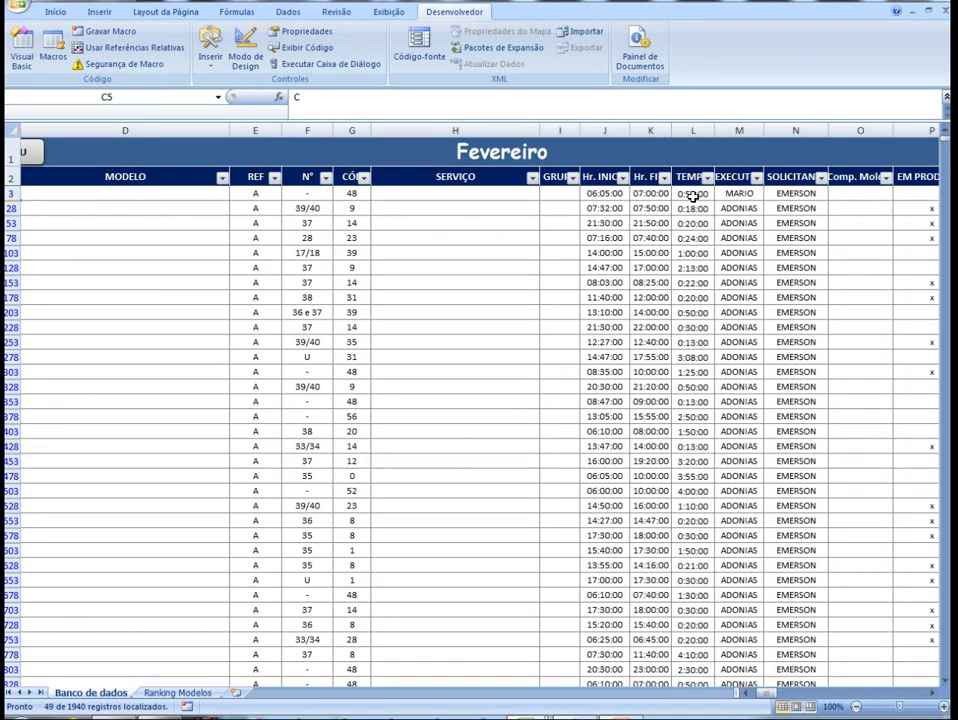
{"action": "left_click", "coordinate": [692, 195]}
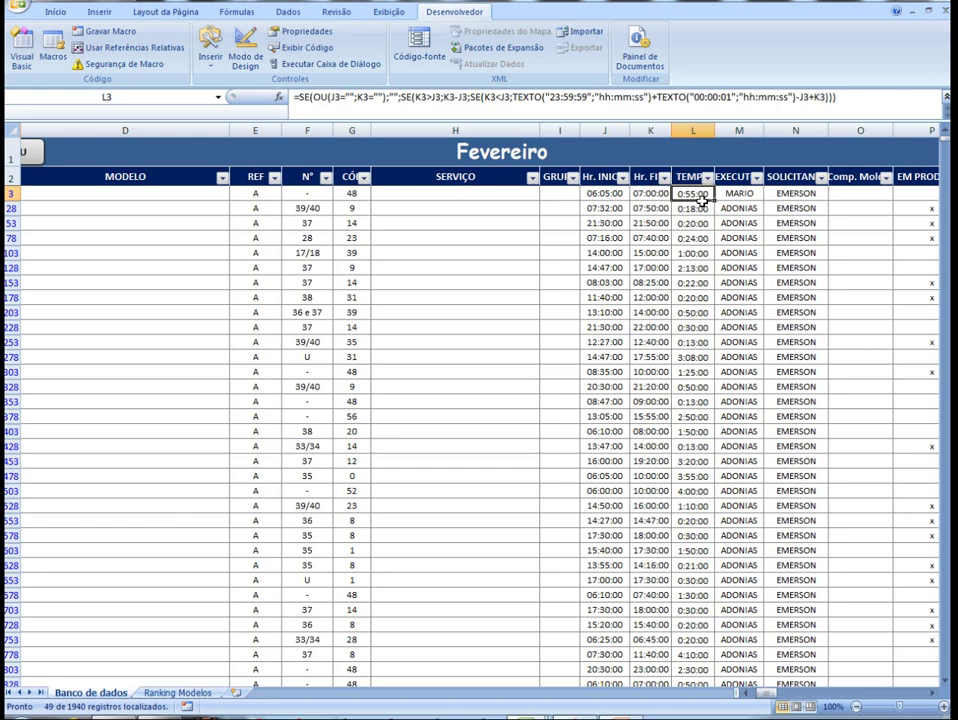
{"action": "key", "text": "ctrl+shift+Down"}
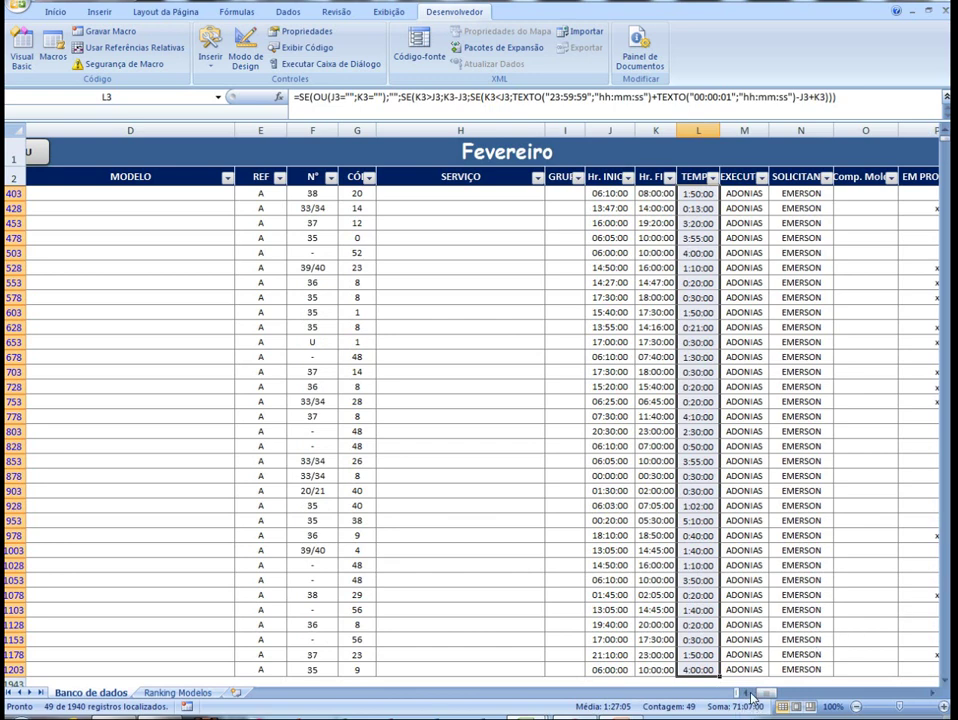
{"action": "left_click", "coordinate": [187, 692]}
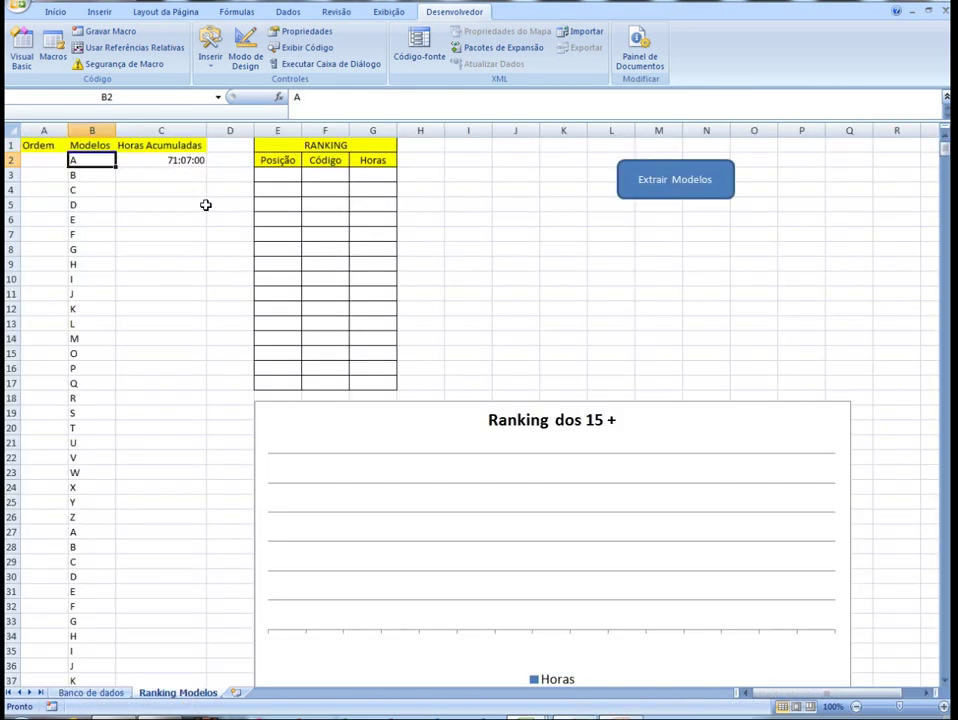
{"action": "left_click", "coordinate": [185, 159]}
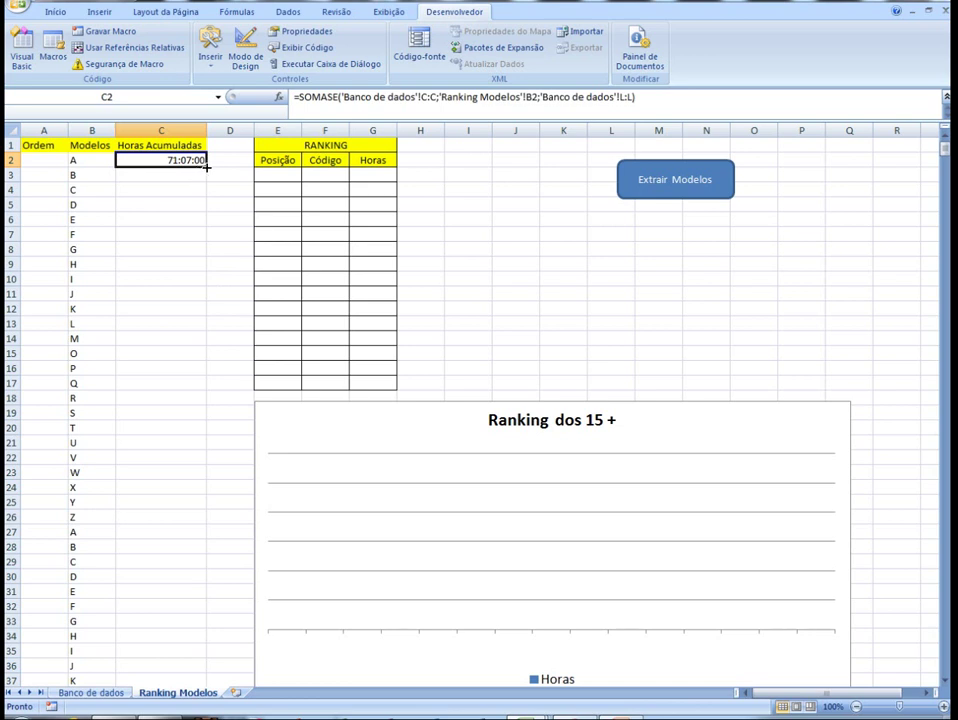
Show all codes again in the COD. filter on Banco de dados
{"action": "left_click", "coordinate": [91, 692]}
{"action": "left_click_drag", "start_coordinate": [769, 693], "coordinate": [734, 689]}
{"action": "left_click", "coordinate": [146, 178]}
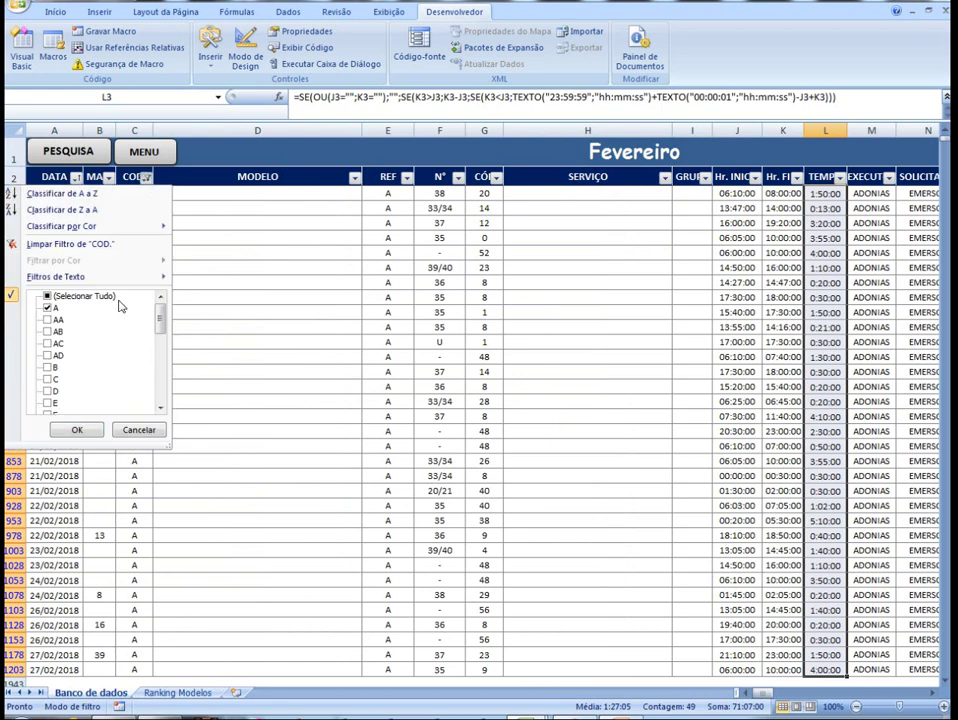
{"action": "left_click", "coordinate": [80, 296]}
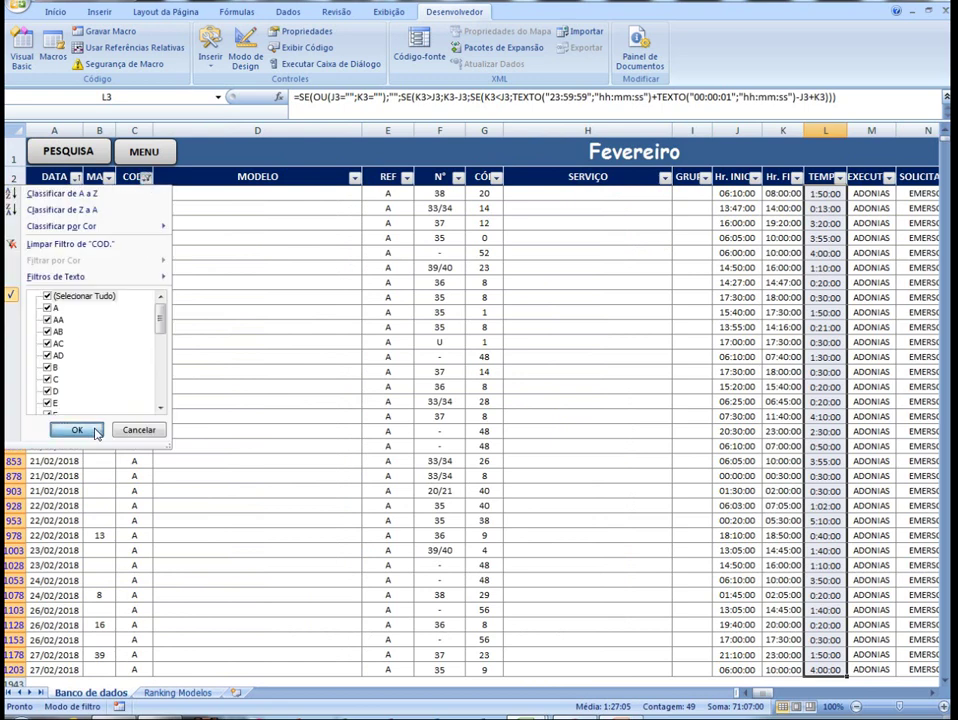
{"action": "left_click", "coordinate": [96, 432]}
Fill the SOMASE formula in C2 down the Horas Acumuladas column on Ranking Modelos
{"action": "key", "text": "ctrl+Page_Down"}
{"action": "left_click", "coordinate": [197, 235]}
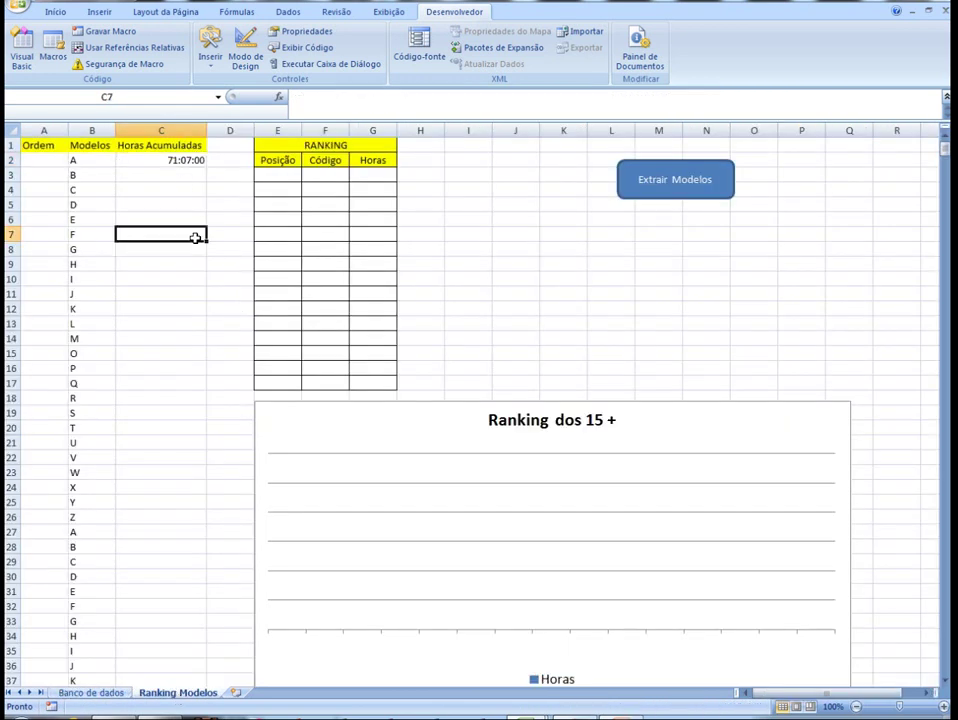
{"action": "left_click", "coordinate": [182, 160]}
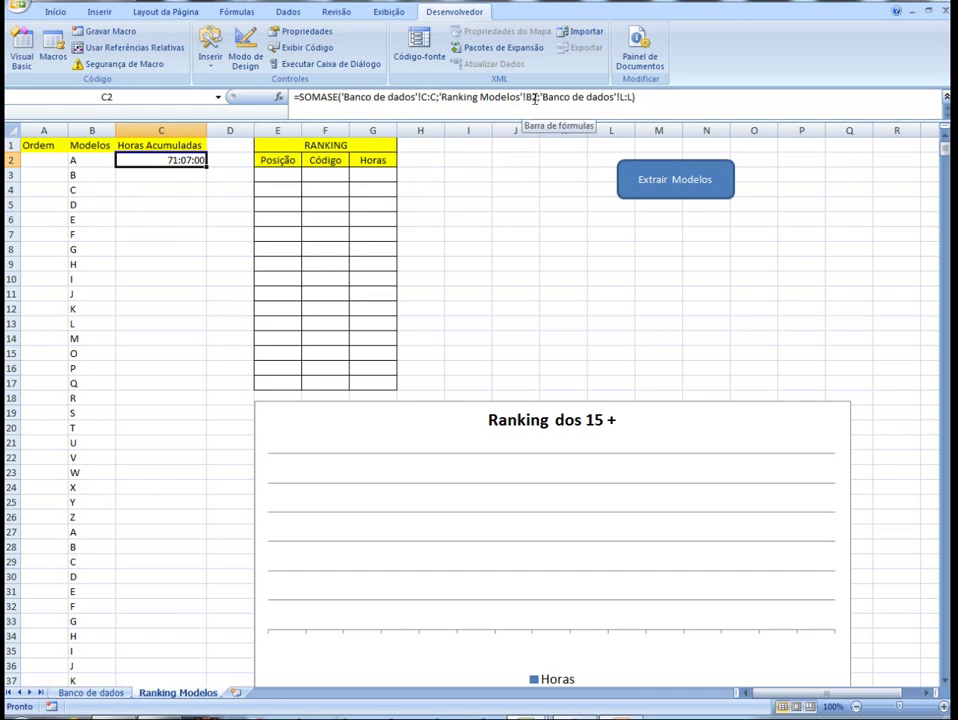
{"action": "double_click", "coordinate": [208, 167]}
Examine the copied formula in C3, the filled Horas Acumuladas values and the model code in B2
{"action": "left_click", "coordinate": [195, 175]}
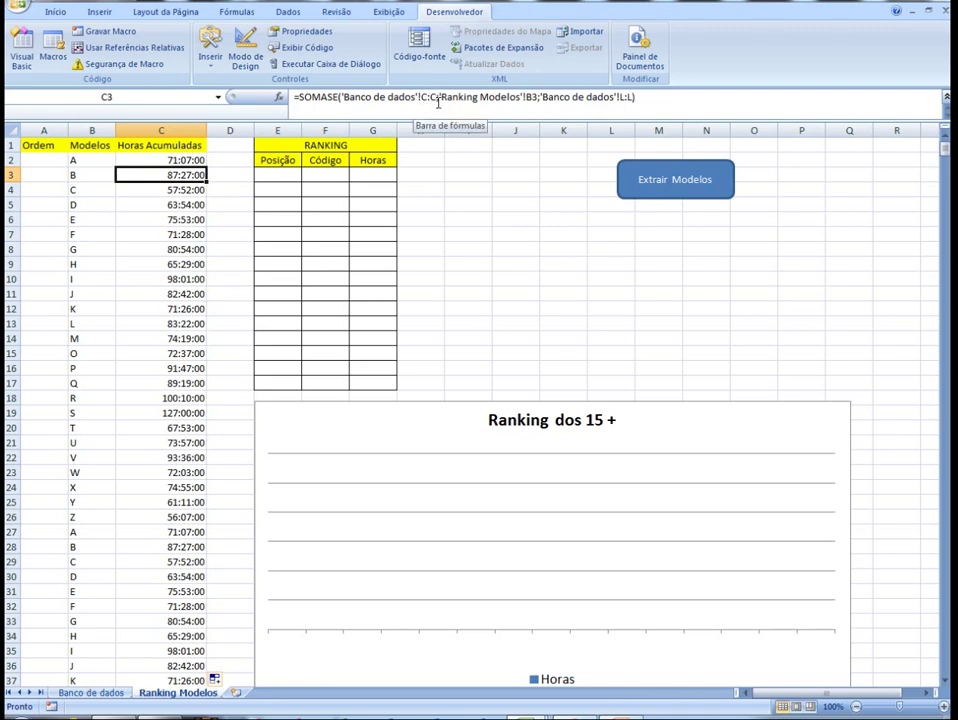
{"action": "scroll", "coordinate": [212, 178], "scroll_direction": "down", "scroll_amount": 2}
{"action": "scroll", "coordinate": [212, 178], "scroll_direction": "up", "scroll_amount": 2}
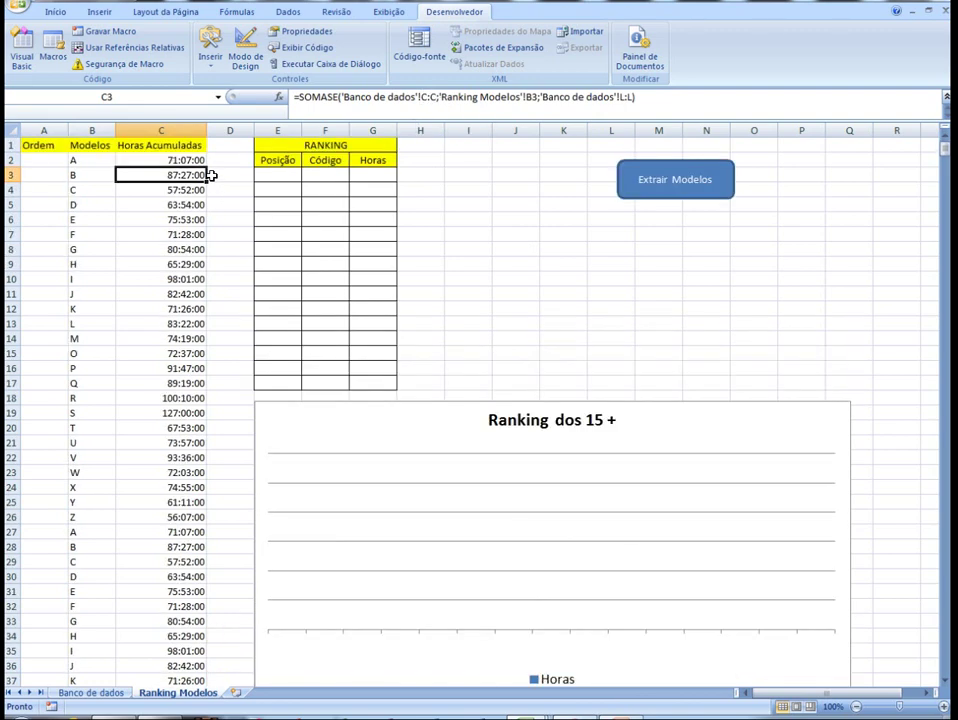
{"action": "left_click", "coordinate": [84, 158]}
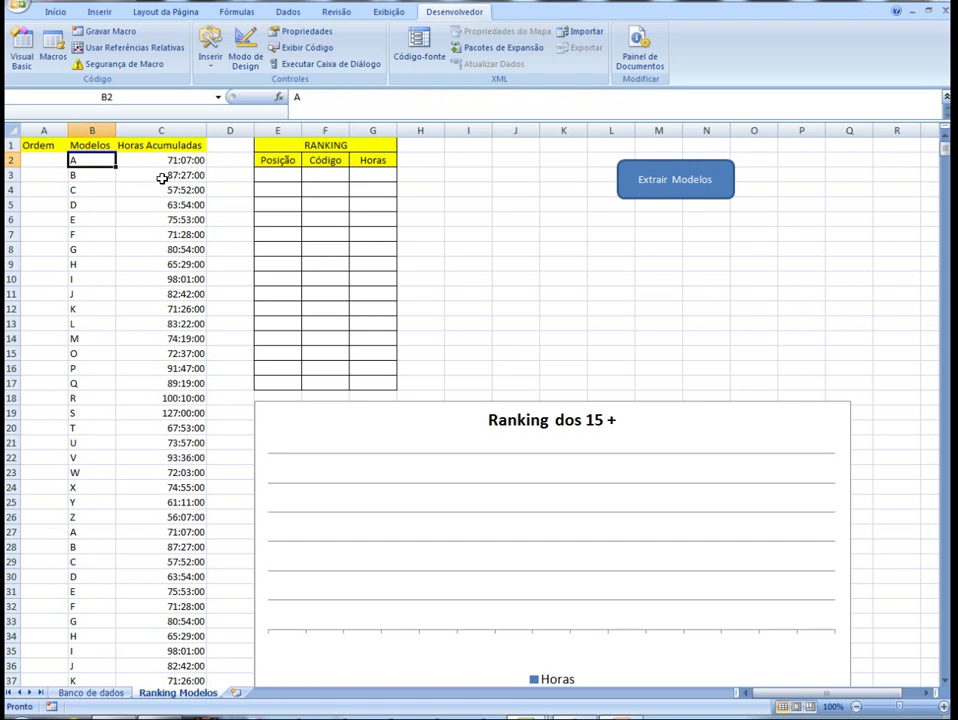
Compare the repeated model A entries in rows 27 and 52 with row 2, checking their Horas Acumuladas formulas
{"action": "left_click", "coordinate": [90, 532]}
{"action": "left_click", "coordinate": [195, 533]}
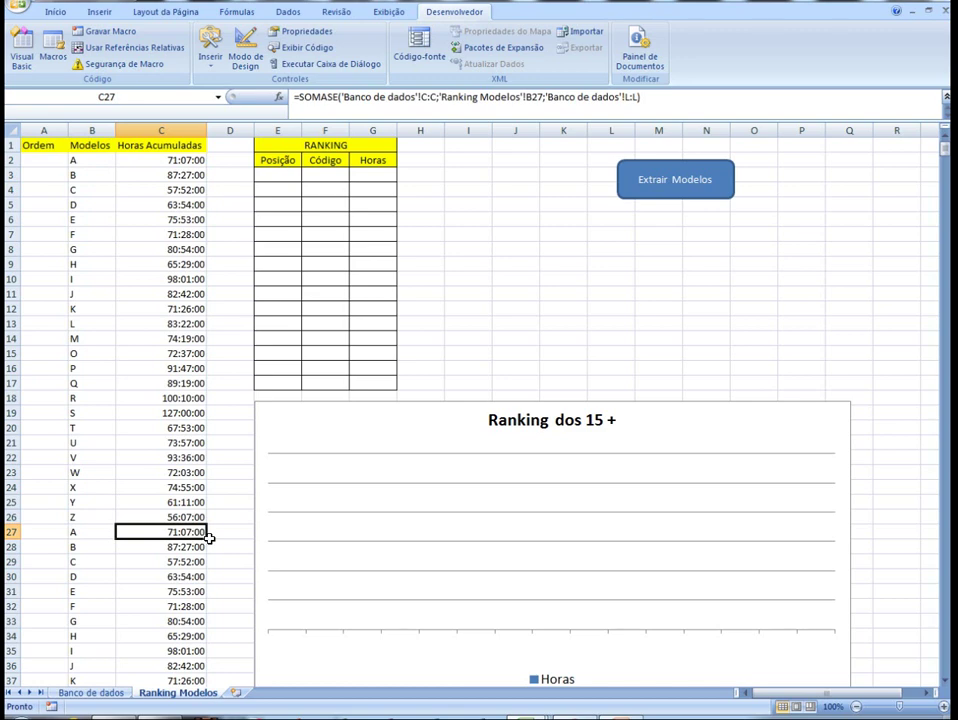
{"action": "scroll", "coordinate": [189, 496], "scroll_direction": "down", "scroll_amount": 4}
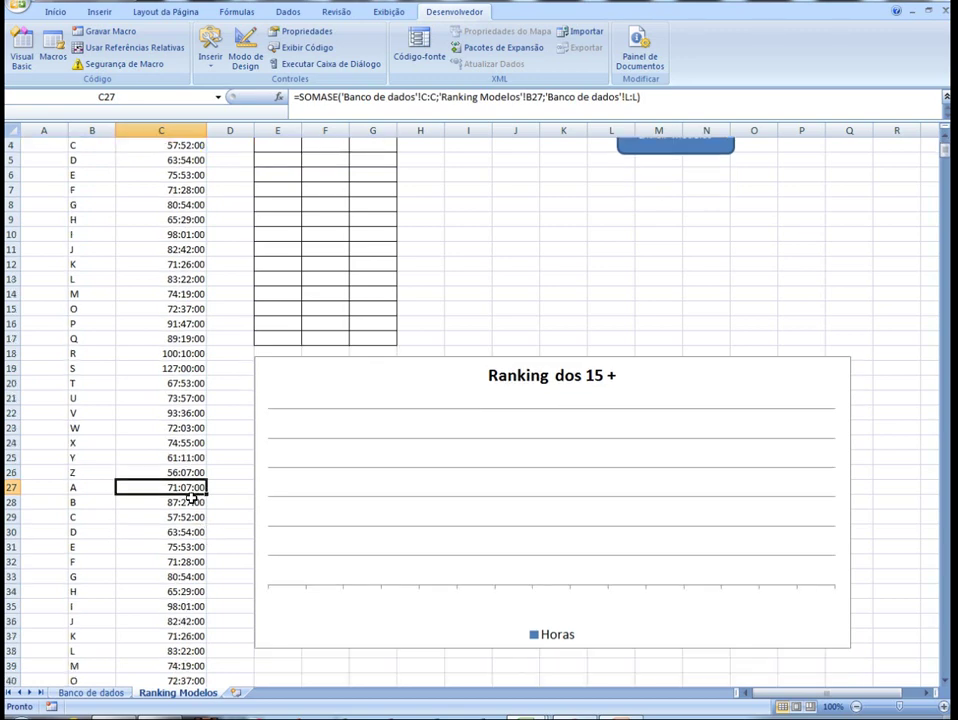
{"action": "scroll", "coordinate": [190, 493], "scroll_direction": "down", "scroll_amount": 3}
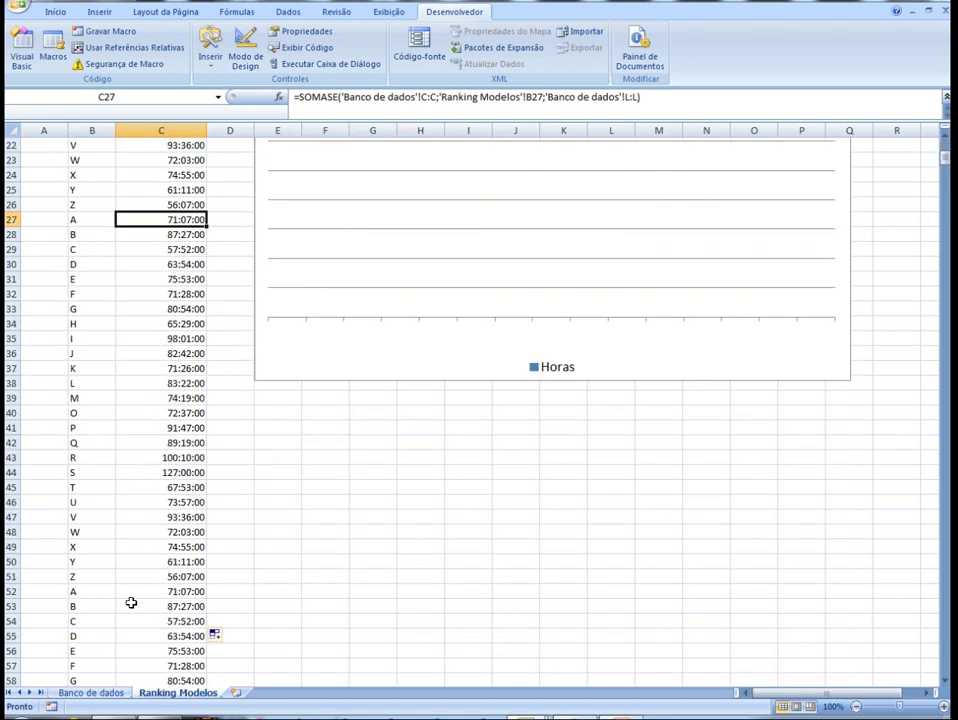
{"action": "left_click", "coordinate": [92, 589]}
{"action": "left_click", "coordinate": [170, 591]}
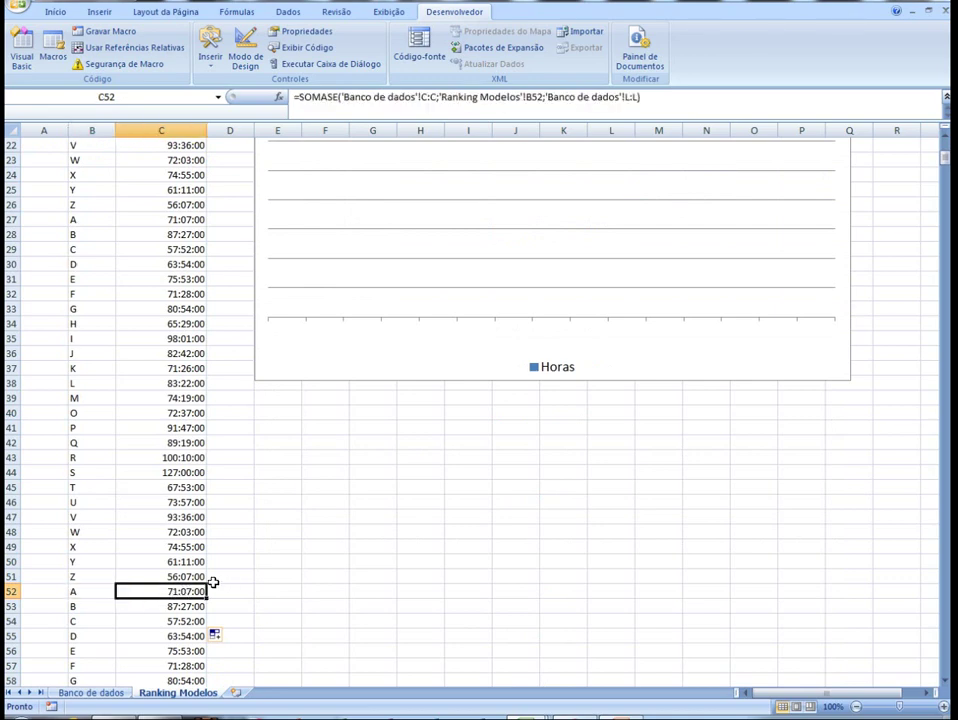
{"action": "scroll", "coordinate": [200, 554], "scroll_direction": "up", "scroll_amount": 7}
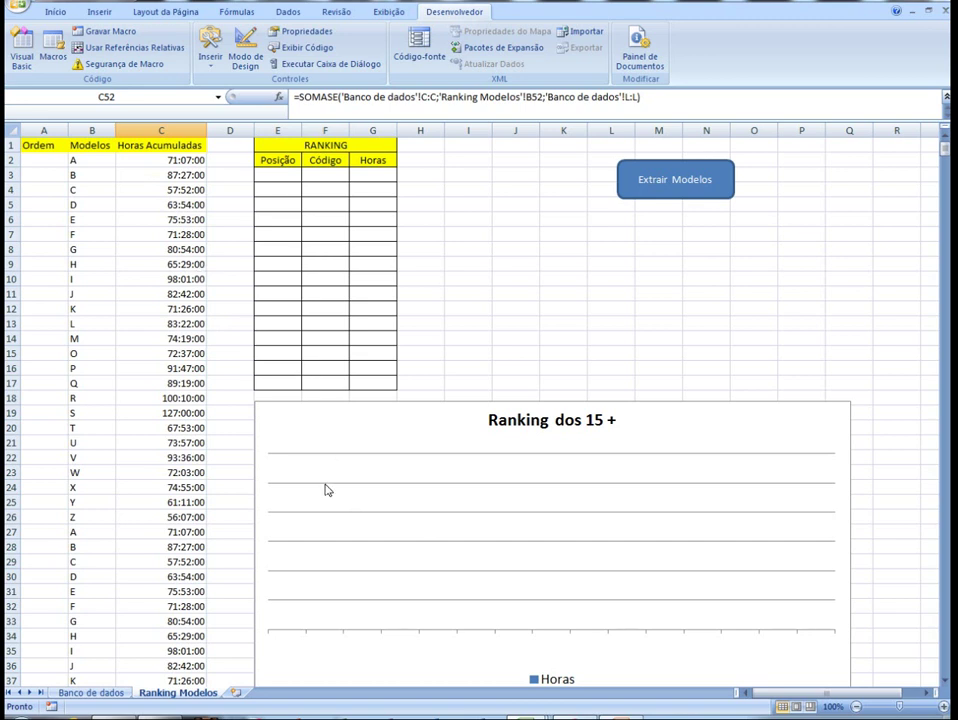
{"action": "left_click", "coordinate": [183, 160]}
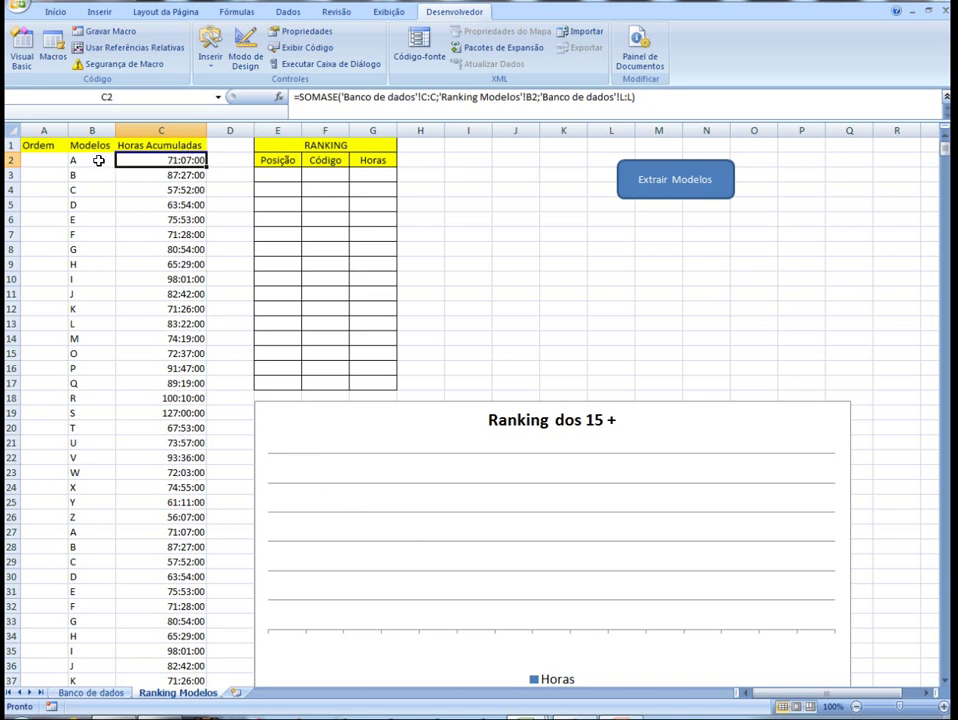
Open the code of the macro assigned to the Extrair Modelos shape at its RemoveDuplicates line, with the editor window enlarged
{"action": "right_click", "coordinate": [635, 183]}
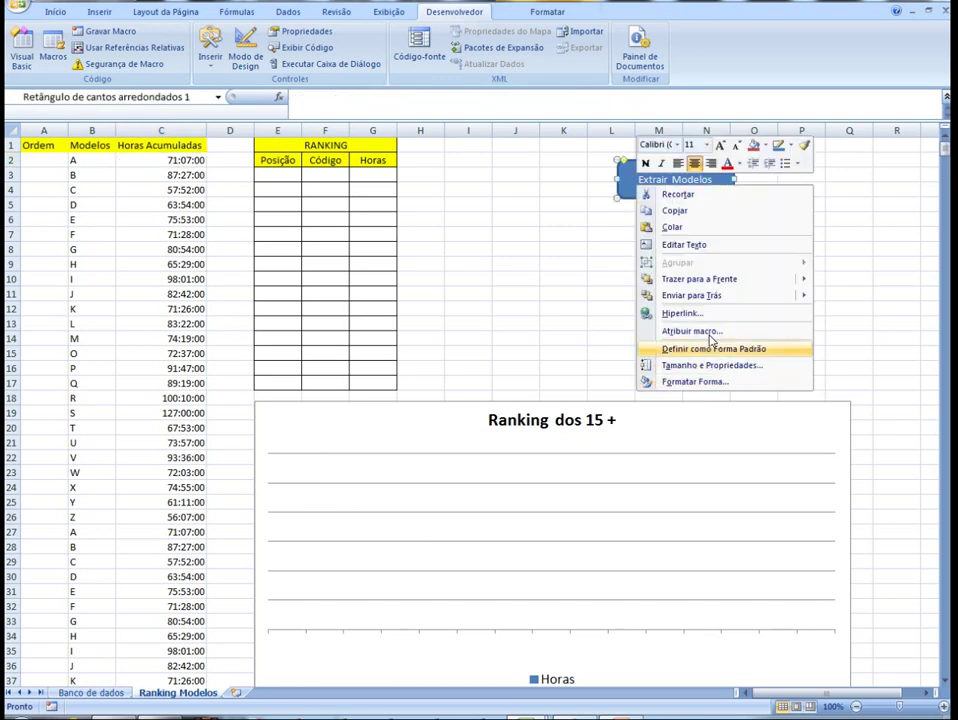
{"action": "left_click", "coordinate": [795, 331]}
{"action": "left_click", "coordinate": [760, 264]}
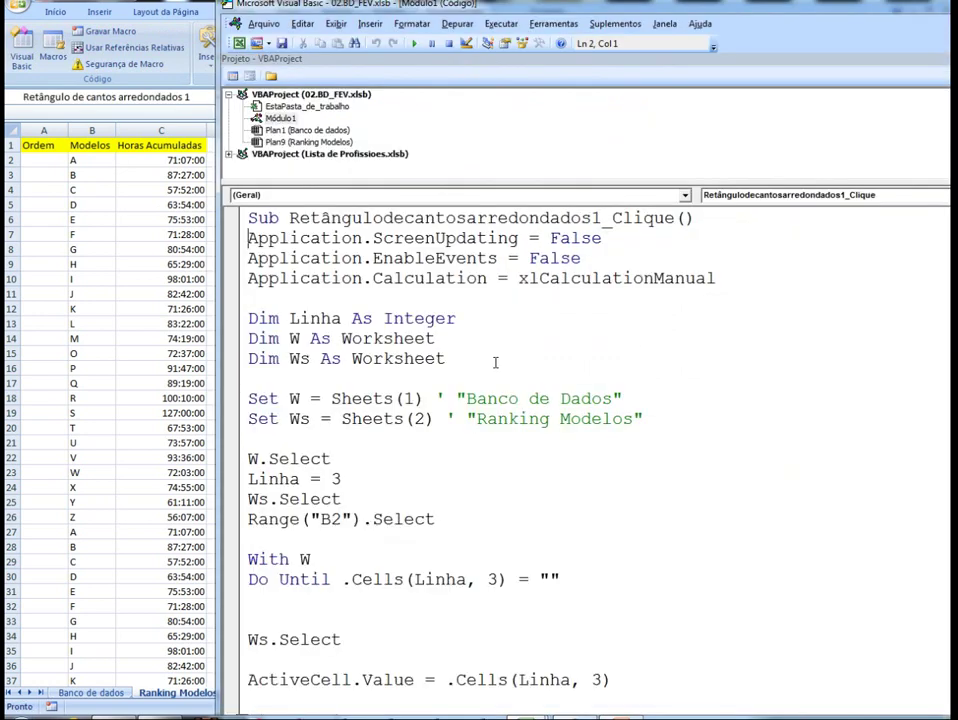
{"action": "scroll", "coordinate": [497, 366], "scroll_direction": "down", "scroll_amount": 7}
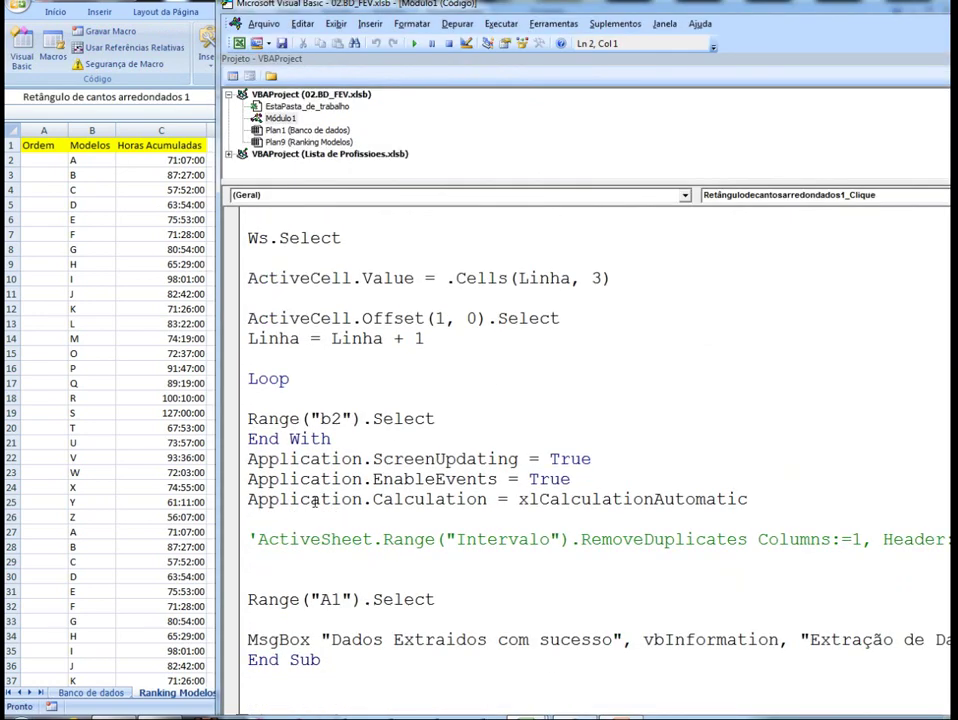
{"action": "left_click_drag", "start_coordinate": [862, 9], "coordinate": [792, 54]}
{"action": "left_click_drag", "start_coordinate": [905, 54], "coordinate": [800, 54]}
{"action": "left_click", "coordinate": [907, 48]}
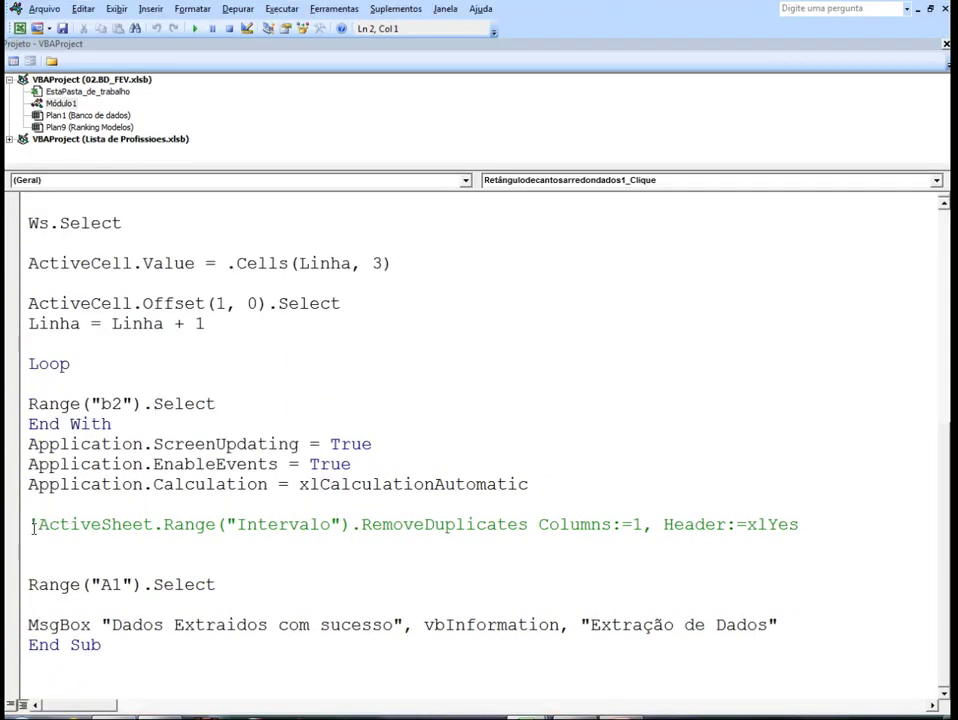
Uncomment the ActiveSheet.Range("Intervalo").RemoveDuplicates line in the macro and return to the workbook
{"action": "left_click_drag", "start_coordinate": [36, 524], "coordinate": [30, 524]}
{"action": "key", "text": "Delete"}
{"action": "left_click", "coordinate": [79, 545]}
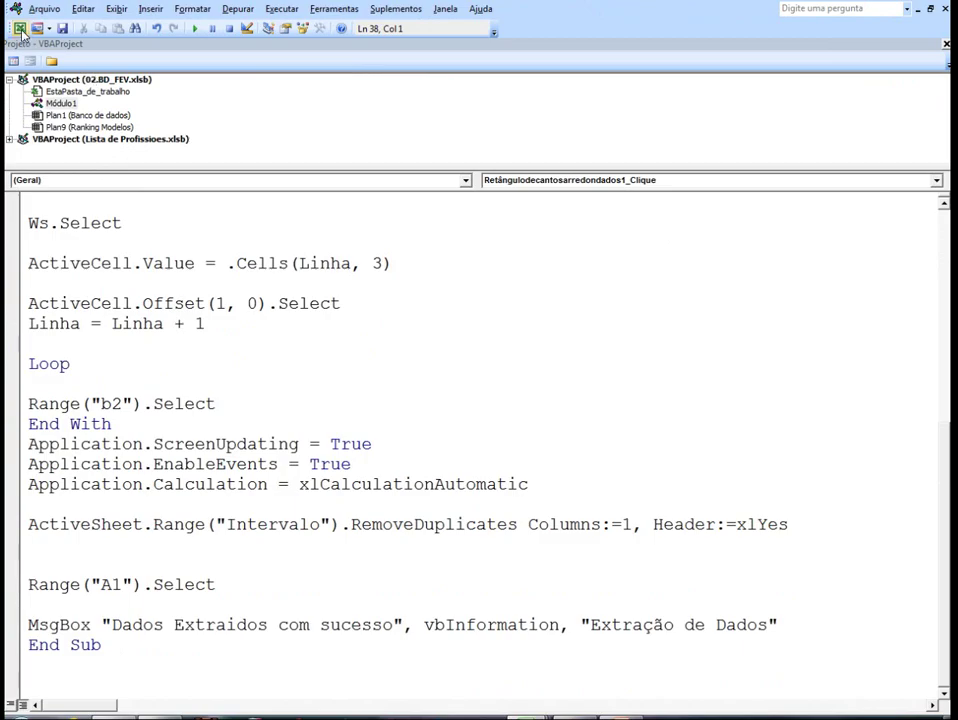
{"action": "left_click", "coordinate": [19, 28]}
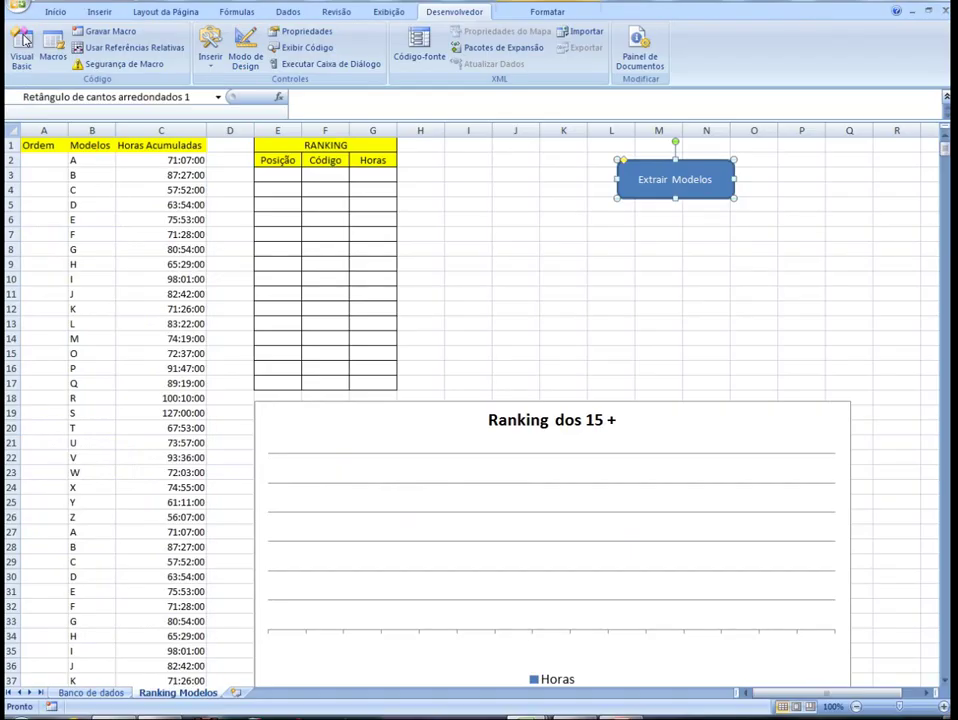
Select the named range Intervalo on Ranking Modelos and examine which cells it covers
{"action": "left_click", "coordinate": [92, 220]}
{"action": "left_click", "coordinate": [218, 97]}
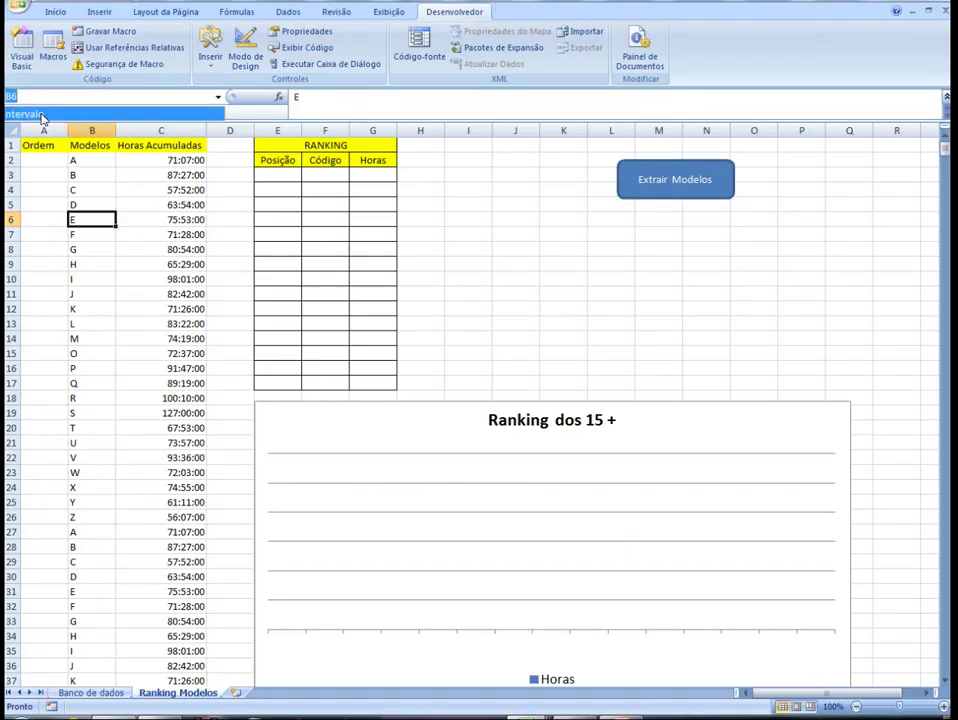
{"action": "left_click", "coordinate": [43, 116]}
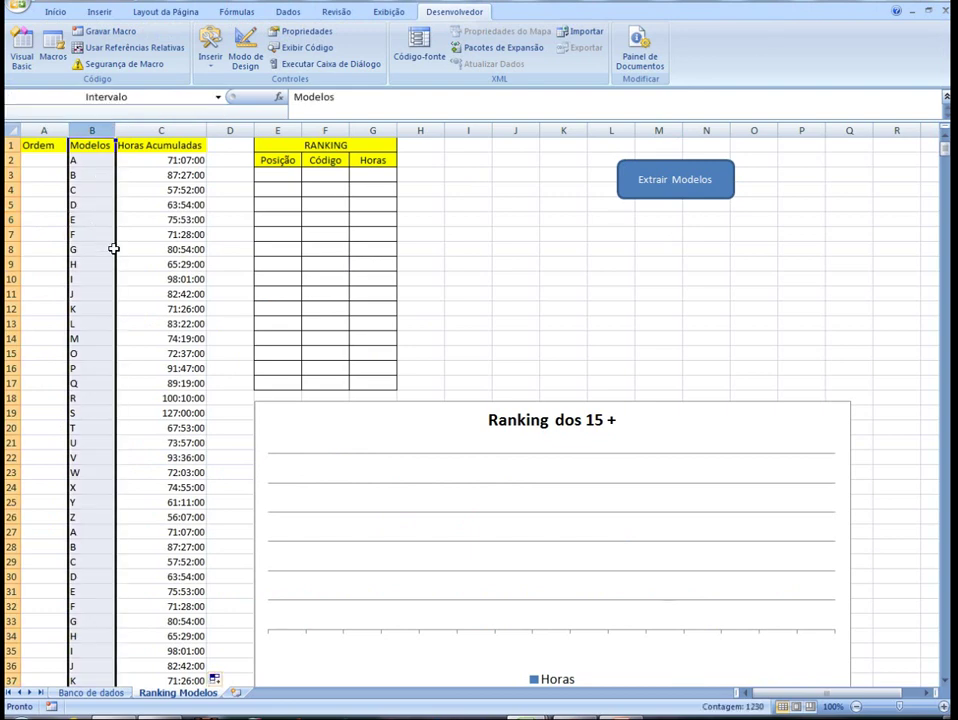
{"action": "scroll", "coordinate": [118, 312], "scroll_direction": "down", "scroll_amount": 3}
{"action": "scroll", "coordinate": [118, 312], "scroll_direction": "down", "scroll_amount": 17}
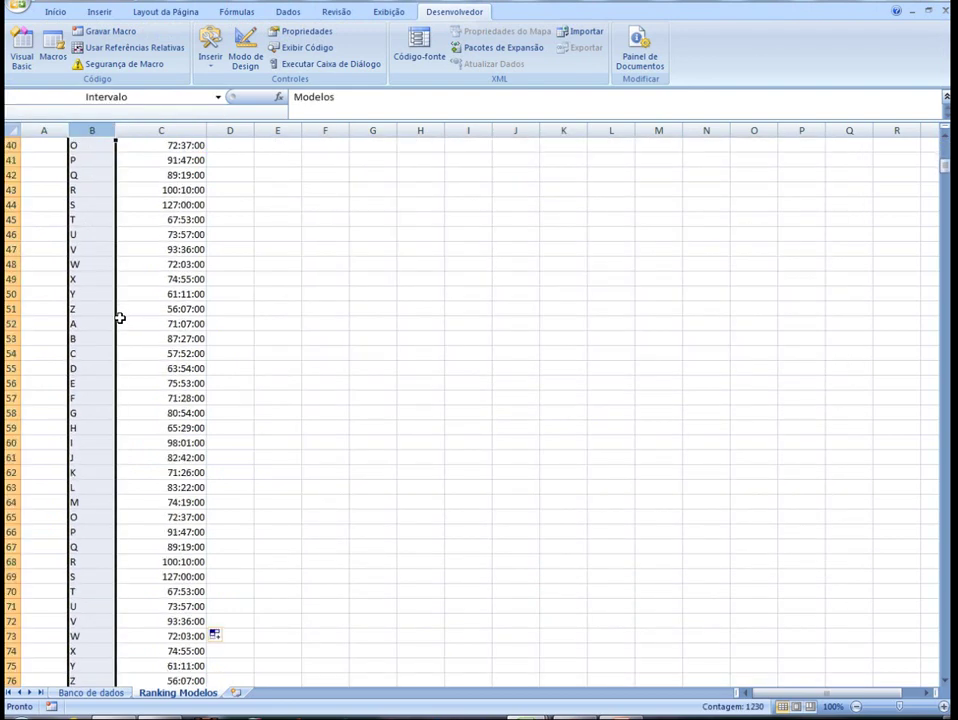
{"action": "scroll", "coordinate": [120, 313], "scroll_direction": "up", "scroll_amount": 9}
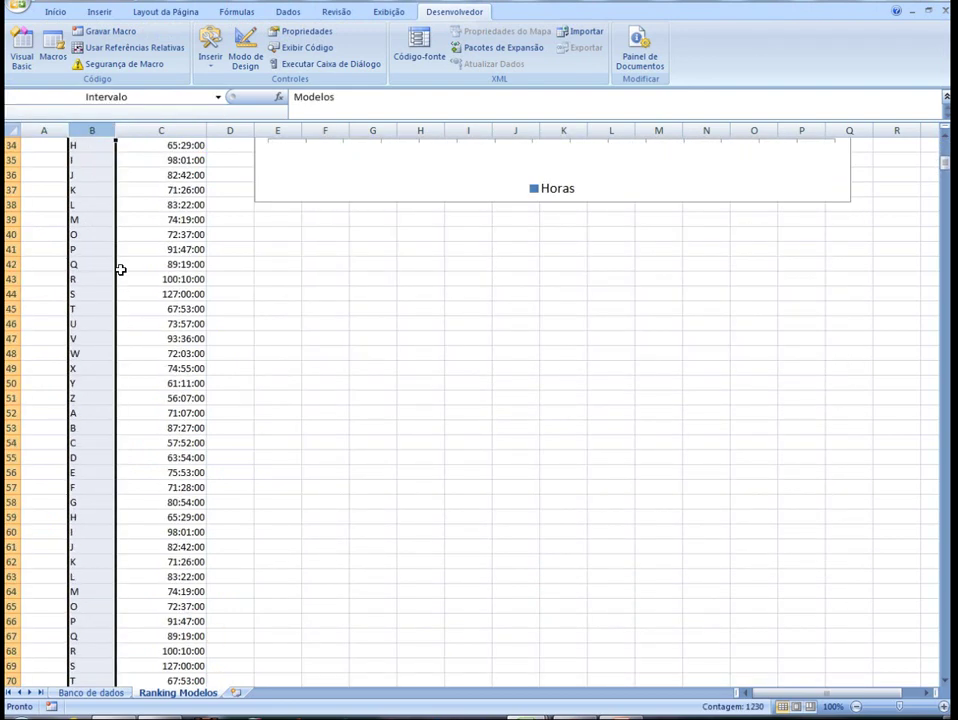
{"action": "scroll", "coordinate": [120, 270], "scroll_direction": "up", "scroll_amount": 11}
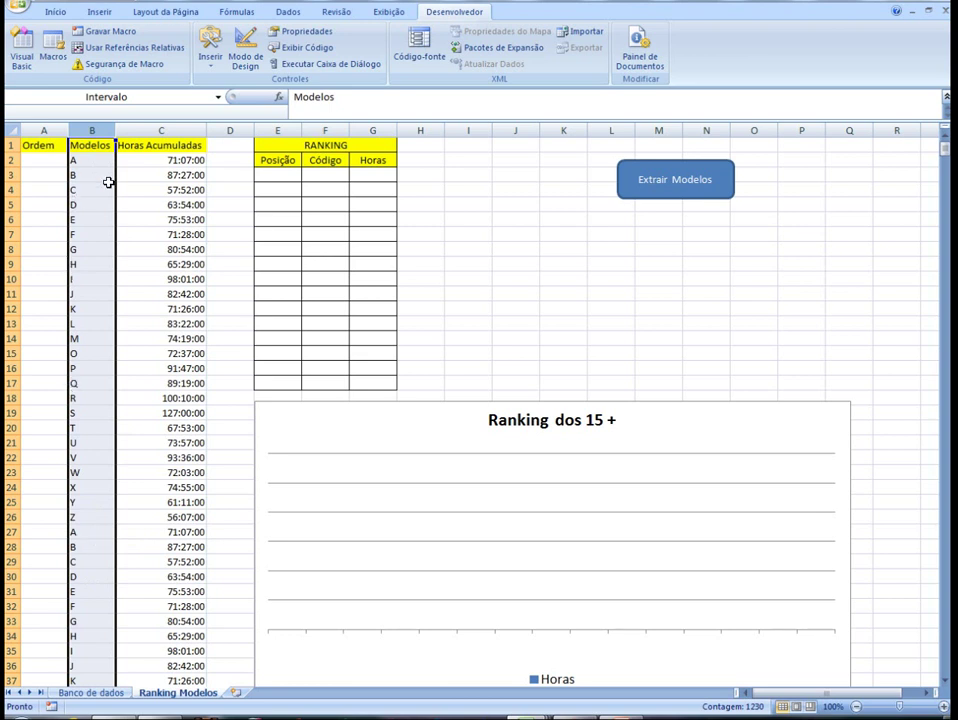
{"action": "left_click", "coordinate": [234, 203]}
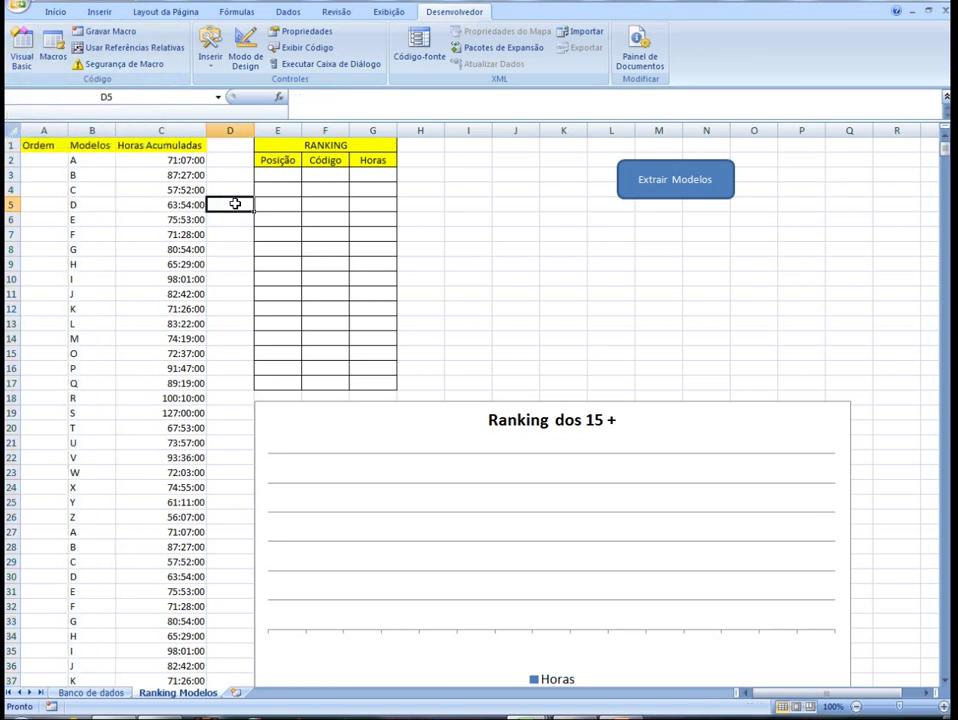
Clear all model codes in the Modelos column from B2 down, keeping the header
{"action": "left_click", "coordinate": [100, 162]}
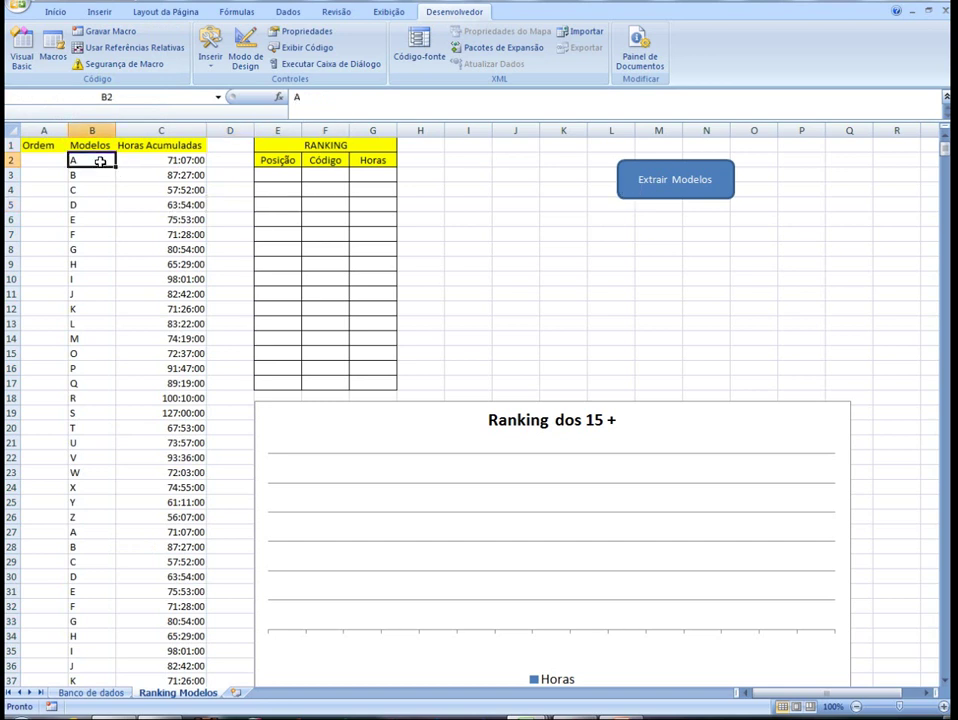
{"action": "key", "text": "ctrl+shift+Down"}
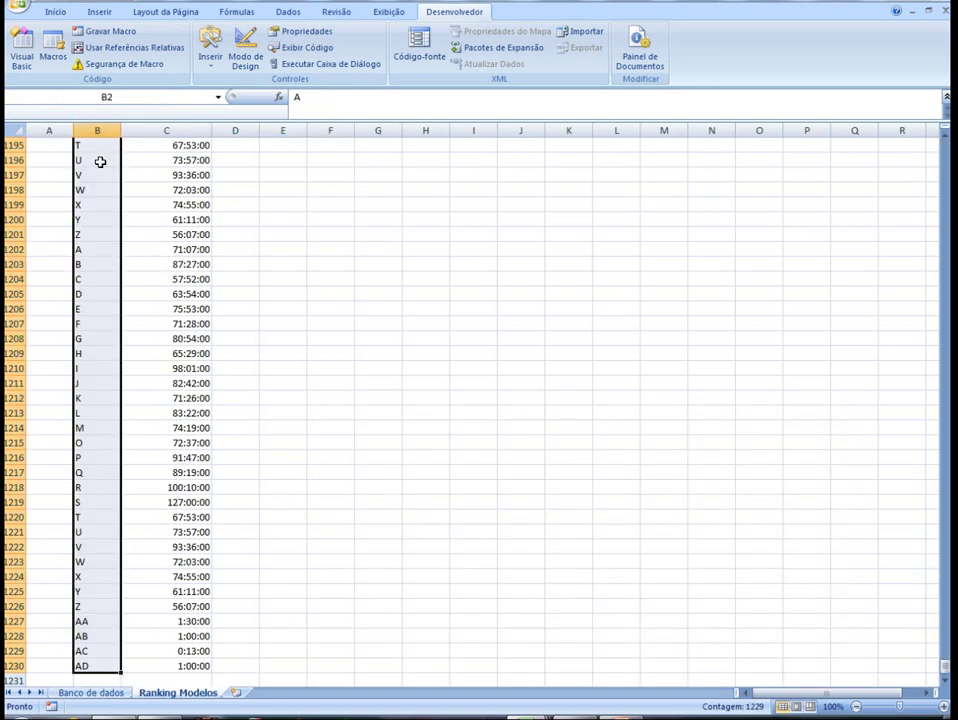
{"action": "key", "text": "Delete"}
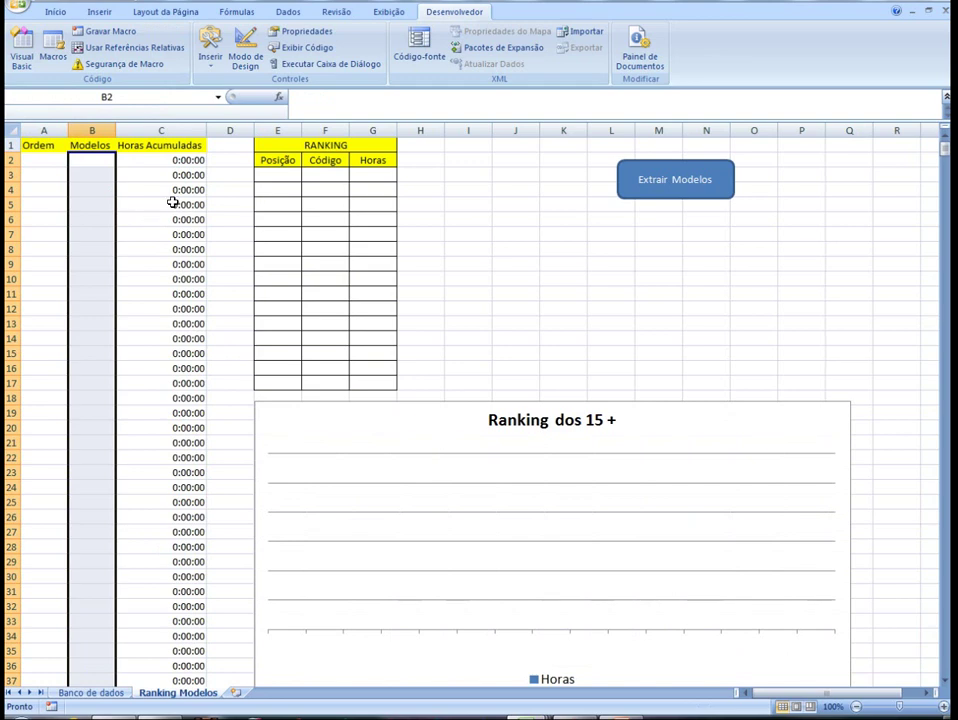
{"action": "left_click", "coordinate": [552, 247]}
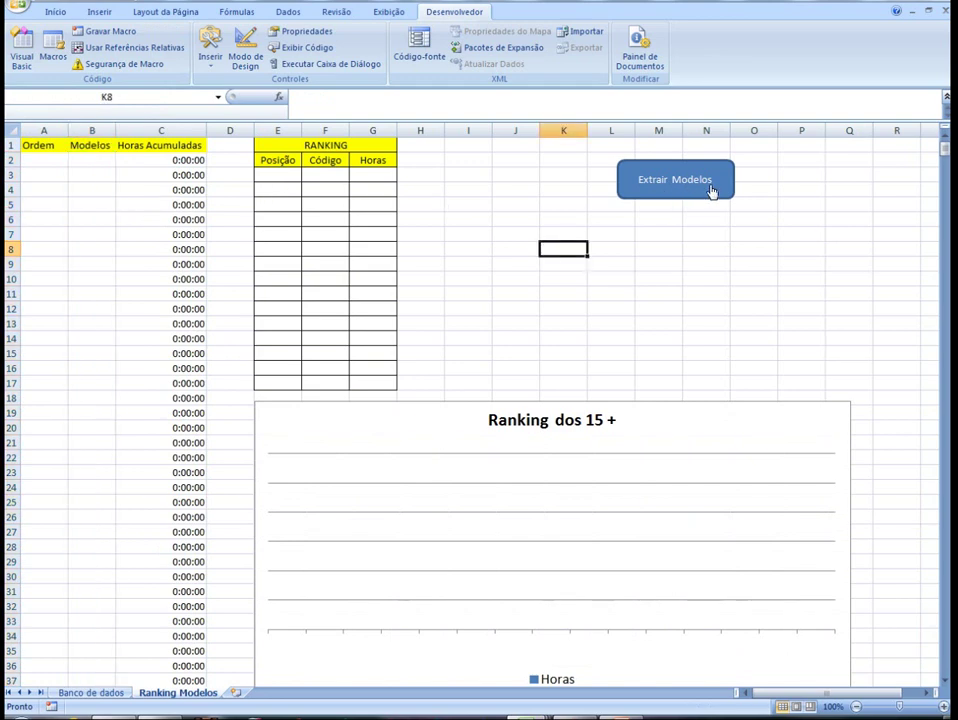
Run the Extrair Modelos macro on Ranking Modelos to extract the codes without duplicates, and dismiss its completion message
{"action": "left_click", "coordinate": [122, 693]}
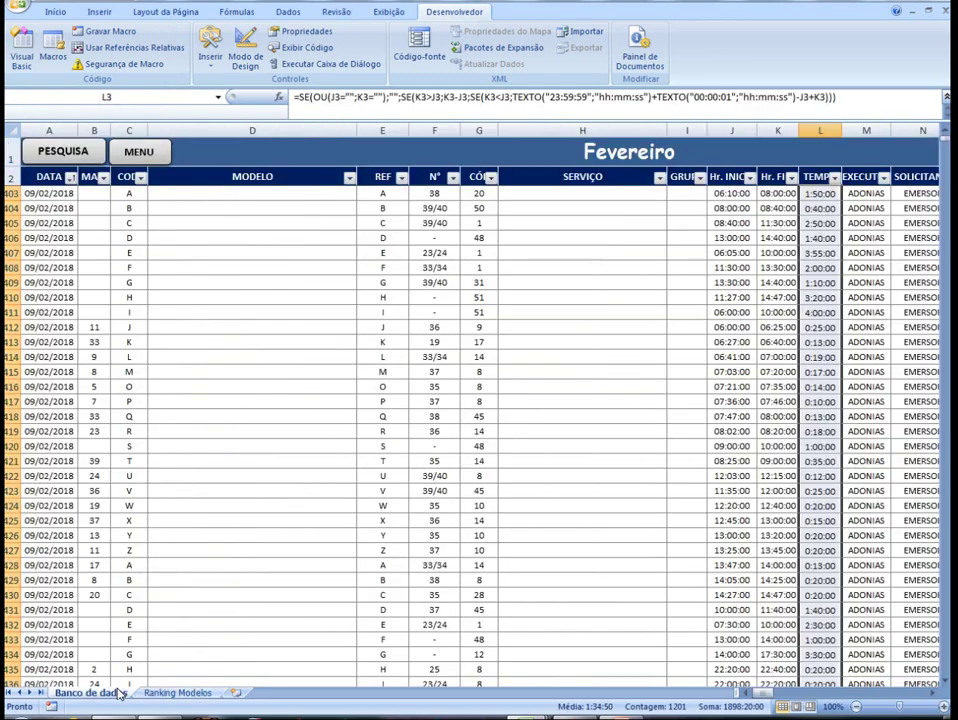
{"action": "left_click", "coordinate": [178, 692]}
{"action": "left_click", "coordinate": [637, 180]}
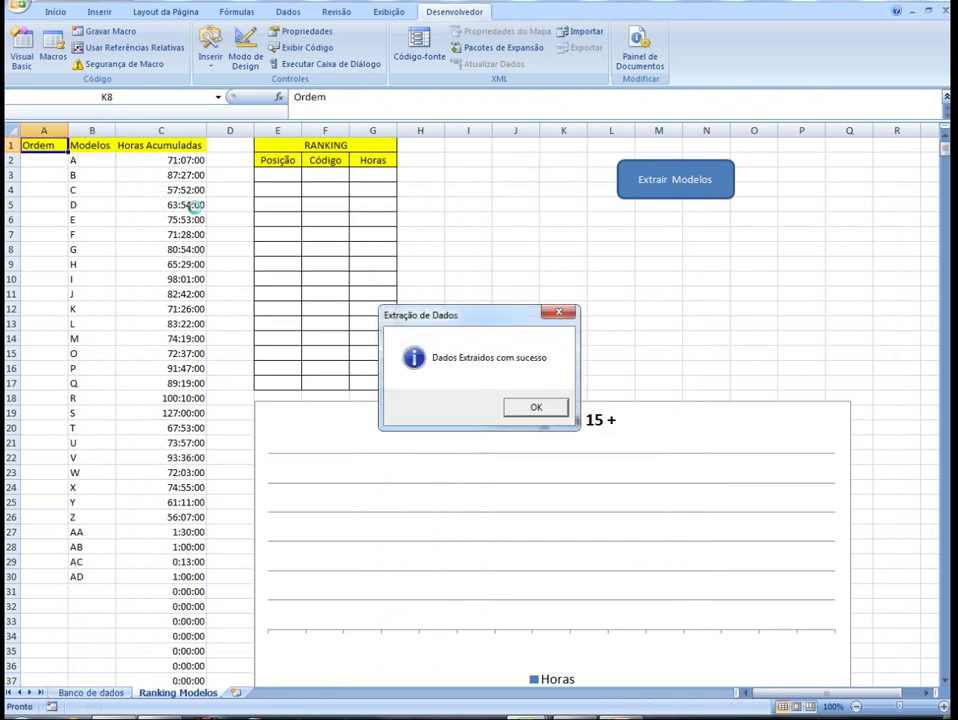
{"action": "left_click", "coordinate": [534, 408]}
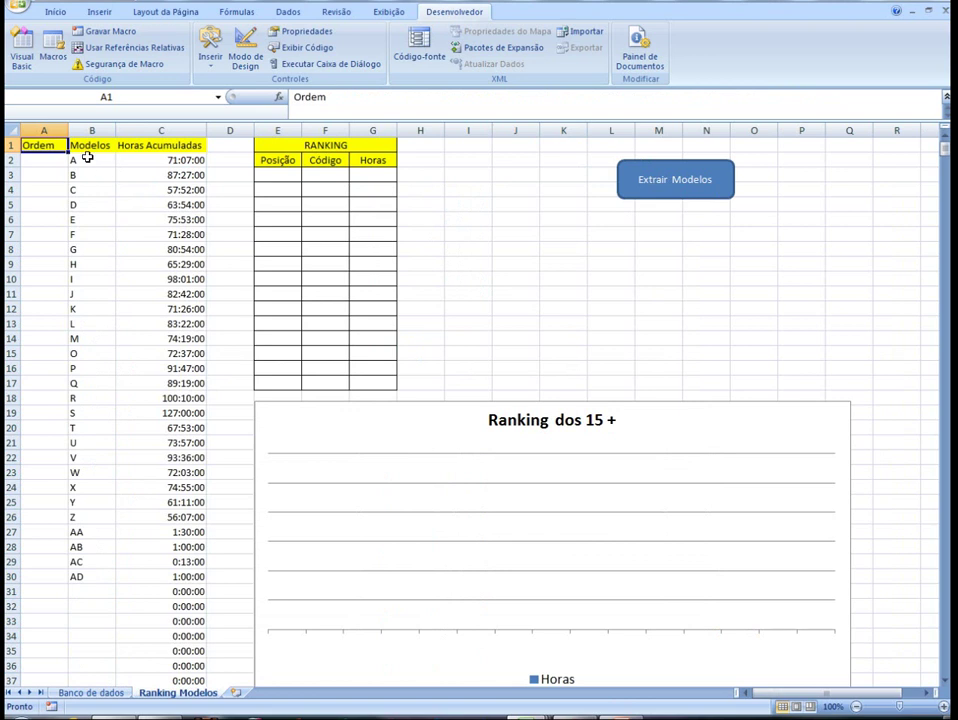
Review the extracted codes in B2:B30 and the SOMASE formula in C31 beside the first row without a model
{"action": "left_click_drag", "start_coordinate": [86, 157], "coordinate": [96, 577]}
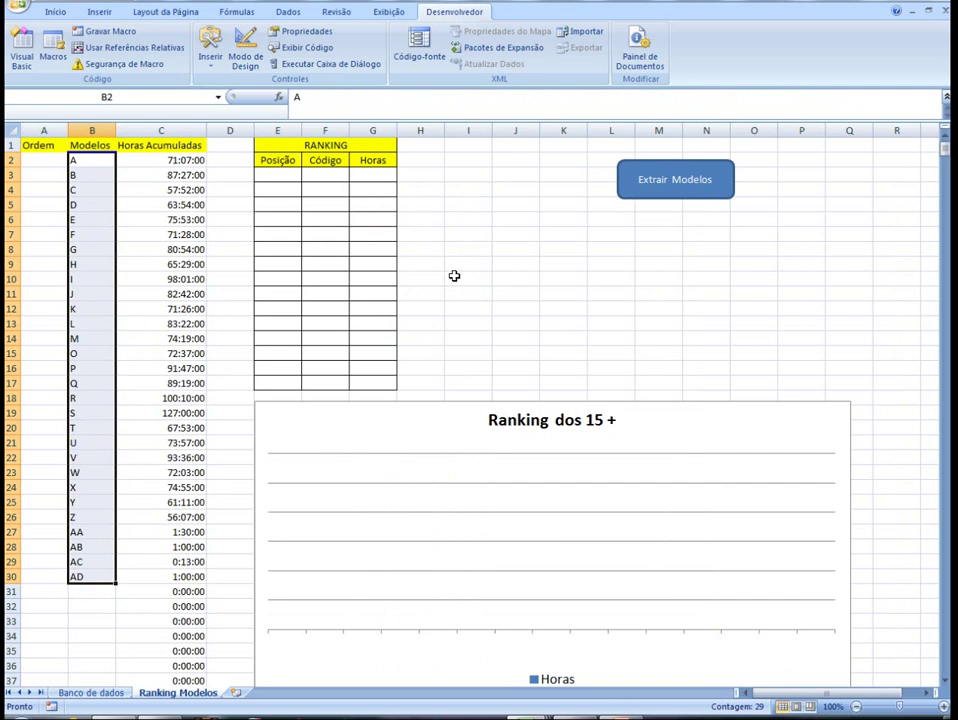
{"action": "scroll", "coordinate": [180, 427], "scroll_direction": "down", "scroll_amount": 3}
{"action": "scroll", "coordinate": [181, 426], "scroll_direction": "down", "scroll_amount": 3}
{"action": "scroll", "coordinate": [181, 426], "scroll_direction": "down", "scroll_amount": 1}
{"action": "scroll", "coordinate": [181, 425], "scroll_direction": "up", "scroll_amount": 1}
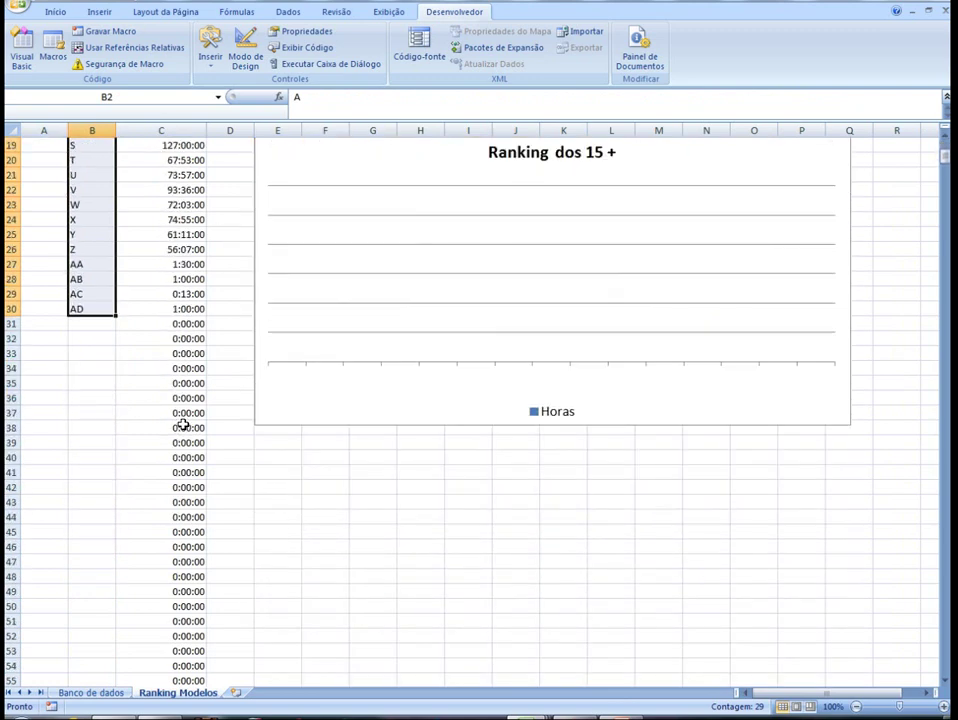
{"action": "left_click", "coordinate": [189, 325]}
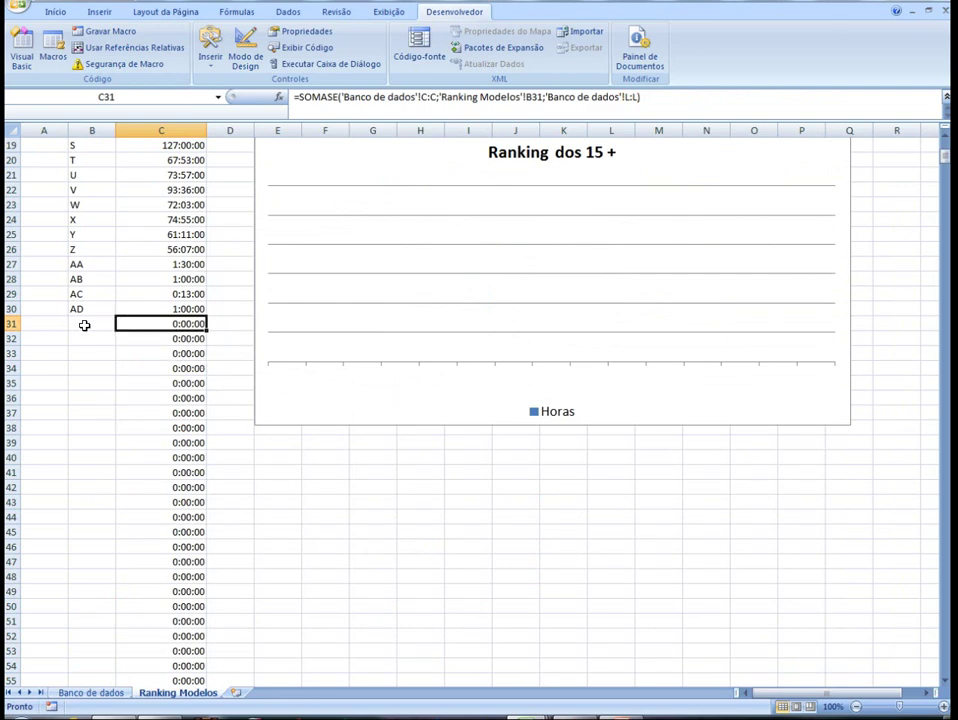
{"action": "scroll", "coordinate": [120, 336], "scroll_direction": "up", "scroll_amount": 6}
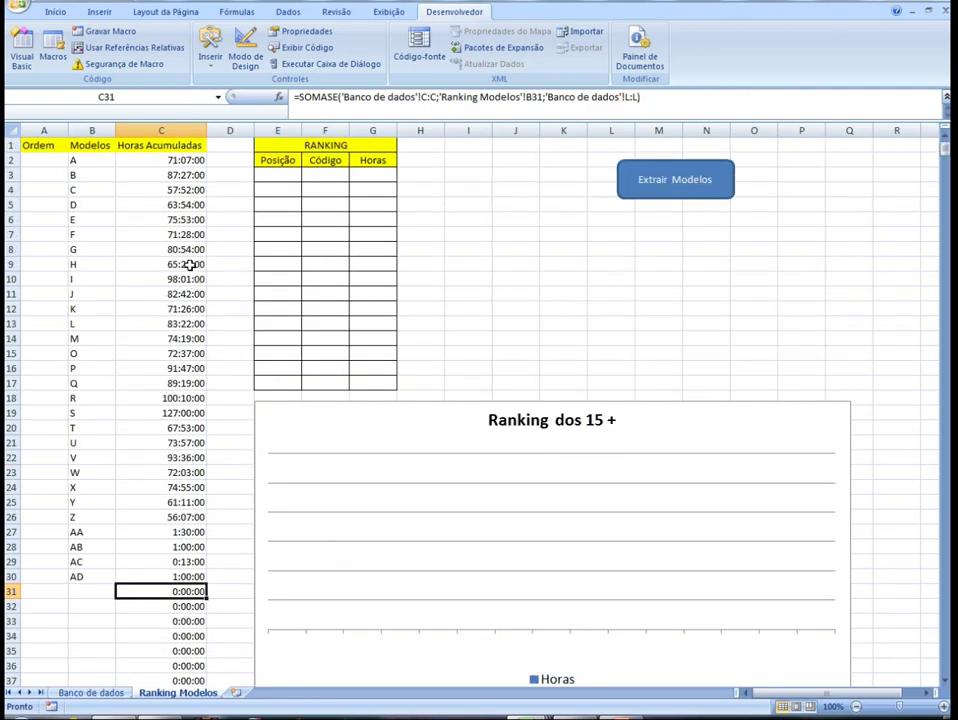
Wrap the SOMASE formula in C2 with an SE function whose condition is B2<>"", making SOMASE the value if true
{"action": "left_click", "coordinate": [186, 163]}
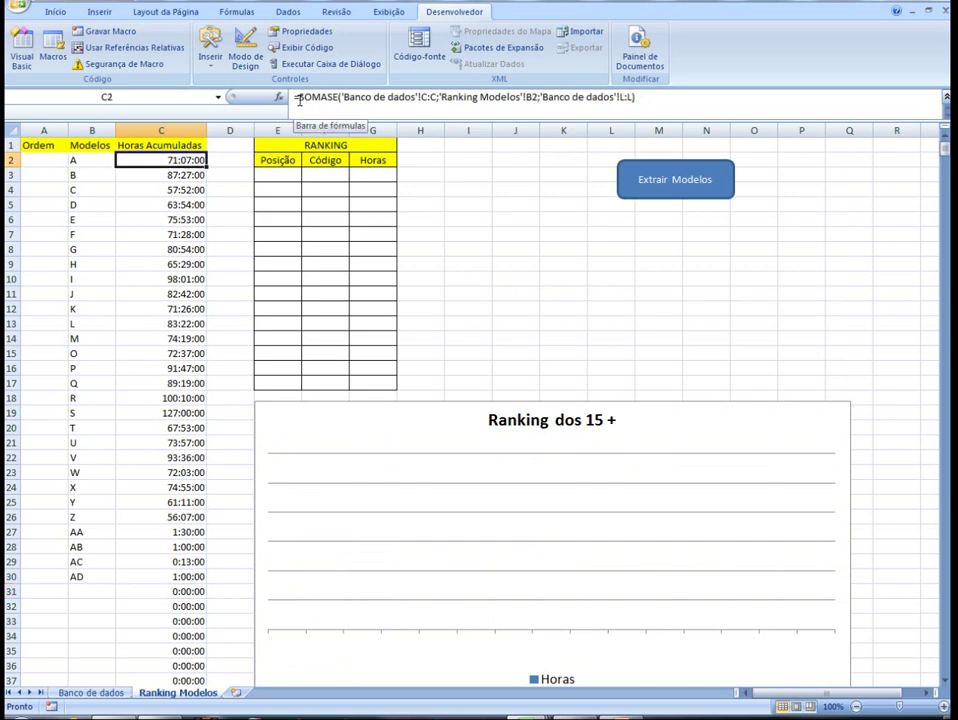
{"action": "left_click", "coordinate": [299, 97]}
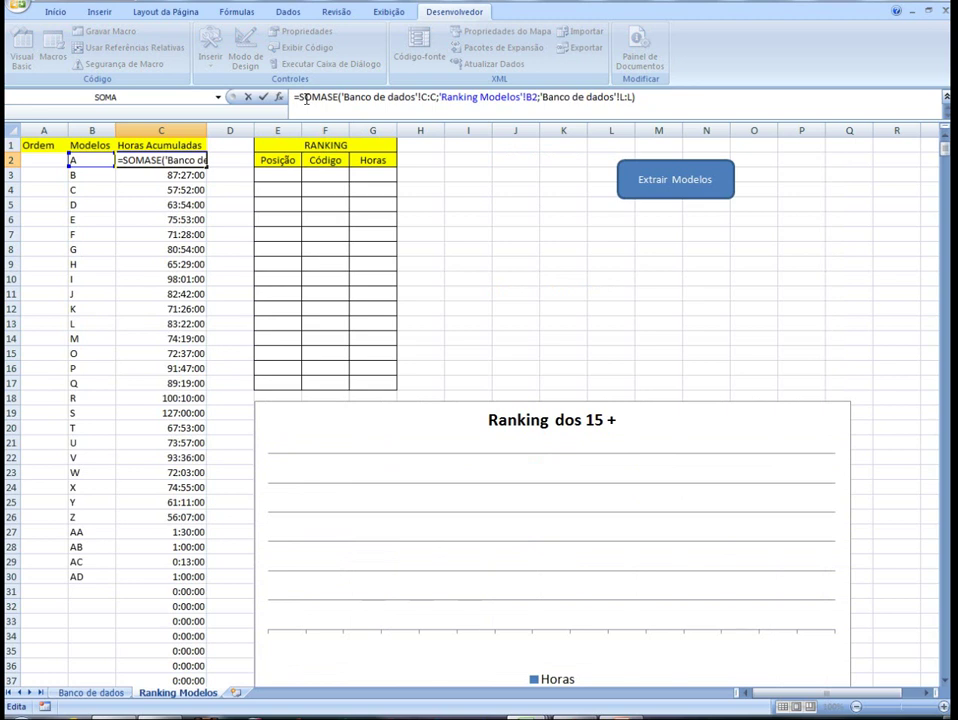
{"action": "type", "text": "se"}
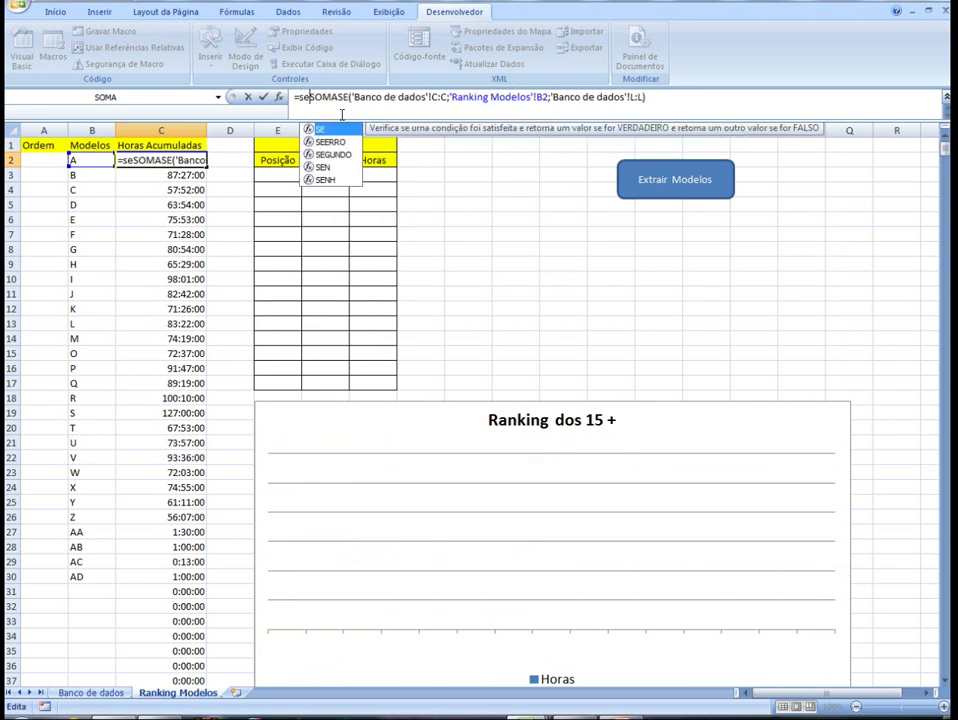
{"action": "double_click", "coordinate": [333, 131]}
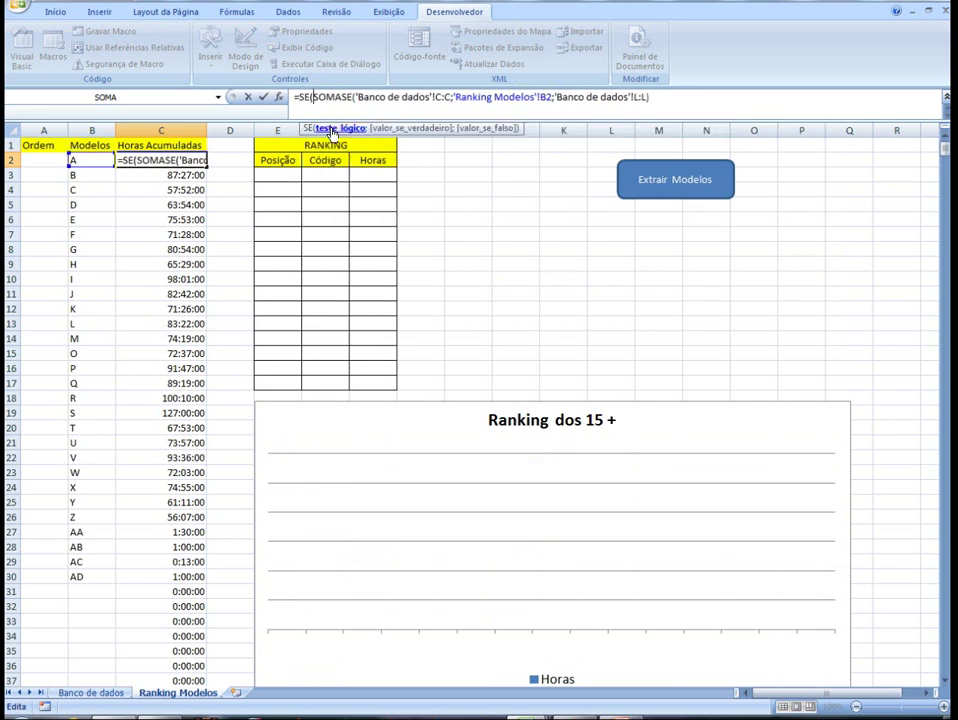
{"action": "left_click", "coordinate": [99, 160]}
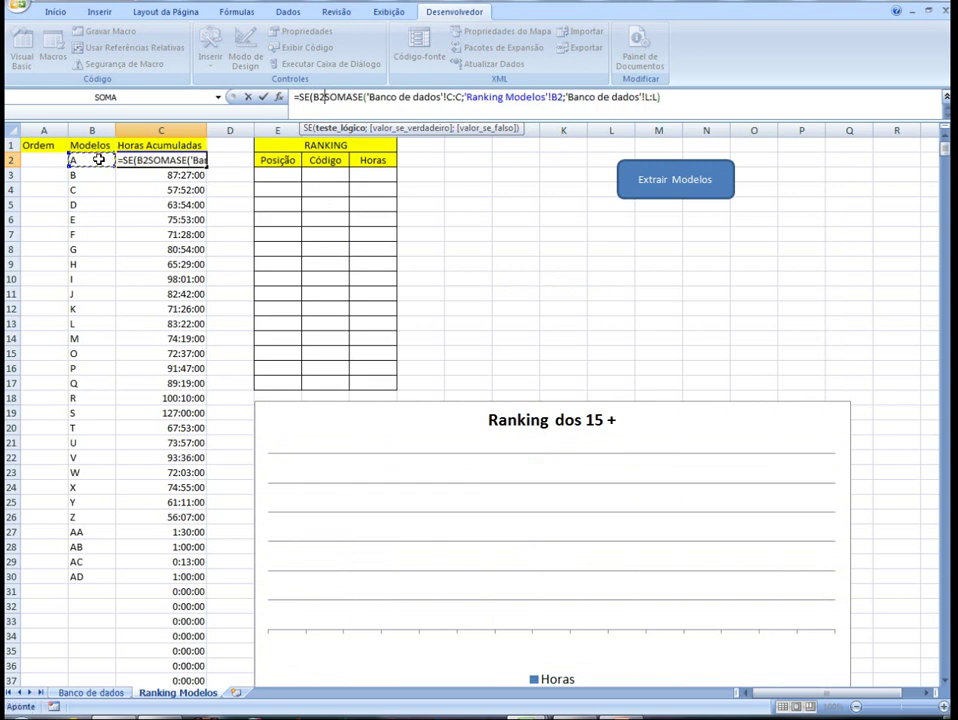
{"action": "type", "text": "<>"}
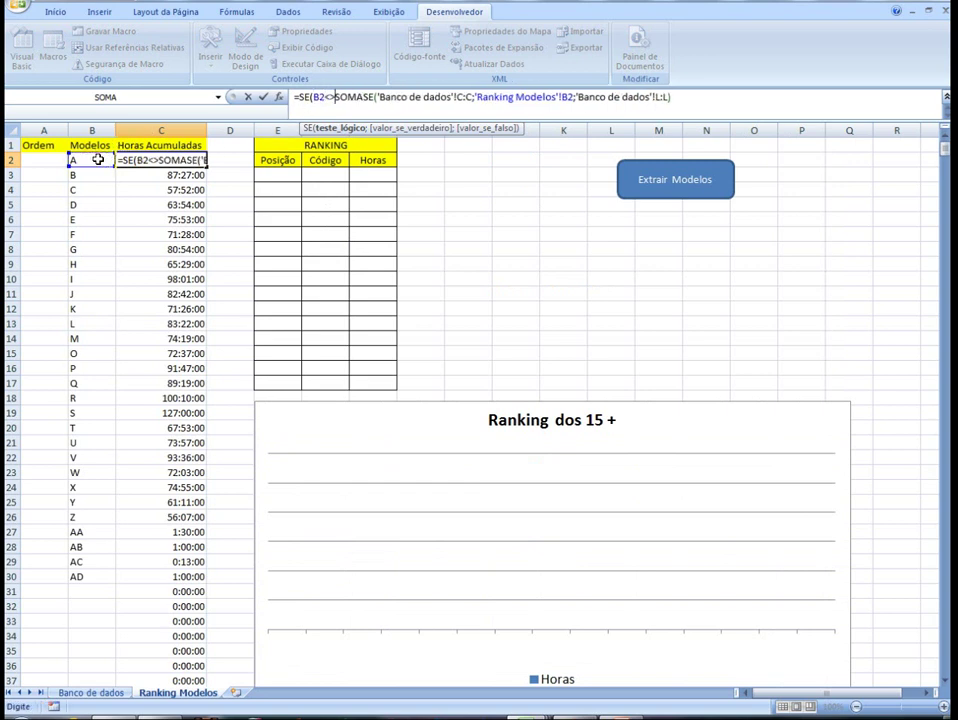
{"action": "type", "text": "\"\""}
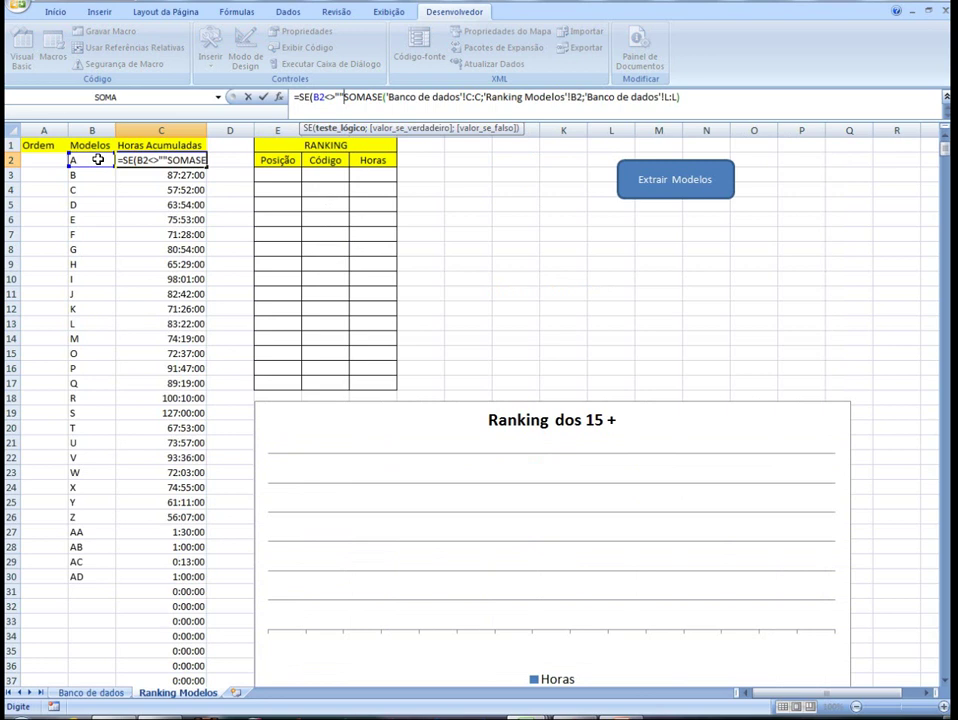
{"action": "type", "text": ";"}
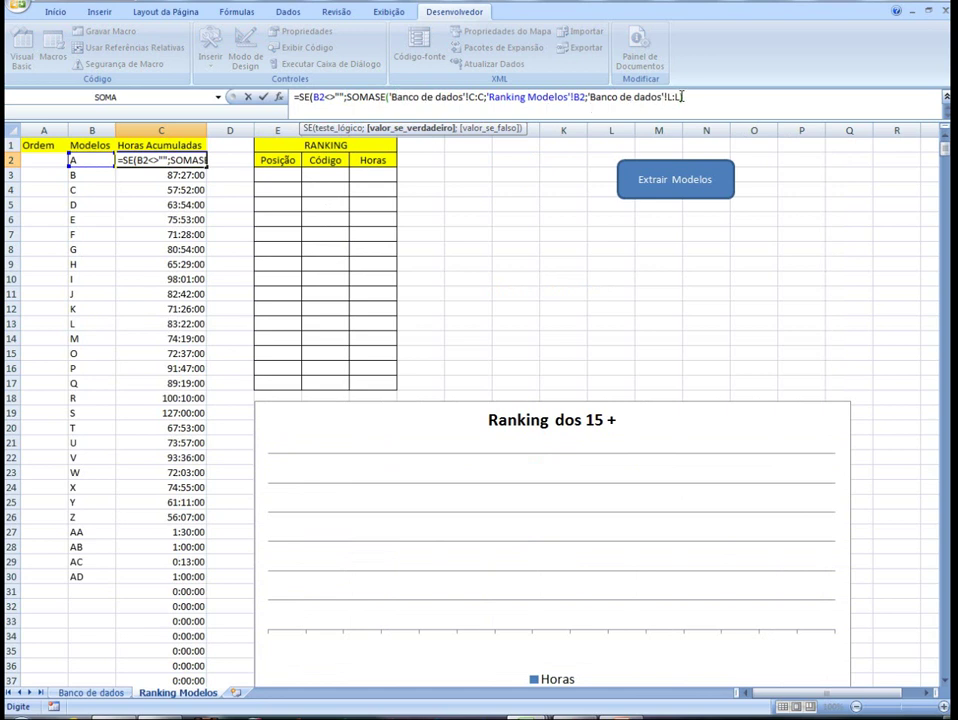
Complete the SE formula in C2 with "" as the value if false, closing the function and confirming it
{"action": "left_click", "coordinate": [698, 97]}
{"action": "type", "text": ";"}
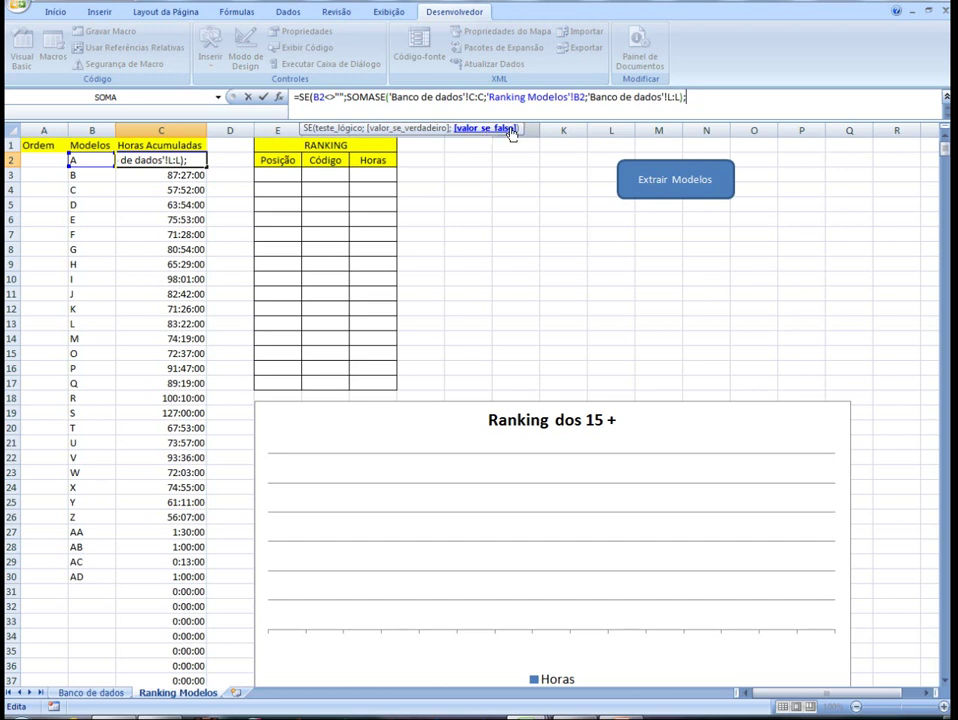
{"action": "type", "text": "\""}
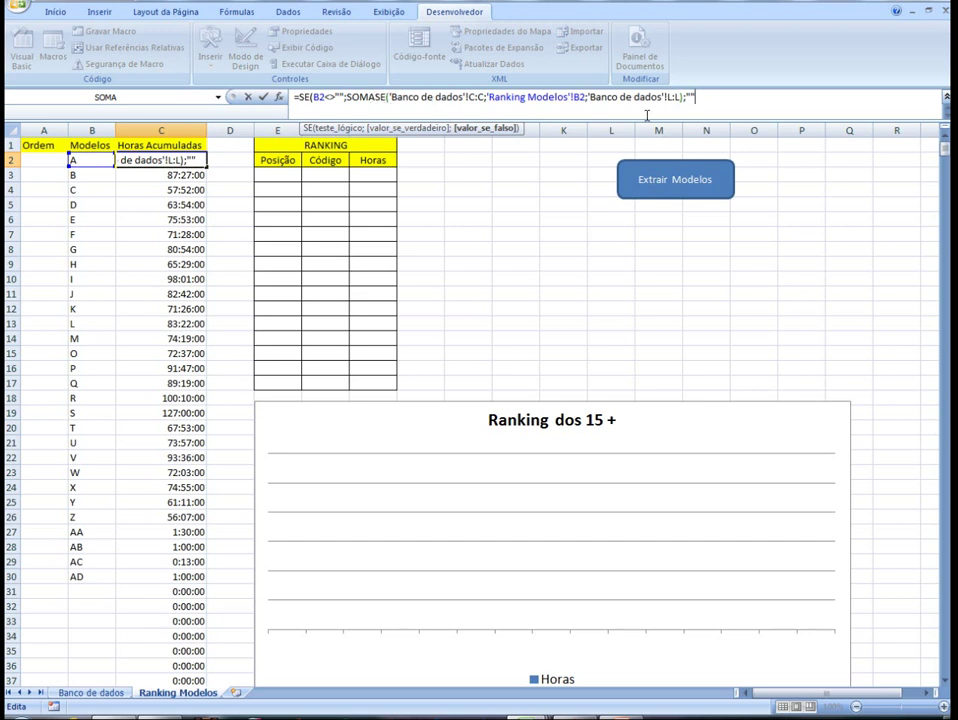
{"action": "left_click", "coordinate": [711, 97]}
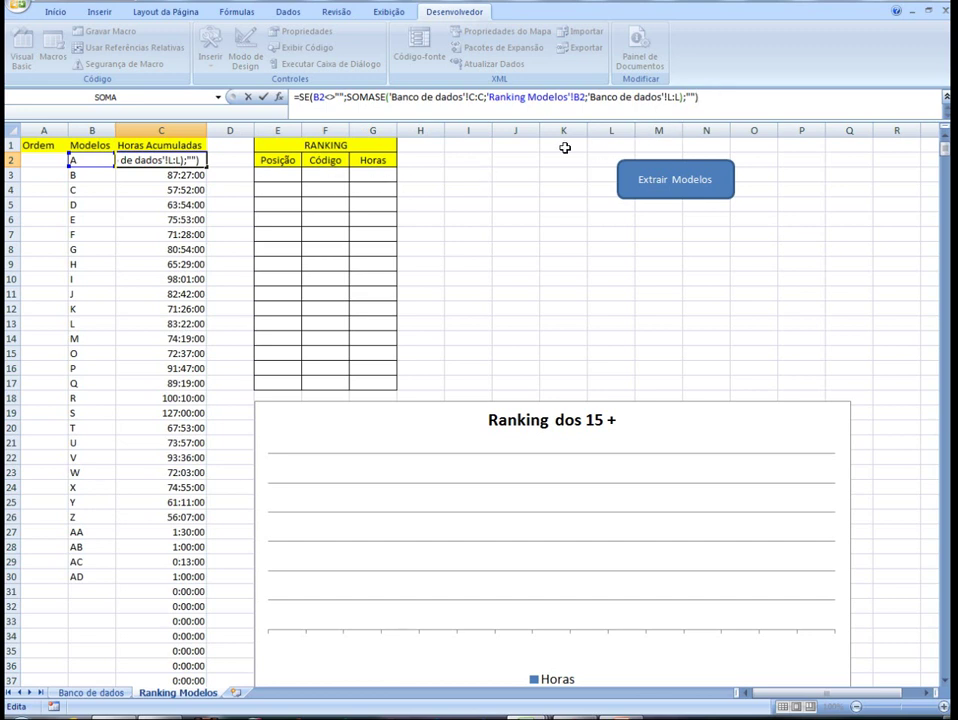
{"action": "key", "text": "Return"}
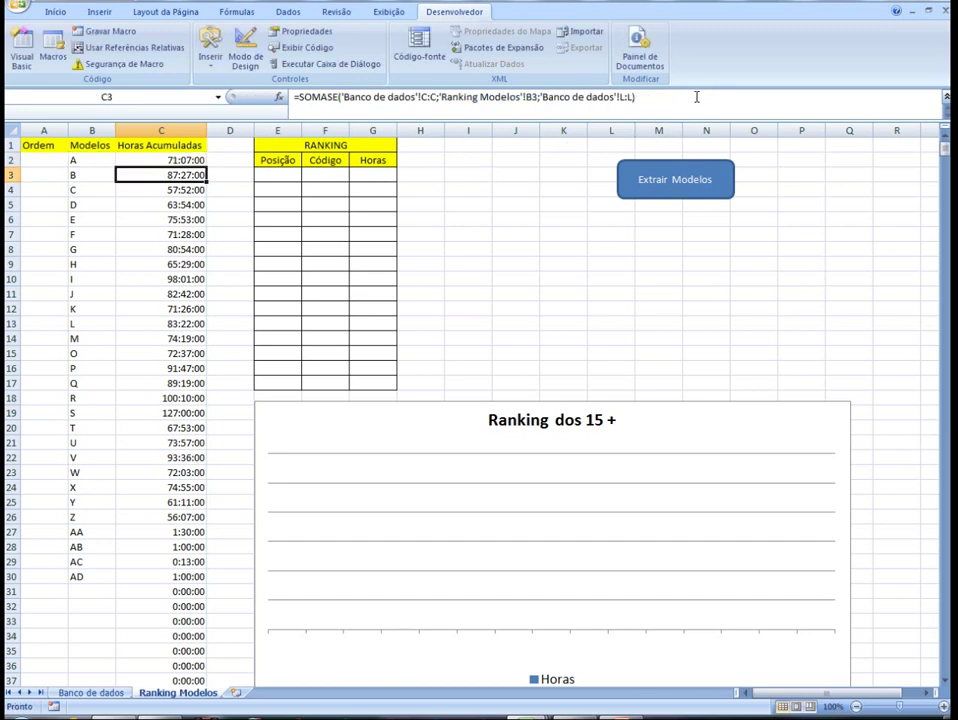
Fill the C2 formula down the Horas Acumuladas column and check the cells in rows without a model
{"action": "left_click", "coordinate": [190, 162]}
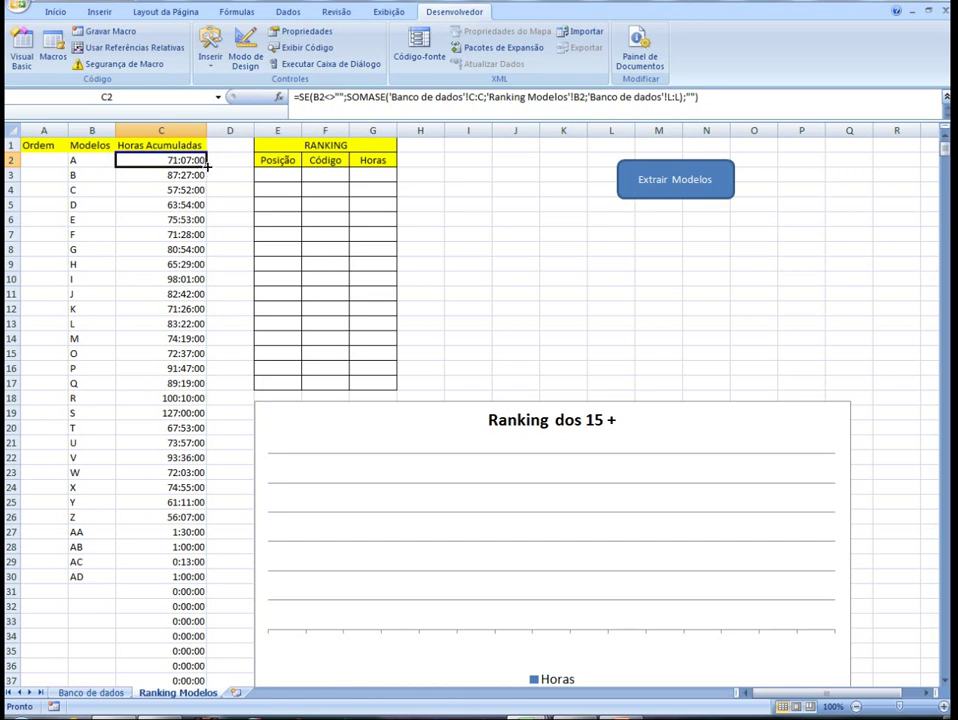
{"action": "double_click", "coordinate": [206, 167]}
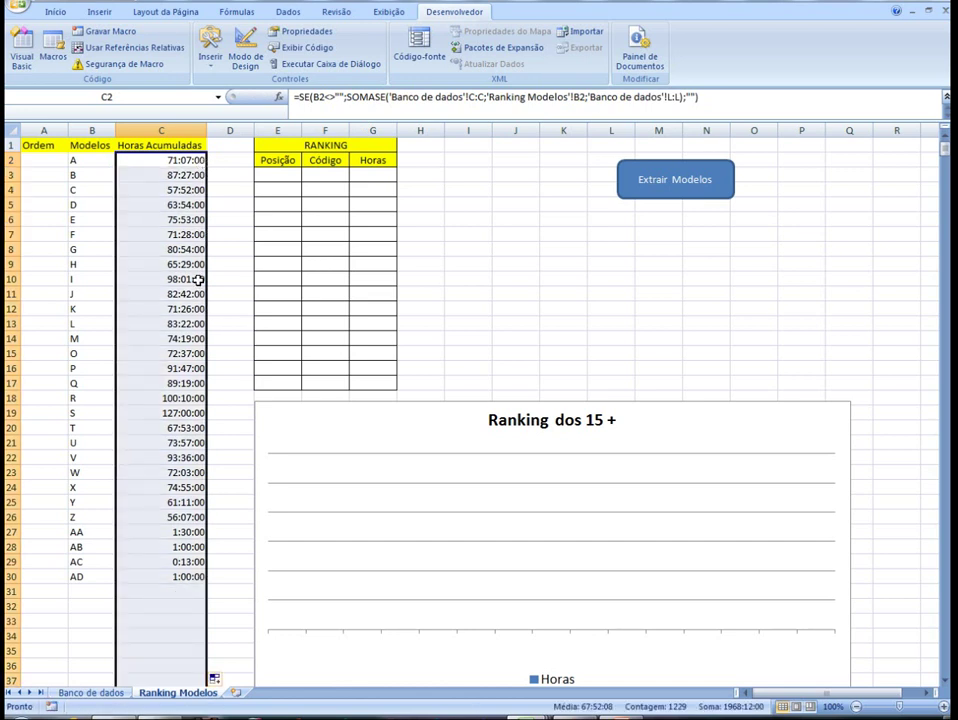
{"action": "scroll", "coordinate": [199, 278], "scroll_direction": "down", "scroll_amount": 3}
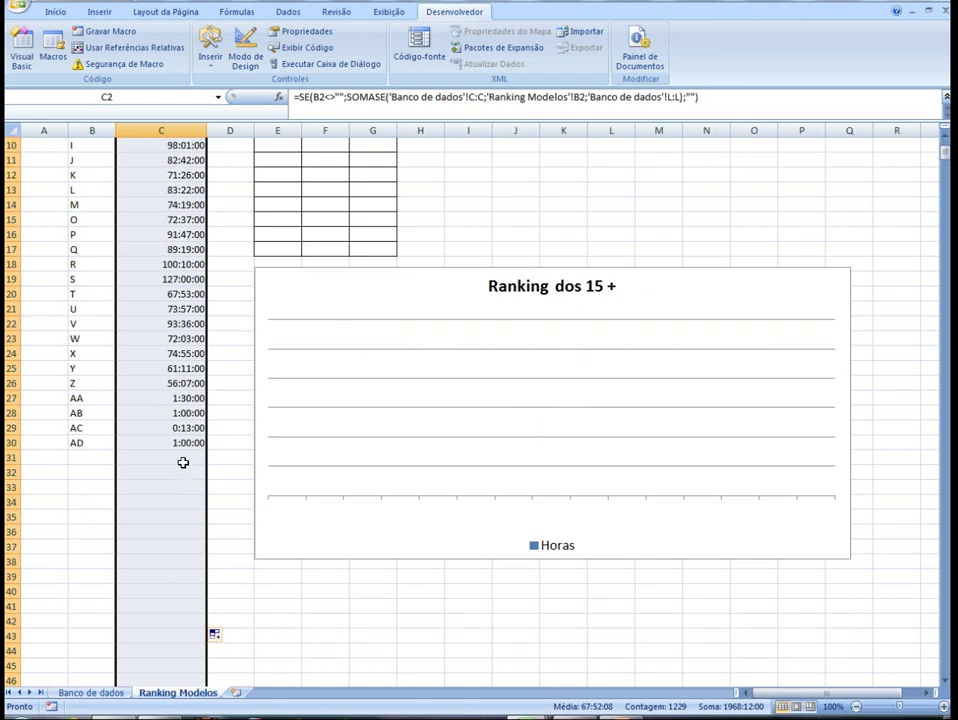
{"action": "left_click", "coordinate": [184, 460]}
{"action": "left_click", "coordinate": [184, 514]}
{"action": "left_click", "coordinate": [179, 459]}
Test the SE formula by entering model a in B31, clear the entry again and inspect C31
{"action": "left_click", "coordinate": [94, 457]}
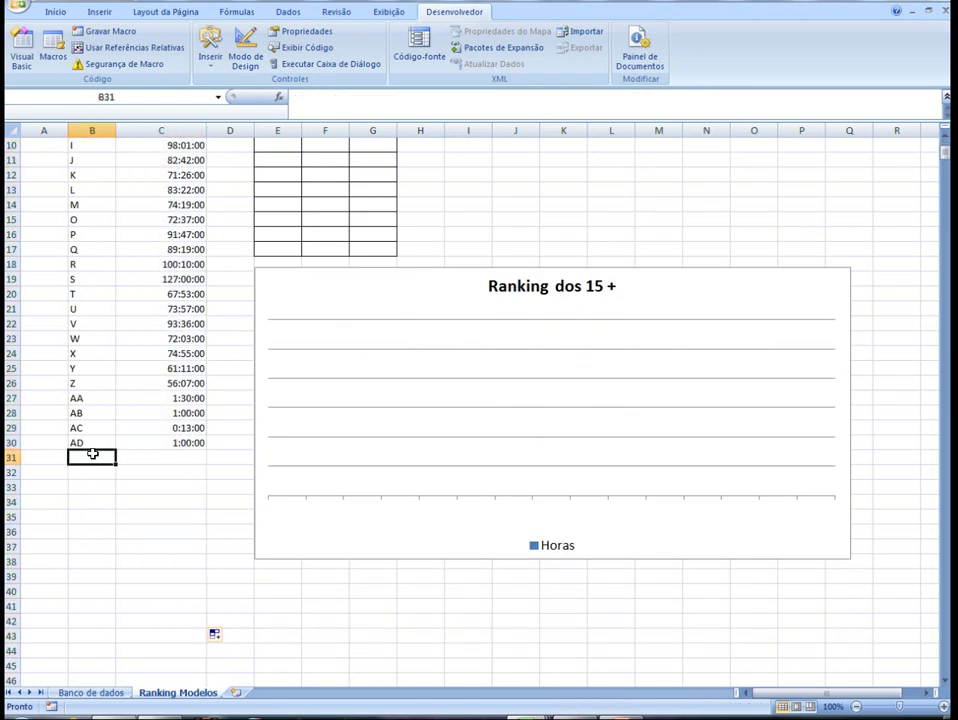
{"action": "type", "text": "a"}
{"action": "left_click", "coordinate": [98, 488]}
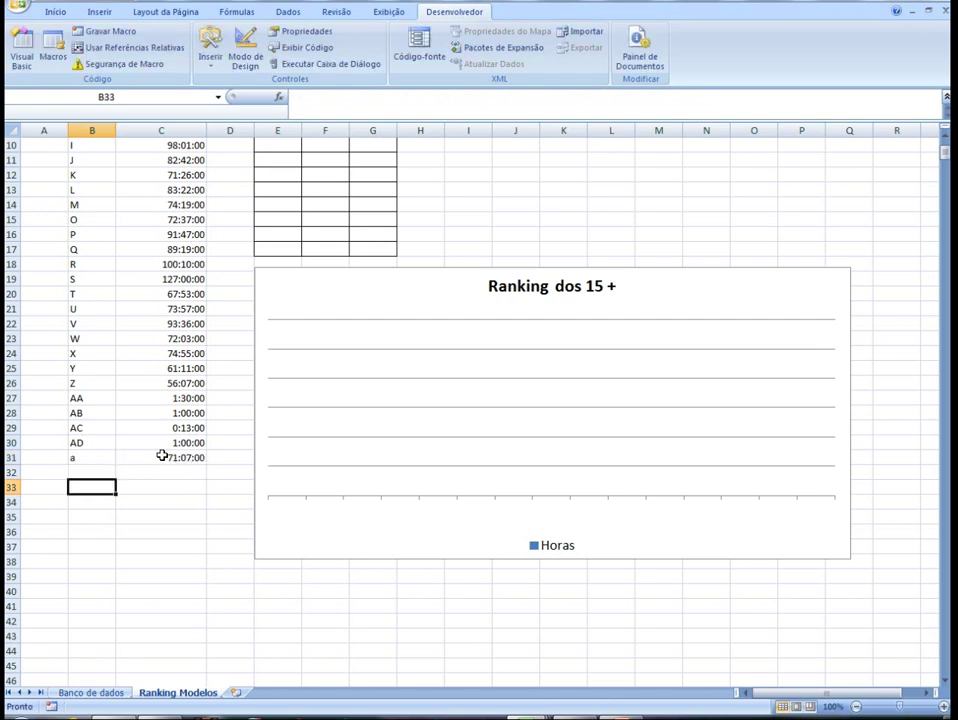
{"action": "left_click", "coordinate": [98, 461]}
{"action": "key", "text": "Delete"}
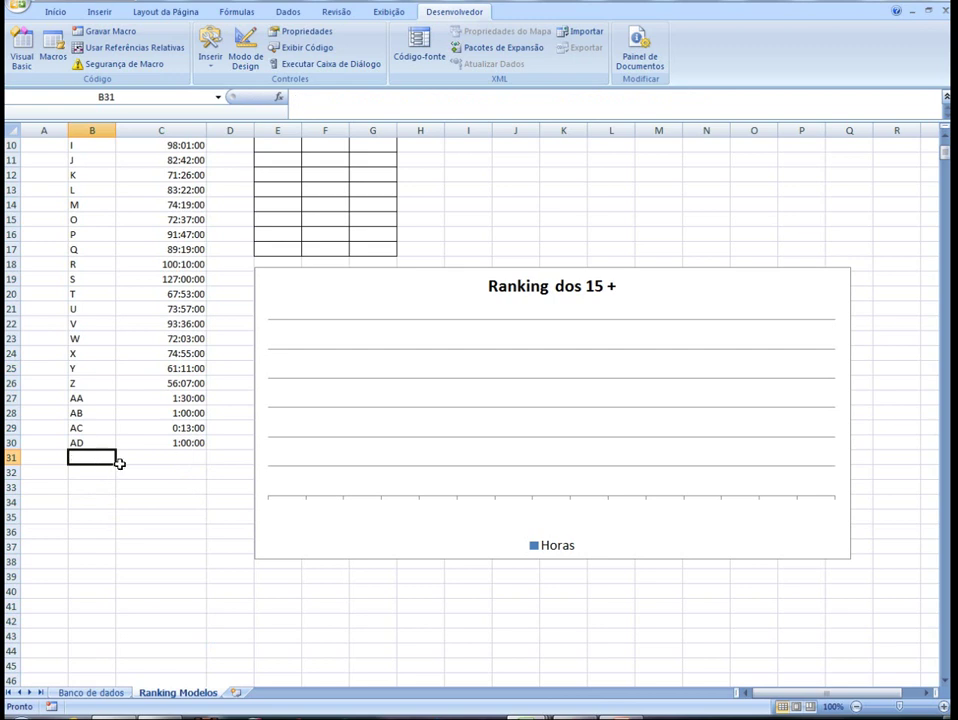
{"action": "left_click", "coordinate": [180, 459]}
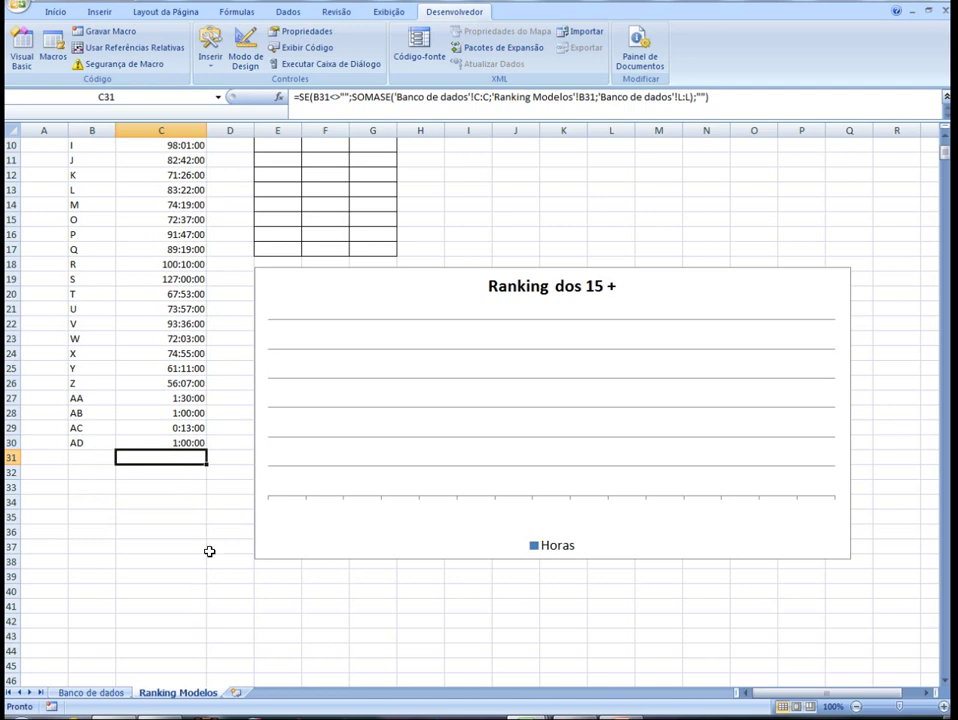
Open the macro assigned to the Extrair Modelos shape and comment out its RemoveDuplicates line for the Intervalo range
{"action": "scroll", "coordinate": [207, 509], "scroll_direction": "up", "scroll_amount": 3}
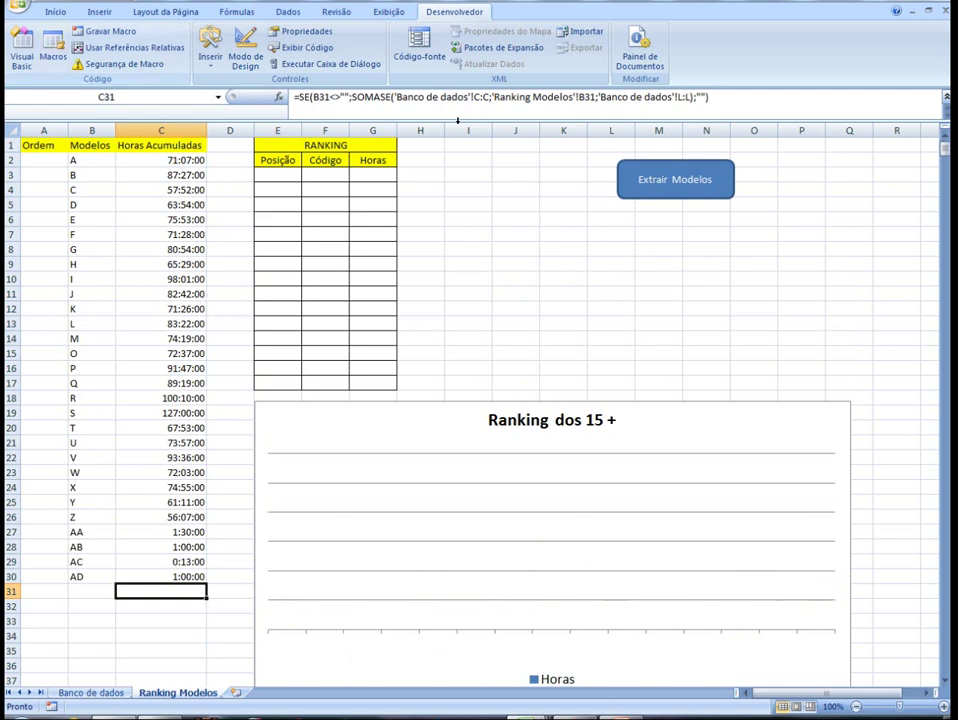
{"action": "right_click", "coordinate": [637, 190]}
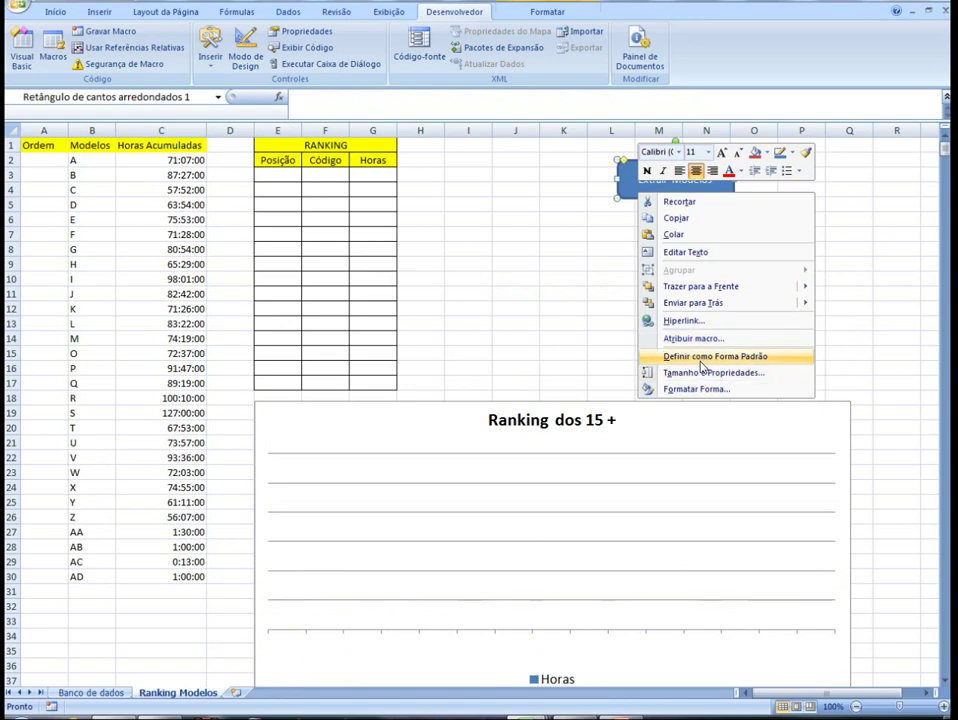
{"action": "left_click", "coordinate": [690, 338]}
{"action": "left_click", "coordinate": [755, 259]}
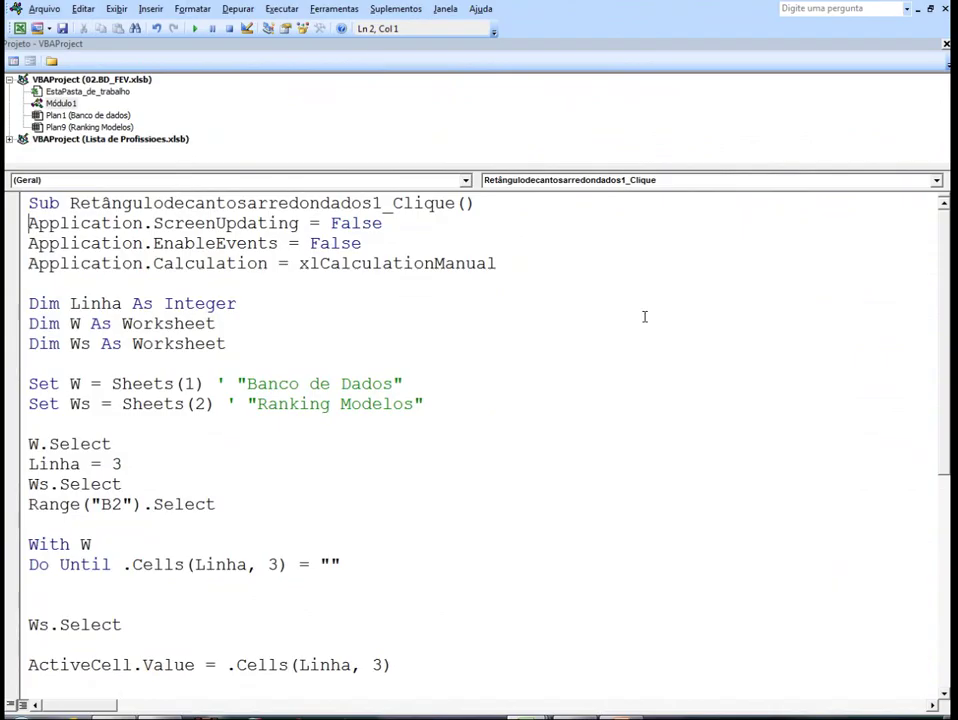
{"action": "scroll", "coordinate": [127, 484], "scroll_direction": "down", "scroll_amount": 7}
{"action": "left_click", "coordinate": [30, 524]}
{"action": "type", "text": "'"}
{"action": "left_click", "coordinate": [93, 548]}
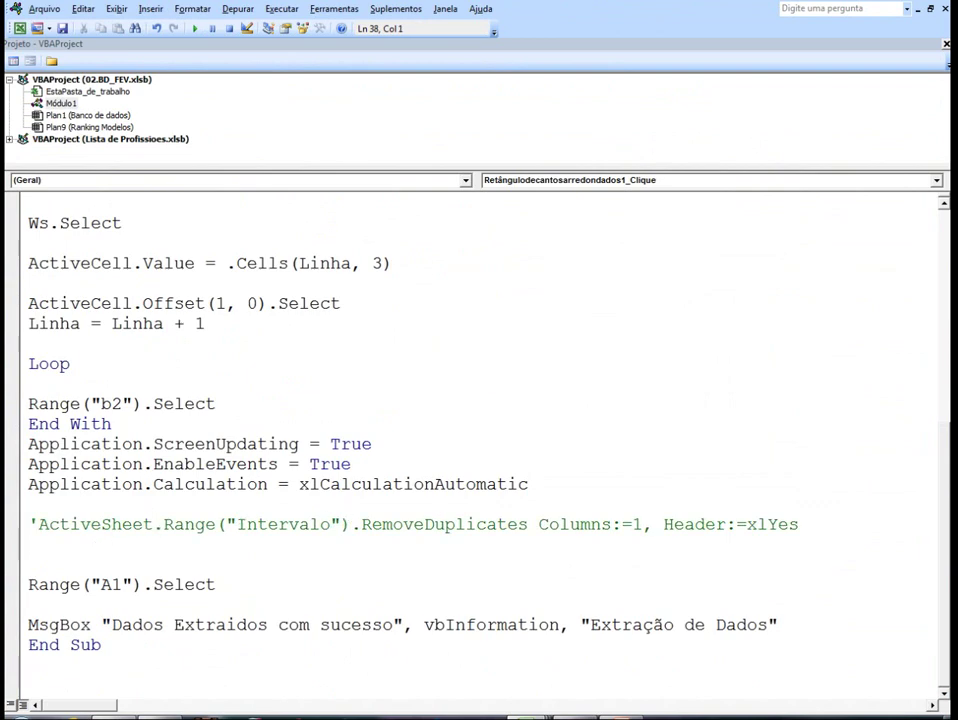
Run Extrair Modelos on Ranking Modelos without duplicate removal, dismiss its message and review the codes down column B
{"action": "key", "text": "alt+F11"}
{"action": "left_click", "coordinate": [586, 212]}
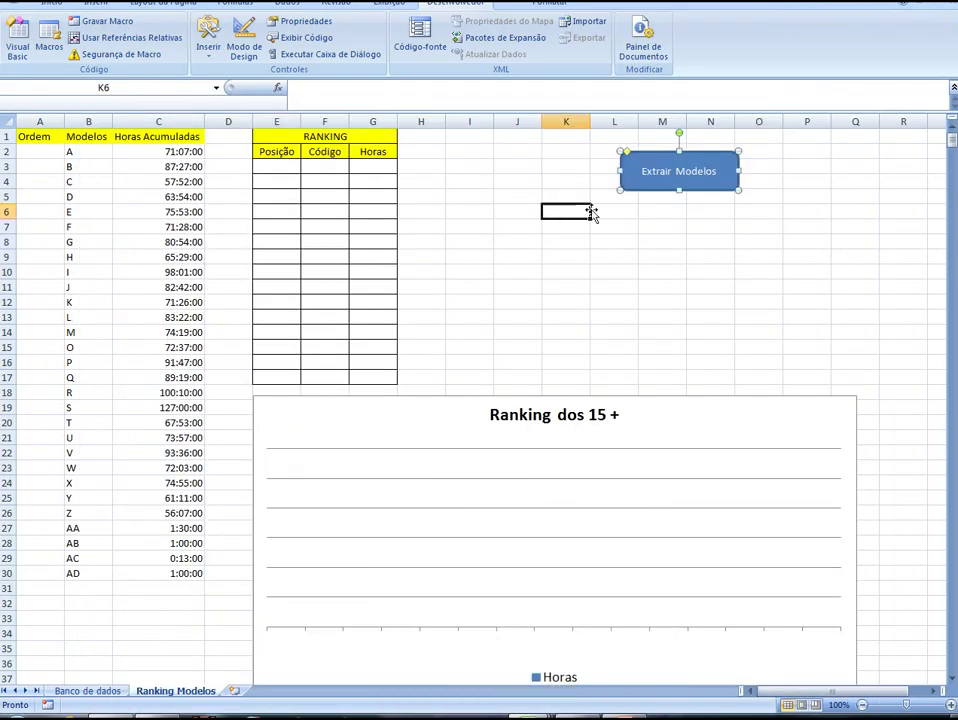
{"action": "left_click", "coordinate": [659, 187]}
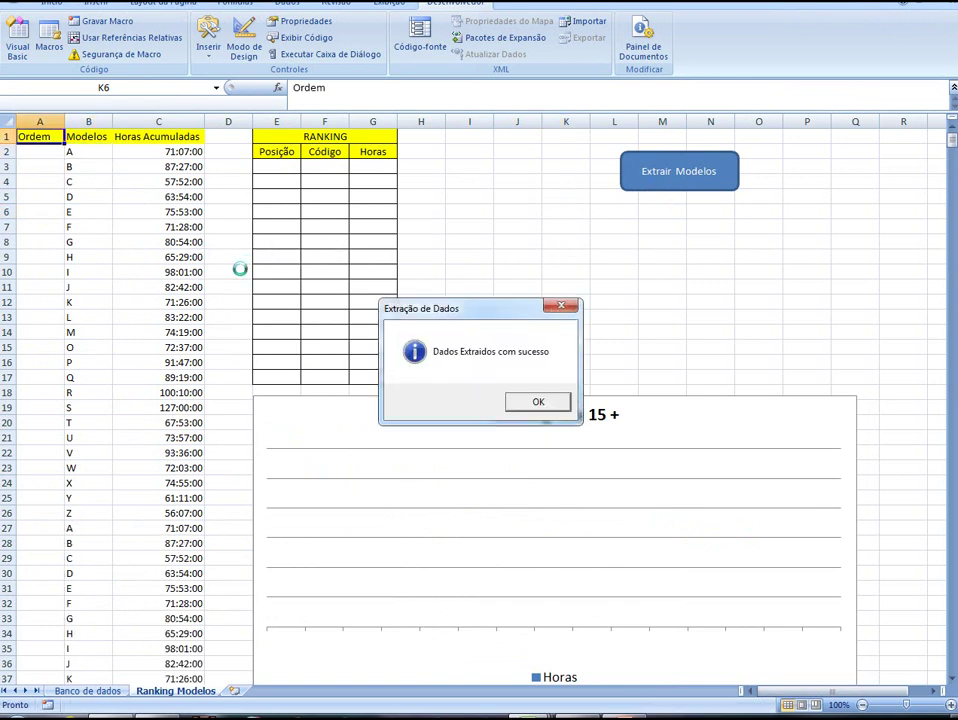
{"action": "left_click", "coordinate": [533, 403]}
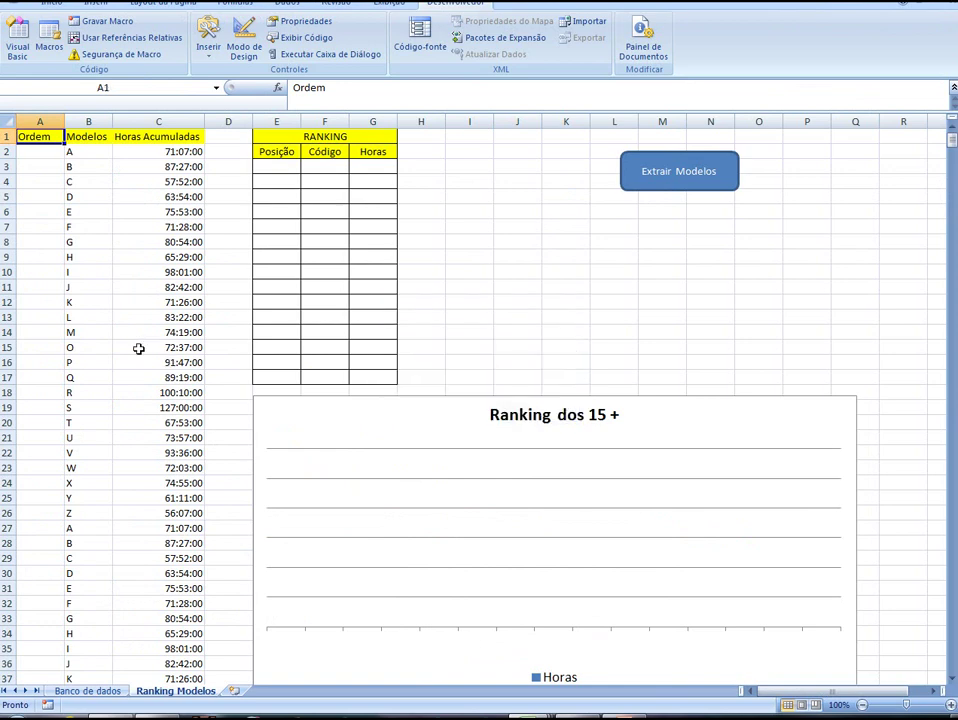
{"action": "scroll", "coordinate": [140, 345], "scroll_direction": "down", "scroll_amount": 14}
{"action": "scroll", "coordinate": [182, 340], "scroll_direction": "down", "scroll_amount": 17}
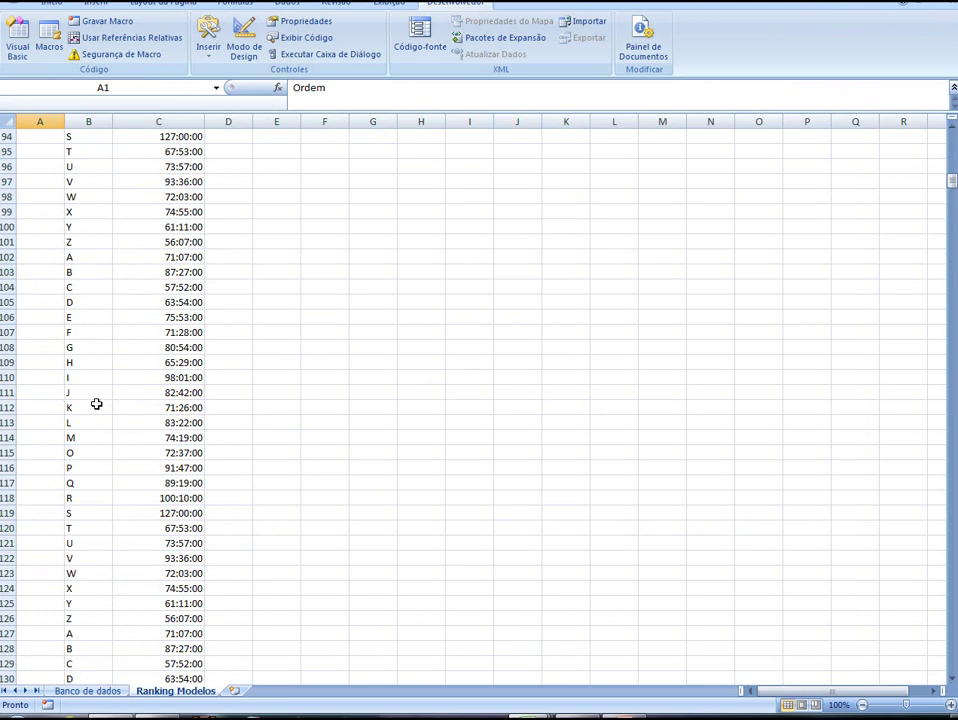
Reactivate the RemoveDuplicates line in the macro by removing its comment apostrophe, and highlight the line
{"action": "left_click", "coordinate": [18, 40]}
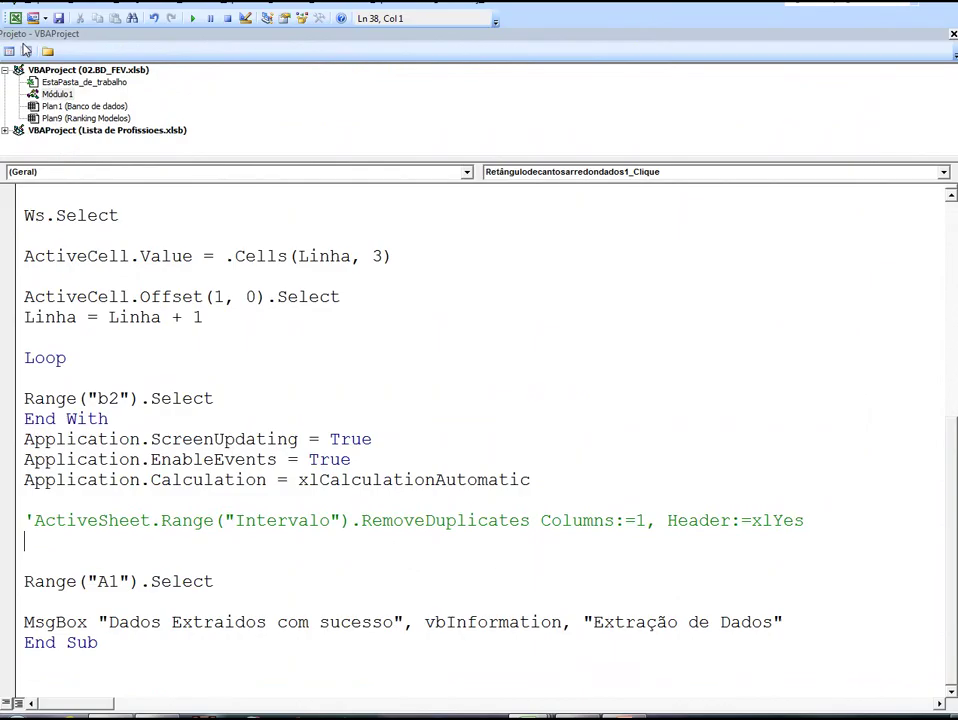
{"action": "left_click", "coordinate": [25, 520]}
{"action": "key", "text": "Delete"}
{"action": "left_click", "coordinate": [45, 537]}
{"action": "left_click_drag", "start_coordinate": [25, 520], "coordinate": [713, 533]}
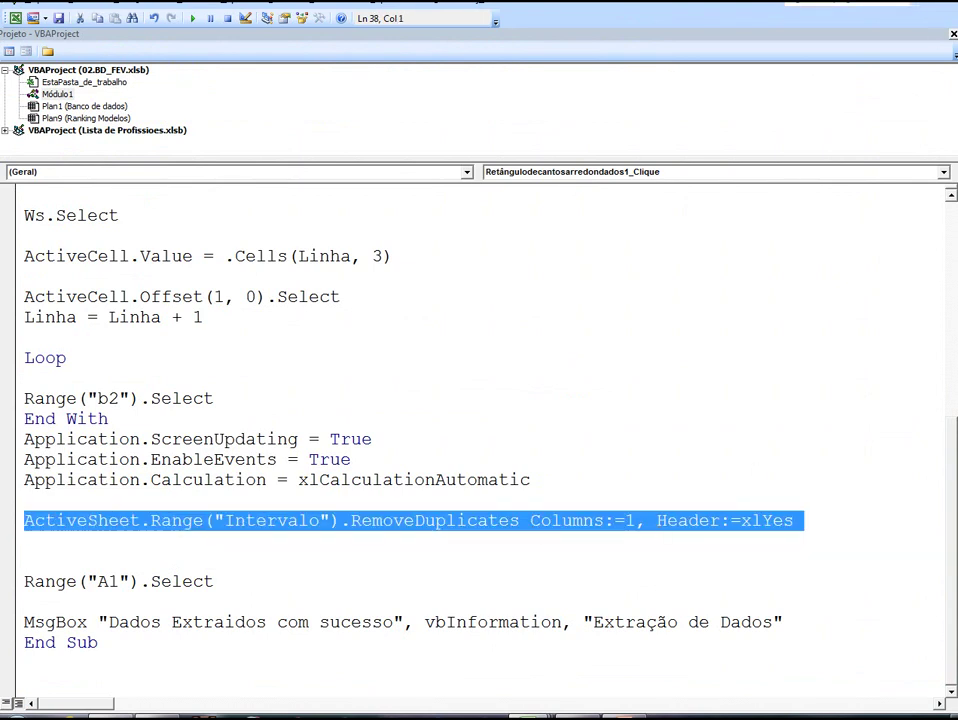
Return to Ranking Modelos, run Extrair Modelos with duplicate removal active and dismiss the completion message
{"action": "key", "text": "alt+F11"}
{"action": "scroll", "coordinate": [170, 232], "scroll_direction": "up", "scroll_amount": 13}
{"action": "scroll", "coordinate": [160, 240], "scroll_direction": "up", "scroll_amount": 18}
{"action": "left_click", "coordinate": [543, 208]}
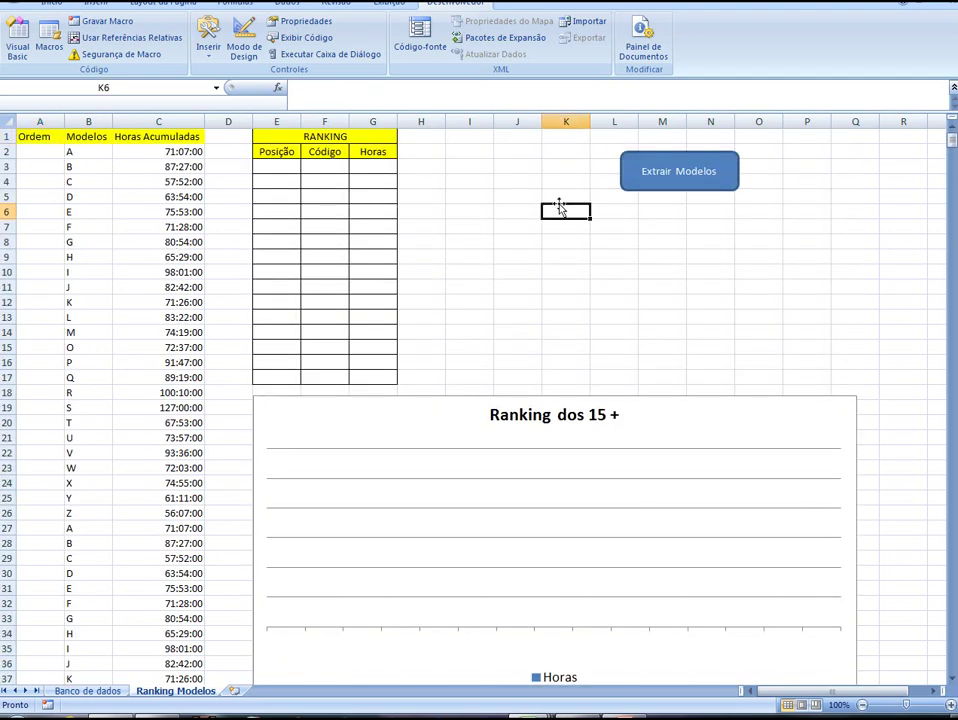
{"action": "left_click", "coordinate": [678, 173]}
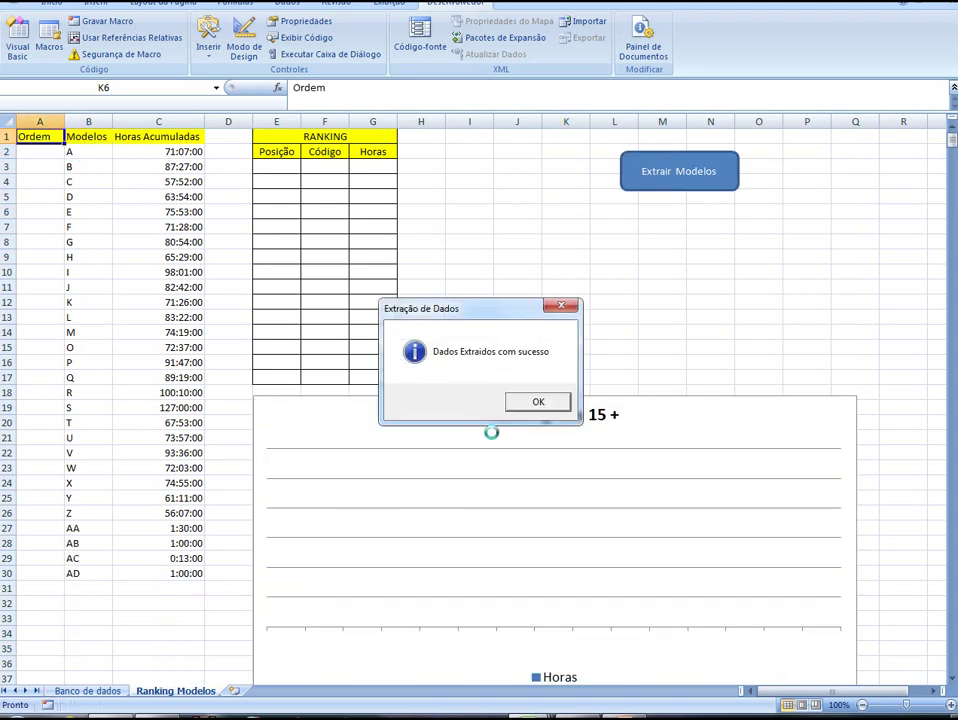
{"action": "left_click", "coordinate": [522, 402]}
Inspect the SE formula in C30 and C31 and examine how far down column C the formulas extend
{"action": "scroll", "coordinate": [164, 580], "scroll_direction": "down", "scroll_amount": 3}
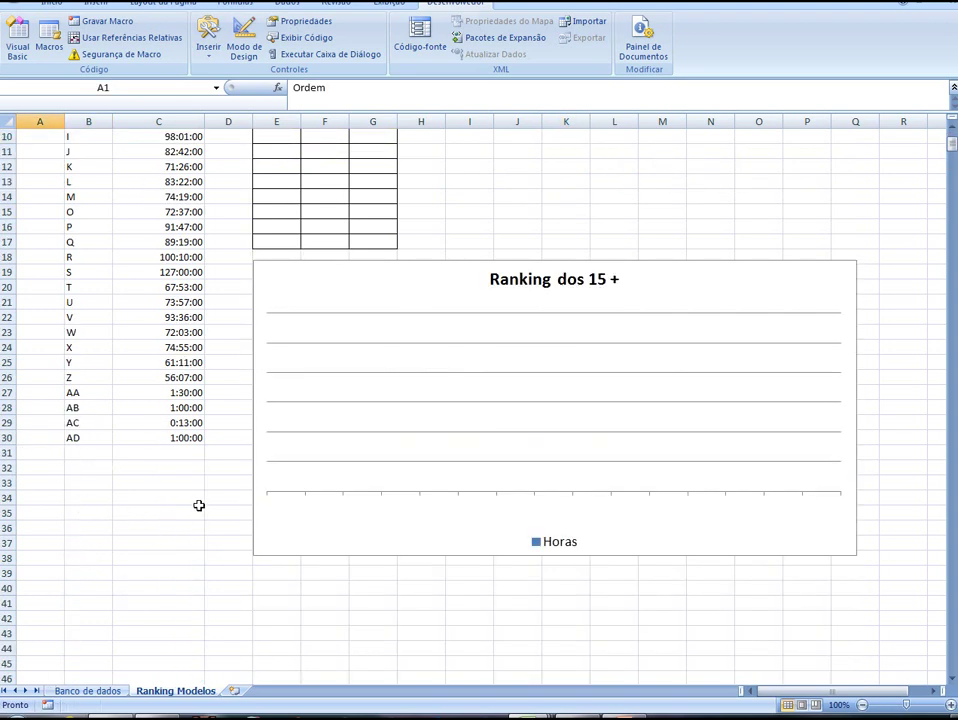
{"action": "left_click", "coordinate": [187, 438]}
{"action": "left_click", "coordinate": [187, 455]}
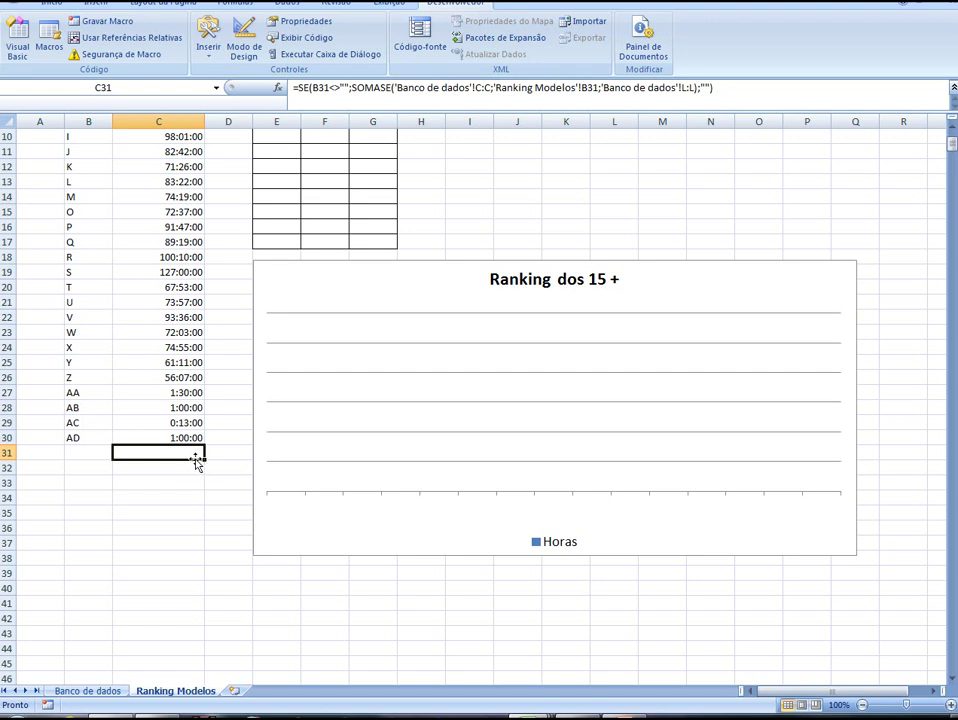
{"action": "key", "text": "ctrl+Down"}
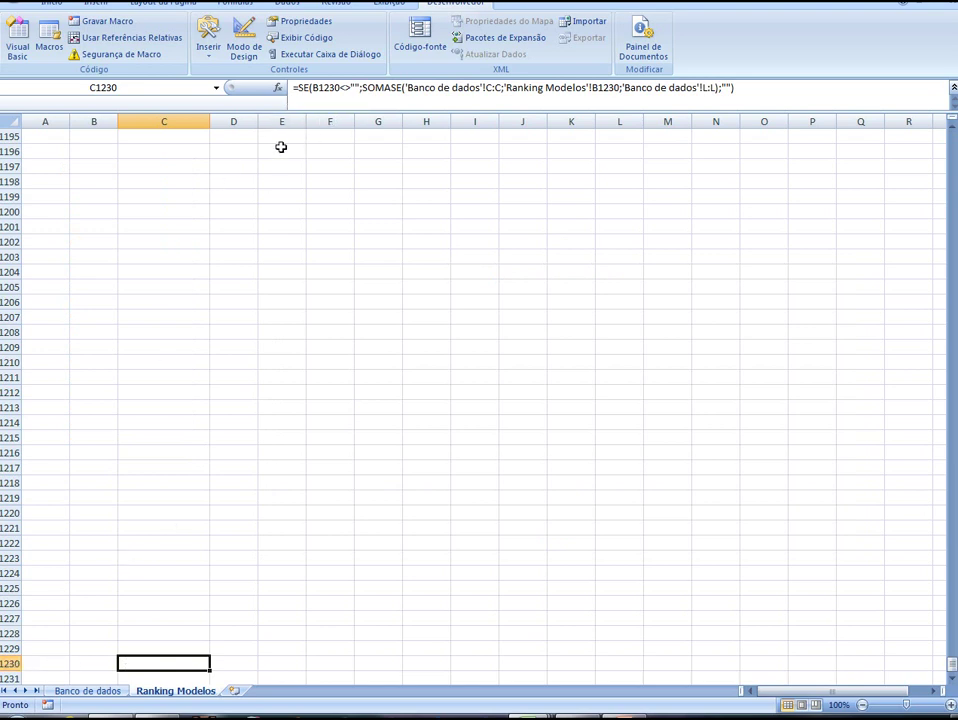
{"action": "scroll", "coordinate": [150, 590], "scroll_direction": "down", "scroll_amount": 1}
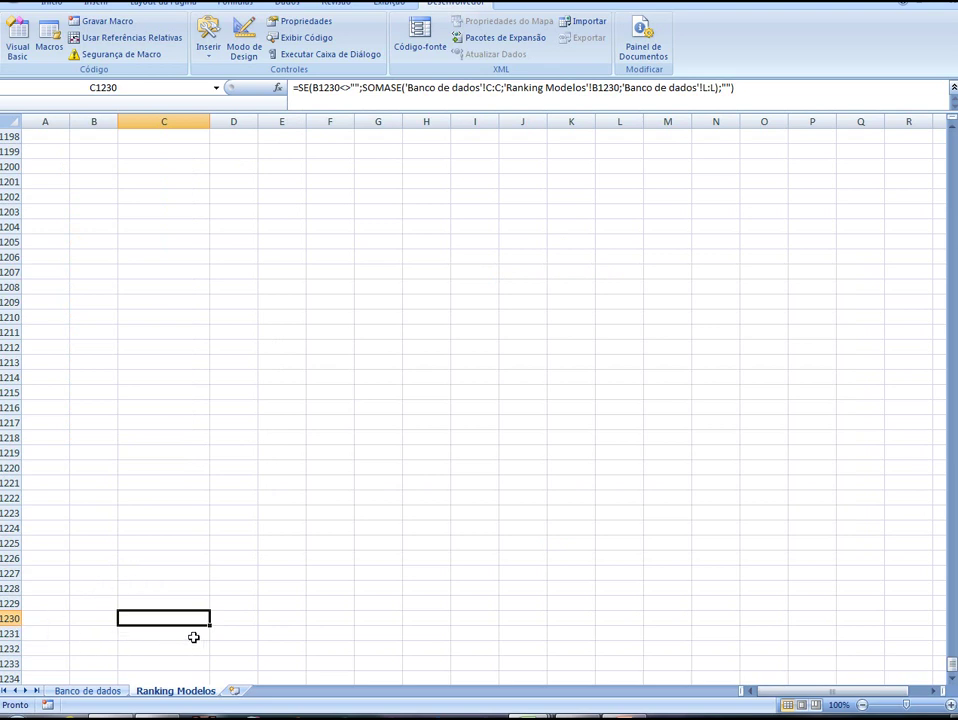
Inspect the SE formulas in column C from row 1215 to the last filled row, compare the adjacent empty cells, and return to the header
{"action": "left_click", "coordinate": [100, 617]}
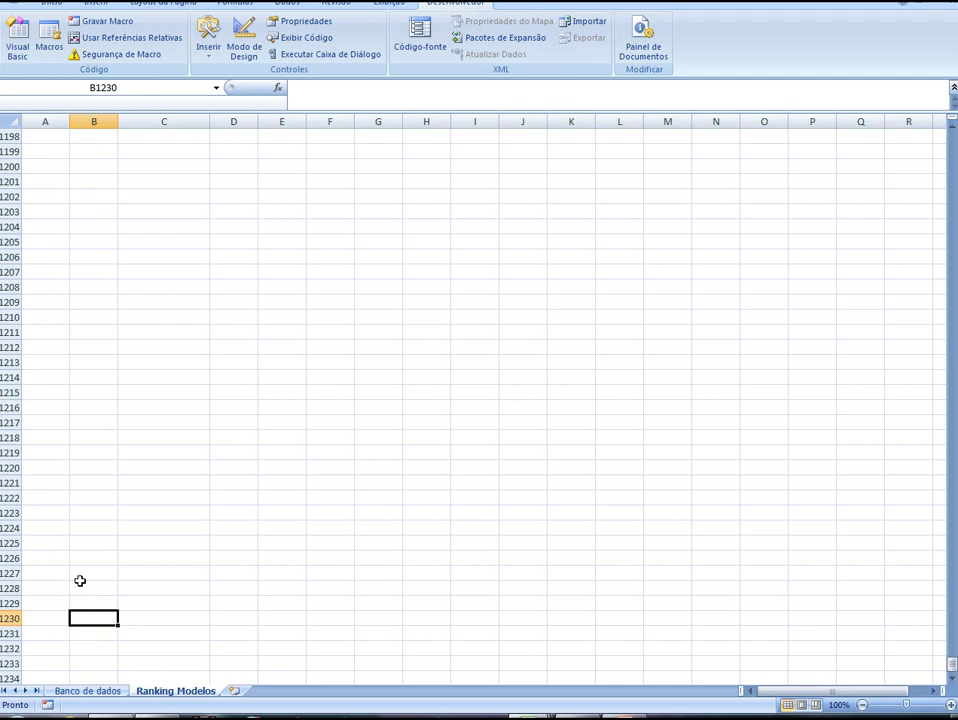
{"action": "left_click", "coordinate": [164, 392]}
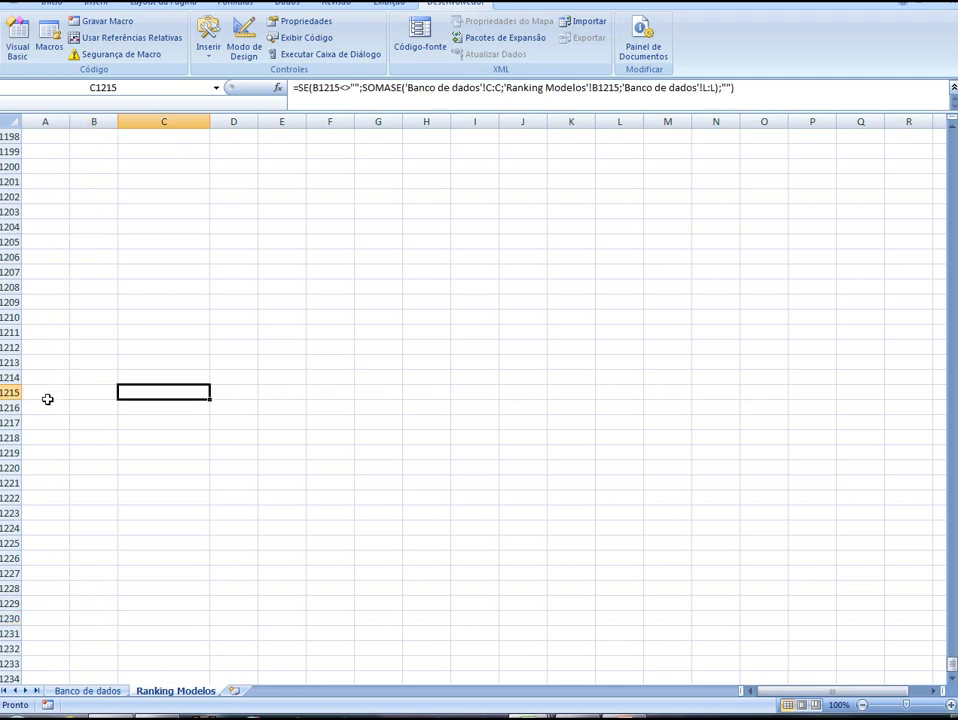
{"action": "left_click", "coordinate": [162, 406]}
{"action": "left_click", "coordinate": [157, 420]}
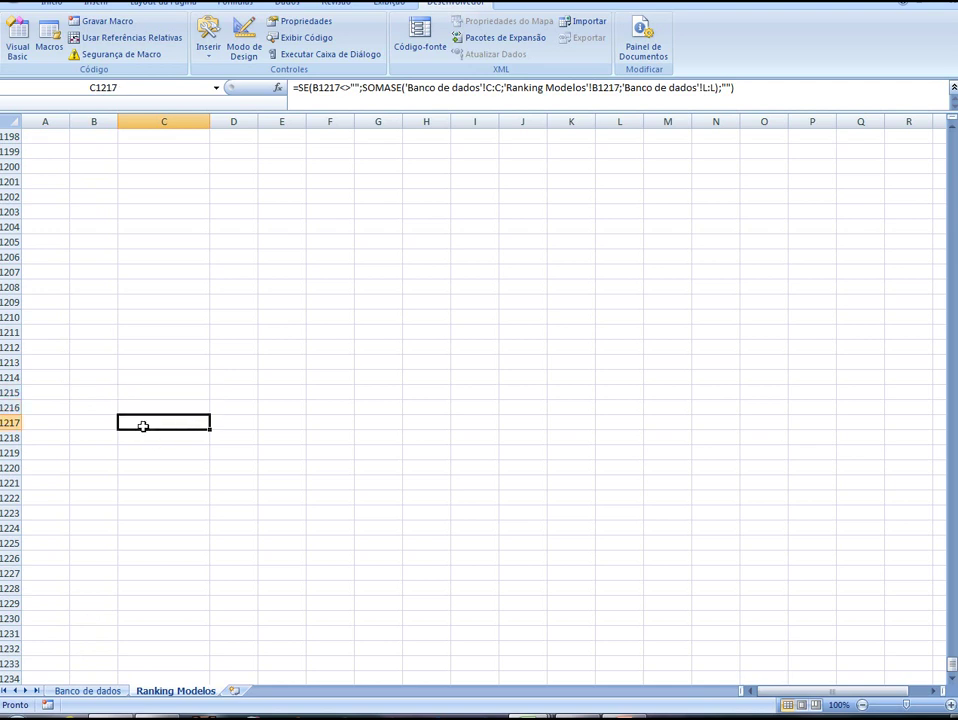
{"action": "key", "text": "ctrl+Down"}
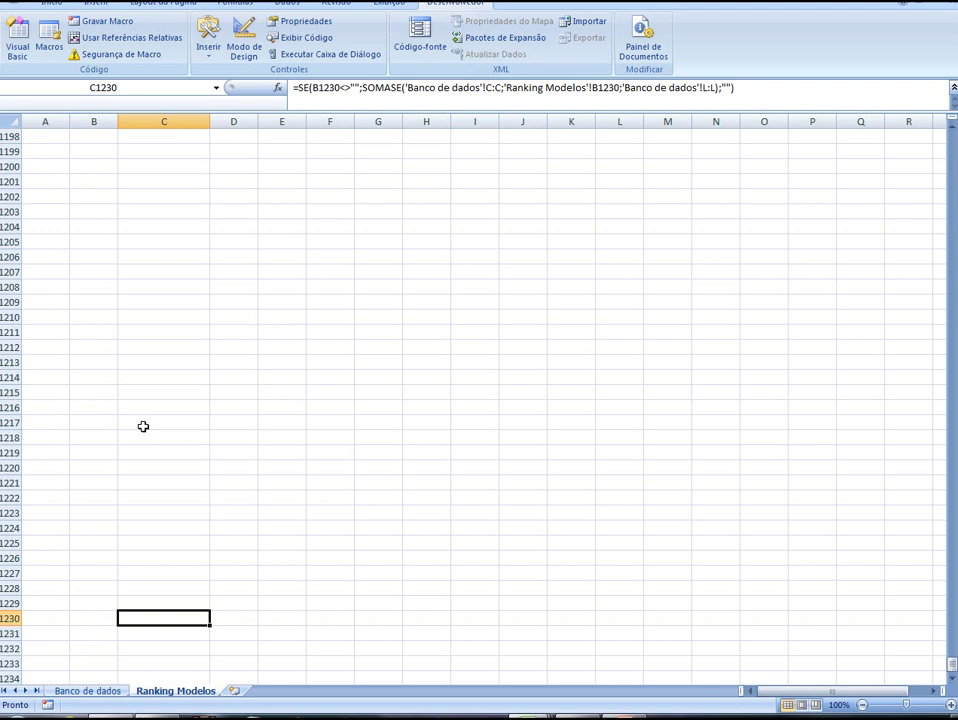
{"action": "key", "text": "Down"}
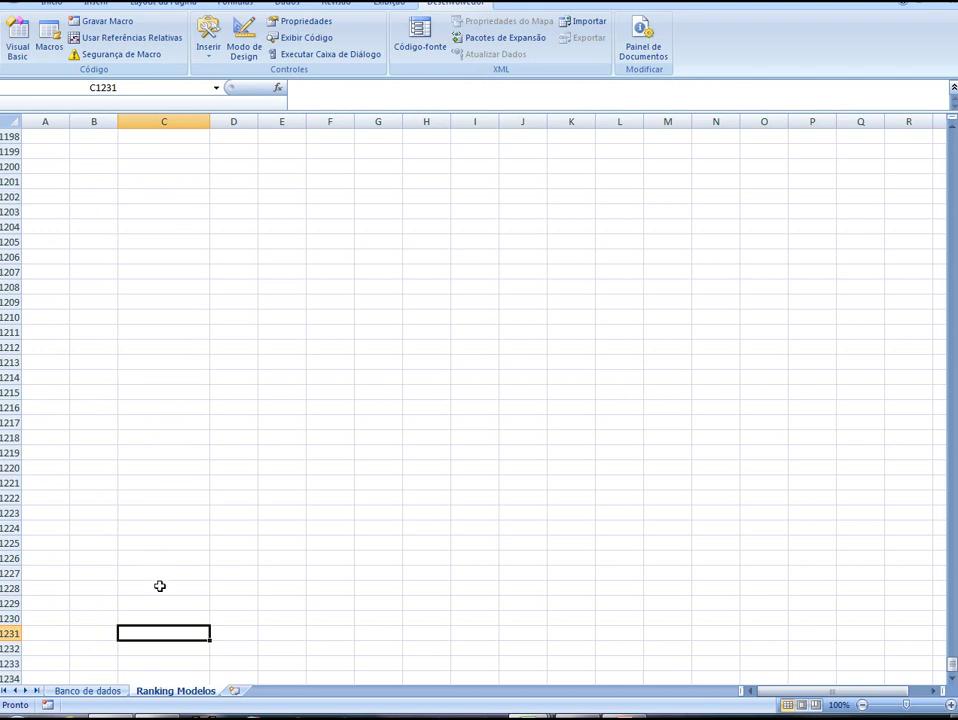
{"action": "key", "text": "Up"}
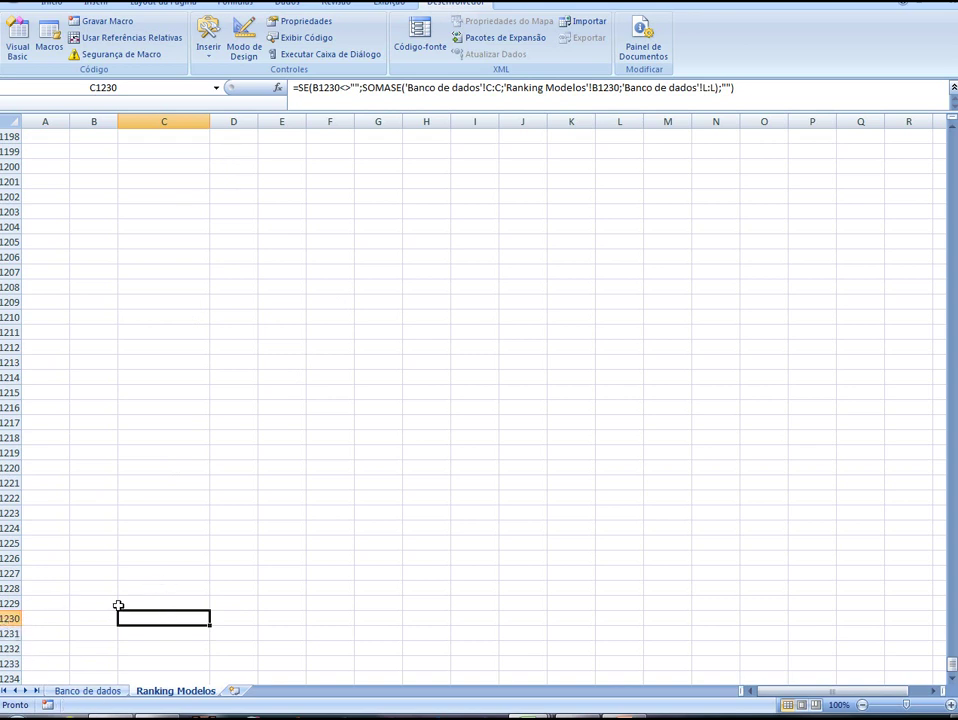
{"action": "key", "text": "ctrl+Up"}
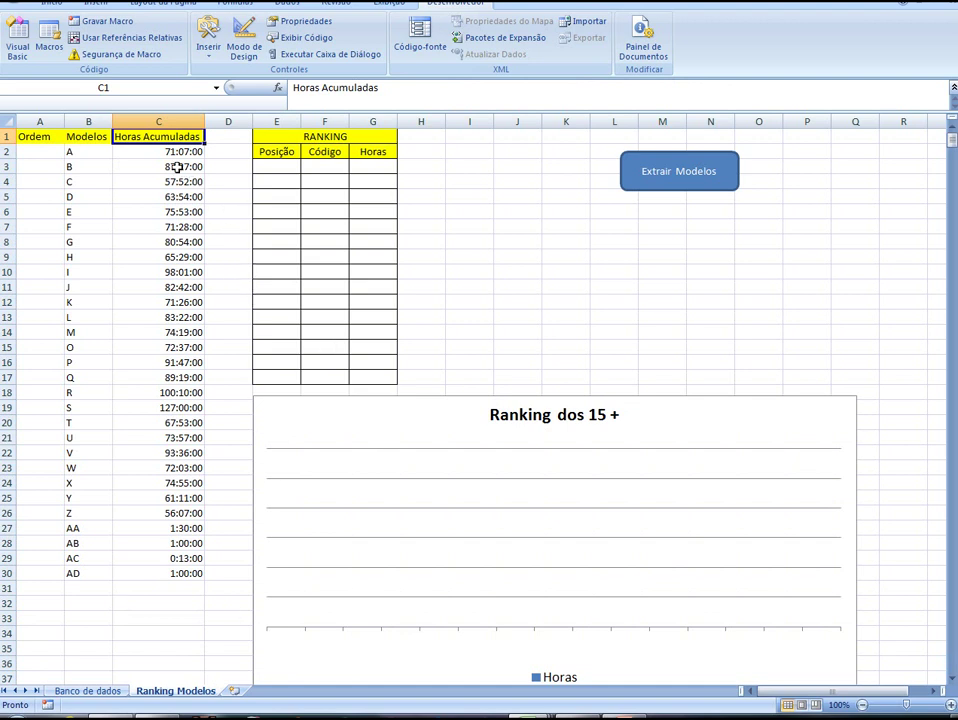
Clear the model codes in B2:B30 to check how the C2 formula handles blanks, and undo the deletion
{"action": "left_click", "coordinate": [97, 156]}
{"action": "left_click_drag", "start_coordinate": [135, 162], "coordinate": [88, 569]}
{"action": "key", "text": "Delete"}
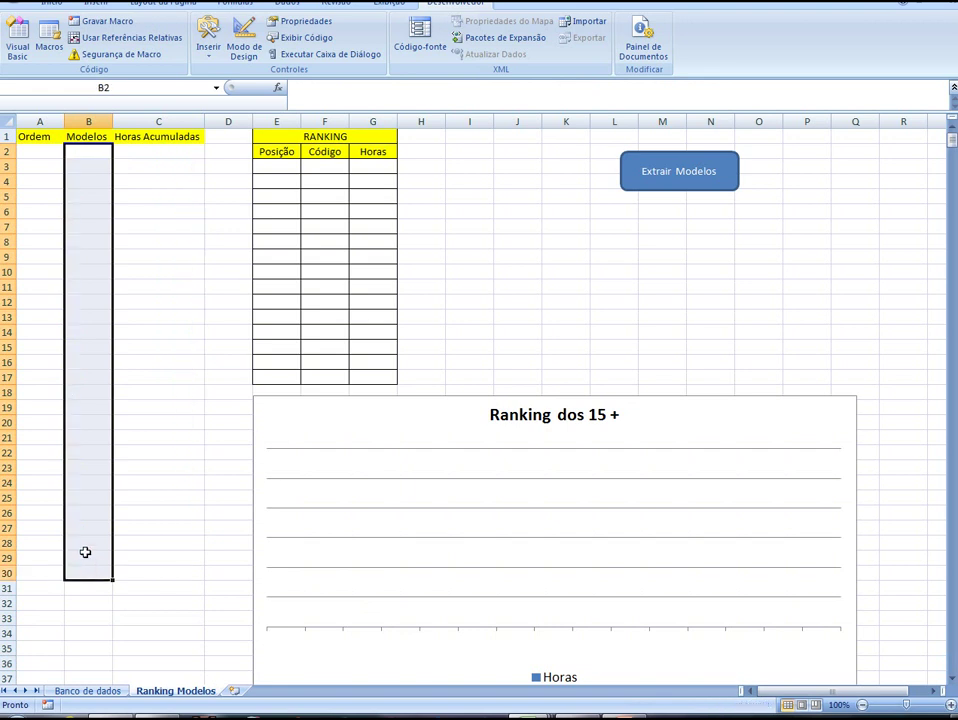
{"action": "left_click", "coordinate": [160, 152]}
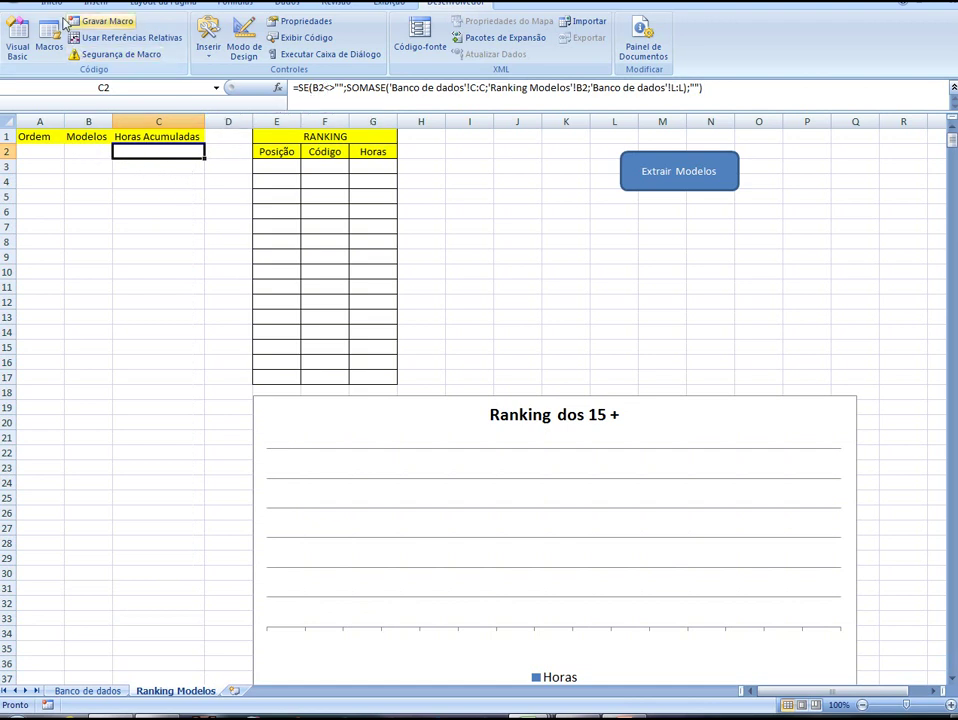
{"action": "key", "text": "ctrl+z"}
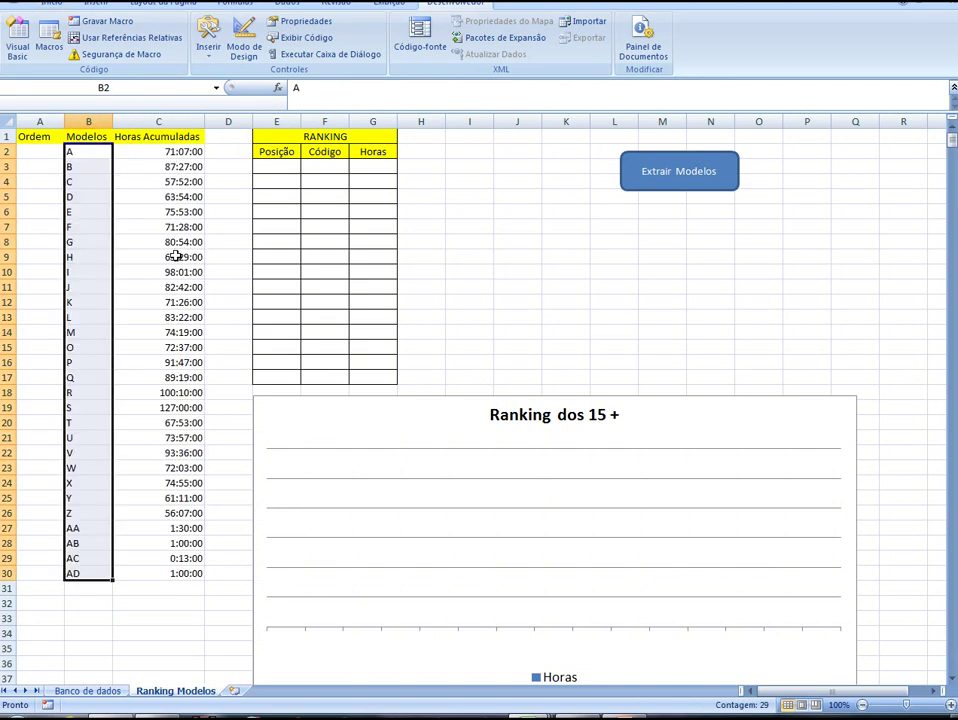
{"action": "left_click", "coordinate": [124, 436]}
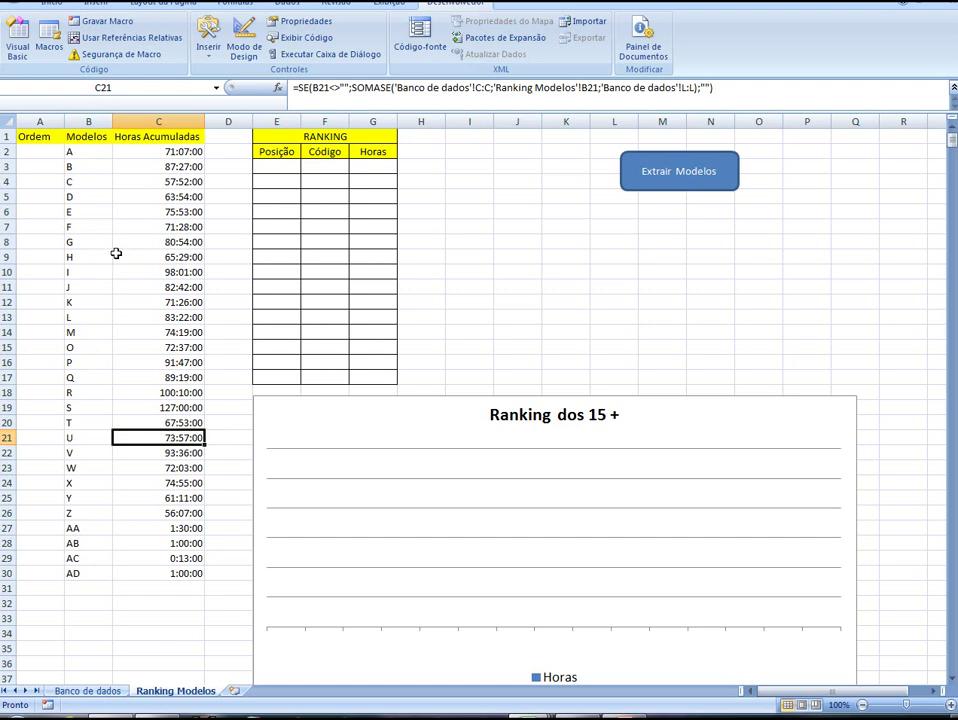
Enter the formula =ORDEM(C2;C2:C1230) in A2 to rank the first model by its accumulated hours
{"action": "left_click", "coordinate": [38, 151]}
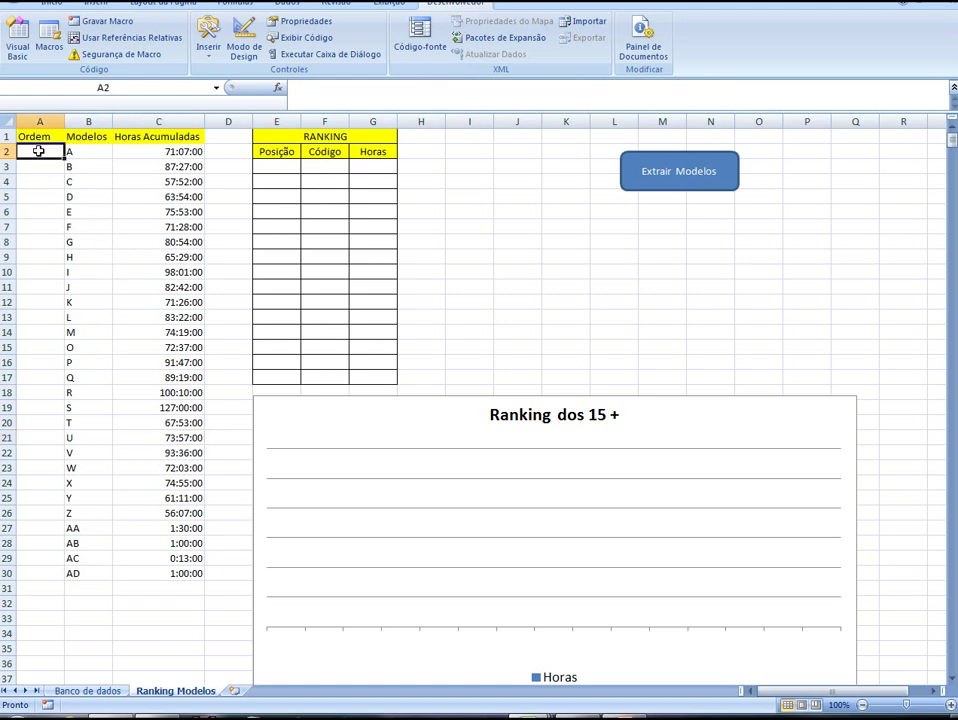
{"action": "type", "text": "="}
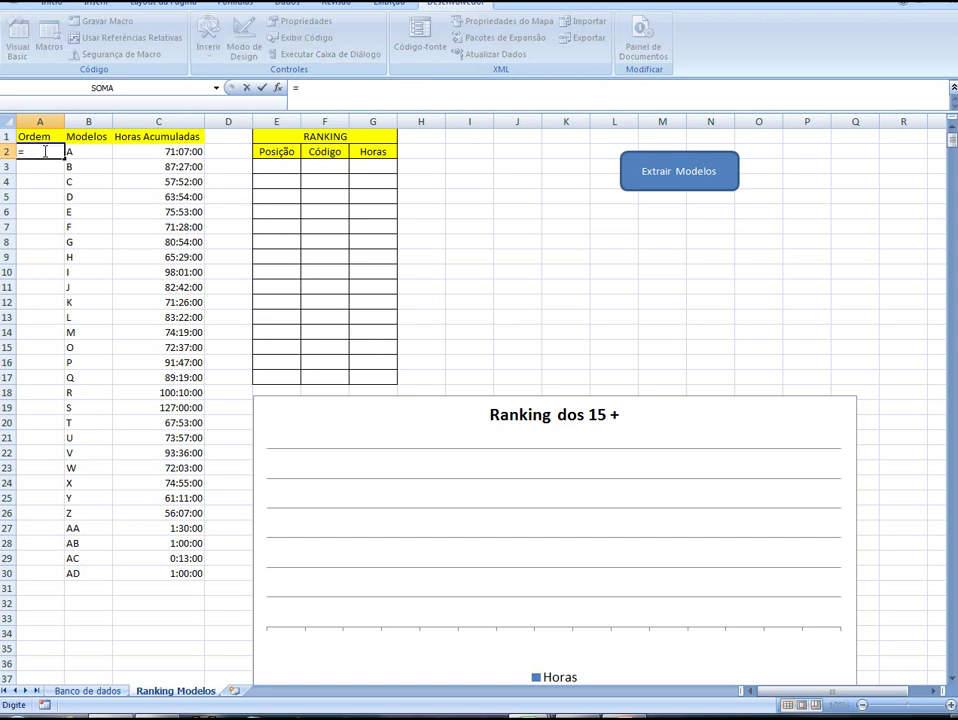
{"action": "type", "text": "or"}
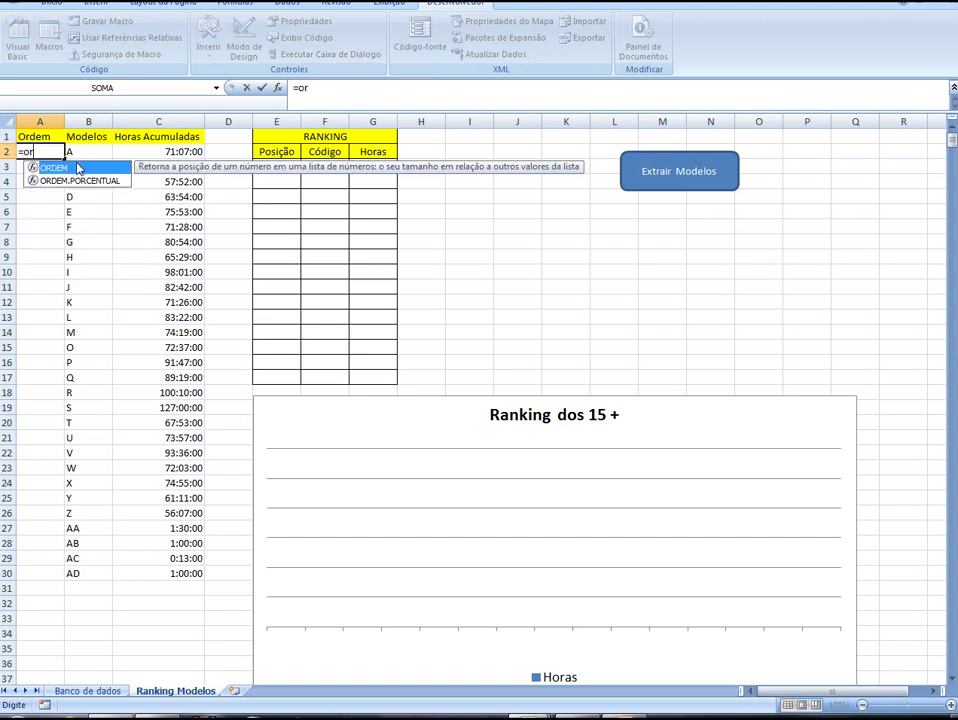
{"action": "double_click", "coordinate": [48, 168]}
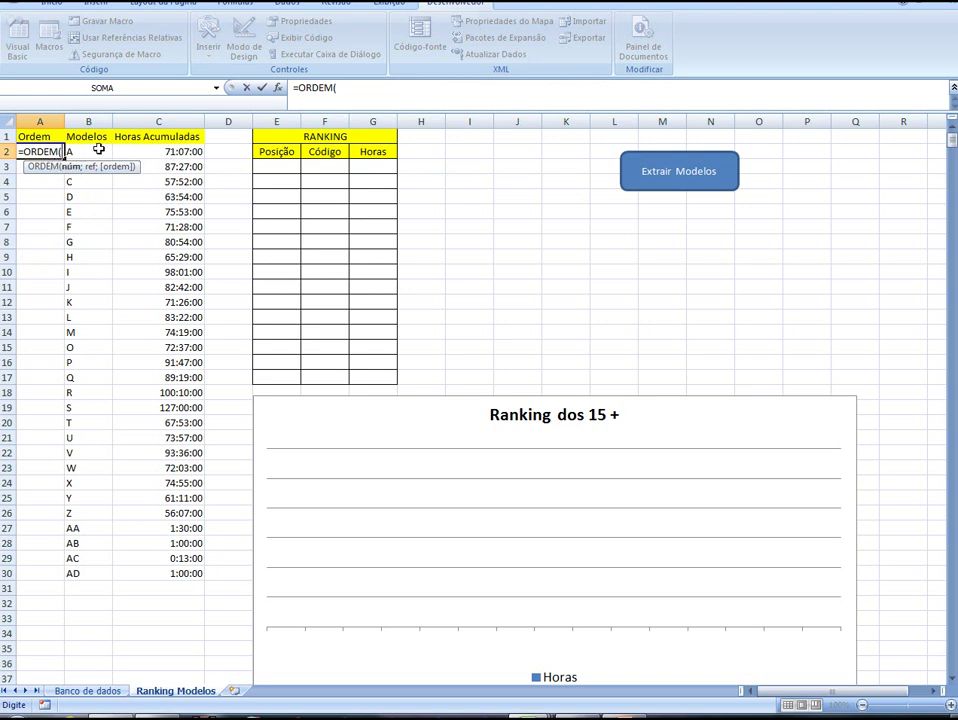
{"action": "left_click", "coordinate": [172, 155]}
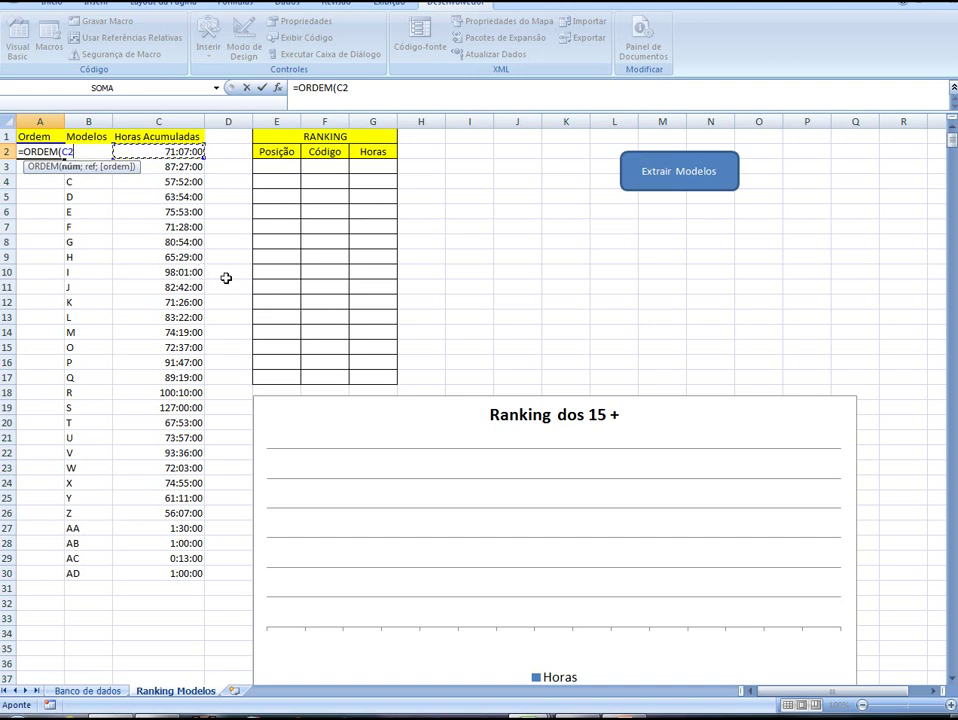
{"action": "type", "text": ";"}
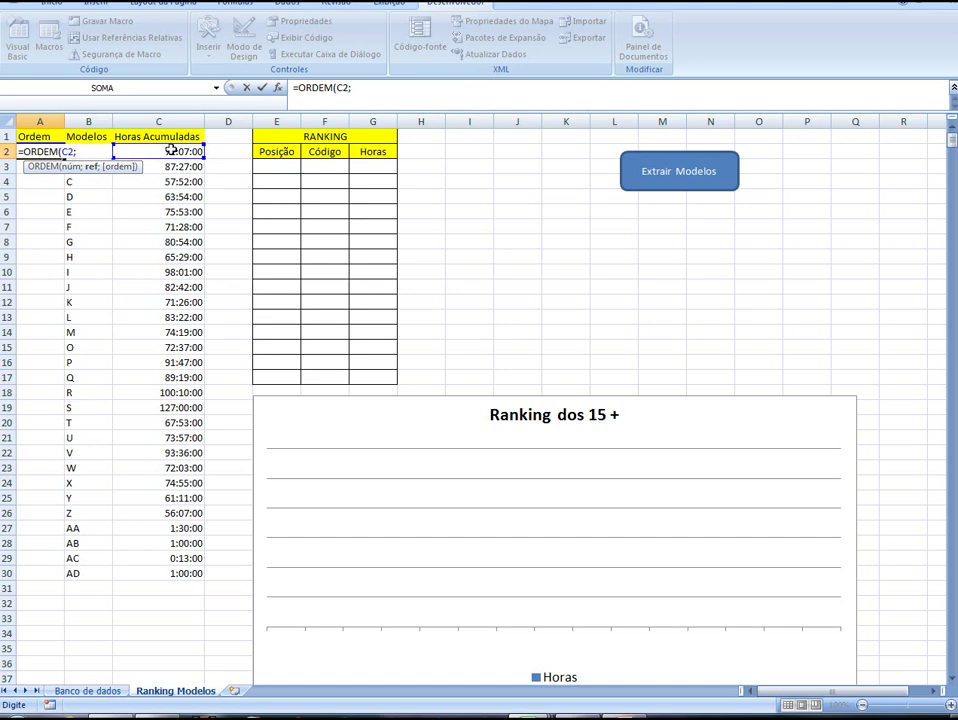
{"action": "left_click_drag", "start_coordinate": [172, 150], "coordinate": [186, 569]}
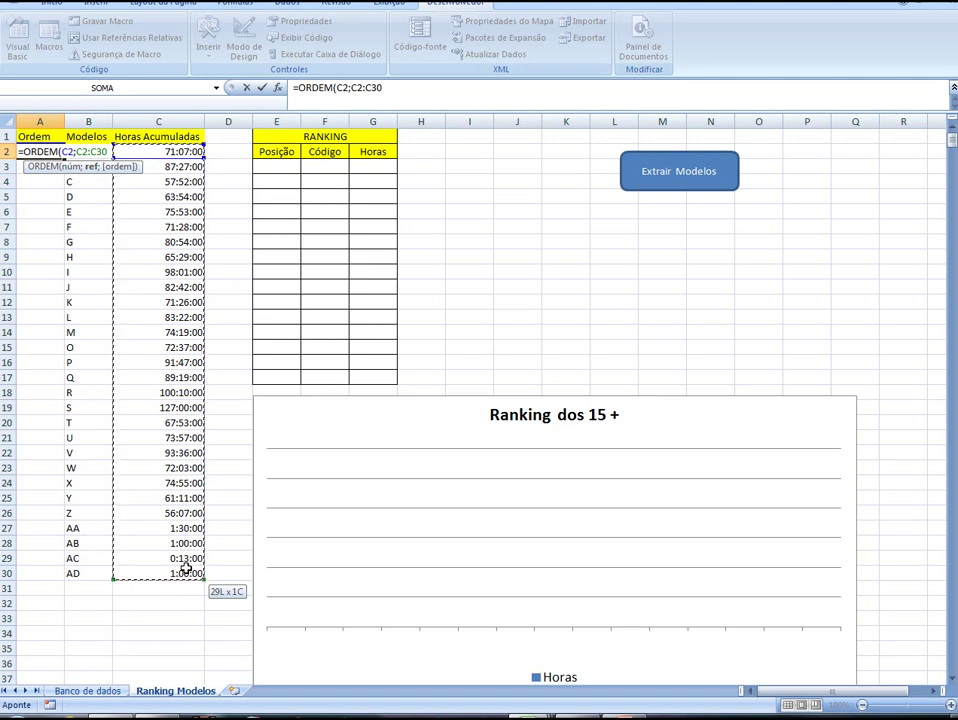
{"action": "left_click_drag", "start_coordinate": [186, 568], "coordinate": [188, 567]}
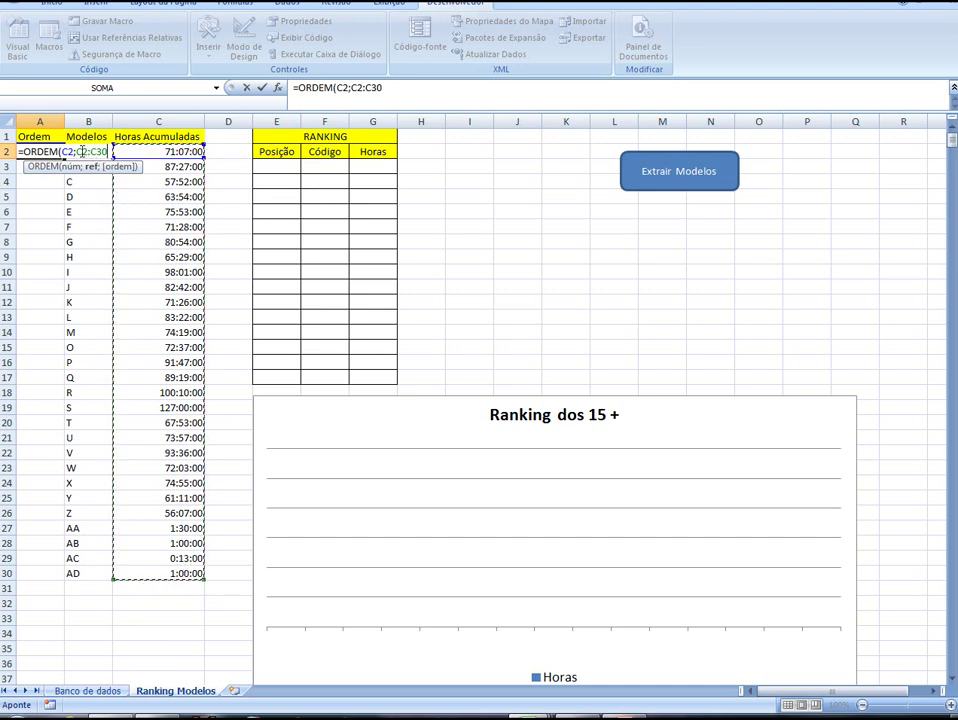
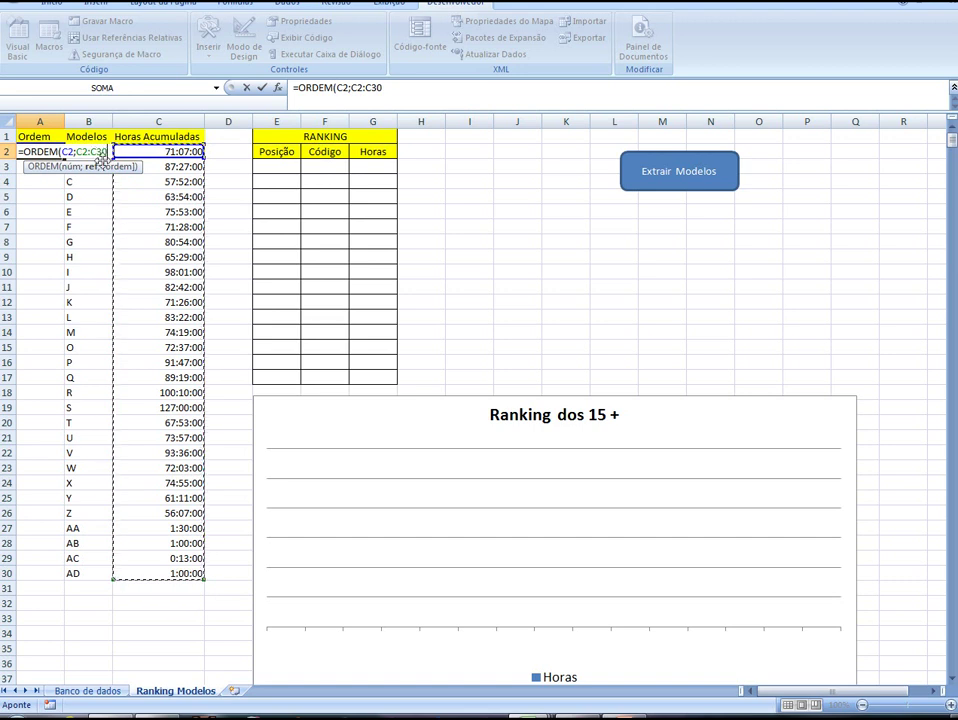
{"action": "left_click_drag", "start_coordinate": [97, 152], "coordinate": [115, 153]}
{"action": "type", "text": "123"}
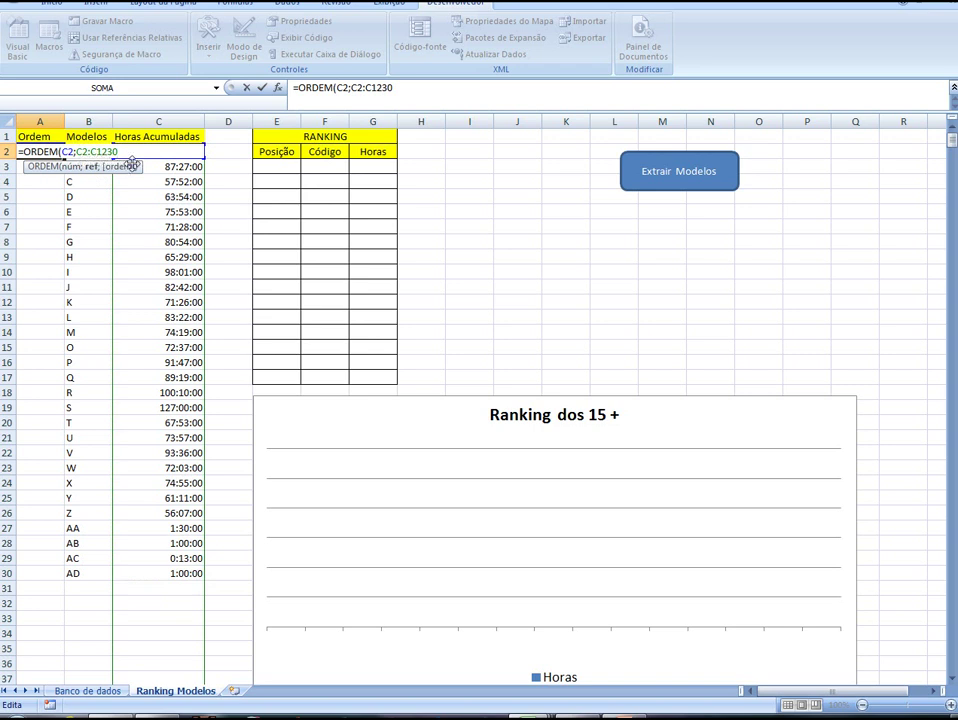
{"action": "key", "text": "Return"}
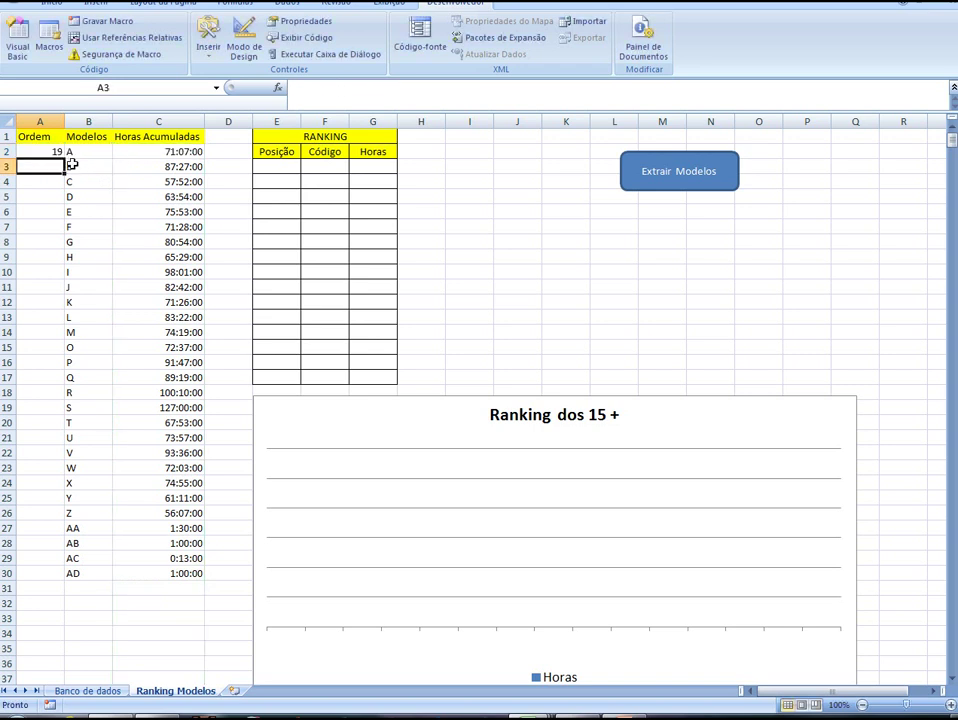
Fill the ORDEM formula from A2 down to A30, alongside the extracted model codes
{"action": "left_click", "coordinate": [50, 151]}
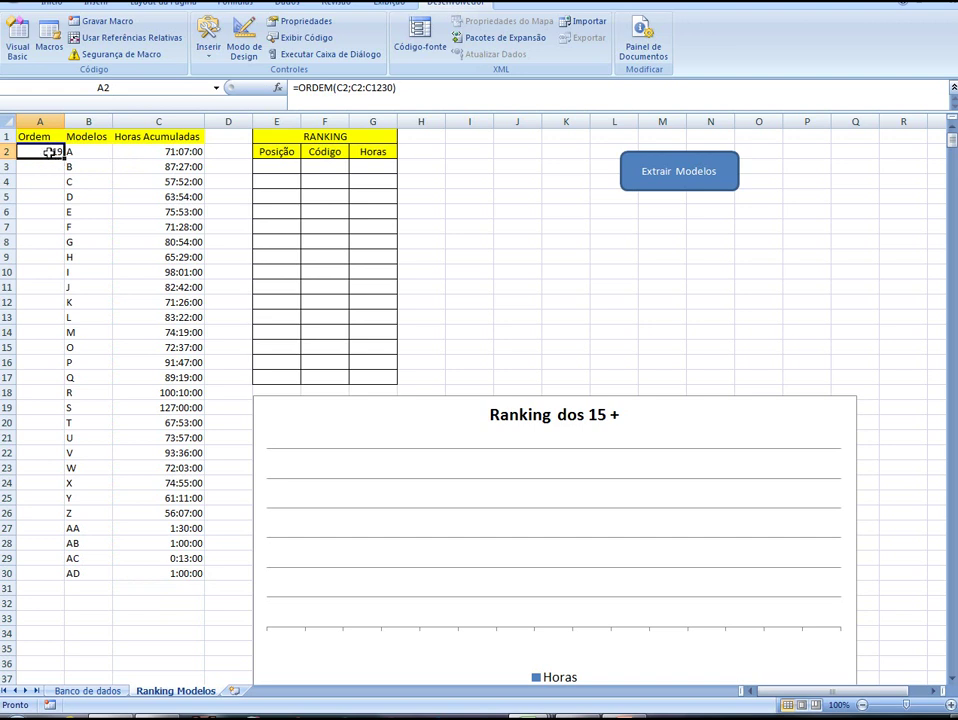
{"action": "left_click", "coordinate": [99, 155]}
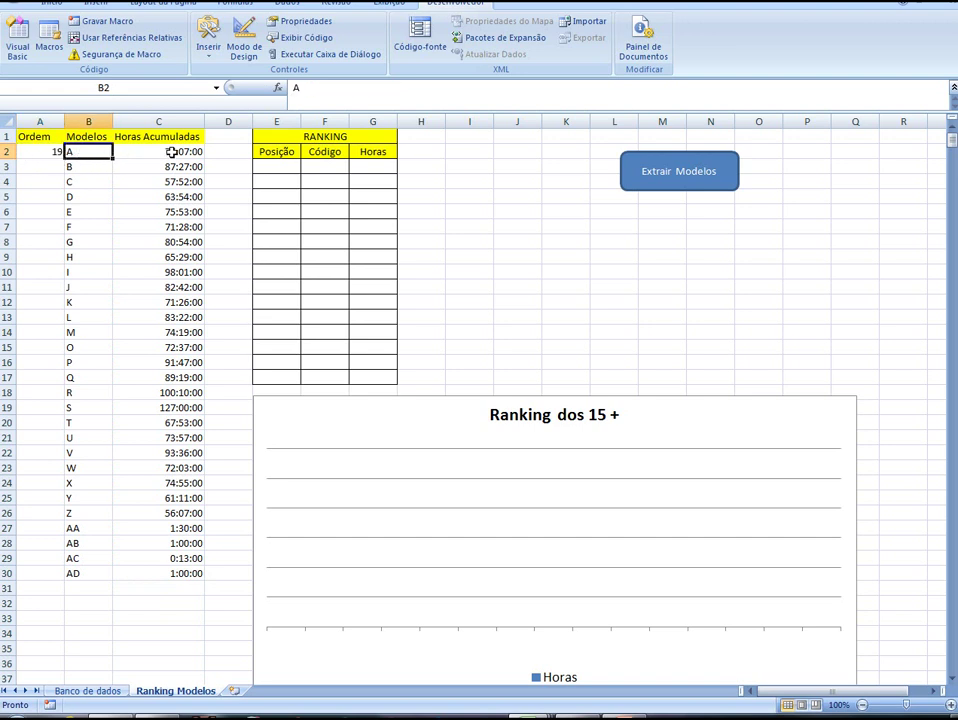
{"action": "left_click_drag", "start_coordinate": [79, 152], "coordinate": [72, 568]}
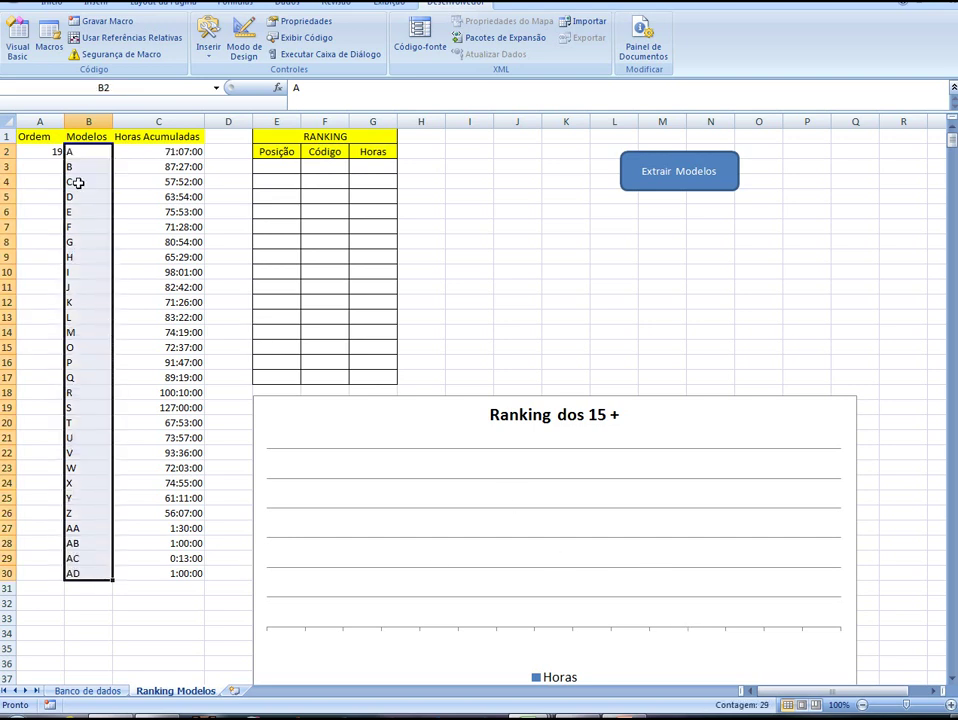
{"action": "left_click", "coordinate": [44, 150]}
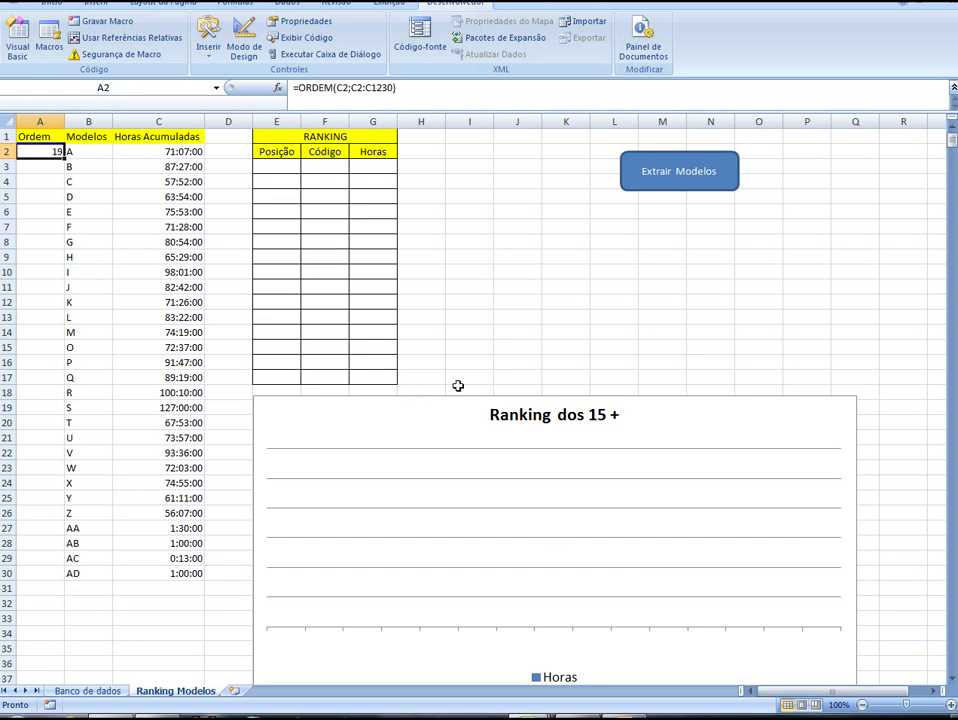
{"action": "left_click_drag", "start_coordinate": [64, 157], "coordinate": [51, 577]}
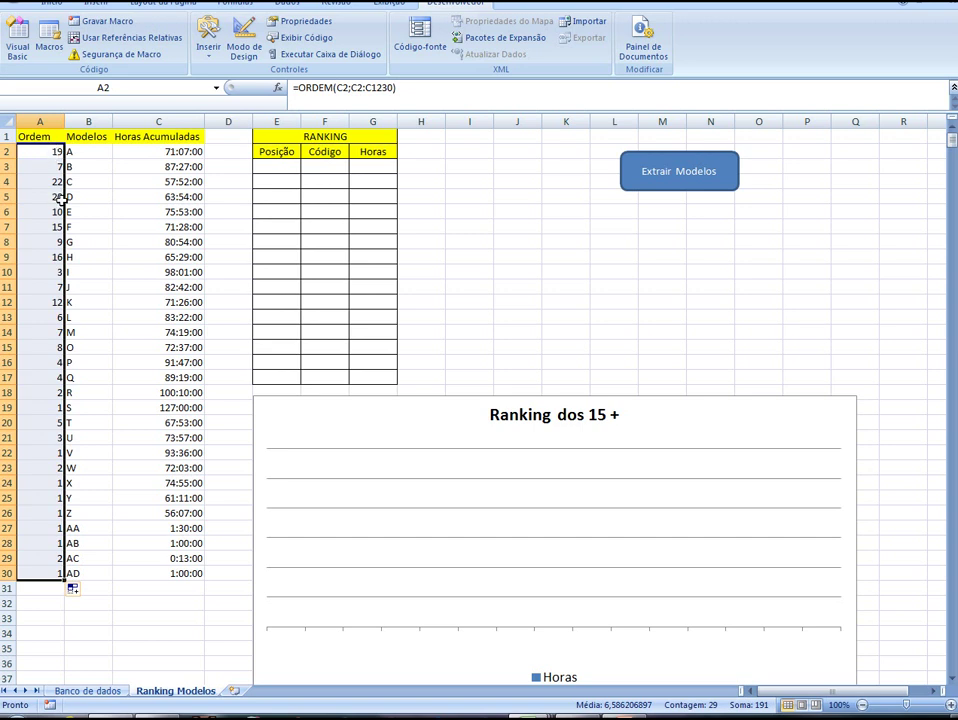
Compare the ORDEM formulas in A2, A3 and A4 to examine how their reference ranges shift
{"action": "left_click", "coordinate": [60, 153]}
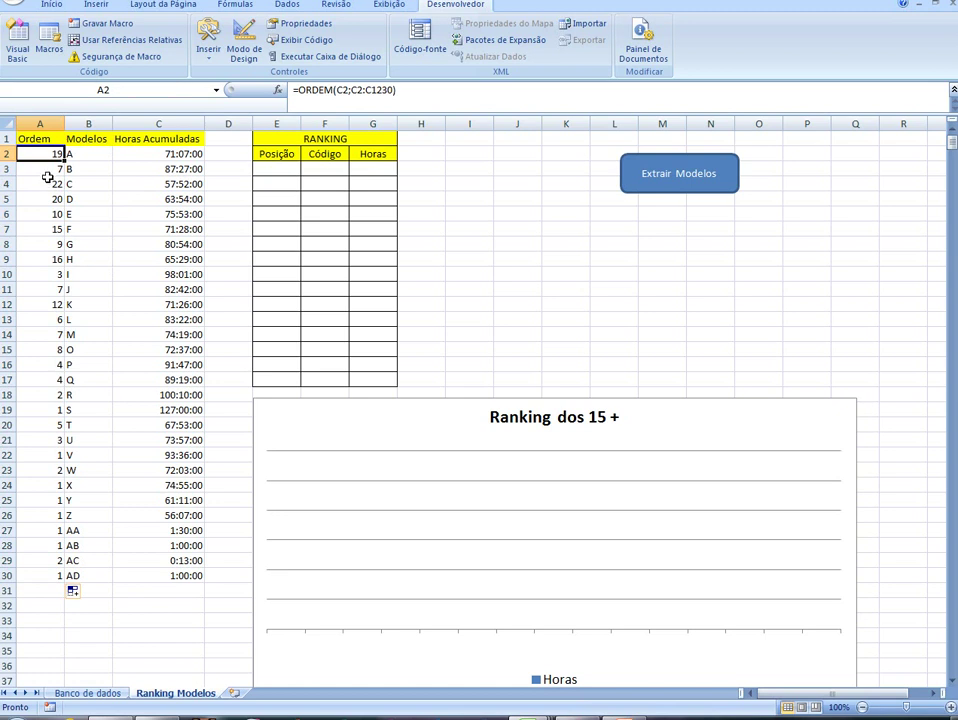
{"action": "left_click", "coordinate": [60, 168]}
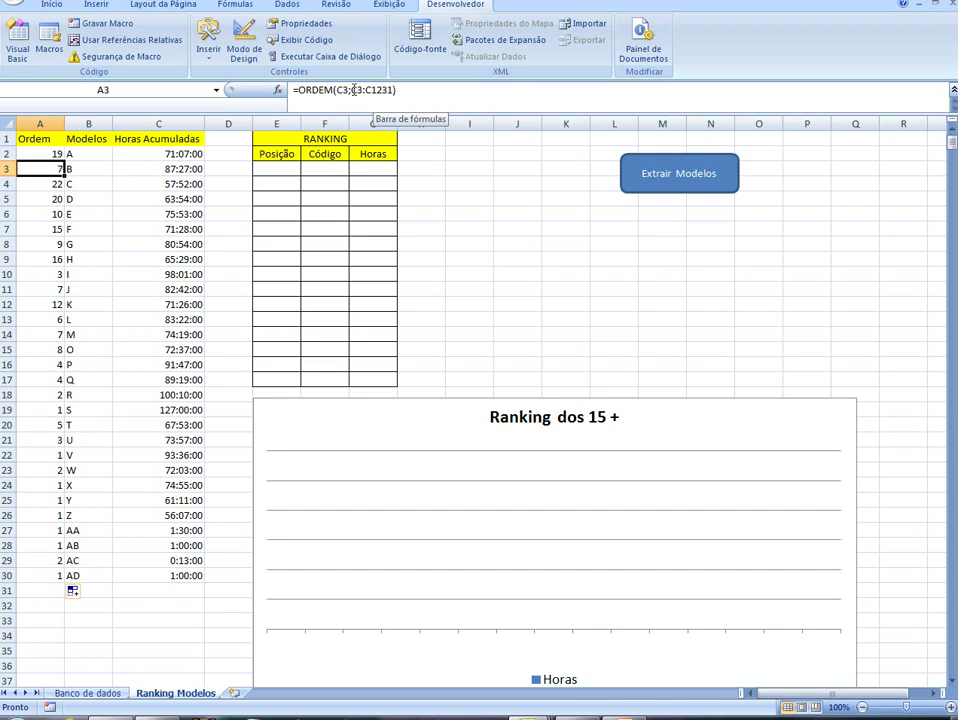
{"action": "left_click", "coordinate": [38, 153]}
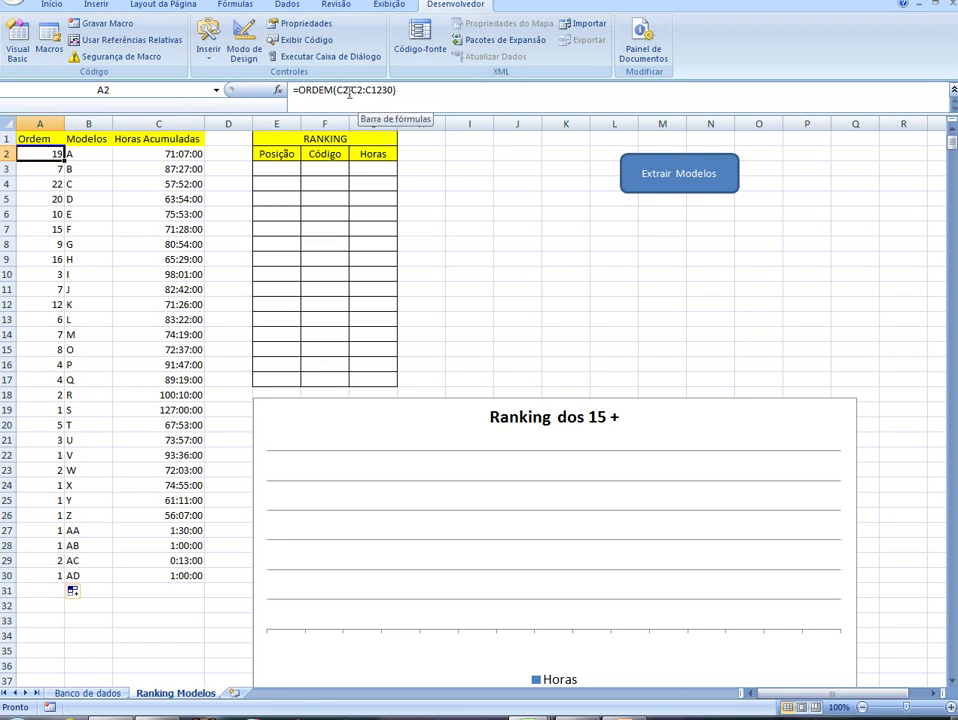
{"action": "left_click", "coordinate": [58, 169]}
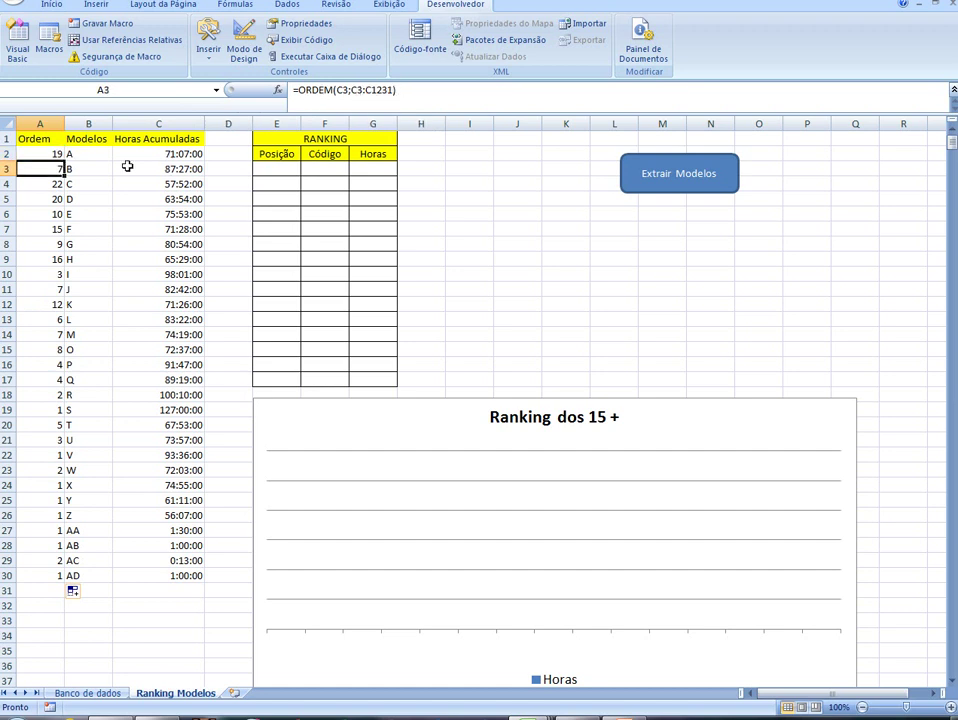
{"action": "left_click", "coordinate": [58, 184]}
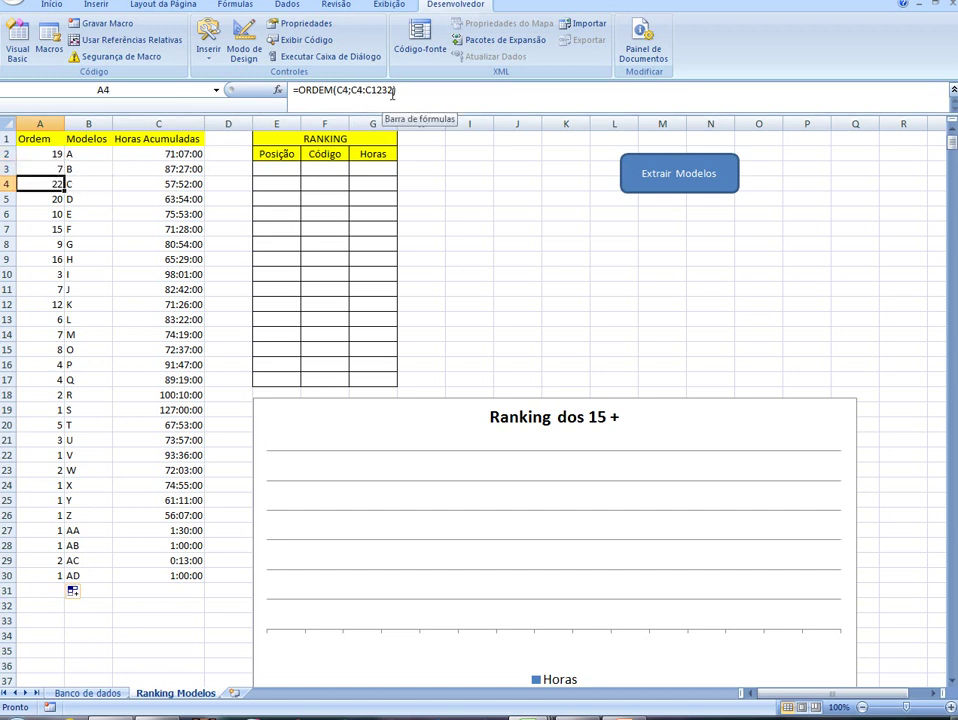
Lock the range in A2's formula as =ORDEM(C2;$C$2:$C$1230) and refill it down the Ordem column to A30
{"action": "left_click", "coordinate": [47, 154]}
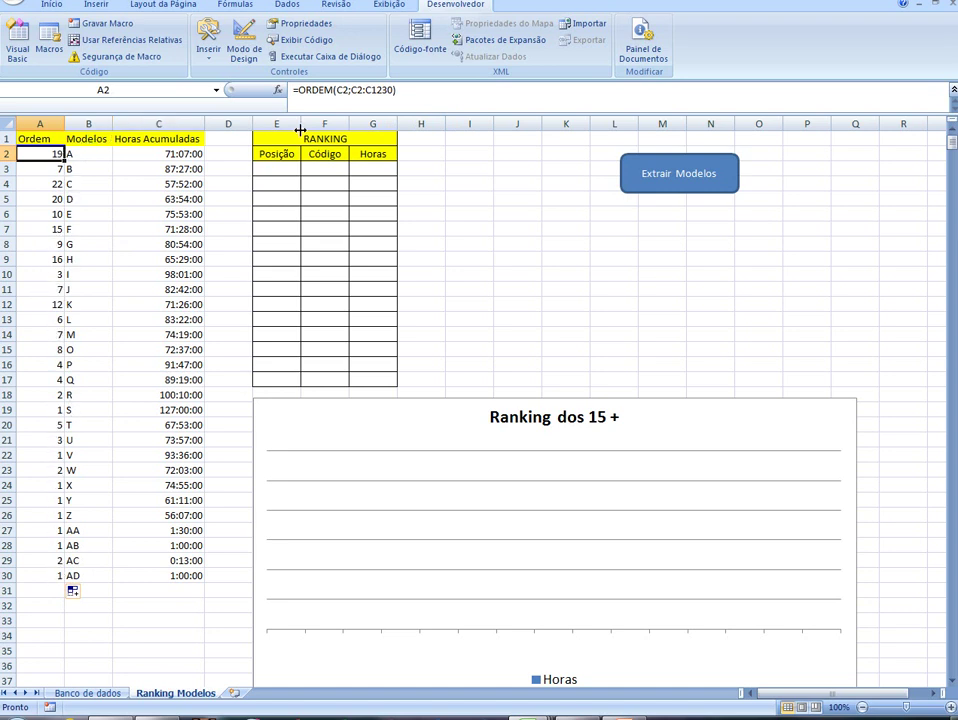
{"action": "left_click_drag", "start_coordinate": [351, 90], "coordinate": [389, 90]}
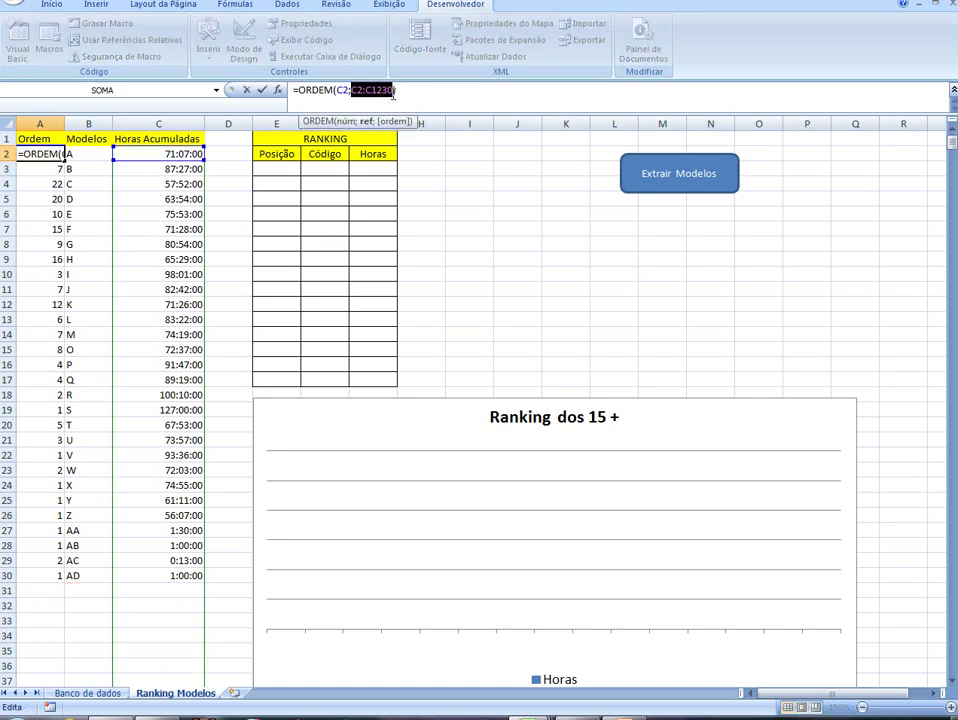
{"action": "key", "text": "F4"}
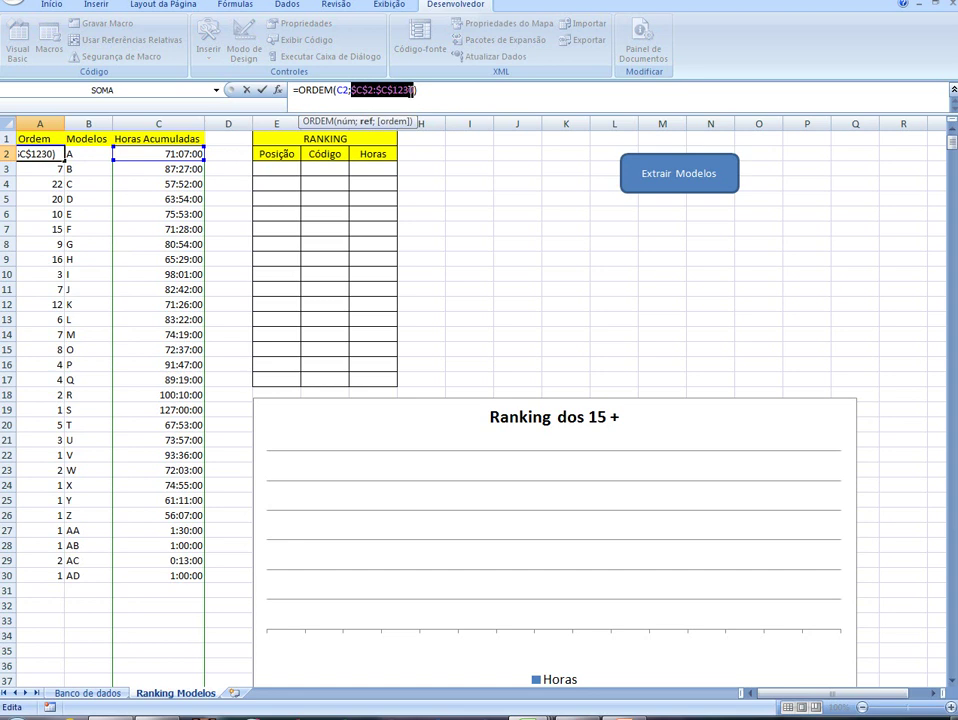
{"action": "key", "text": "Return"}
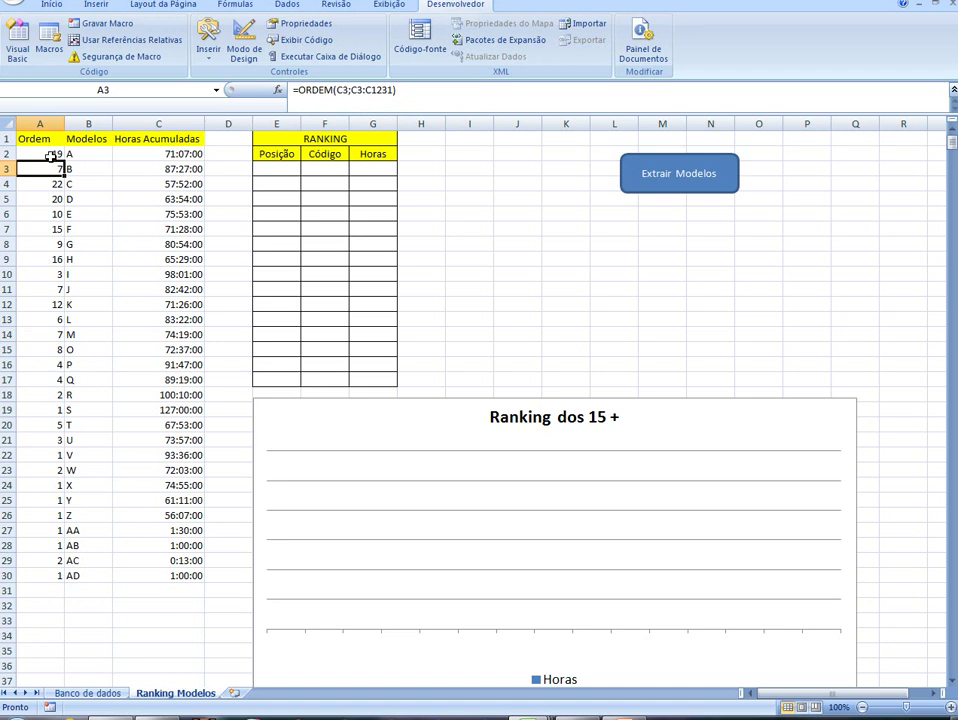
{"action": "left_click", "coordinate": [50, 156]}
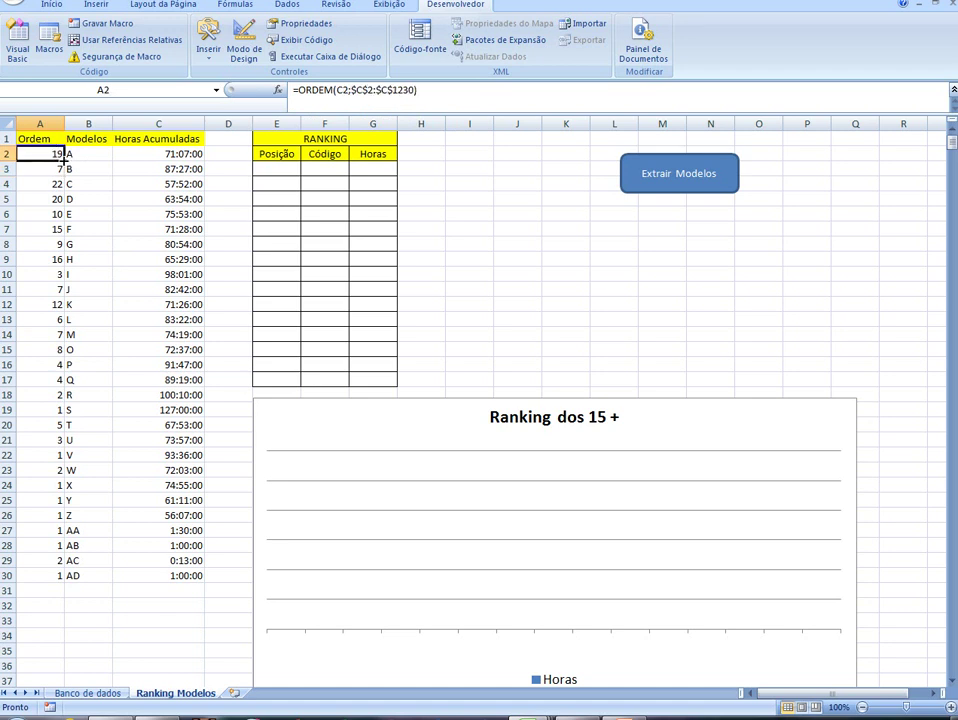
{"action": "double_click", "coordinate": [63, 160]}
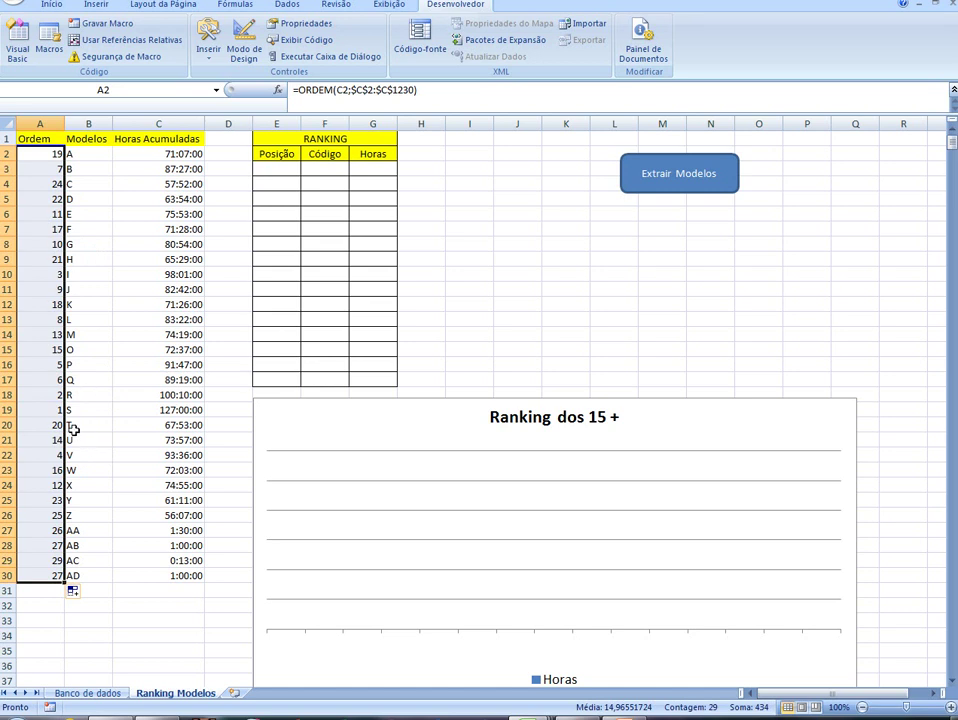
{"action": "left_click", "coordinate": [47, 406]}
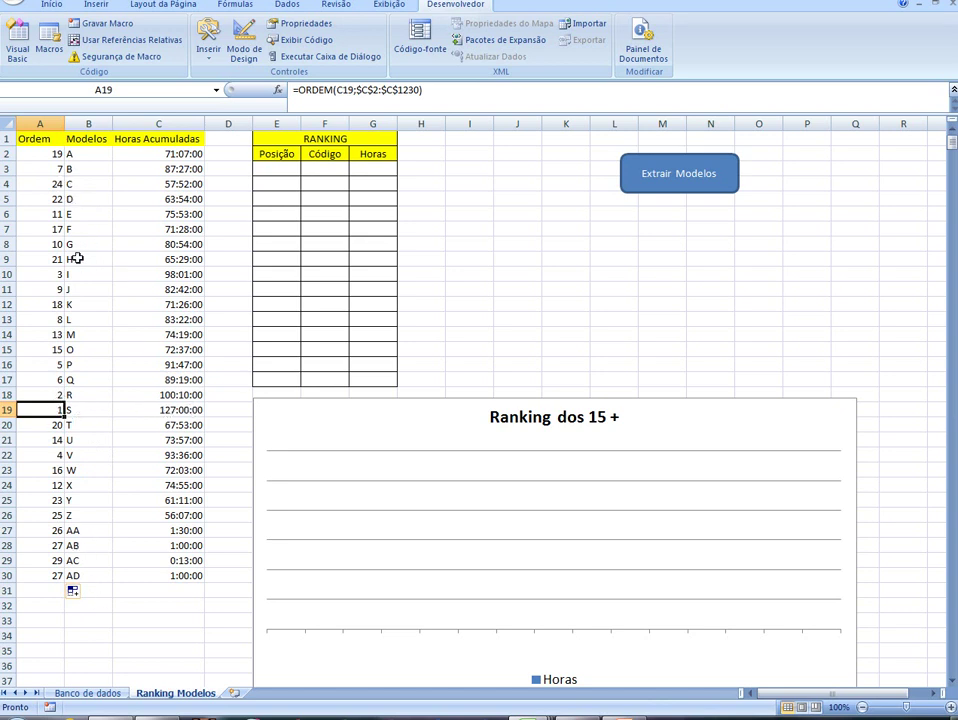
{"action": "left_click", "coordinate": [46, 156]}
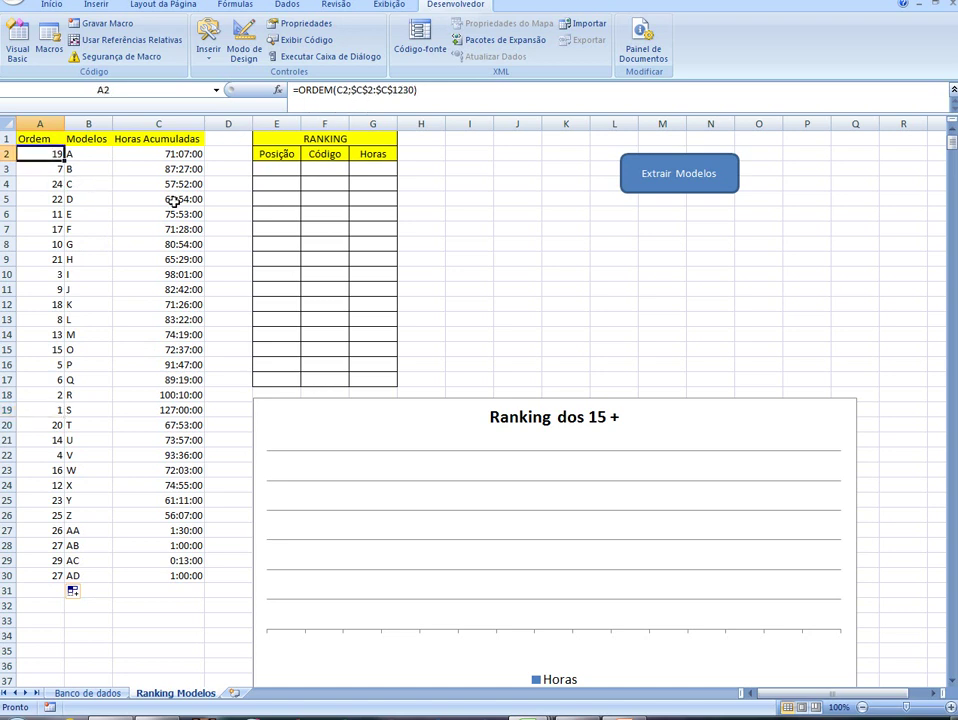
Extend the ORDEM formula from A30 down to A1230
{"action": "left_click", "coordinate": [49, 576]}
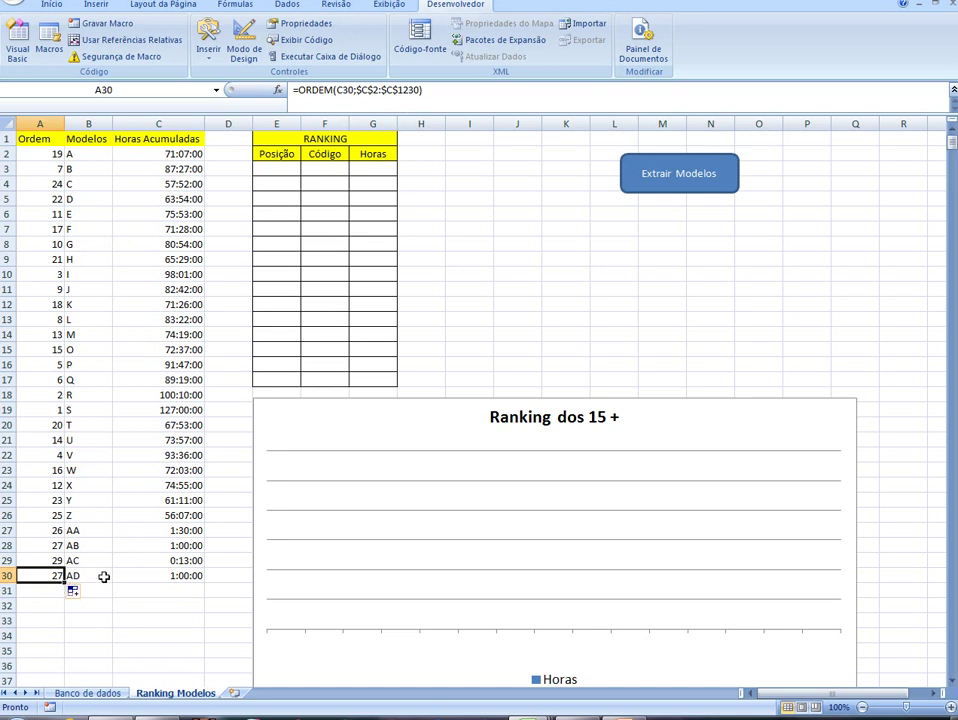
{"action": "left_click_drag", "start_coordinate": [65, 582], "coordinate": [68, 663]}
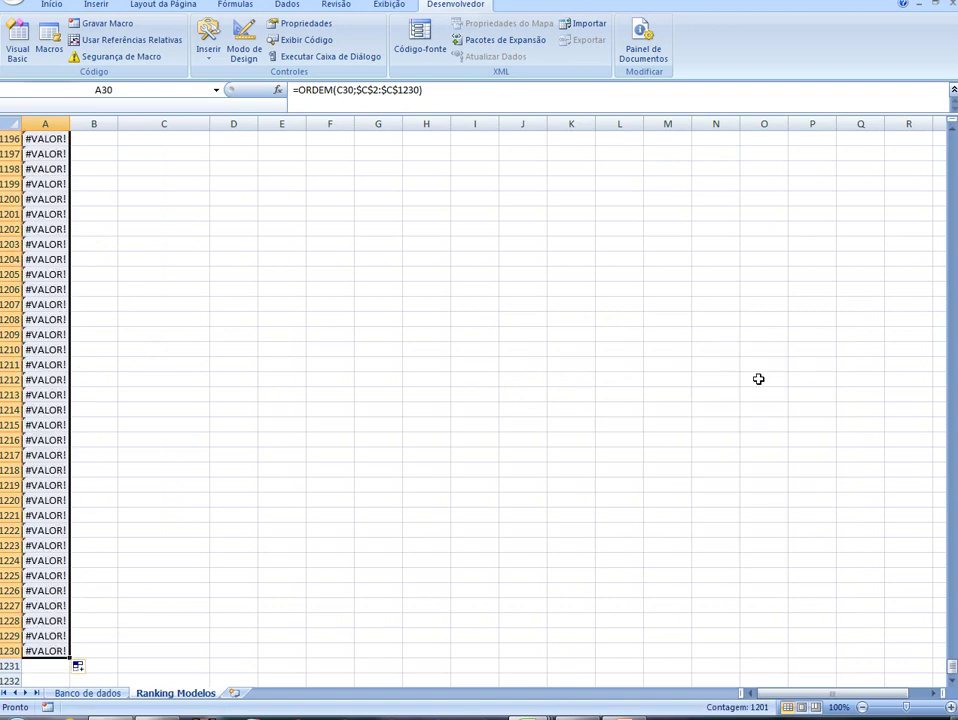
{"action": "left_click_drag", "start_coordinate": [953, 668], "coordinate": [952, 145]}
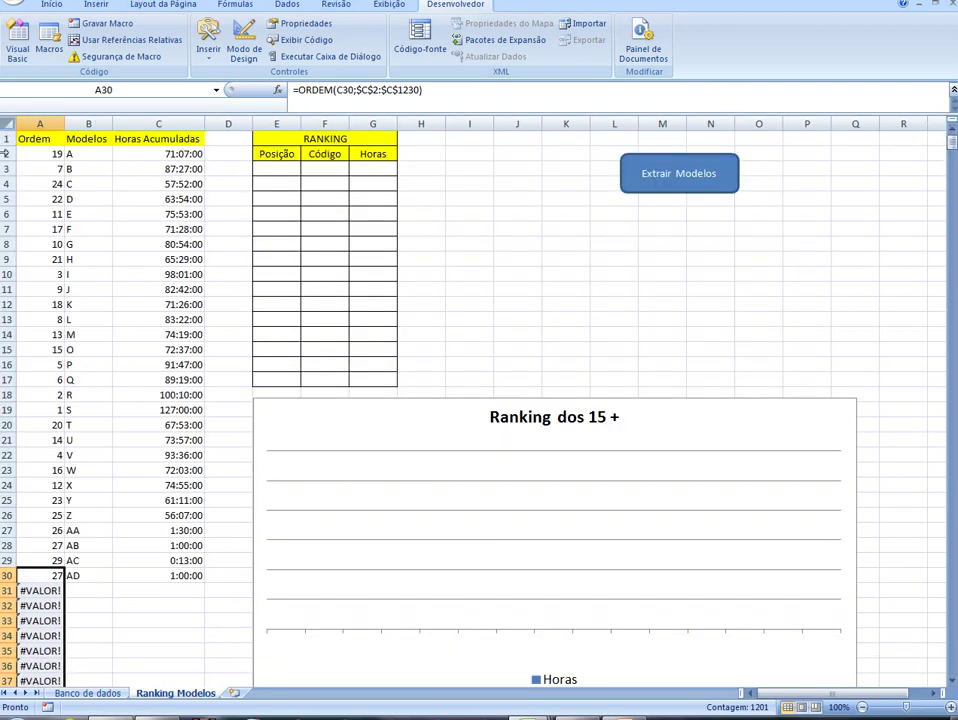
Wrap A2's rank formula in a blank check: =SE(B2<>"";ORDEM(C2;$C$2:$C$1230);"")
{"action": "left_click", "coordinate": [30, 153]}
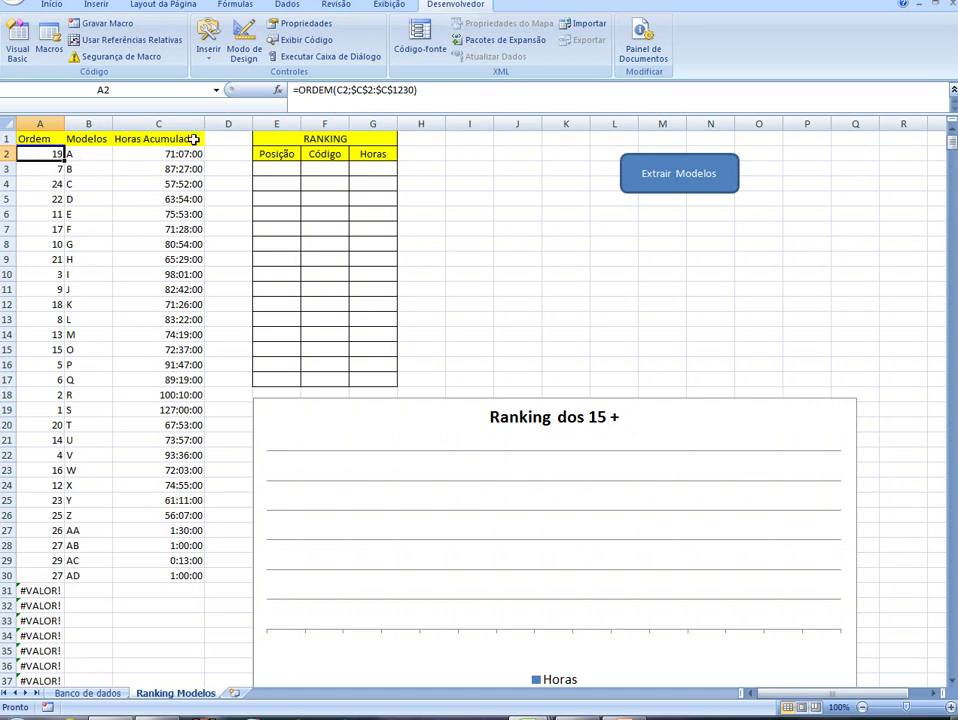
{"action": "left_click", "coordinate": [297, 90]}
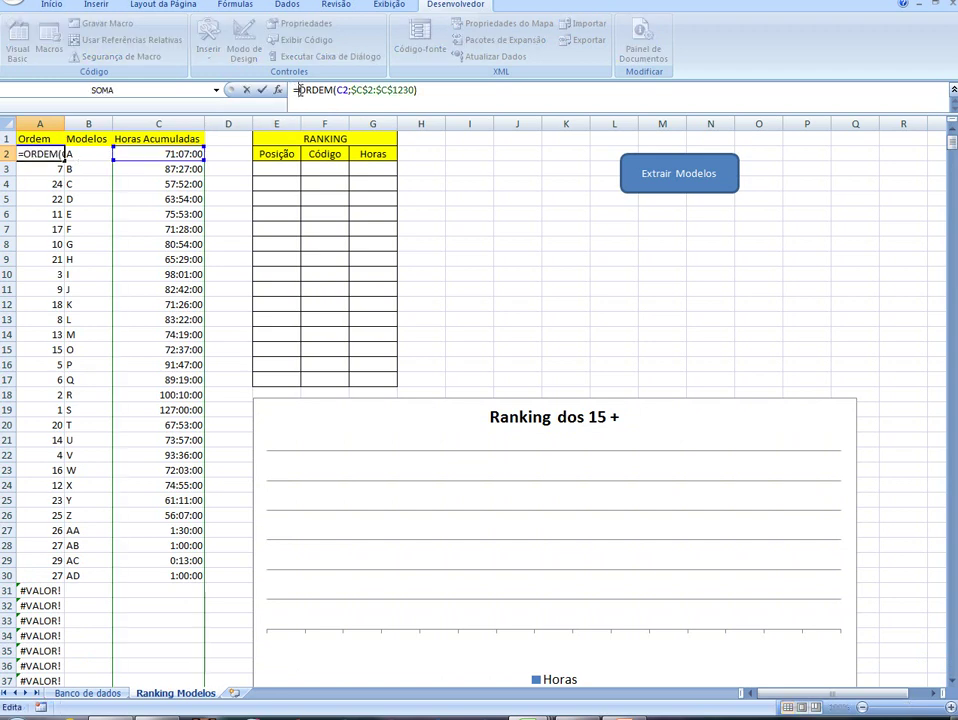
{"action": "type", "text": "SE("}
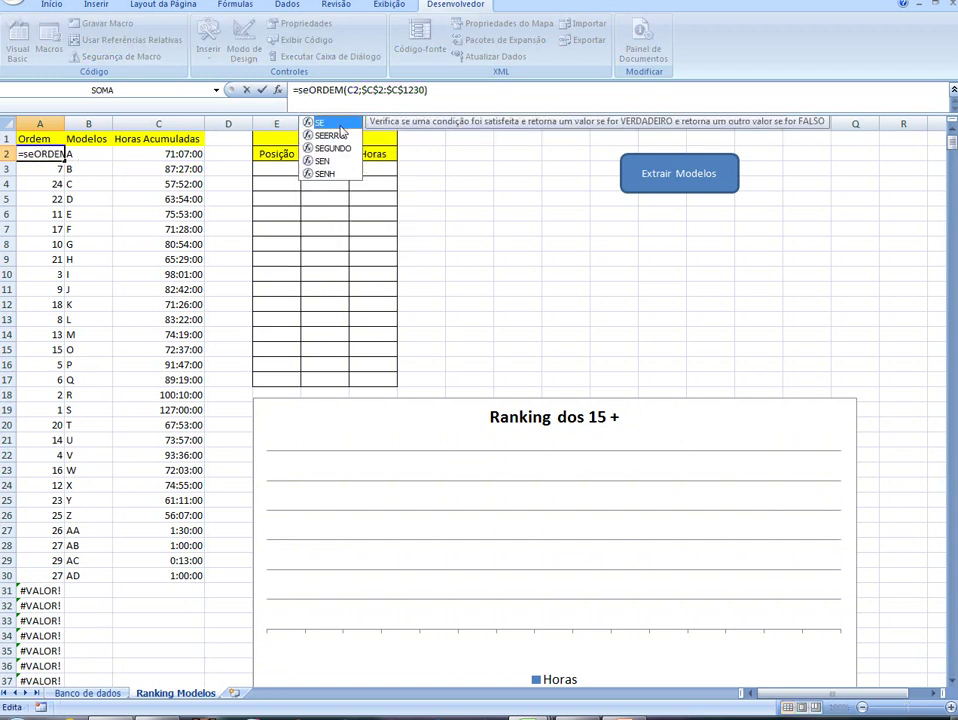
{"action": "left_click", "coordinate": [83, 157]}
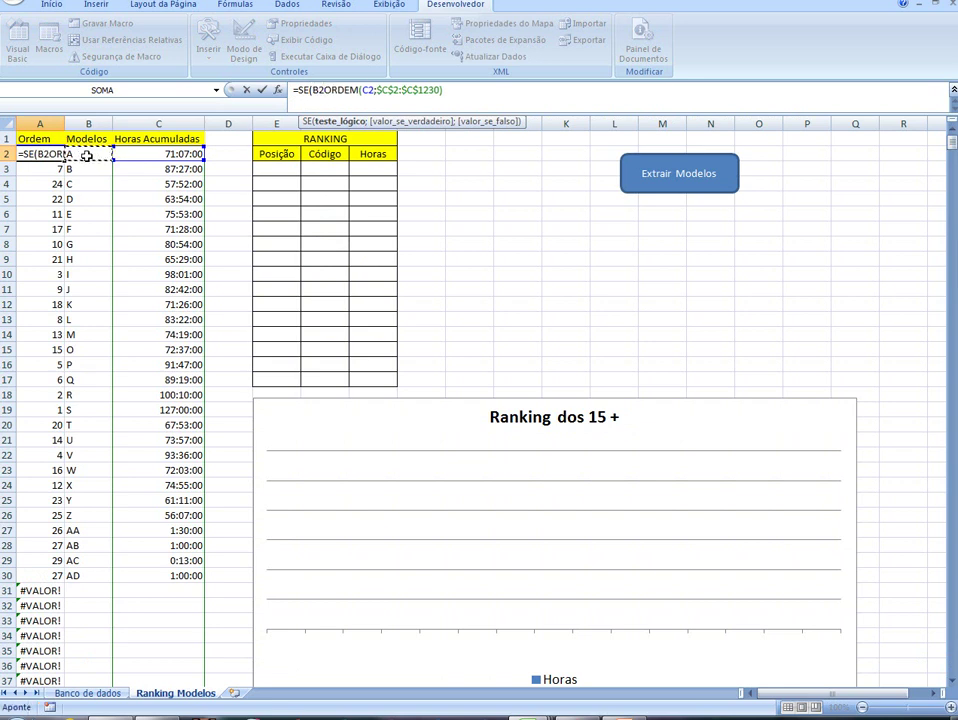
{"action": "type", "text": "<>"}
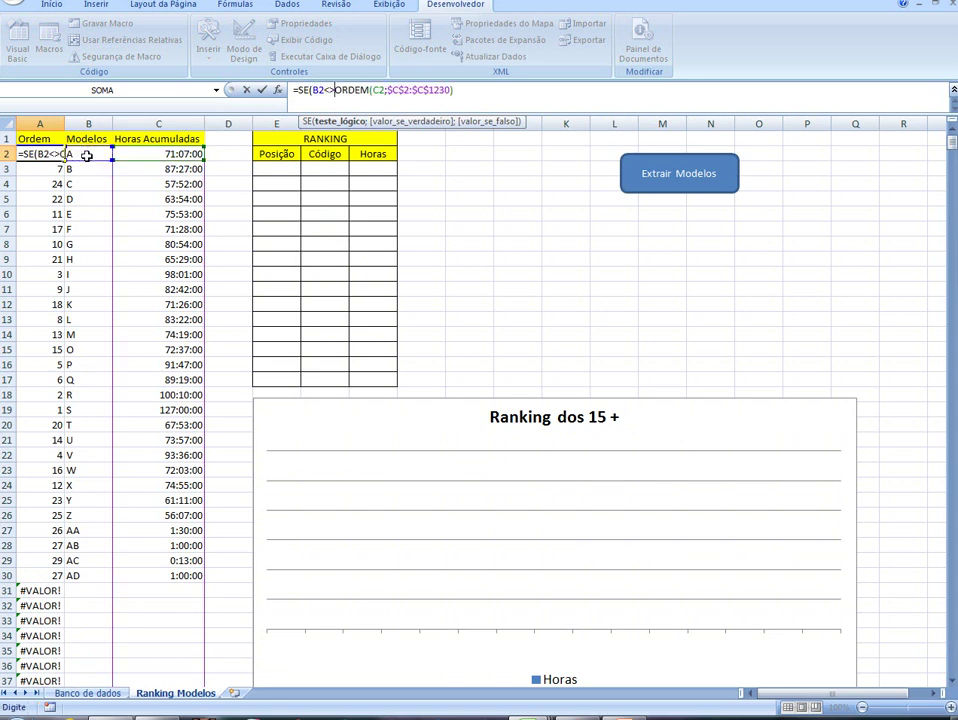
{"action": "type", "text": "\"\""}
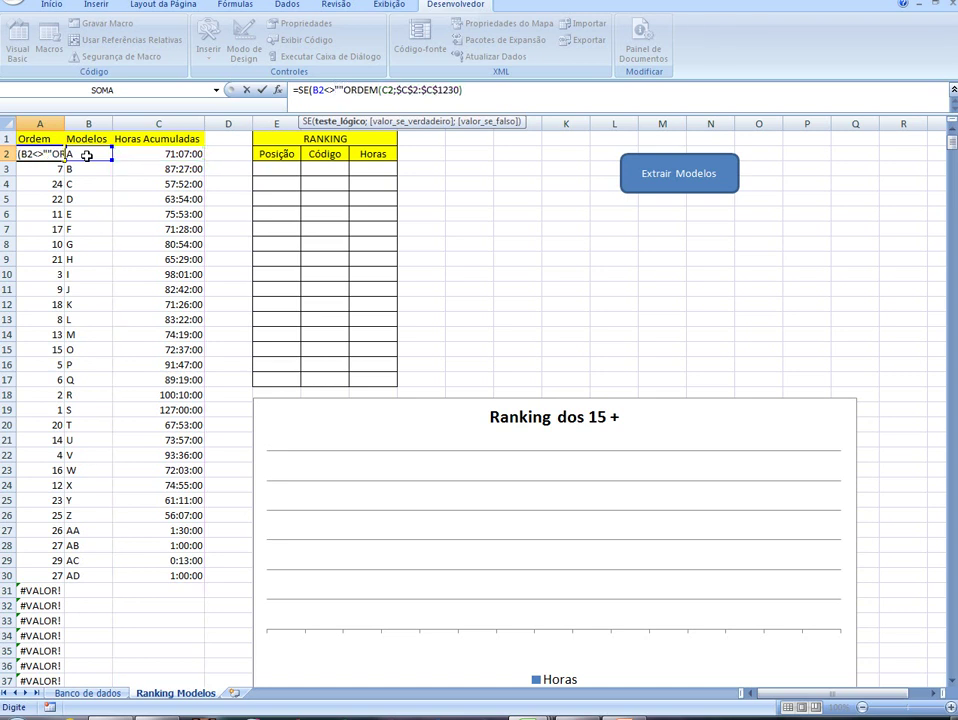
{"action": "type", "text": ";"}
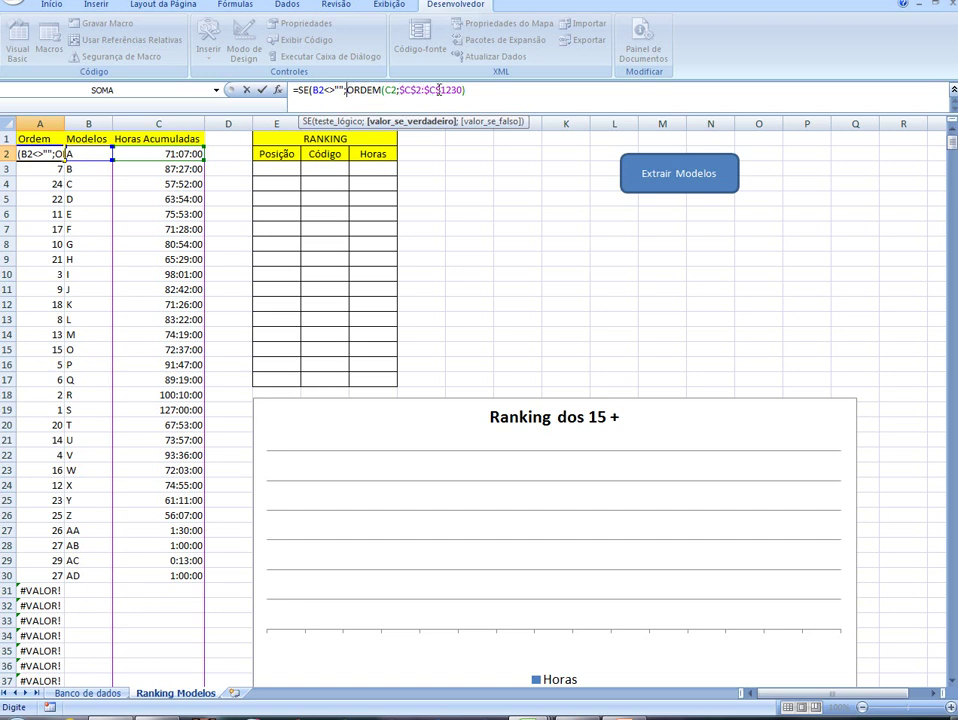
{"action": "type", "text": ";"}
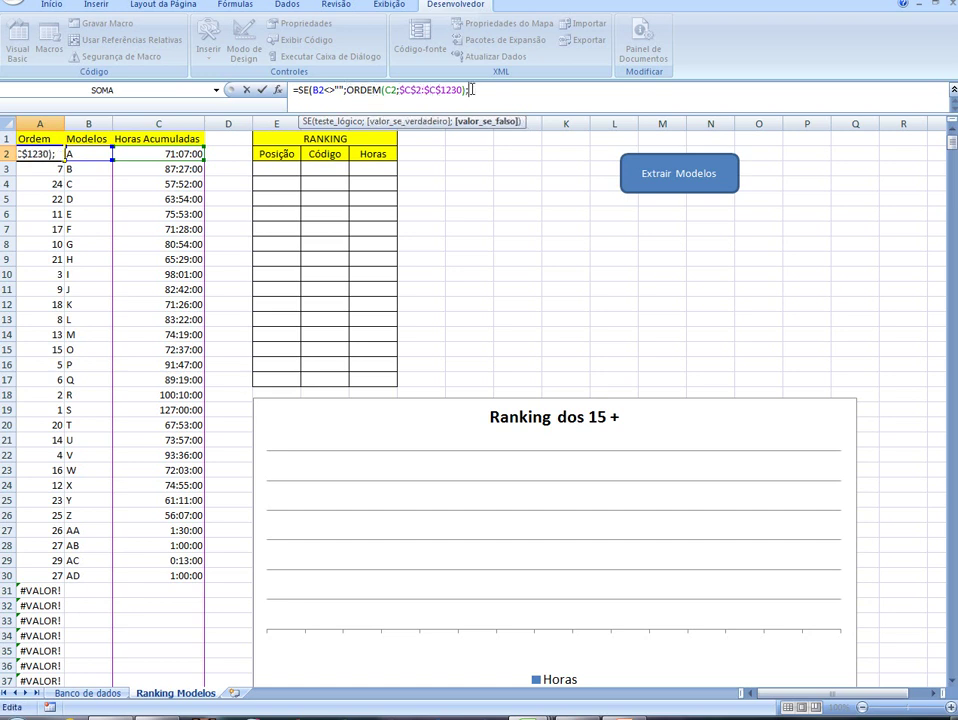
{"action": "type", "text": "\"\")"}
{"action": "key", "text": "Return"}
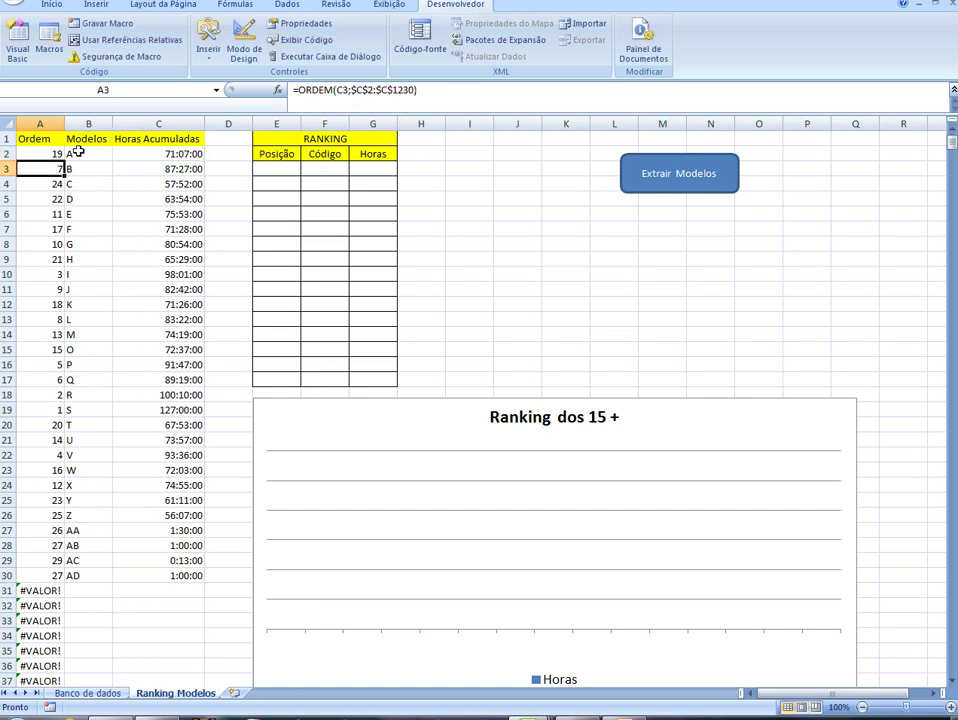
Fill the SE and ORDEM formula from A2 down the Ordem column to A1230
{"action": "left_click", "coordinate": [54, 157]}
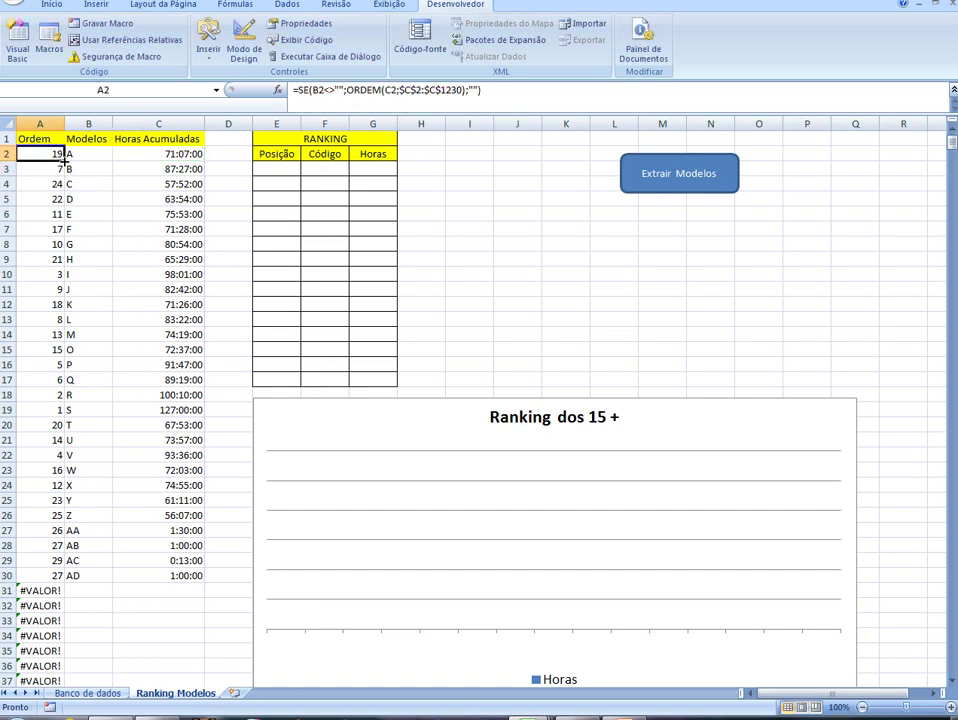
{"action": "double_click", "coordinate": [63, 160]}
{"action": "scroll", "coordinate": [68, 363], "scroll_direction": "down", "scroll_amount": 3}
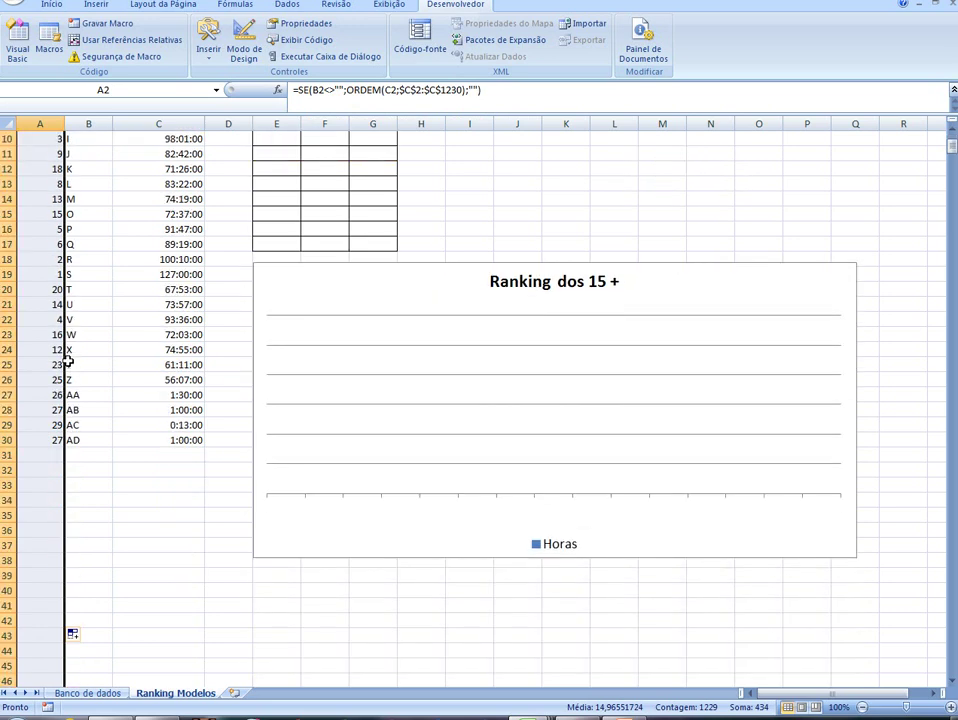
{"action": "scroll", "coordinate": [67, 355], "scroll_direction": "up", "scroll_amount": 3}
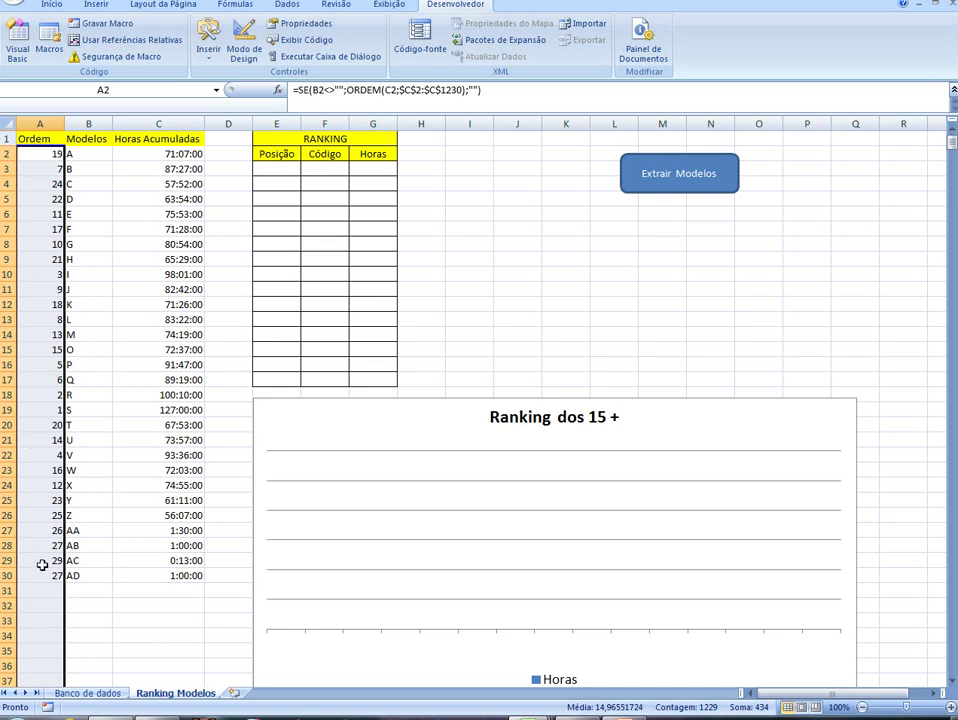
Compare the empty model cell B31 with the formula in A31 to examine how blanks are handled
{"action": "scroll", "coordinate": [50, 583], "scroll_direction": "down", "scroll_amount": 1}
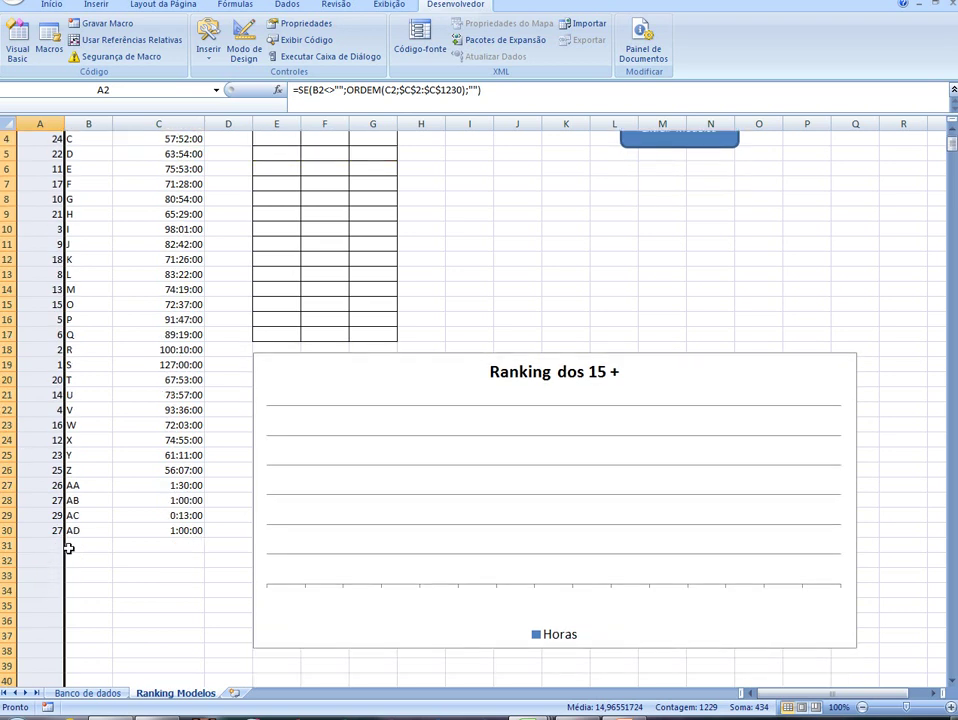
{"action": "left_click", "coordinate": [72, 546]}
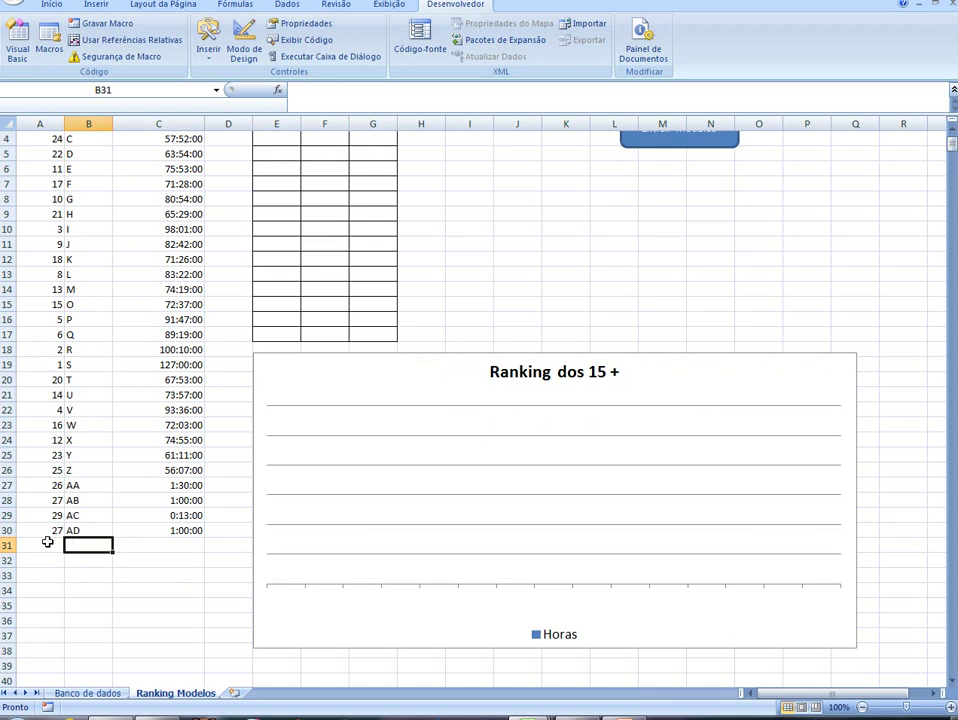
{"action": "left_click", "coordinate": [51, 545]}
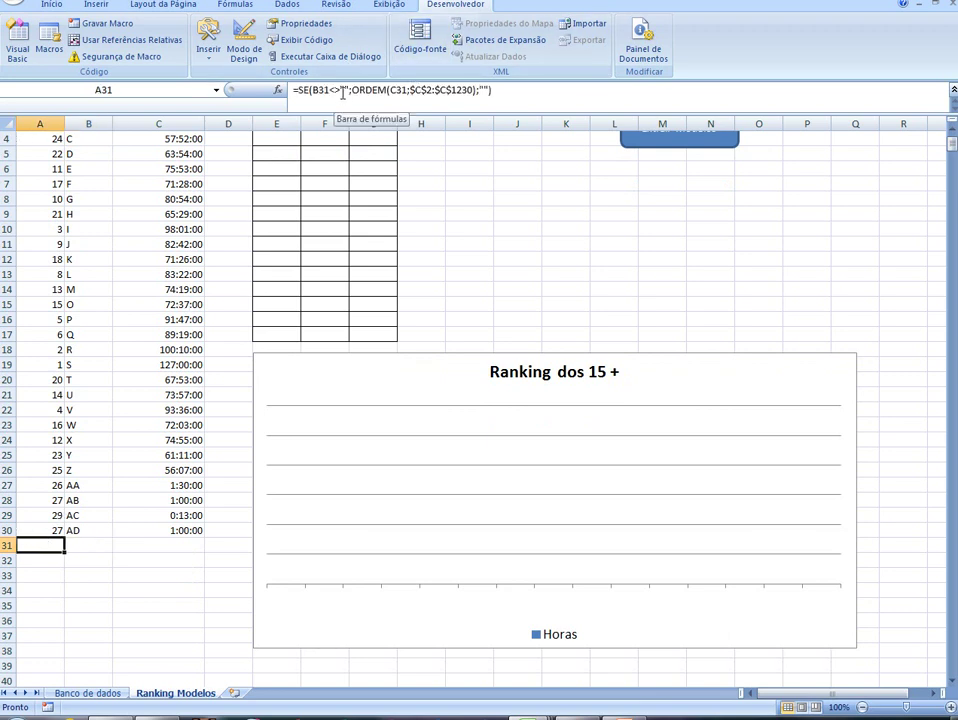
{"action": "left_click", "coordinate": [82, 544]}
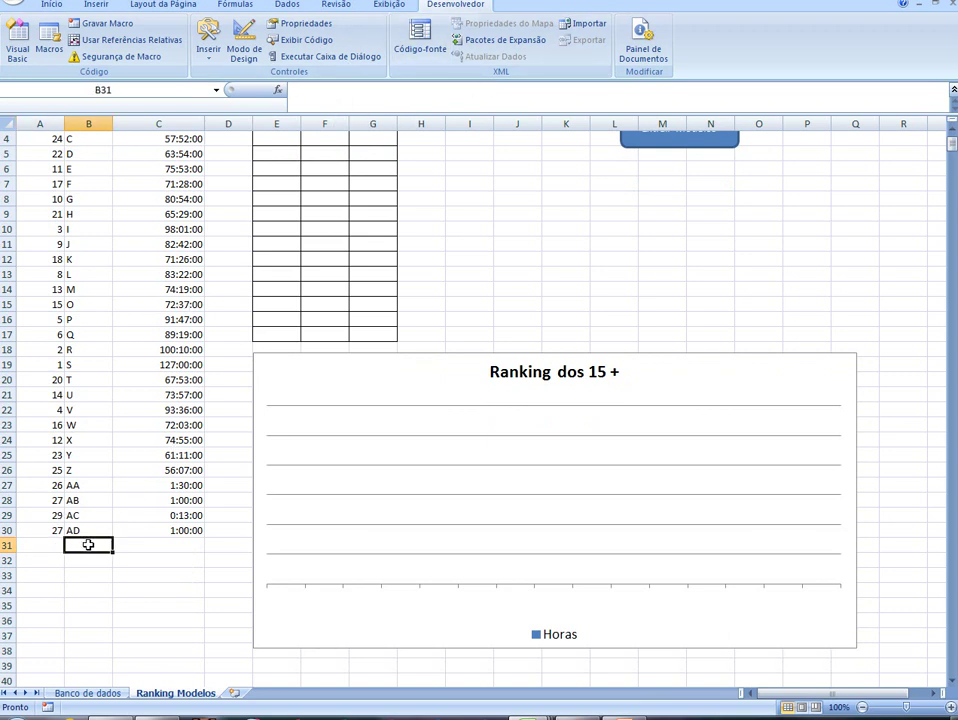
{"action": "left_click", "coordinate": [53, 543]}
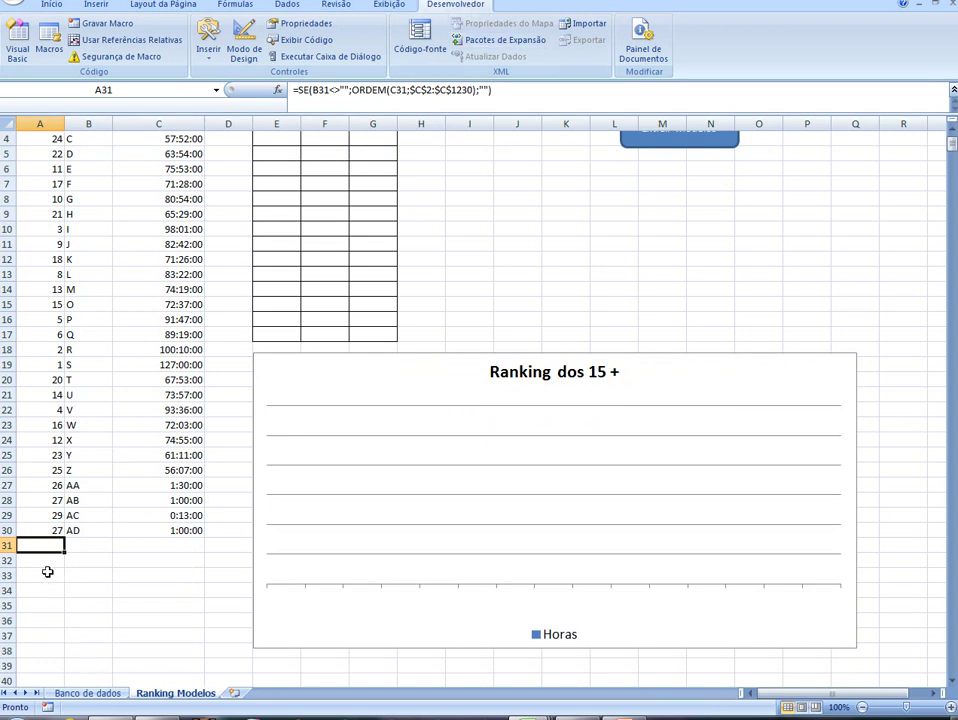
{"action": "scroll", "coordinate": [72, 466], "scroll_direction": "up", "scroll_amount": 1}
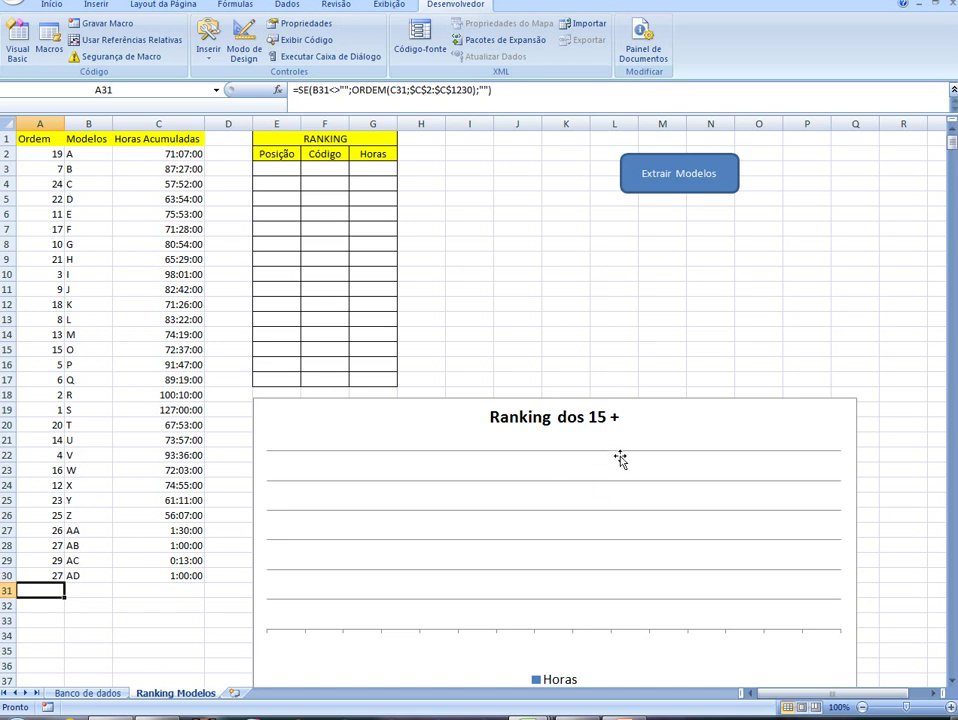
Fill the Posição column of the RANKING table with positions 1 to 15 in E3:E17
{"action": "left_click", "coordinate": [277, 168]}
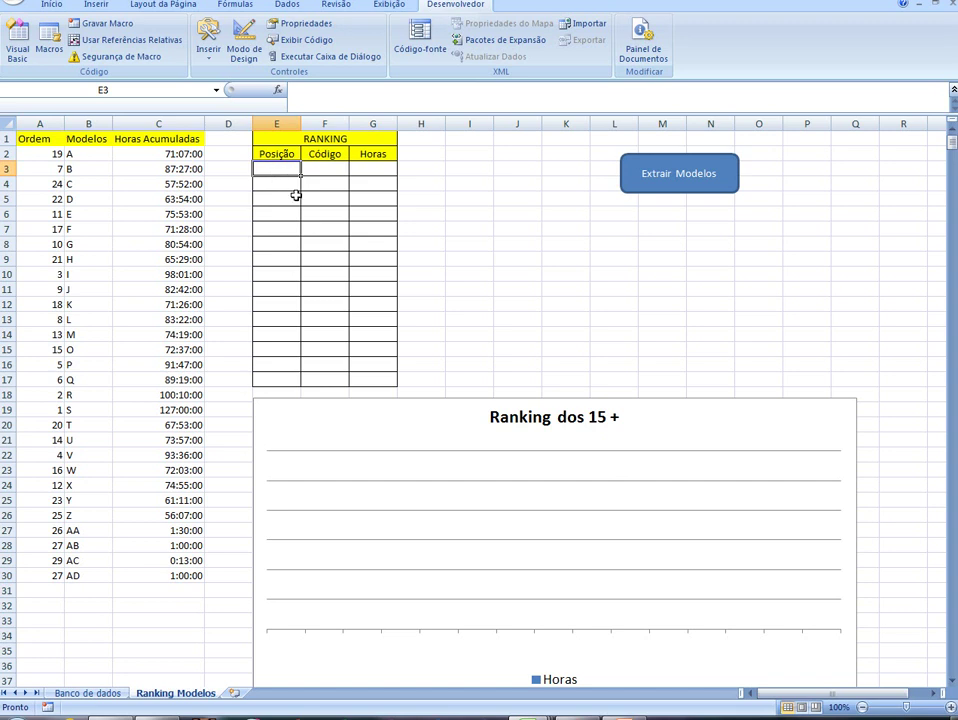
{"action": "type", "text": "1"}
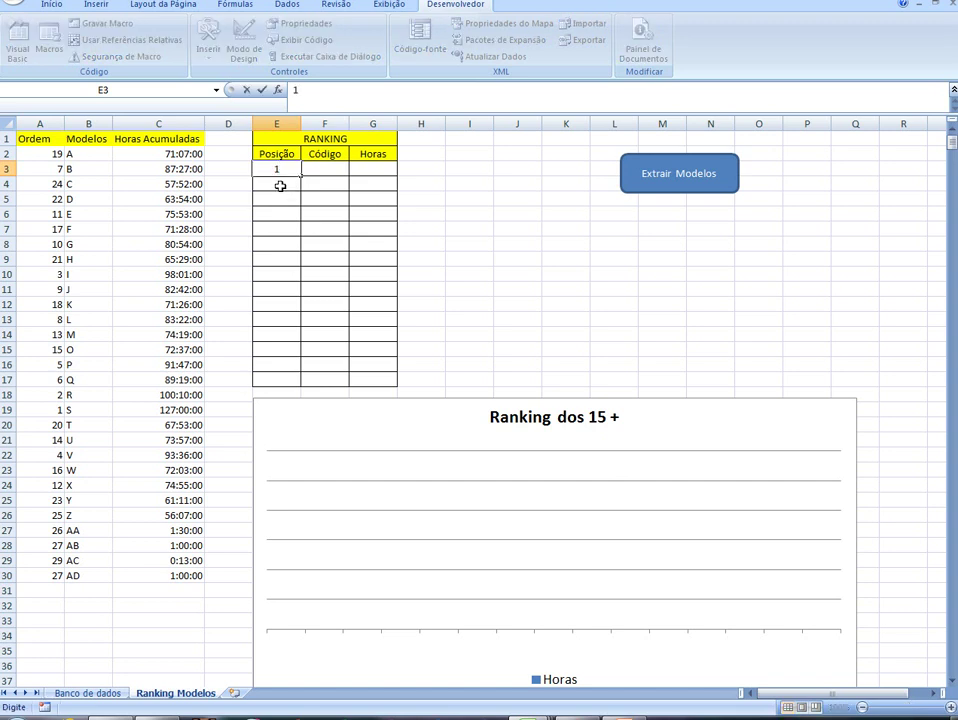
{"action": "left_click", "coordinate": [280, 186]}
{"action": "type", "text": "2"}
{"action": "left_click_drag", "start_coordinate": [280, 167], "coordinate": [302, 388]}
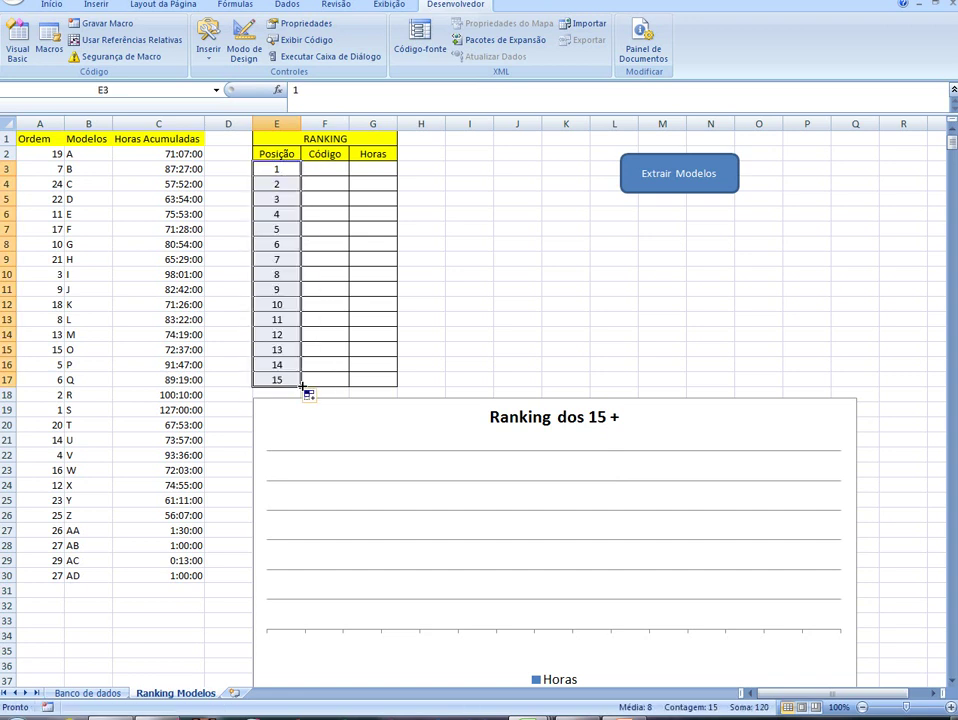
{"action": "left_click", "coordinate": [285, 180]}
{"action": "left_click", "coordinate": [293, 171]}
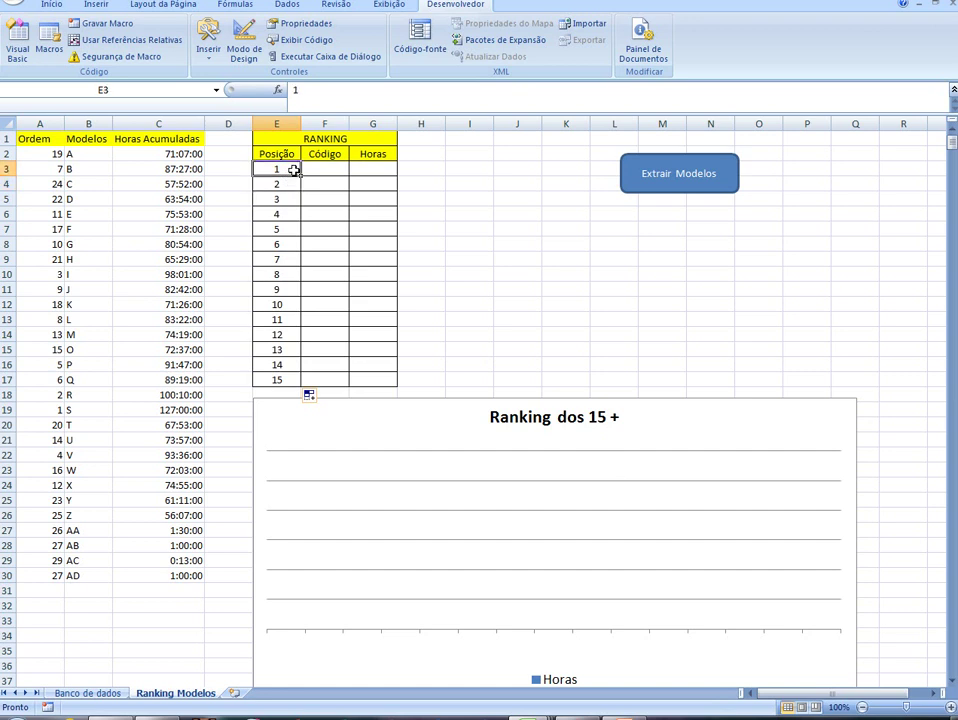
Start a PROCV formula in the first Código cell, F3, with position cell E3 as the lookup value
{"action": "left_click", "coordinate": [321, 171]}
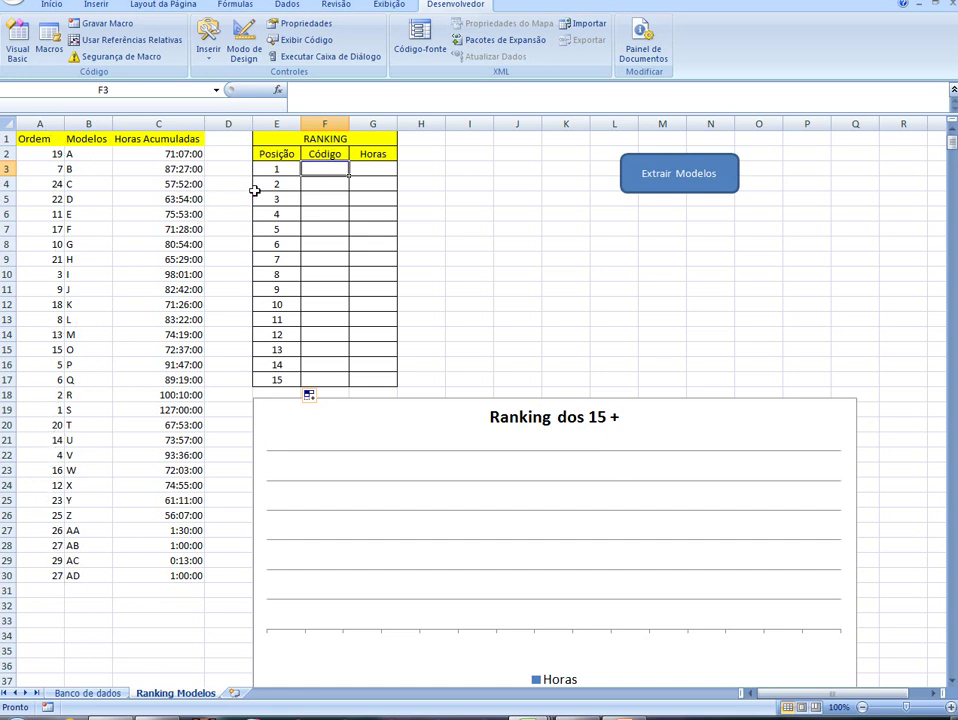
{"action": "type", "text": "="}
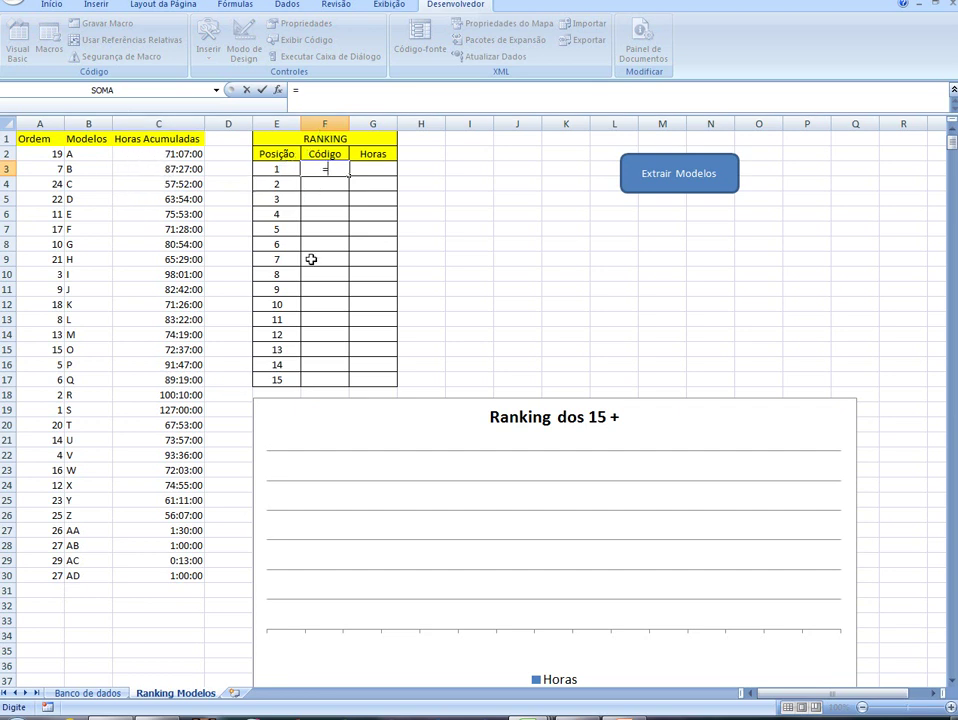
{"action": "type", "text": "po"}
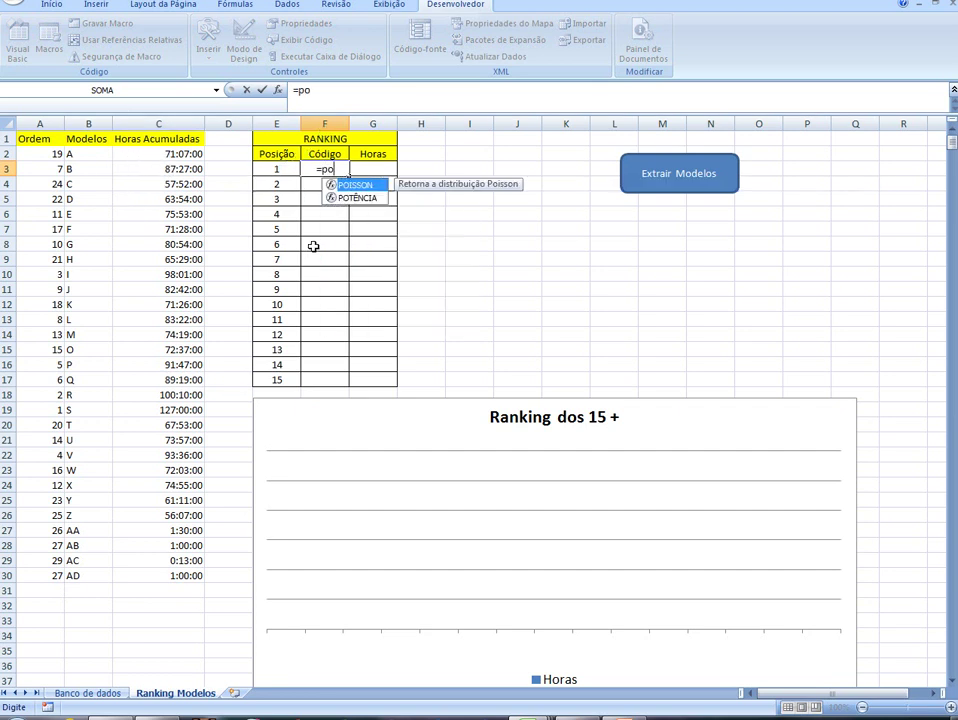
{"action": "key", "text": "BackSpace"}
{"action": "type", "text": "ro"}
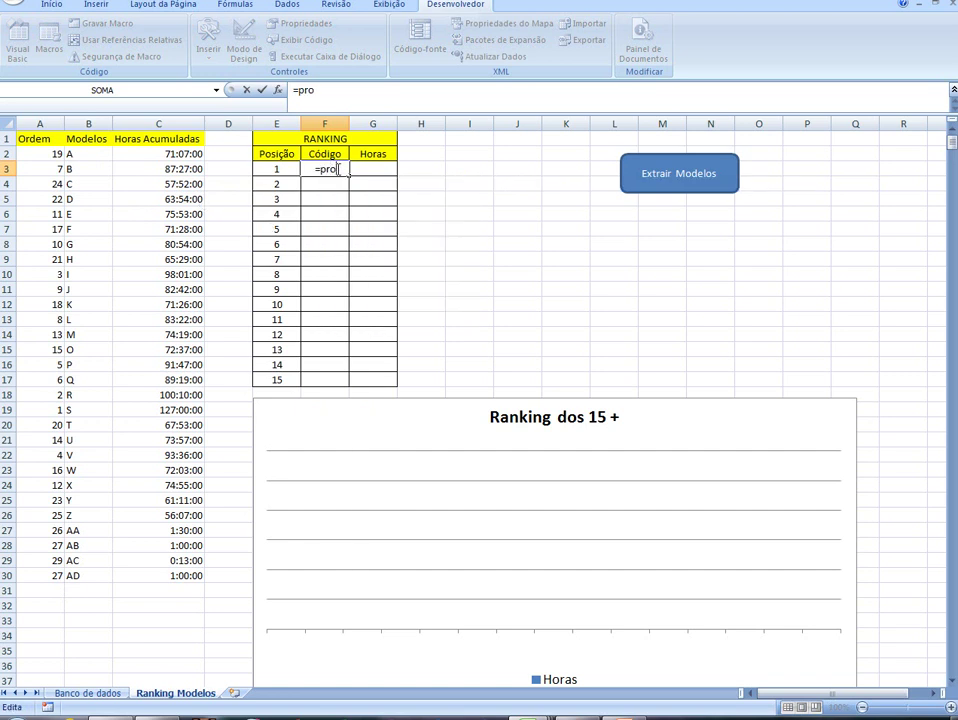
{"action": "type", "text": "cv"}
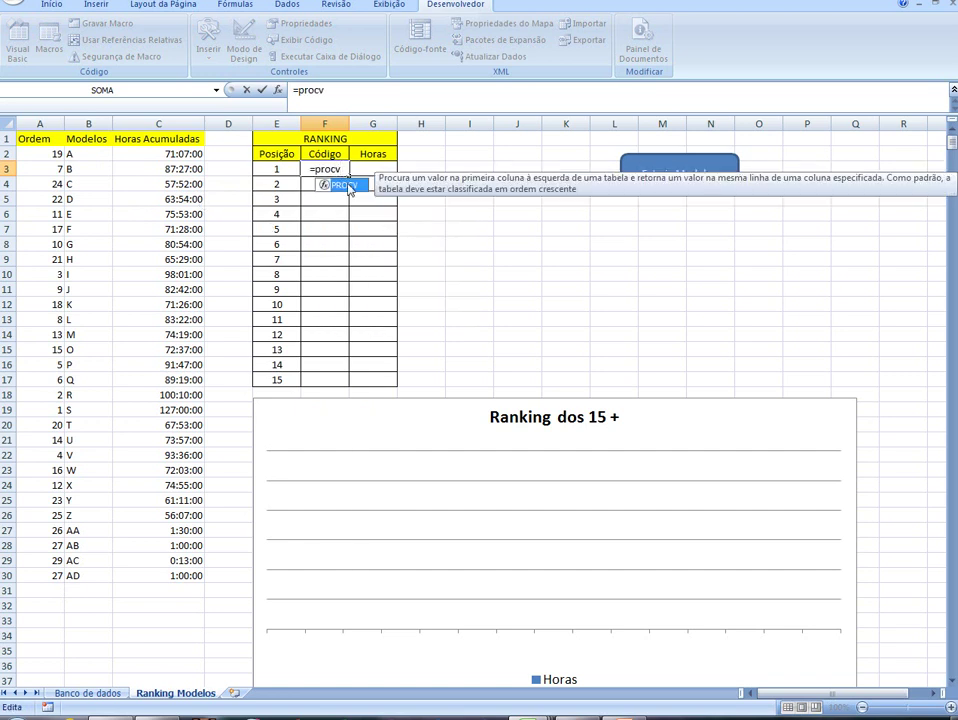
{"action": "double_click", "coordinate": [337, 186]}
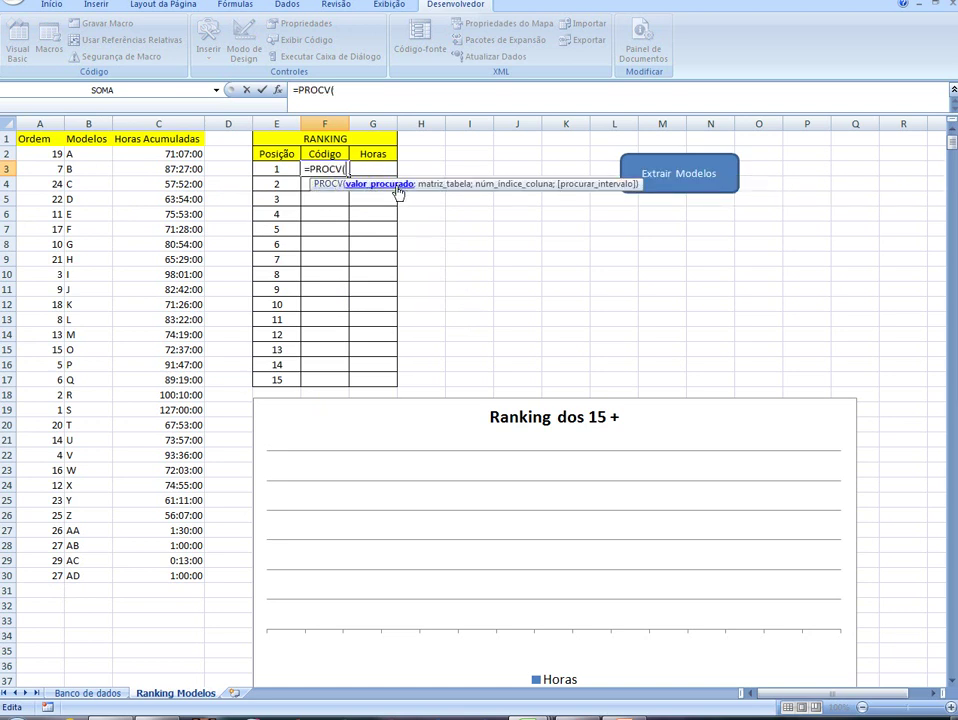
{"action": "left_click", "coordinate": [283, 171]}
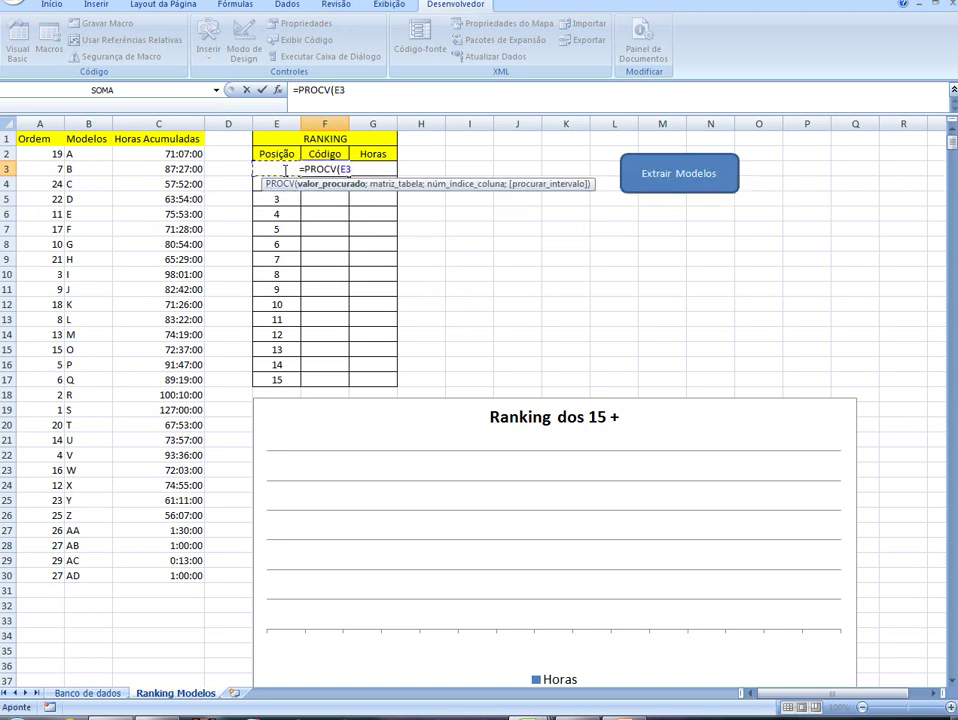
{"action": "left_click", "coordinate": [347, 90]}
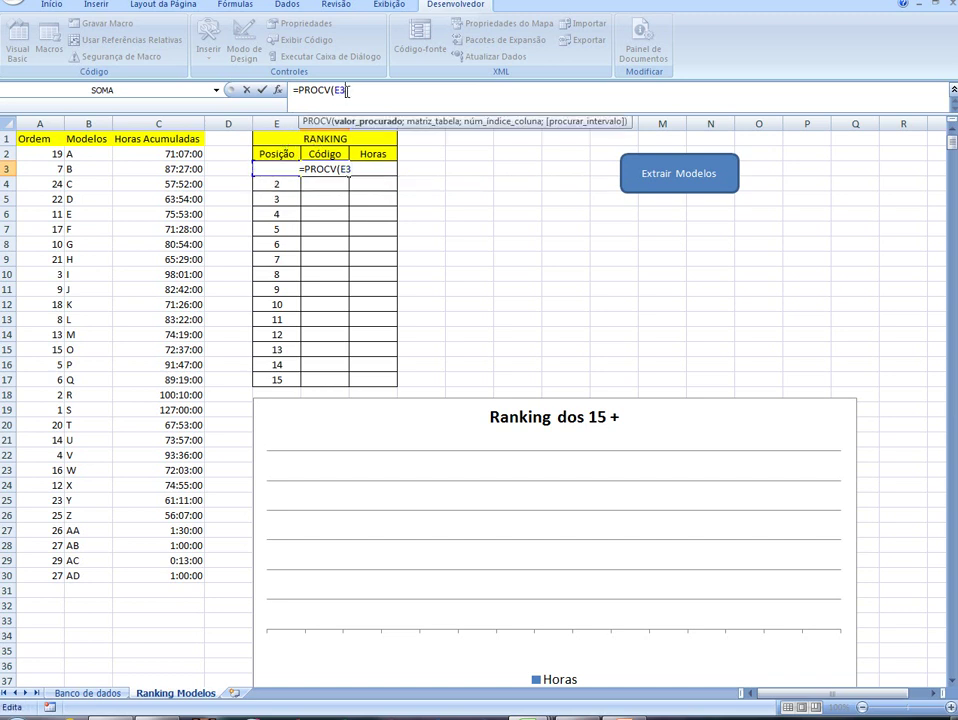
{"action": "type", "text": ";"}
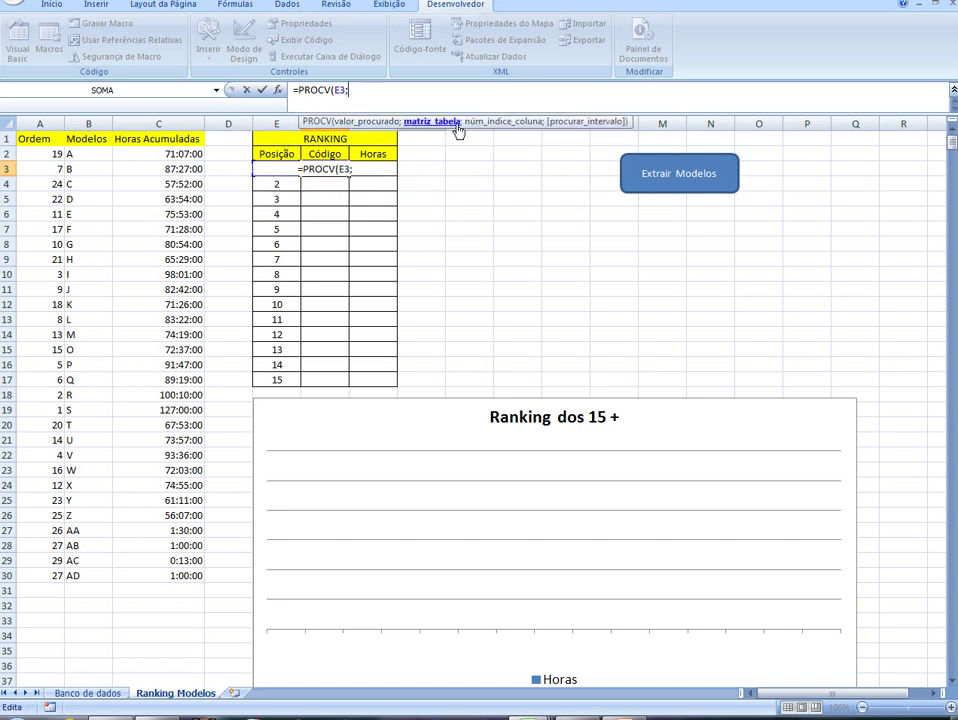
Set the PROCV table array to A2:C1230 and make it absolute as $A$2:$C$1230
{"action": "left_click", "coordinate": [36, 154]}
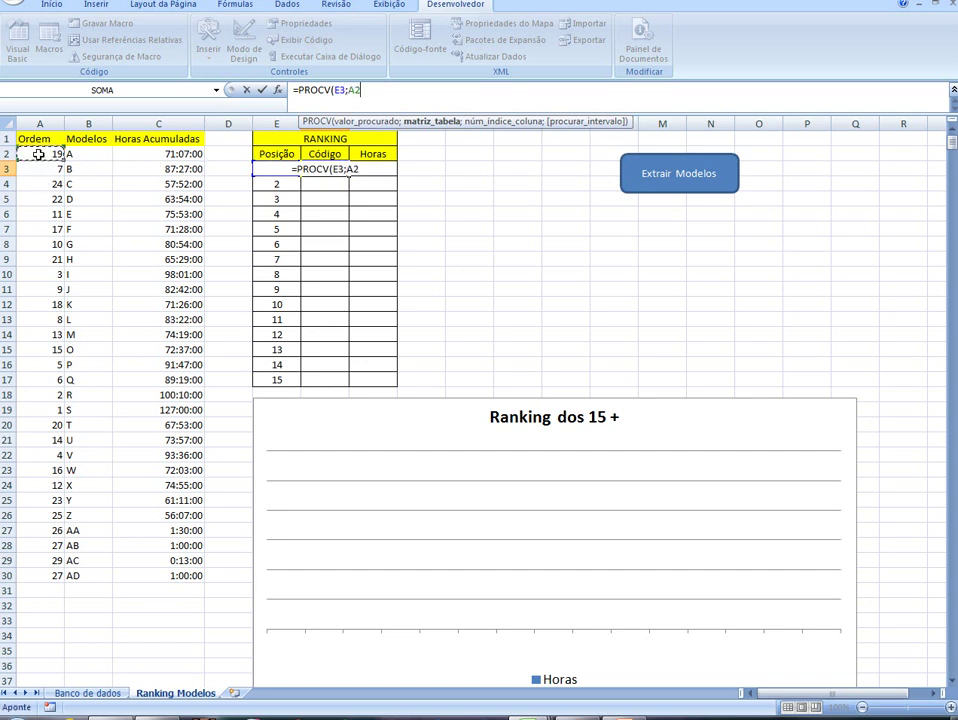
{"action": "left_click_drag", "start_coordinate": [52, 154], "coordinate": [143, 154]}
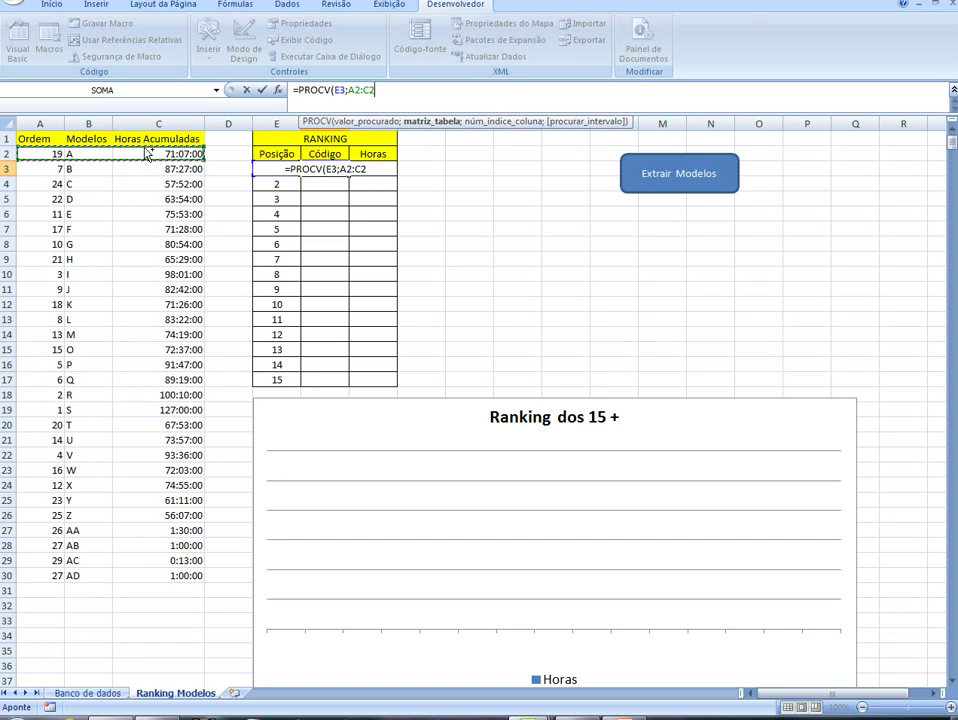
{"action": "key", "text": "ctrl+shift+Down"}
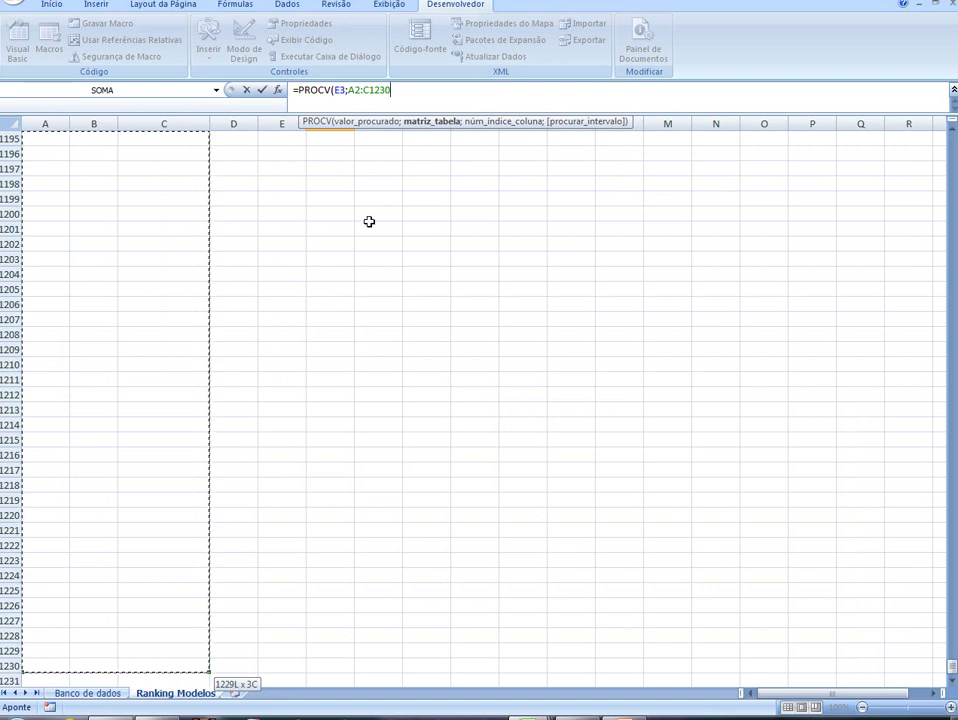
{"action": "left_click_drag", "start_coordinate": [348, 91], "coordinate": [392, 91]}
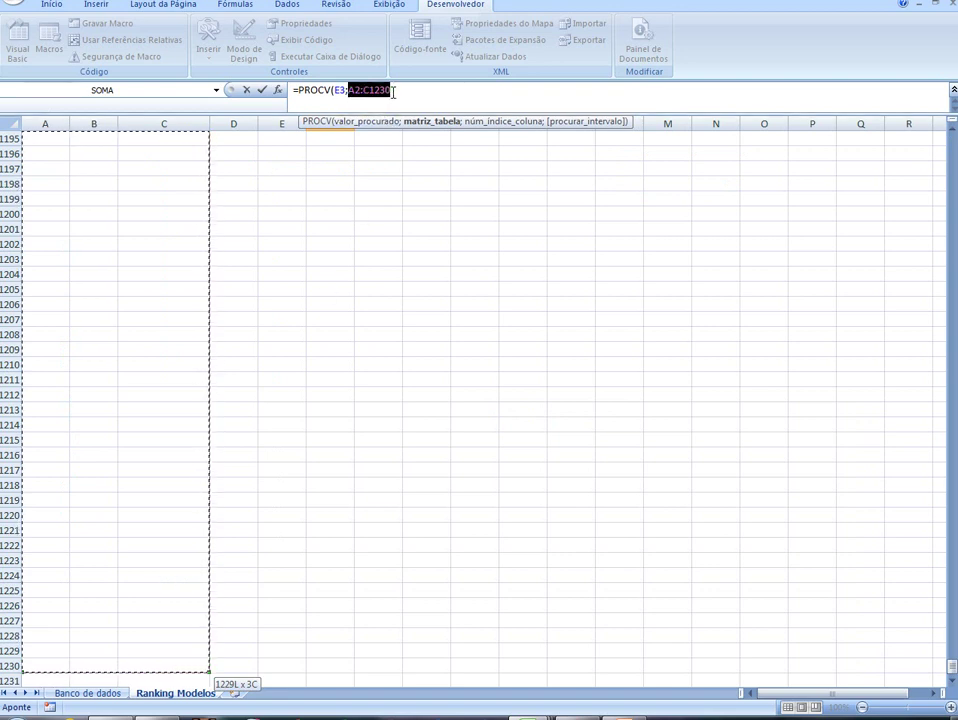
{"action": "key", "text": "F4"}
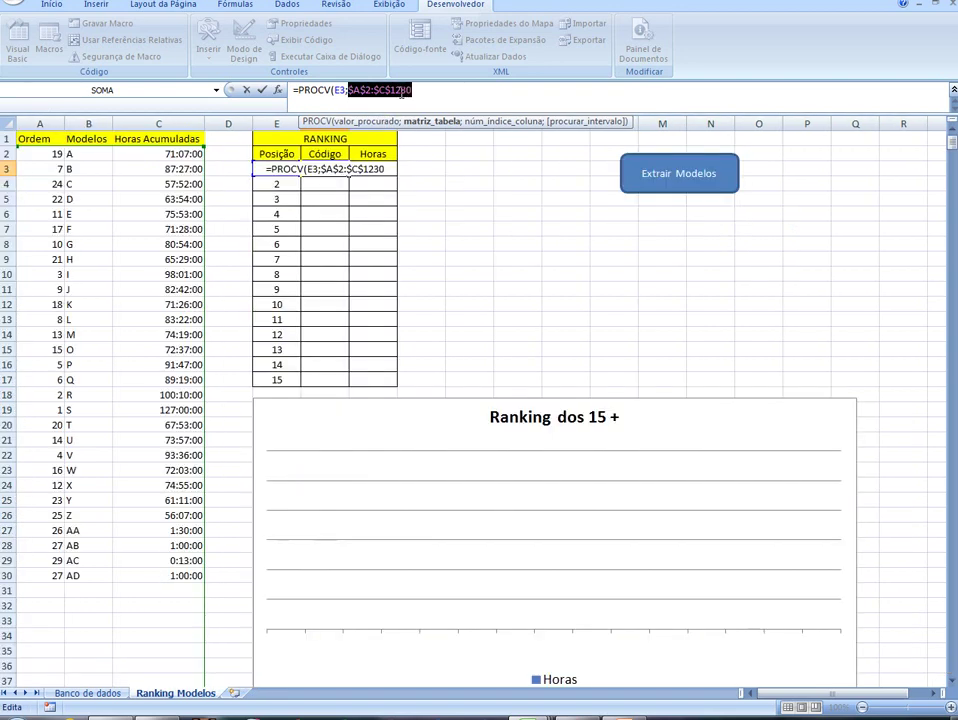
{"action": "left_click", "coordinate": [421, 90]}
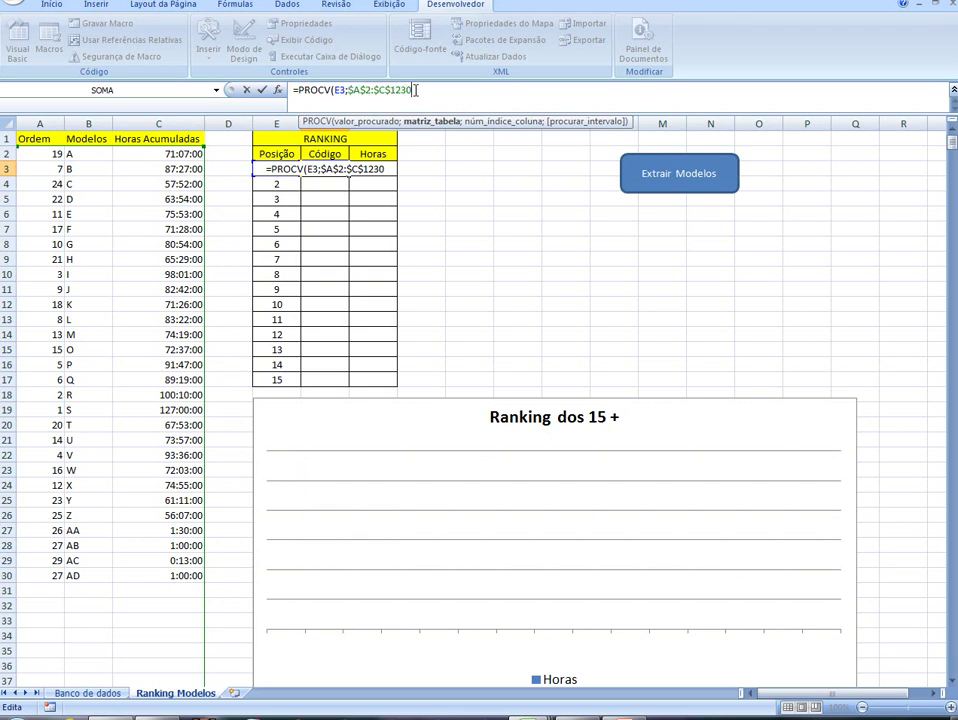
Complete F3's PROCV with column index 2 and exact match FALSO, and enter the formula
{"action": "type", "text": ";"}
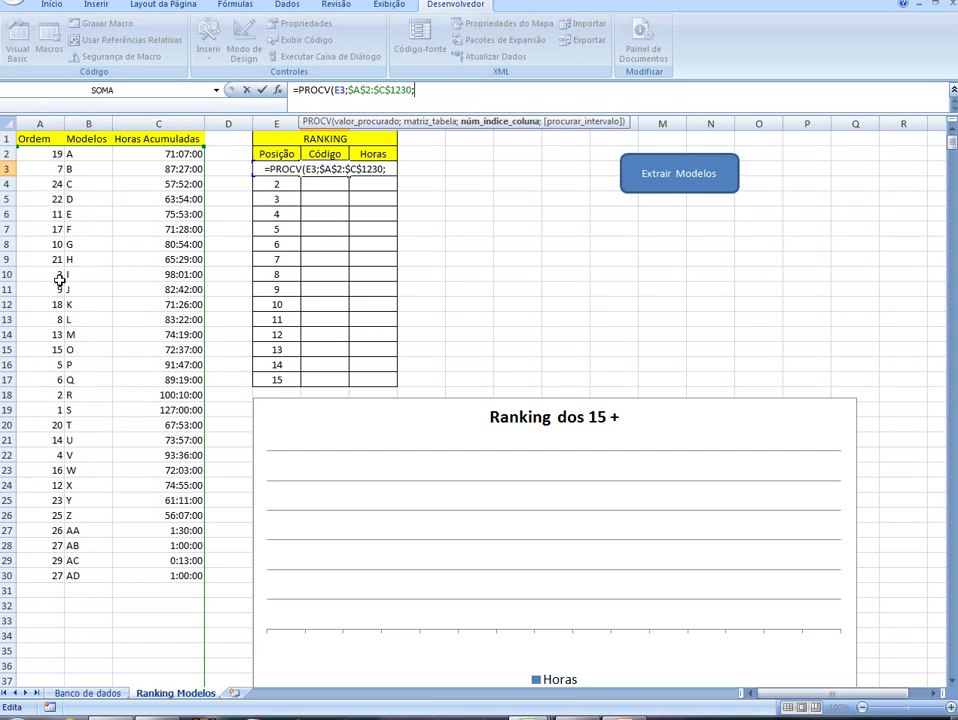
{"action": "type", "text": "2;"}
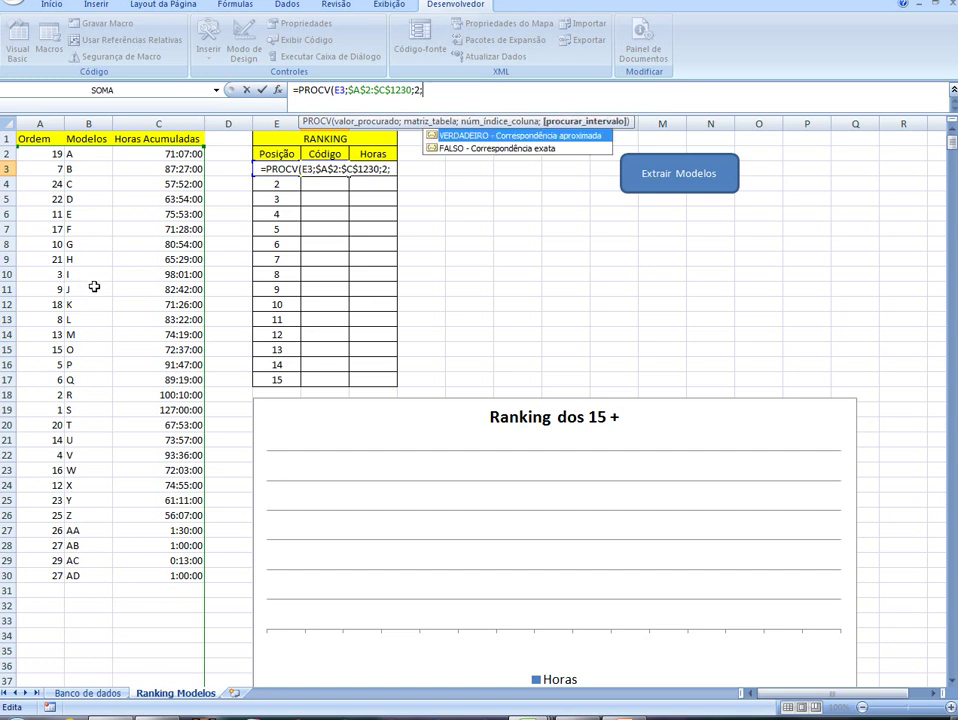
{"action": "double_click", "coordinate": [451, 149]}
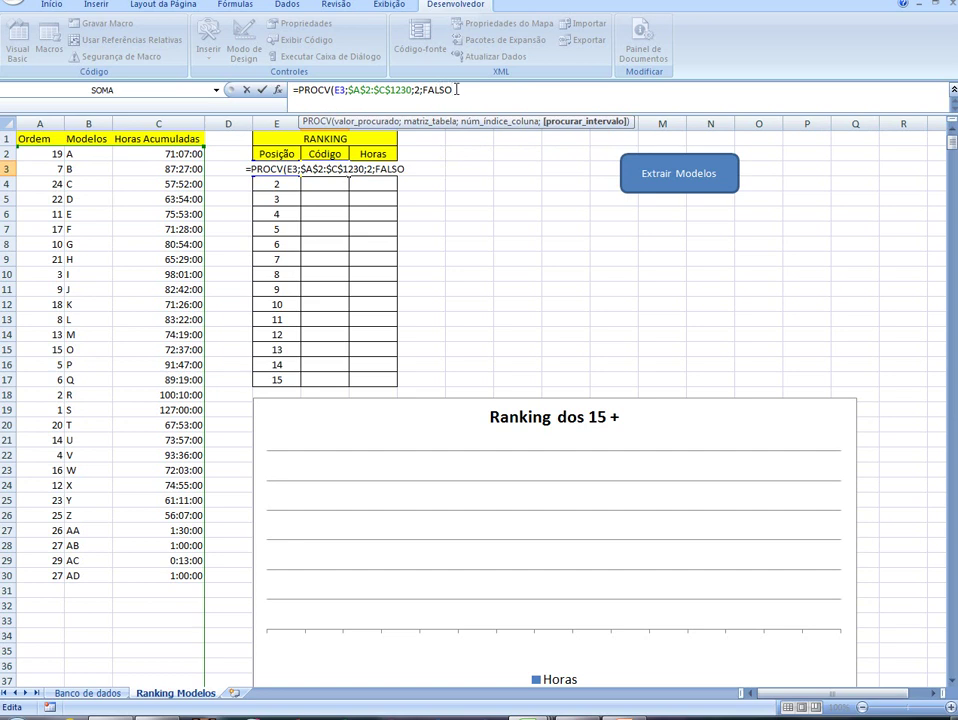
{"action": "key", "text": "Return"}
Compare the code returned in F3 with the model, Ordem and Horas Acumuladas cells in row 19
{"action": "left_click", "coordinate": [334, 168]}
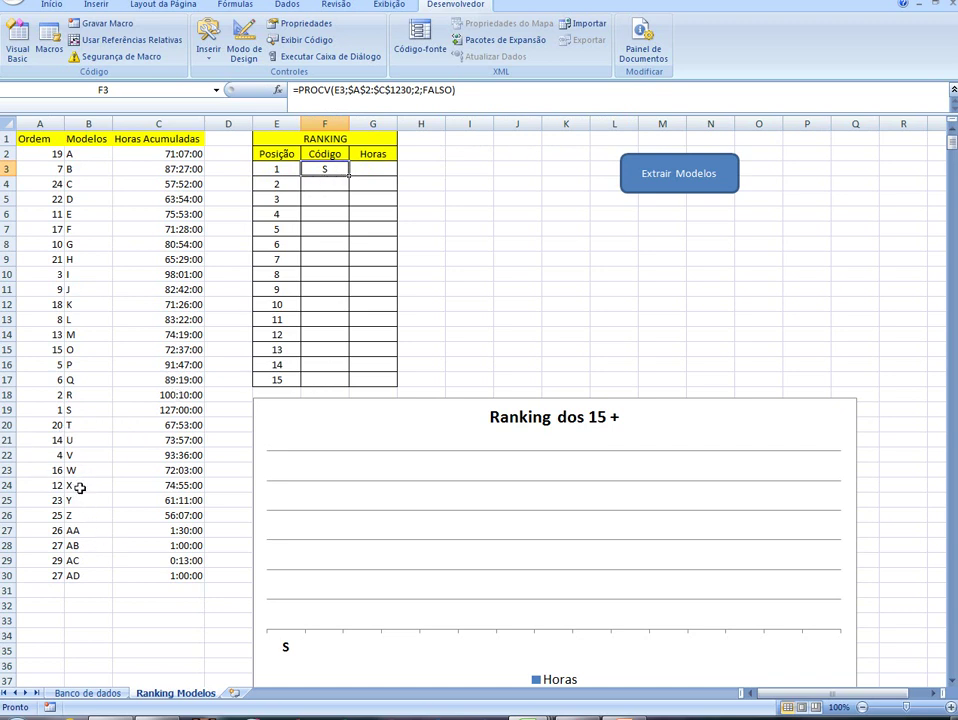
{"action": "left_click", "coordinate": [76, 411]}
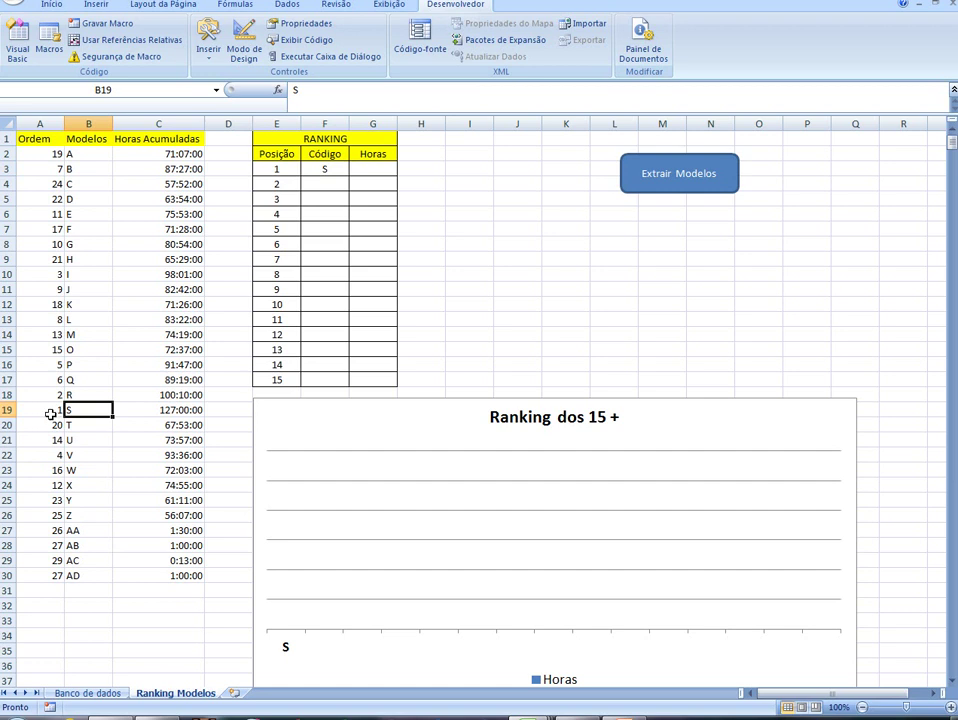
{"action": "left_click", "coordinate": [50, 414]}
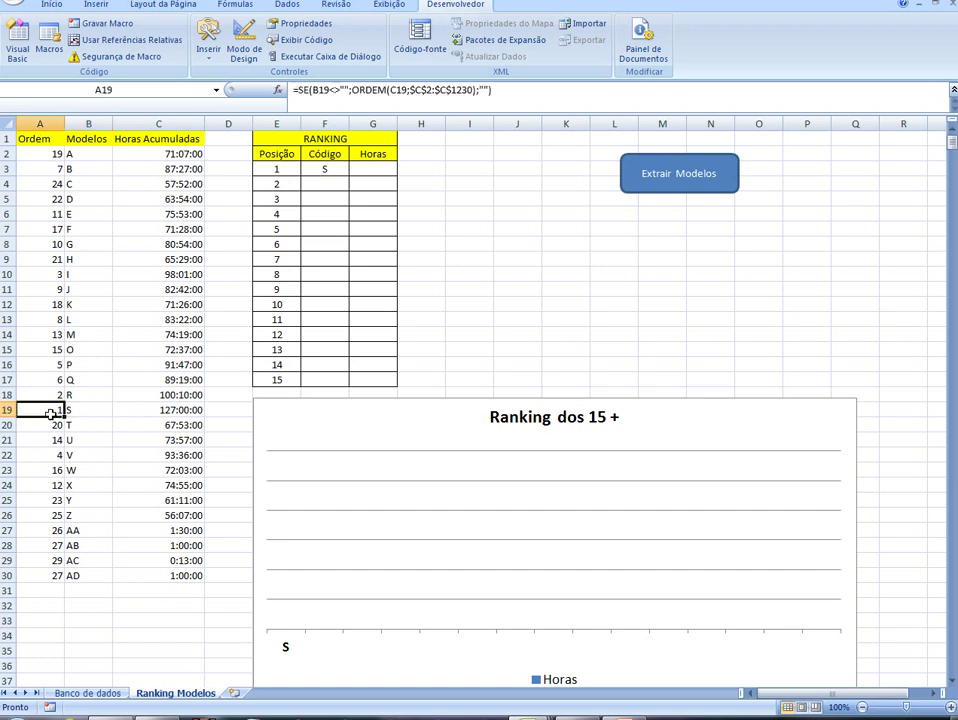
{"action": "left_click", "coordinate": [140, 410]}
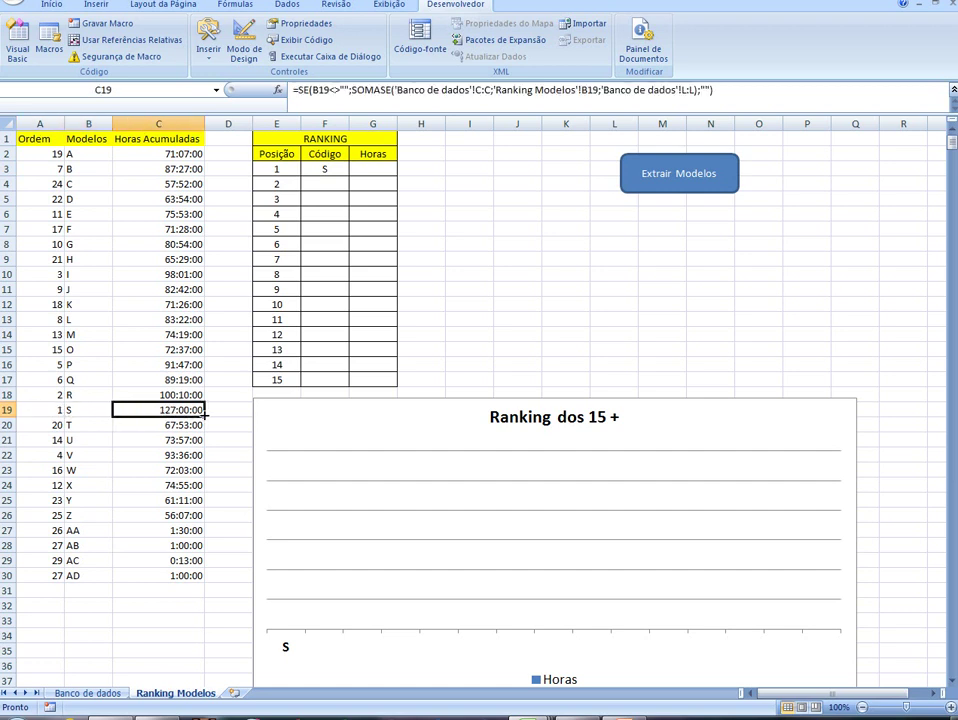
Try to fill the PROCV formula from F3 across to Horas cell G3, and clear the copied formula
{"action": "left_click", "coordinate": [333, 170]}
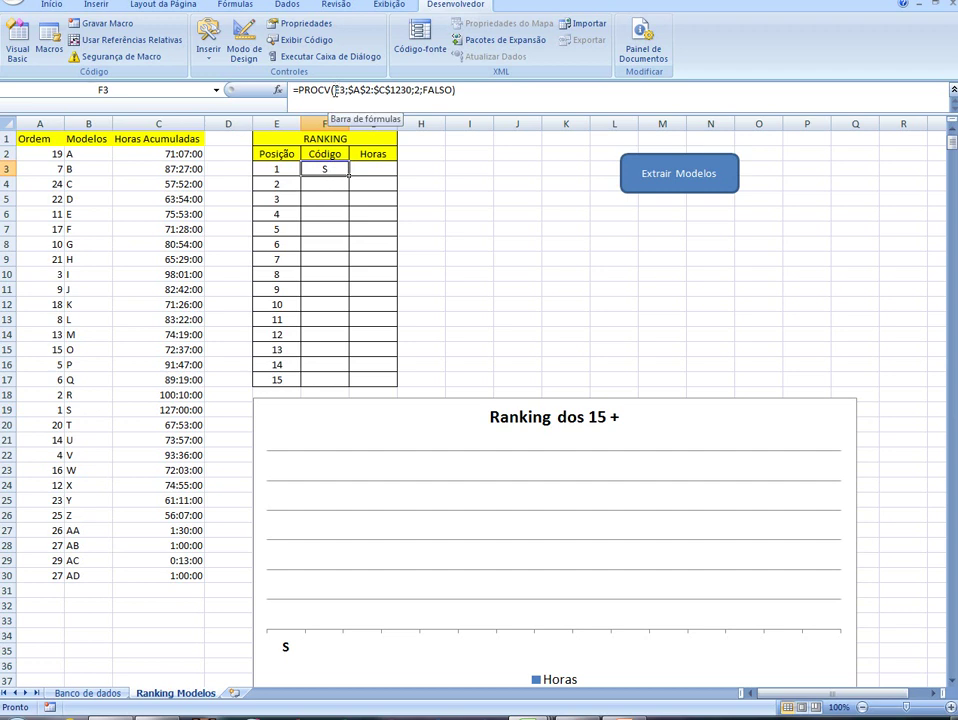
{"action": "left_click_drag", "start_coordinate": [347, 176], "coordinate": [381, 177]}
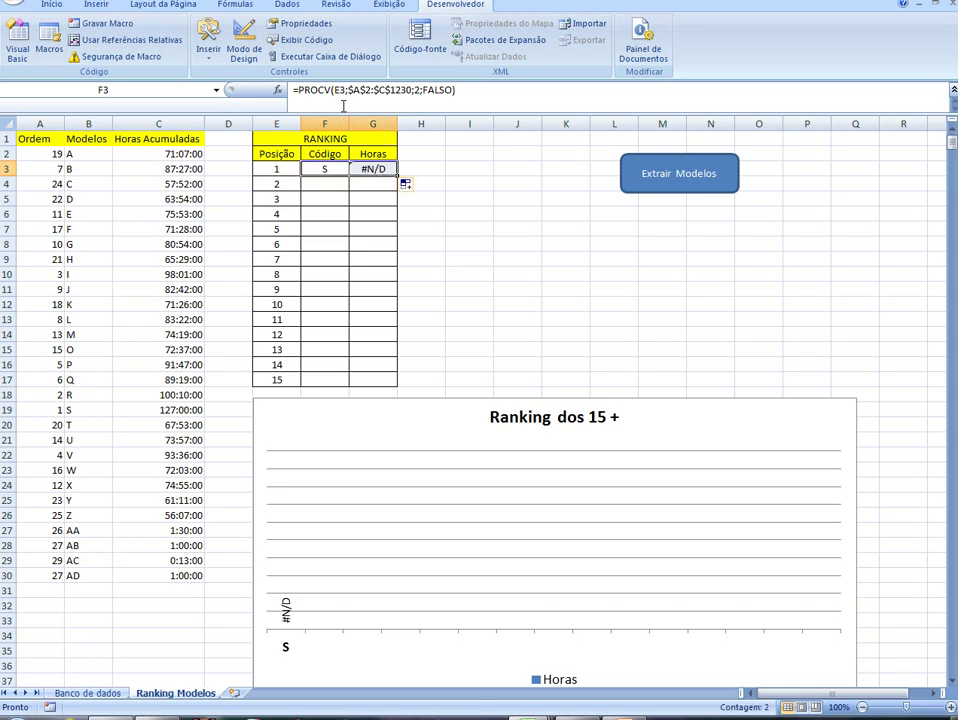
{"action": "left_click", "coordinate": [372, 168]}
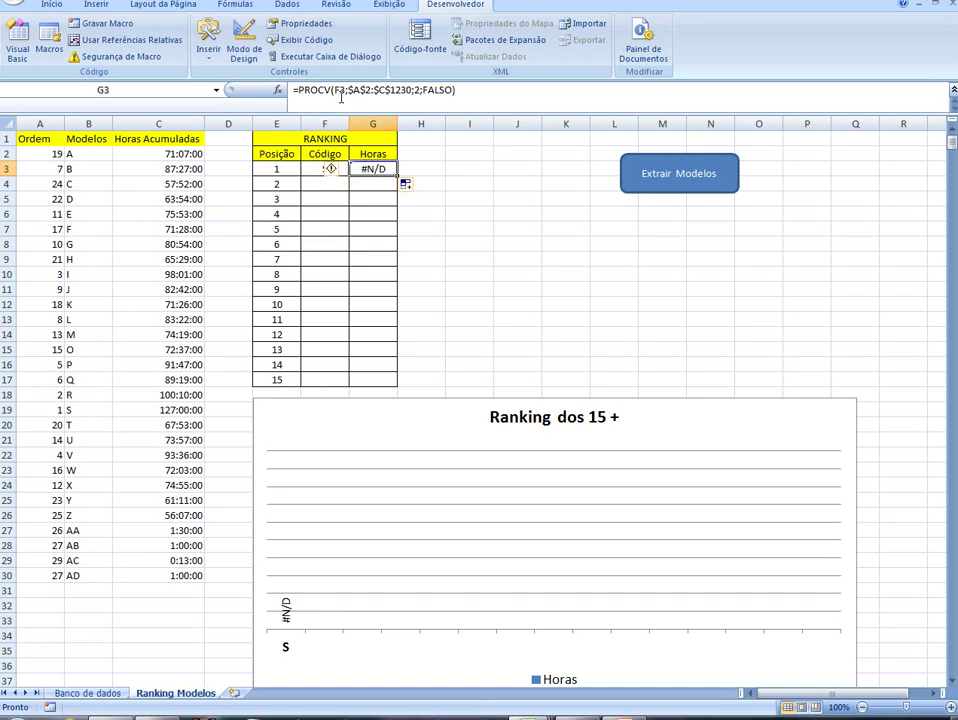
{"action": "key", "text": "Delete"}
Lock the column of the lookup reference in F3's PROCV formula as $E3
{"action": "left_click", "coordinate": [331, 170]}
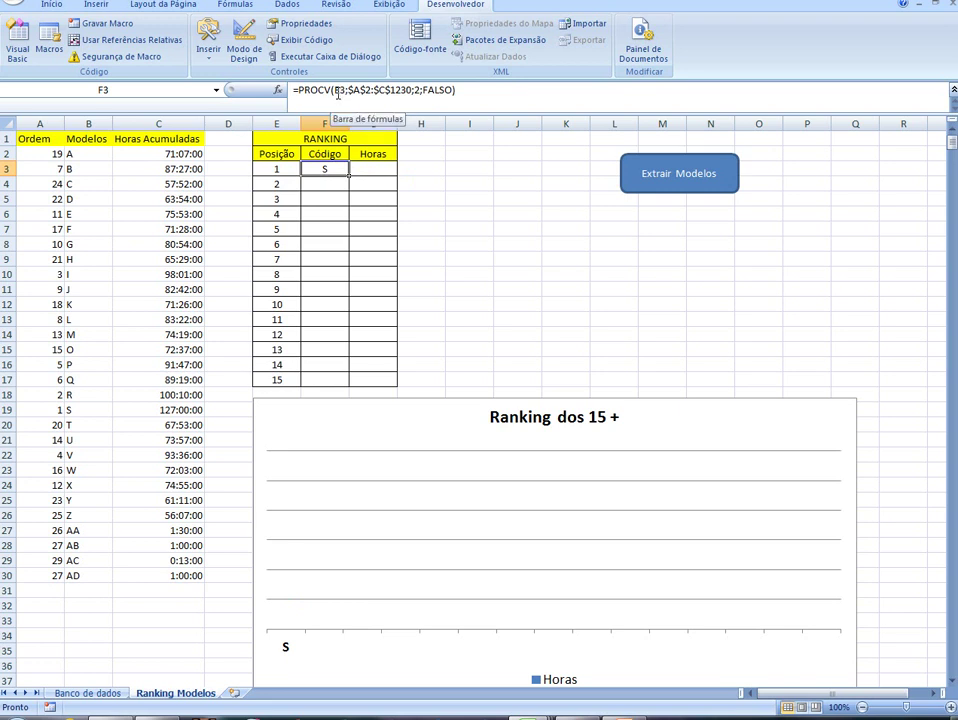
{"action": "left_click", "coordinate": [339, 91]}
{"action": "type", "text": "$"}
{"action": "key", "text": "Return"}
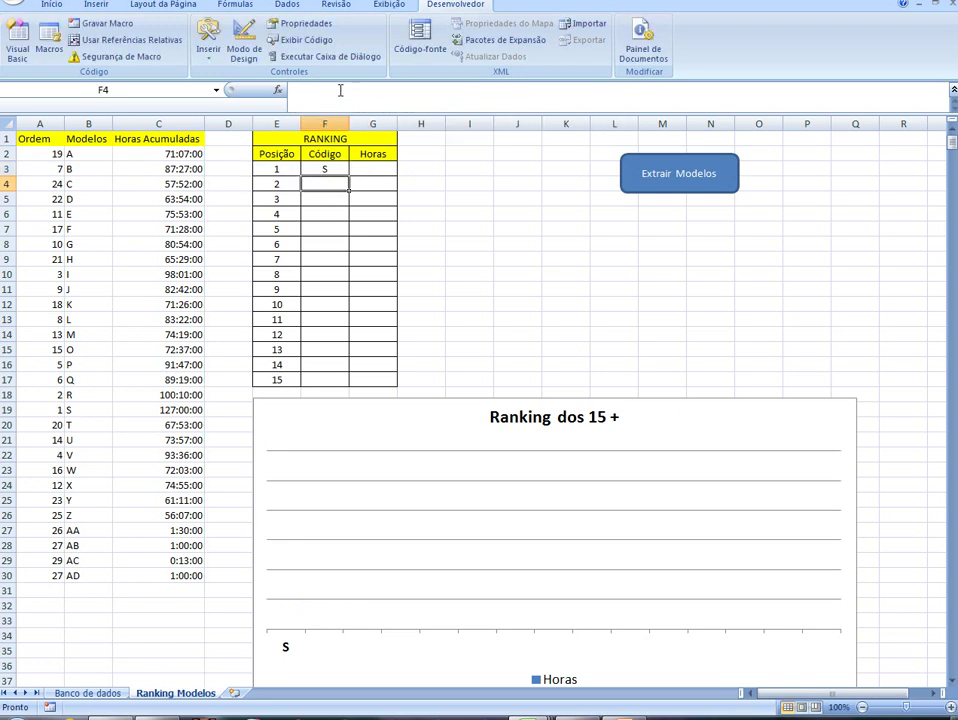
Fill F3's formula across to Horas cell G3 and set its PROCV column index to 3
{"action": "left_click", "coordinate": [305, 169]}
{"action": "left_click_drag", "start_coordinate": [349, 176], "coordinate": [388, 169]}
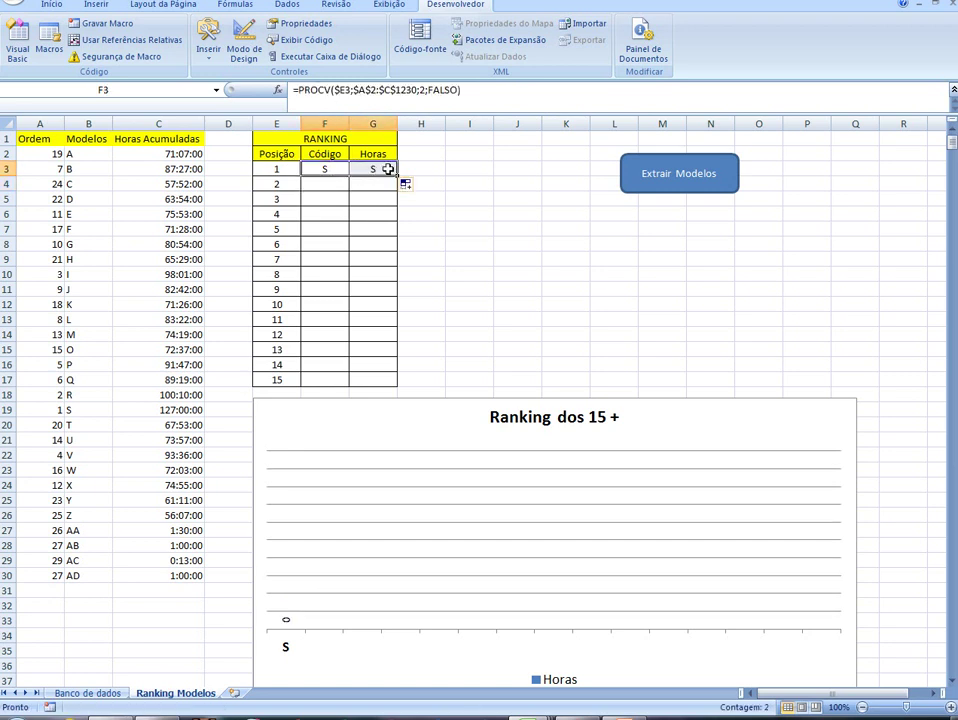
{"action": "left_click", "coordinate": [382, 169]}
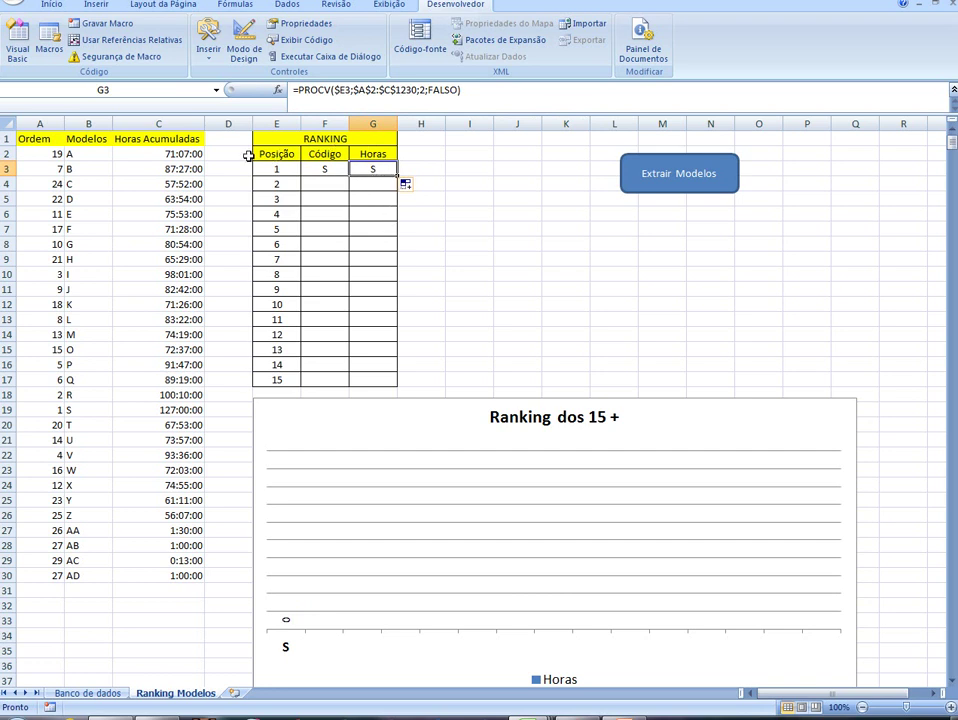
{"action": "double_click", "coordinate": [420, 91]}
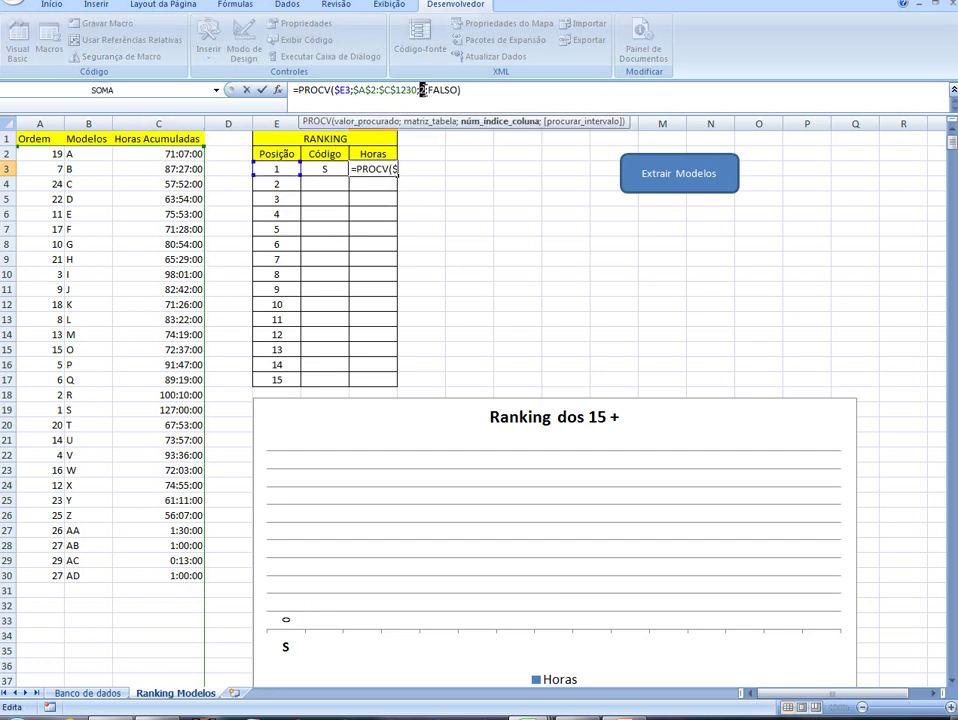
{"action": "type", "text": "3"}
{"action": "key", "text": "Return"}
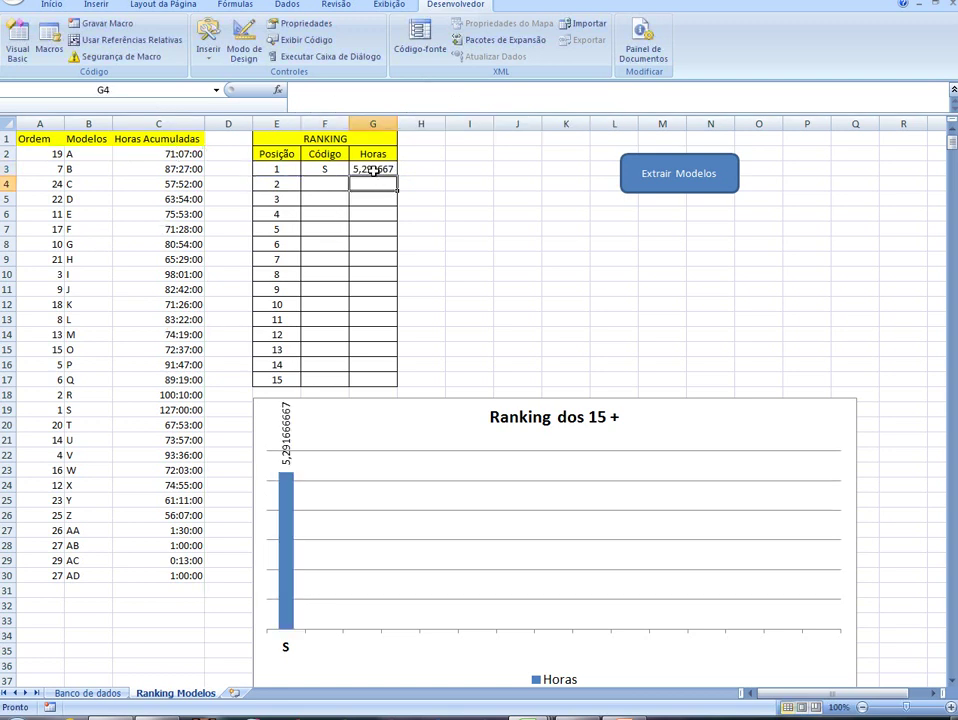
Format the ranking's Horas cells G3:G17 as time with the 37:30:55 type
{"action": "left_click", "coordinate": [373, 170]}
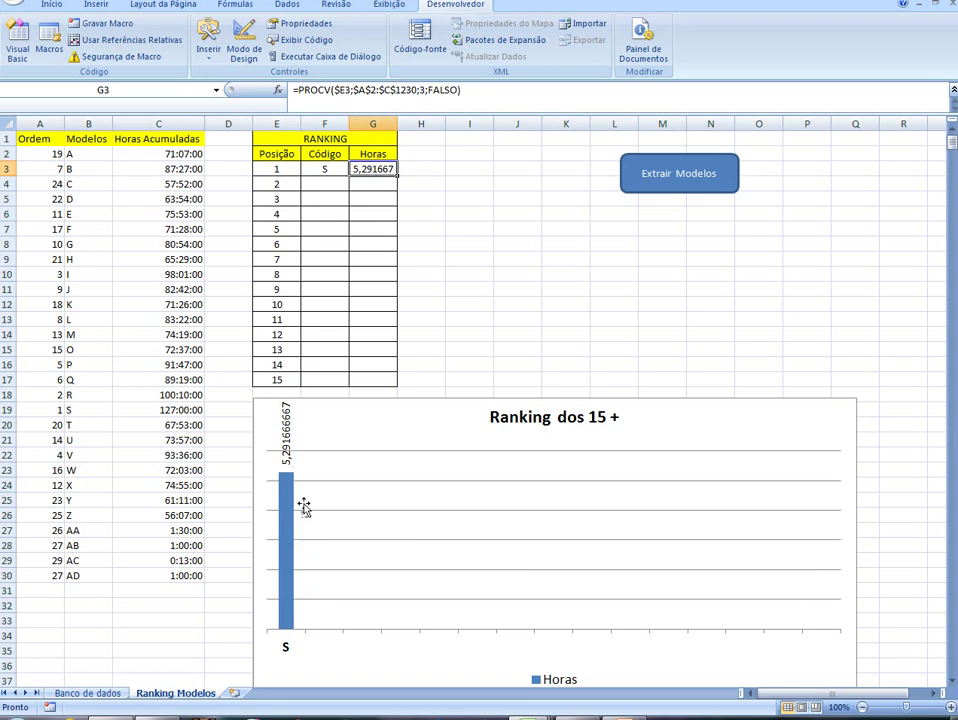
{"action": "left_click_drag", "start_coordinate": [368, 170], "coordinate": [375, 380]}
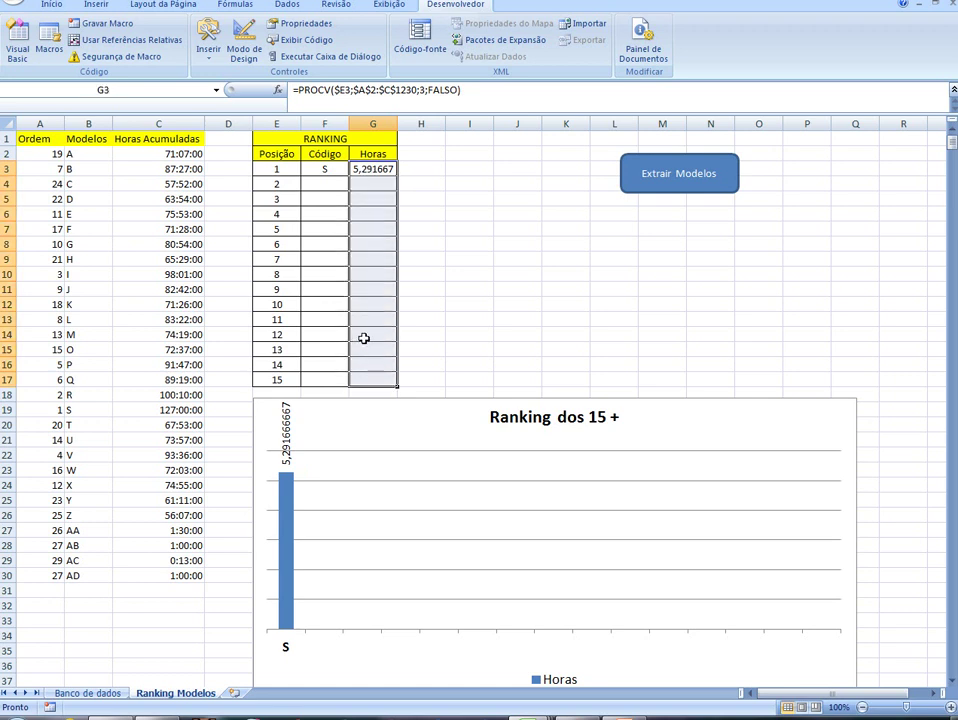
{"action": "right_click", "coordinate": [370, 338]}
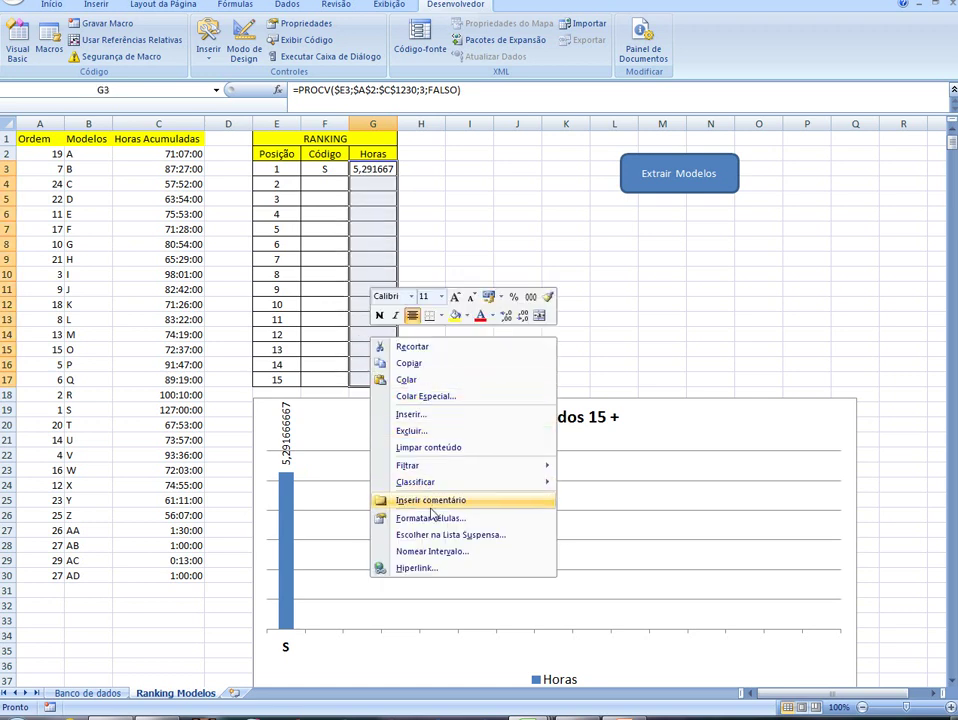
{"action": "left_click", "coordinate": [437, 519]}
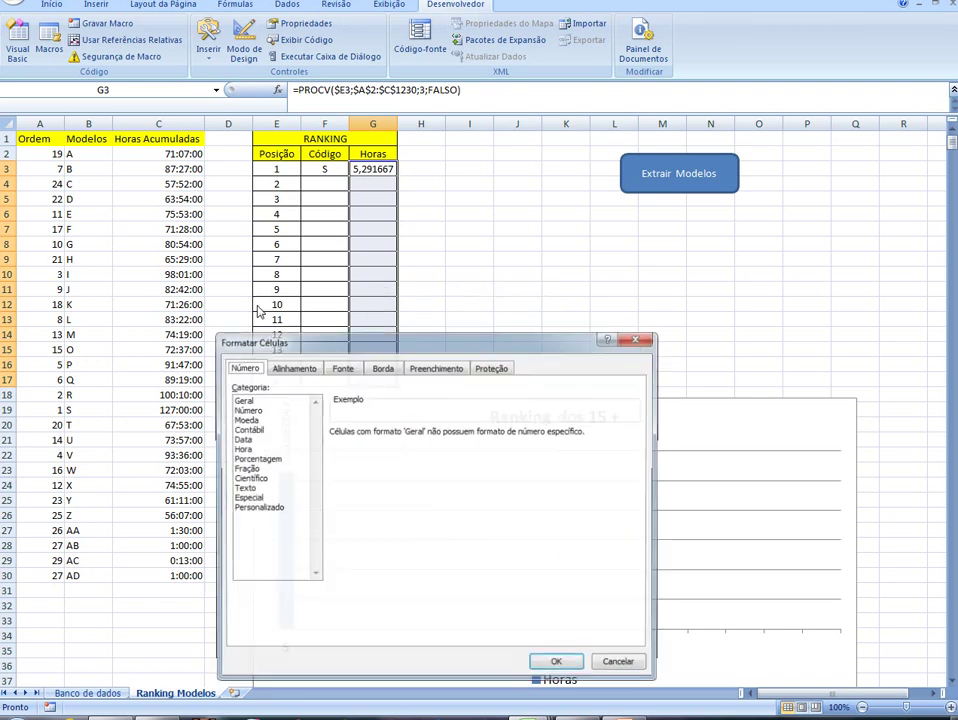
{"action": "left_click", "coordinate": [247, 450]}
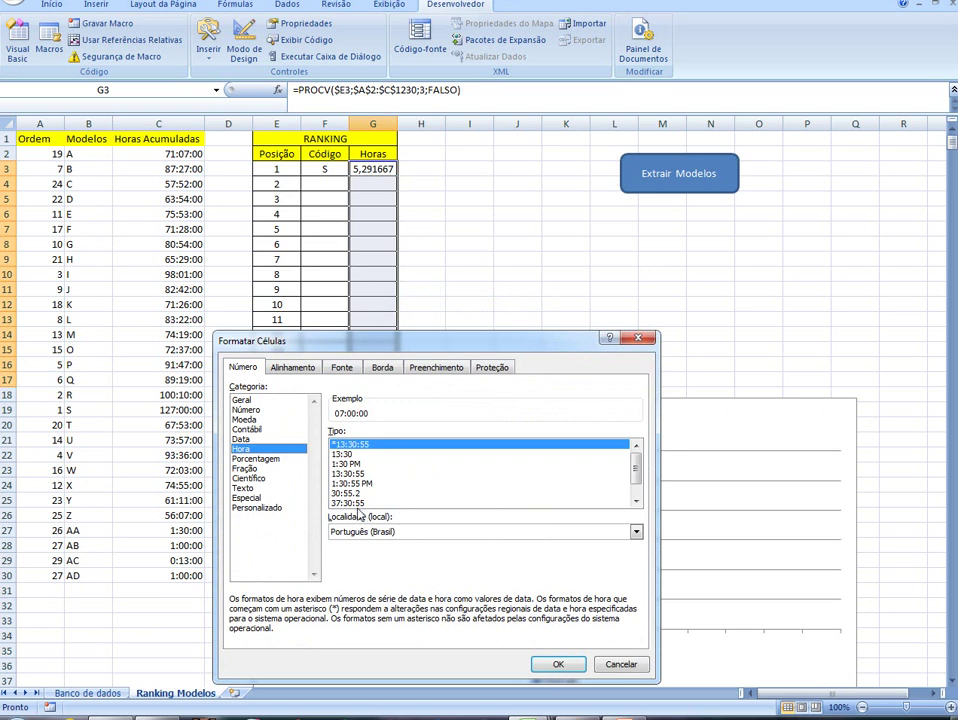
{"action": "left_click", "coordinate": [358, 503]}
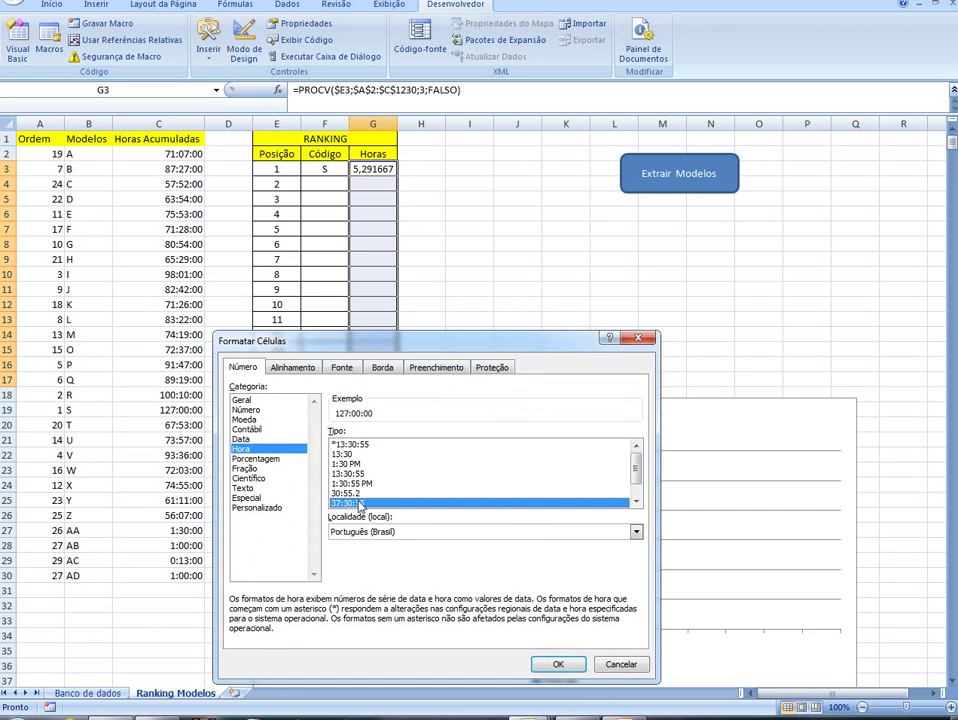
{"action": "left_click", "coordinate": [563, 665]}
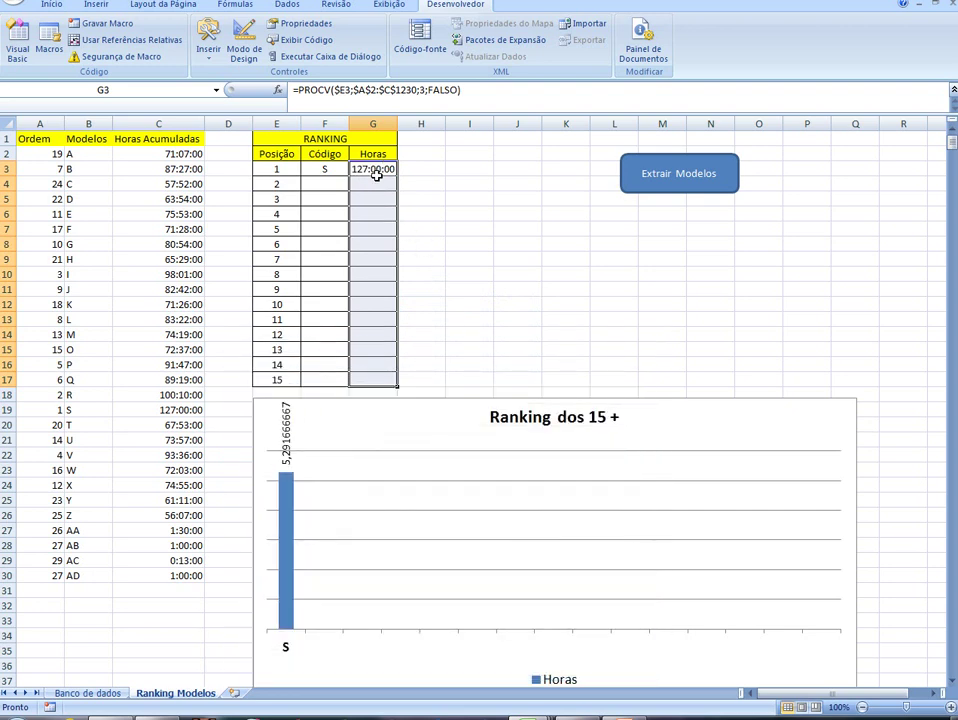
Compare G3 with the accumulated hours in C19, and fill the PROCV formulas in F3:G3 down to row 17
{"action": "left_click", "coordinate": [376, 171]}
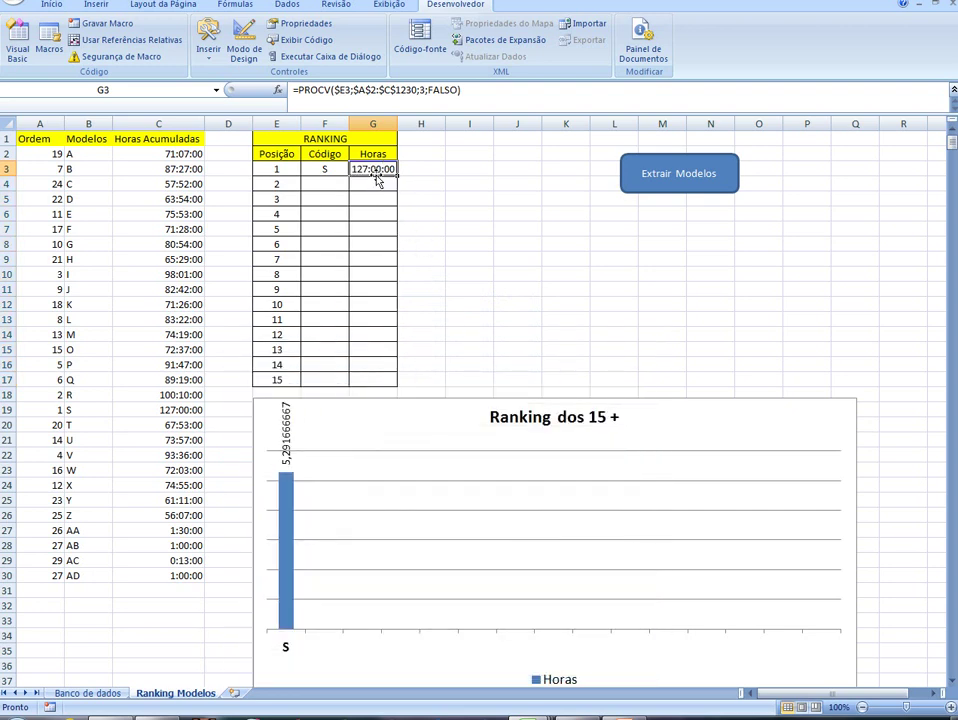
{"action": "left_click", "coordinate": [106, 409]}
{"action": "left_click", "coordinate": [141, 409]}
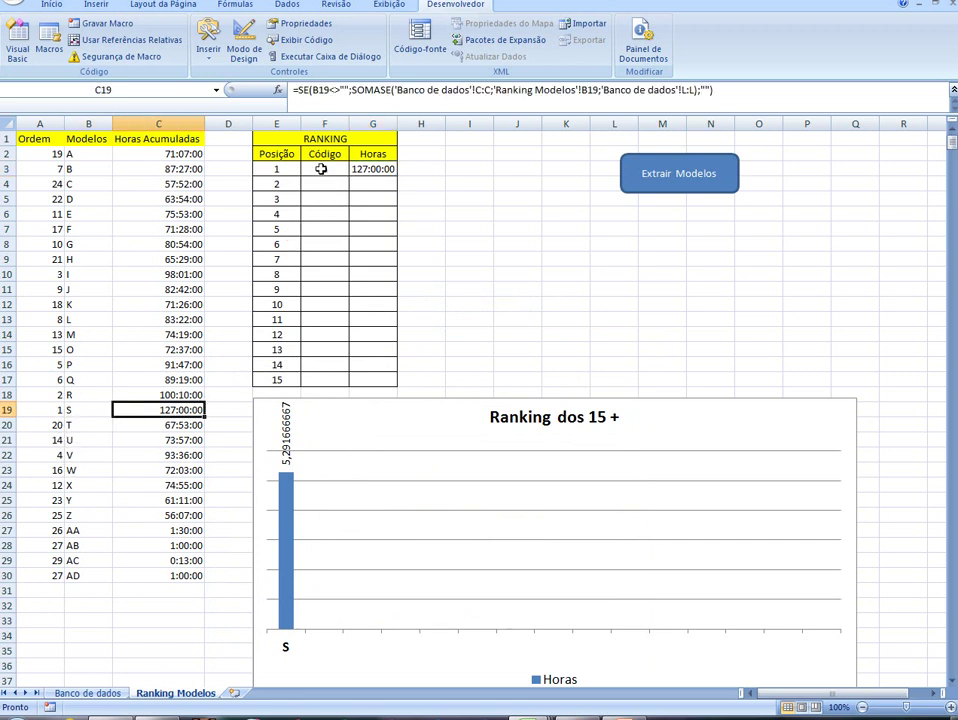
{"action": "left_click", "coordinate": [324, 171]}
{"action": "left_click_drag", "start_coordinate": [324, 171], "coordinate": [393, 381]}
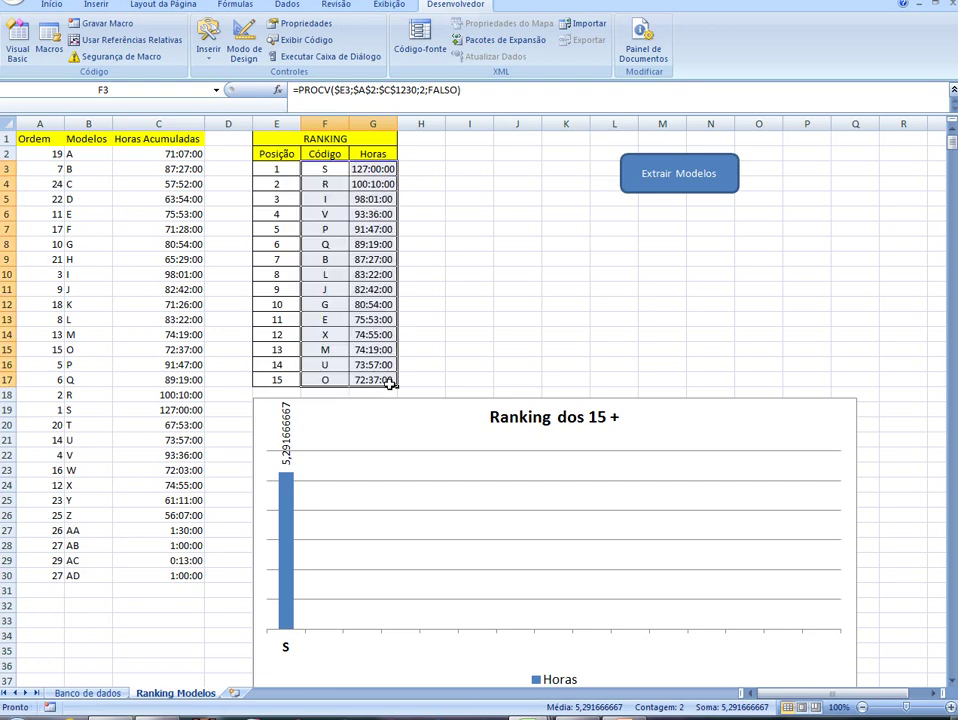
Review the ranking positions against the Ordem column and the model codes in the Banco de dados sheet, and return to Ranking Modelos
{"action": "left_click", "coordinate": [278, 199]}
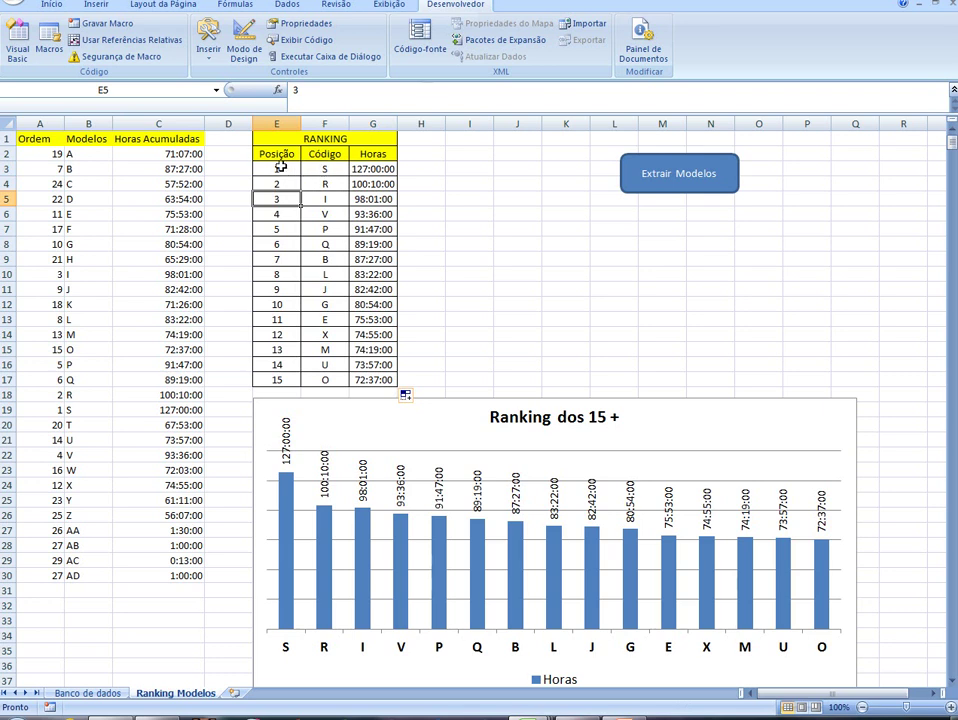
{"action": "left_click_drag", "start_coordinate": [34, 152], "coordinate": [21, 577]}
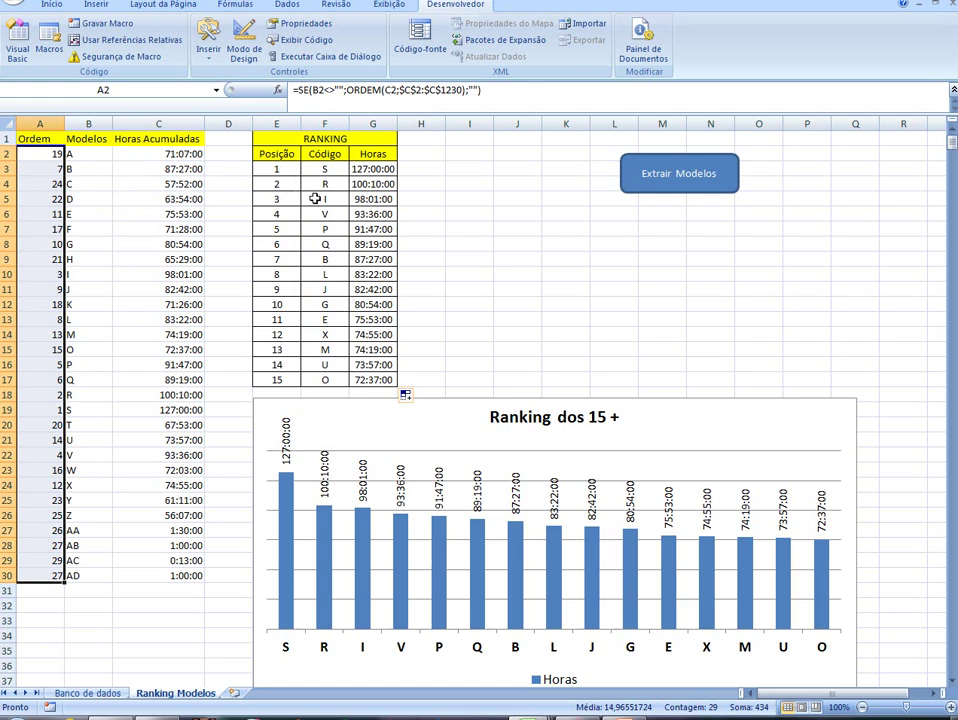
{"action": "left_click", "coordinate": [133, 187]}
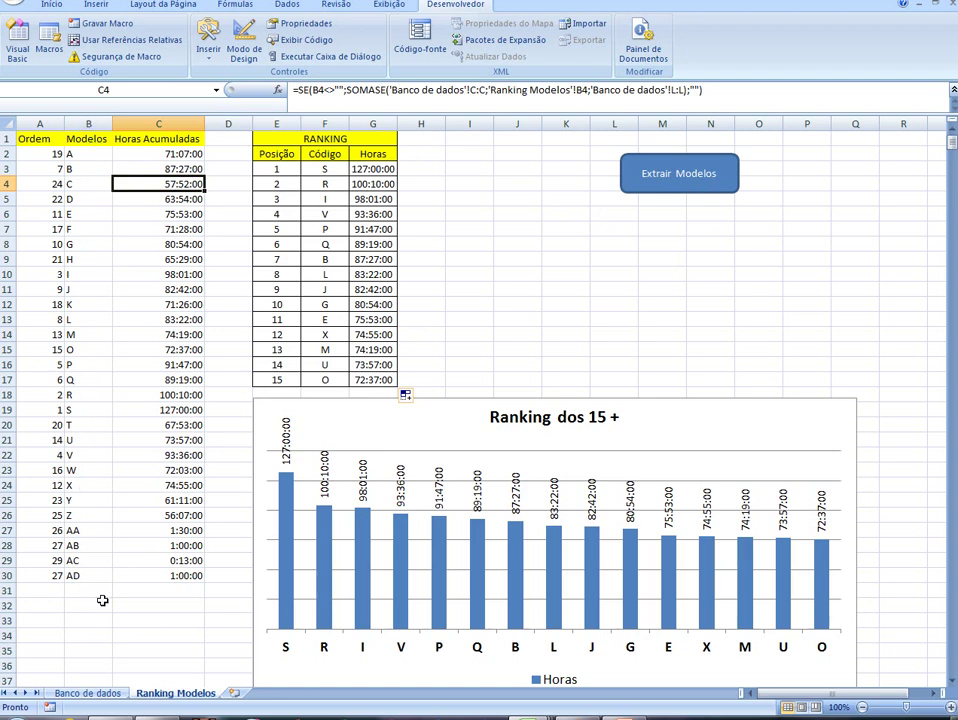
{"action": "left_click", "coordinate": [88, 692]}
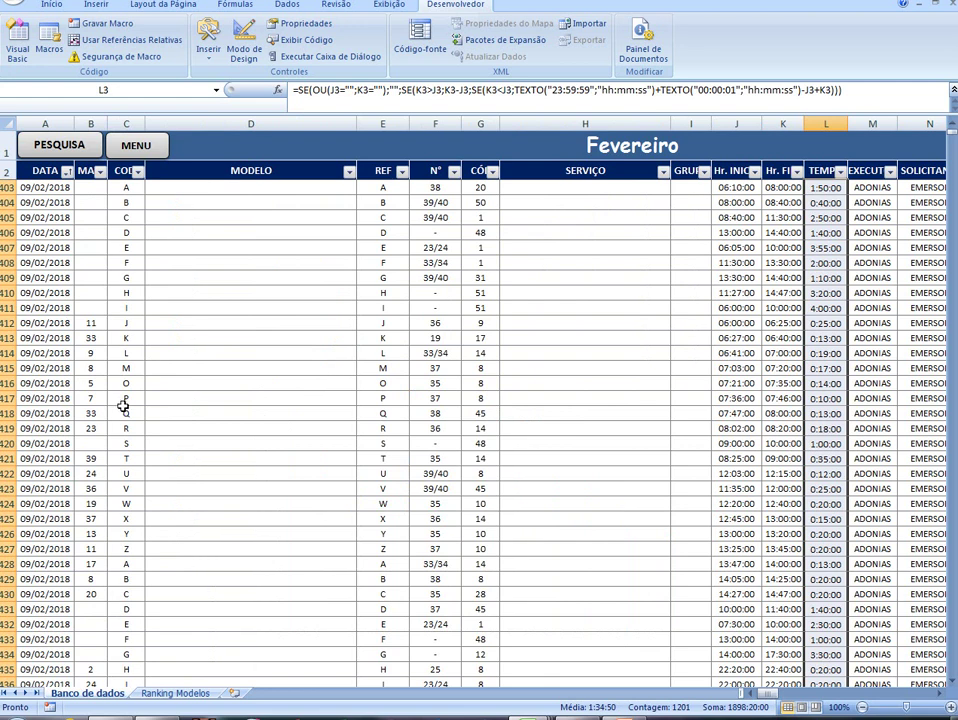
{"action": "scroll", "coordinate": [123, 405], "scroll_direction": "down", "scroll_amount": 2}
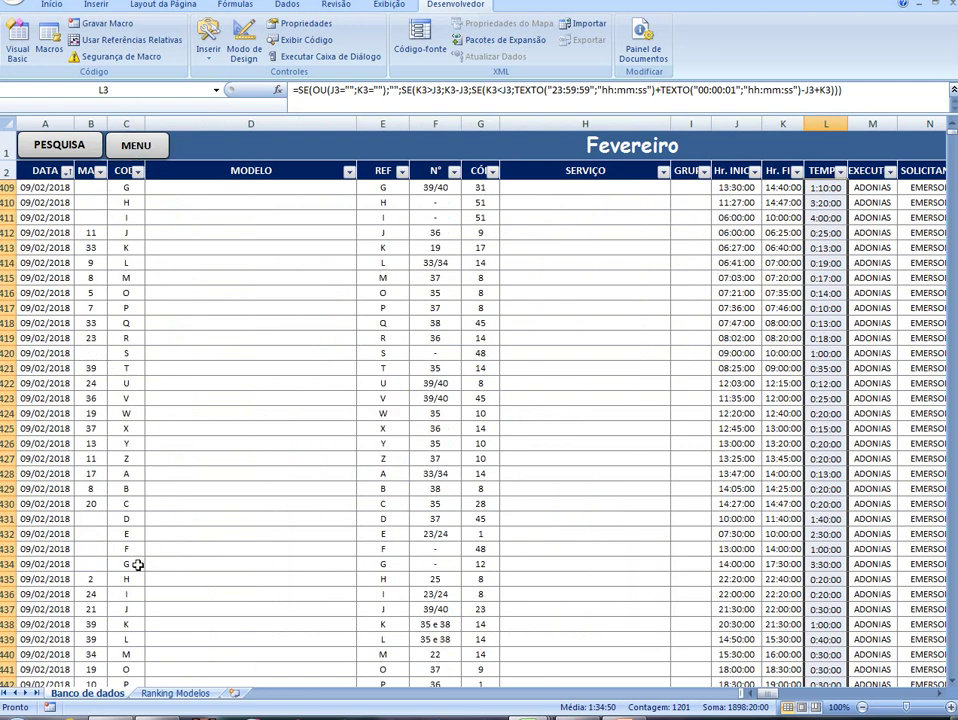
{"action": "scroll", "coordinate": [138, 563], "scroll_direction": "down", "scroll_amount": 2}
{"action": "scroll", "coordinate": [139, 552], "scroll_direction": "down", "scroll_amount": 3}
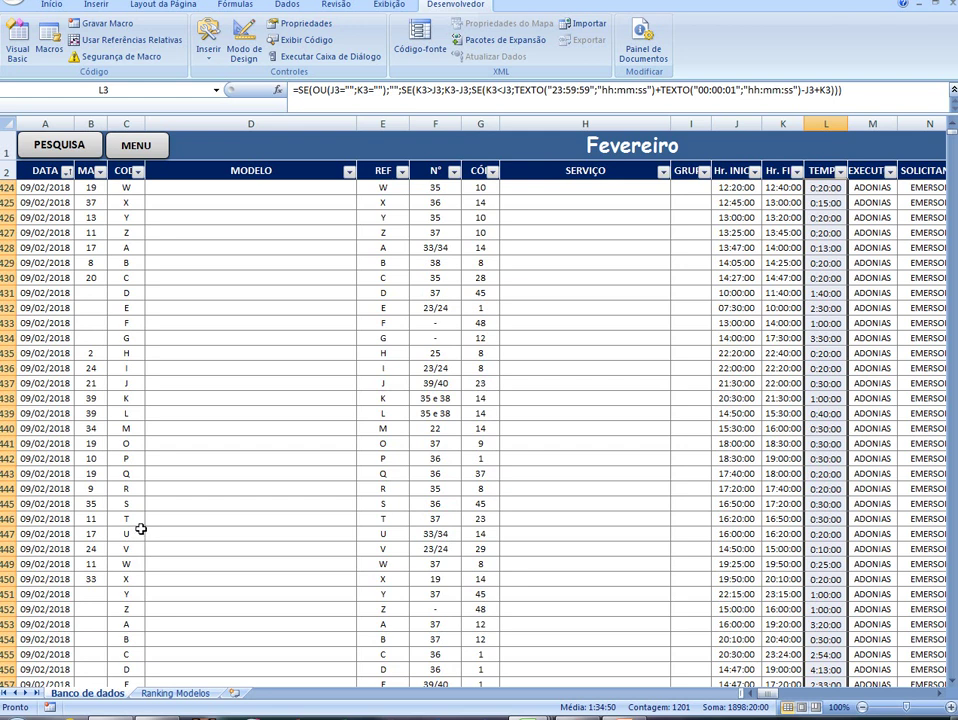
{"action": "left_click", "coordinate": [176, 693]}
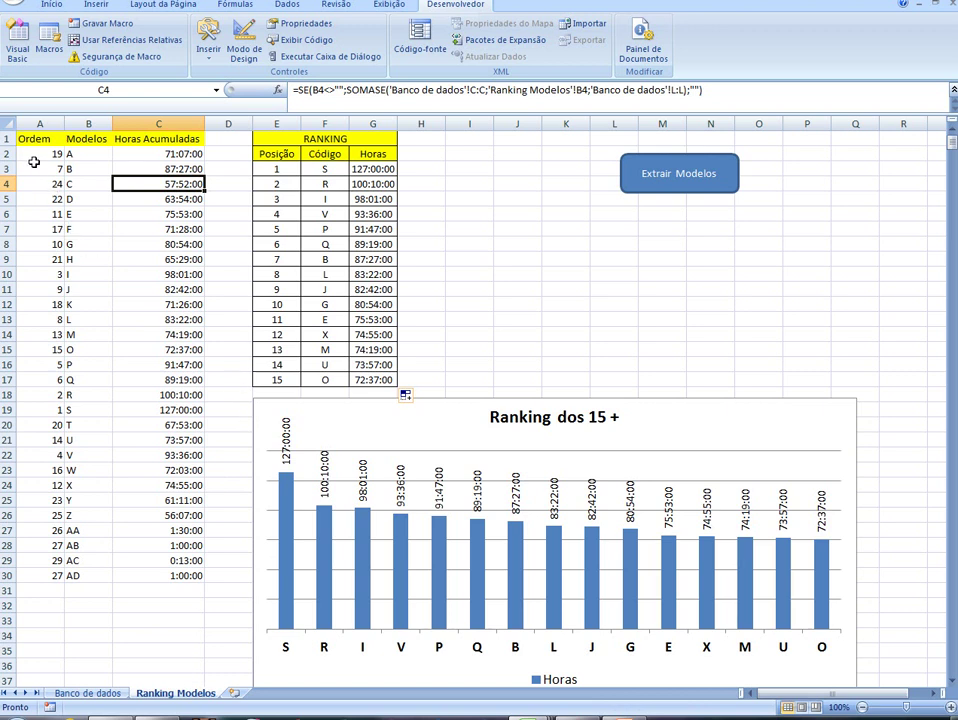
Highlight Ordem values in A2:A30 that are less than 15 with light red fill and dark red text using conditional formatting
{"action": "left_click_drag", "start_coordinate": [31, 155], "coordinate": [36, 576]}
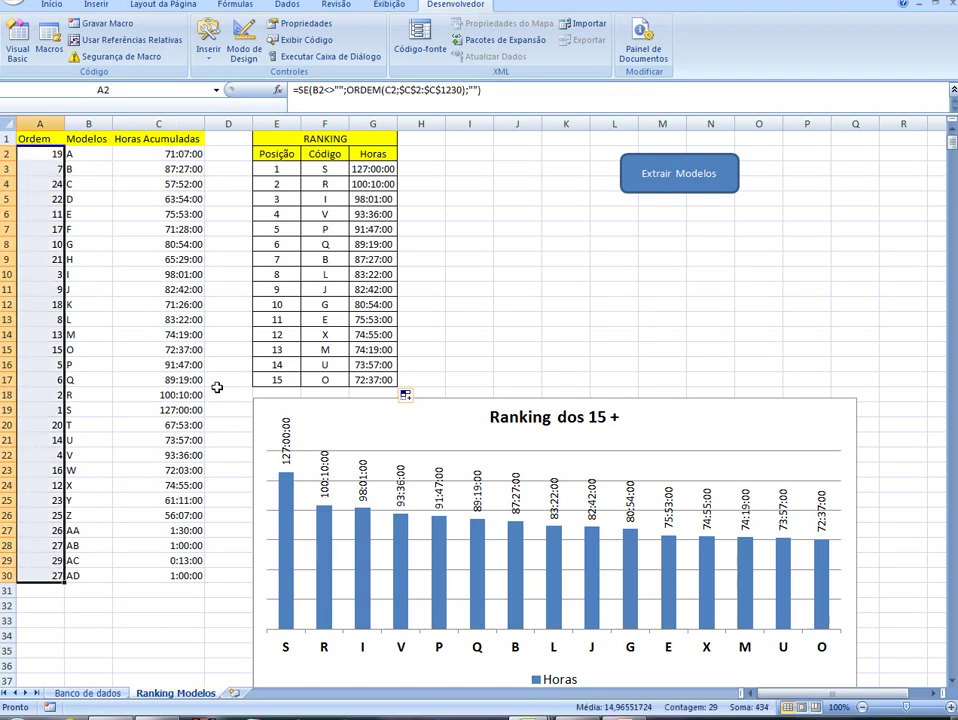
{"action": "left_click", "coordinate": [56, 7]}
{"action": "left_click", "coordinate": [596, 31]}
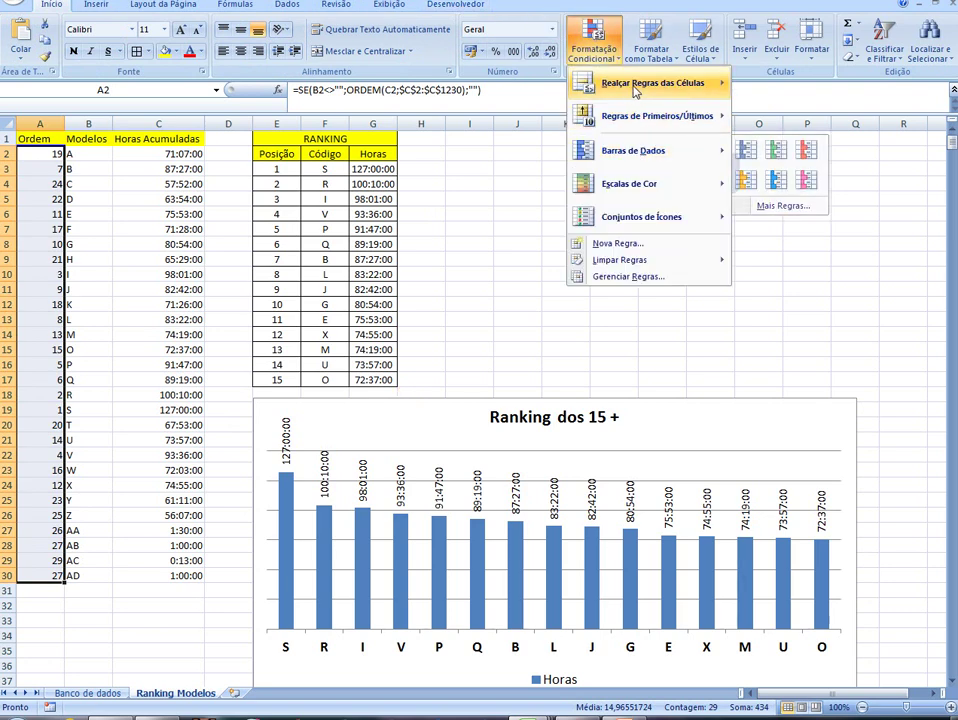
{"action": "mouse_move", "coordinate": [640, 84]}
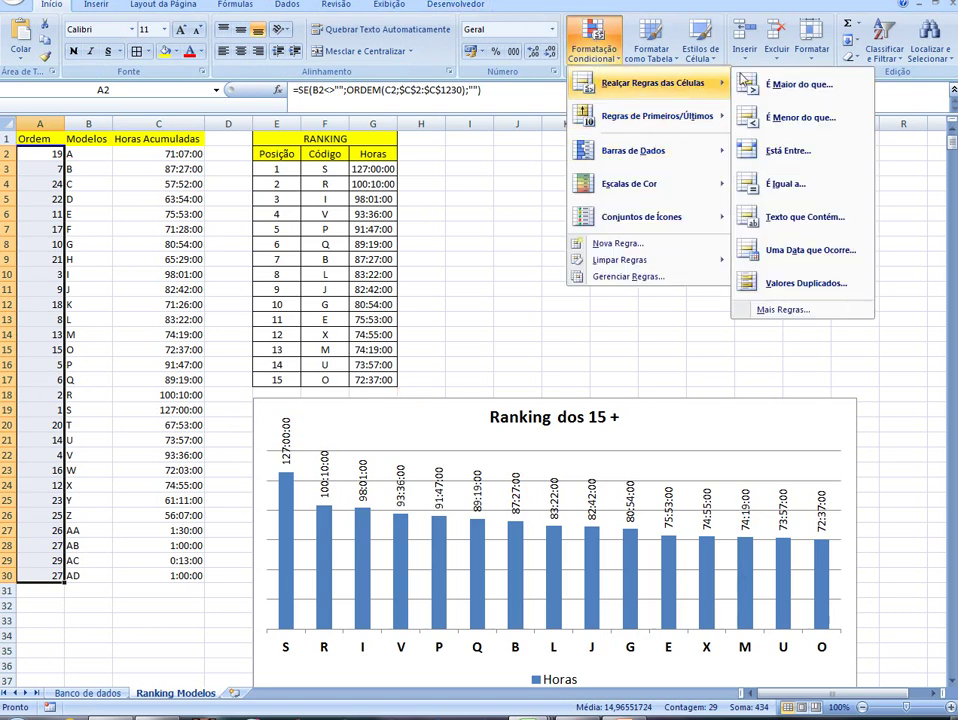
{"action": "left_click", "coordinate": [808, 118]}
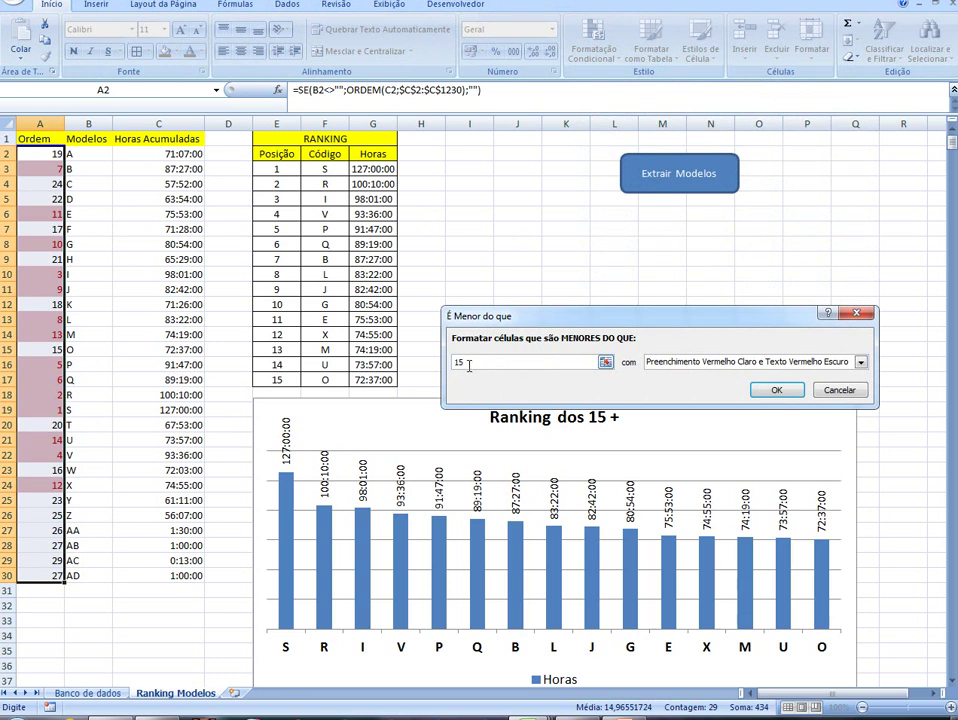
{"action": "type", "text": "20"}
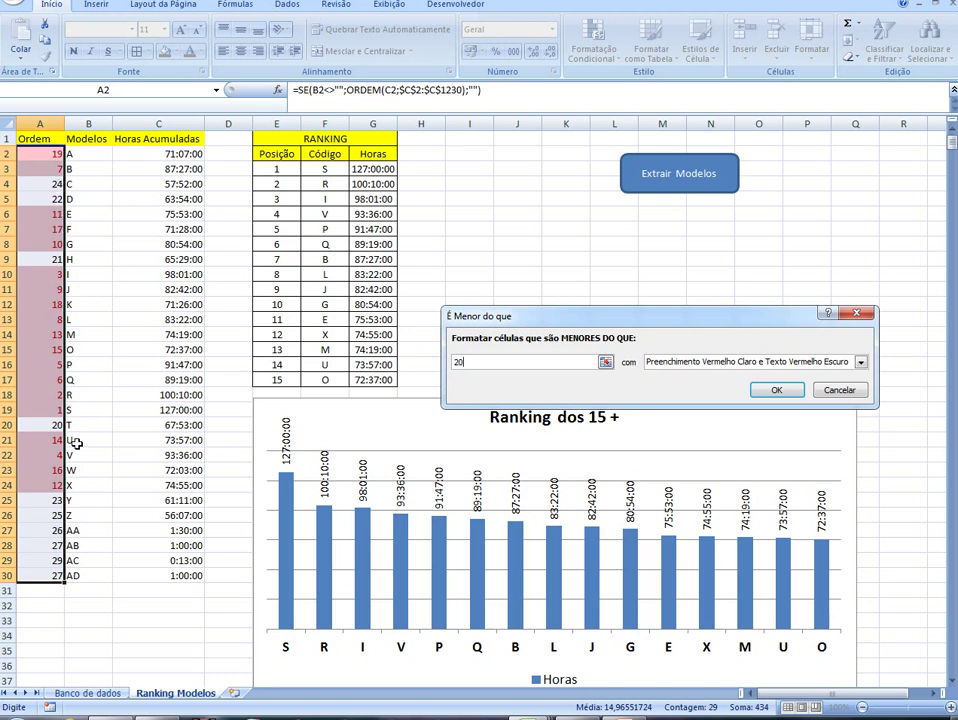
{"action": "left_click_drag", "start_coordinate": [468, 365], "coordinate": [446, 366]}
{"action": "type", "text": "15"}
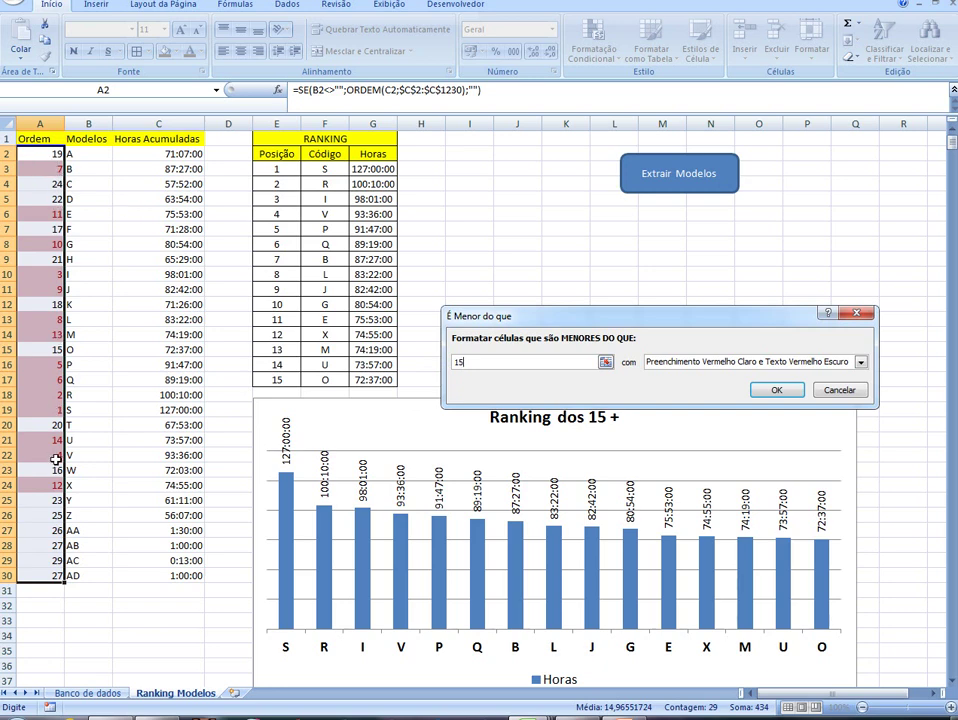
{"action": "left_click", "coordinate": [778, 390]}
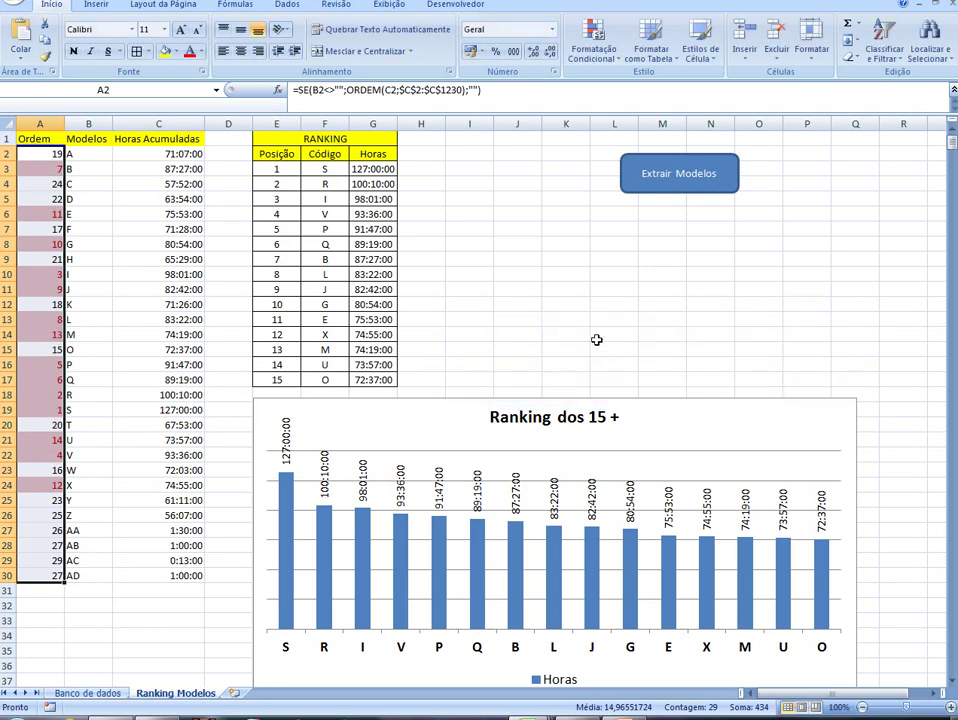
Set up a second conditional formatting rule on A2:A30 for Ordem values equal to 16
{"action": "left_click", "coordinate": [593, 42]}
{"action": "mouse_move", "coordinate": [655, 83]}
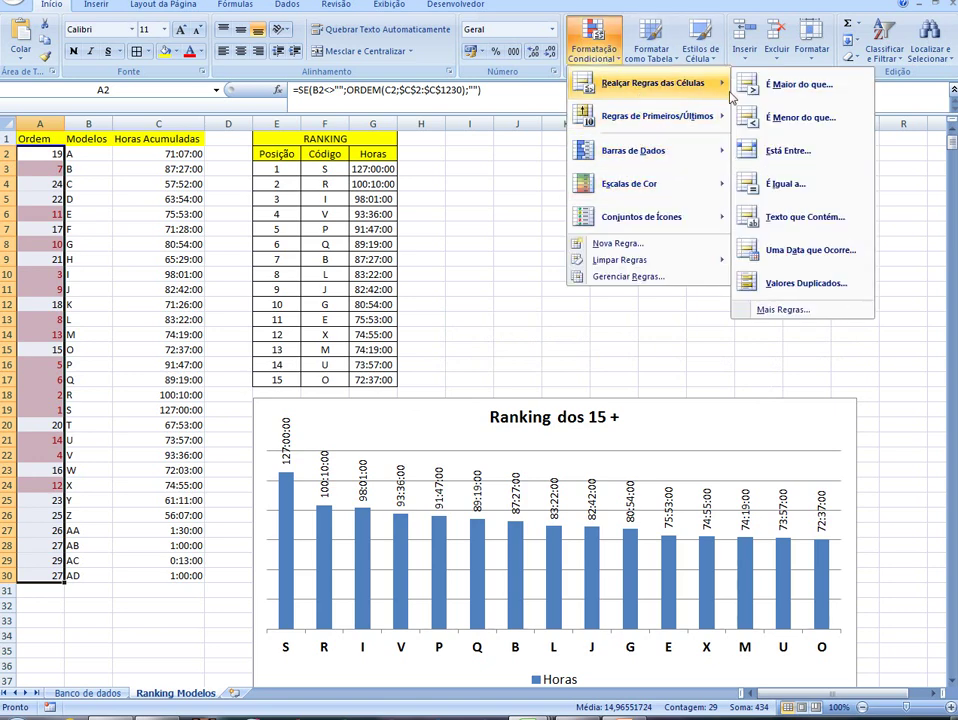
{"action": "left_click", "coordinate": [798, 185]}
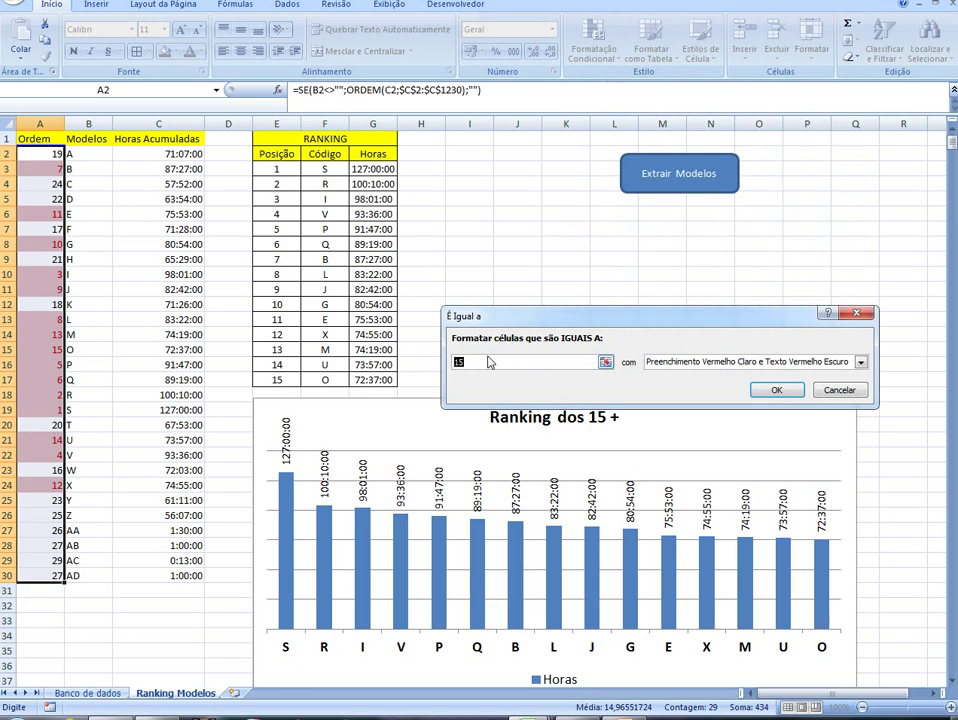
{"action": "type", "text": "16"}
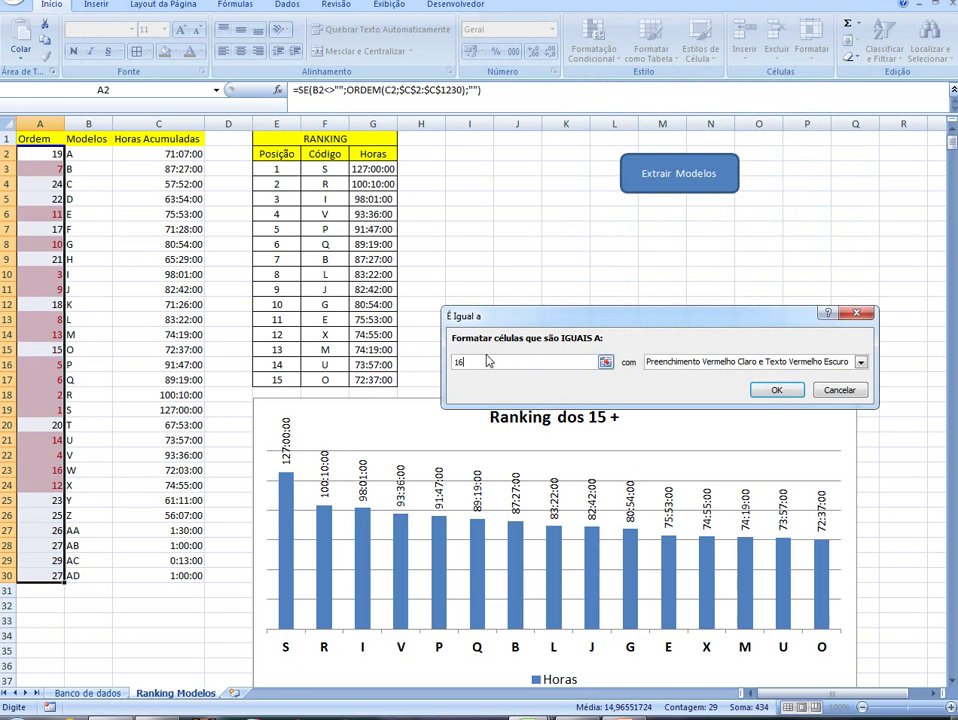
Give the equal-to-16 rule a custom format with yellow fill and black font, and apply it
{"action": "left_click", "coordinate": [862, 365]}
{"action": "left_click", "coordinate": [676, 445]}
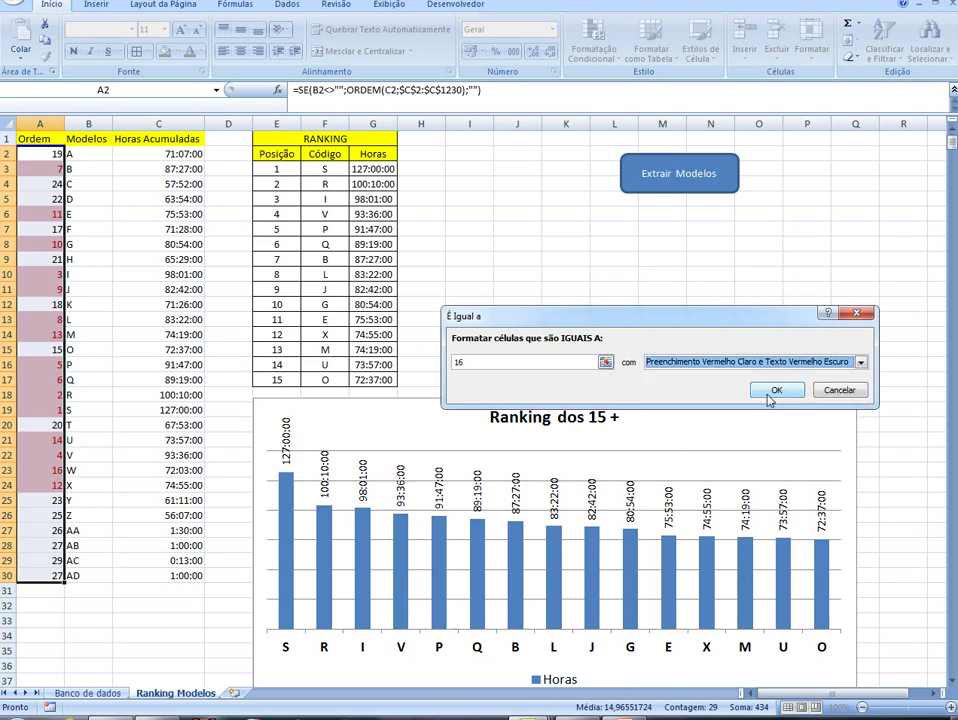
{"action": "left_click", "coordinate": [860, 362]}
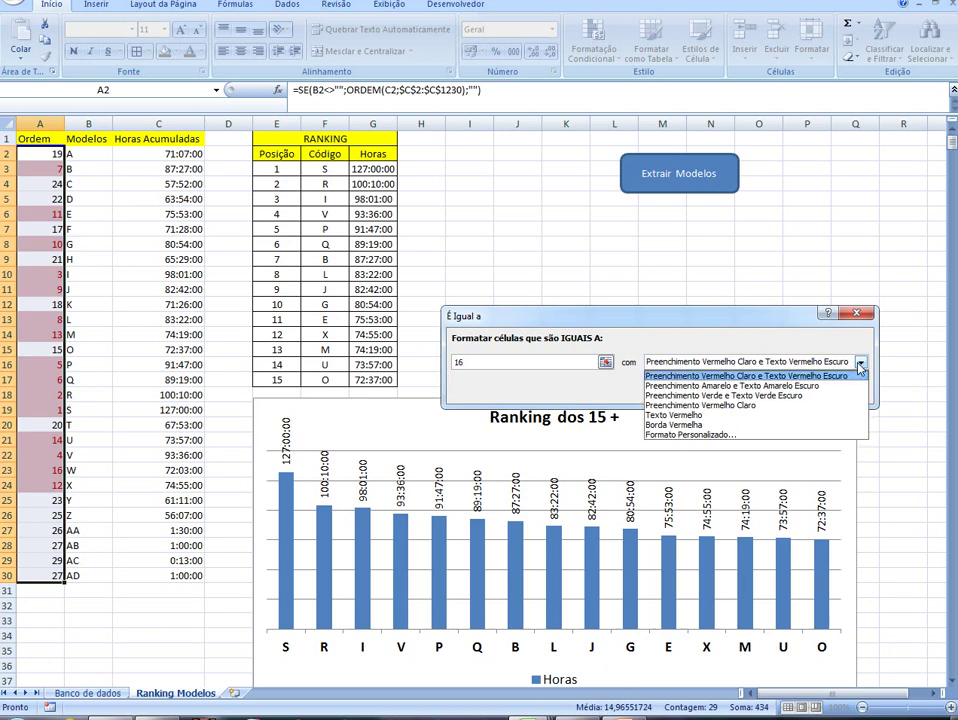
{"action": "left_click", "coordinate": [705, 435]}
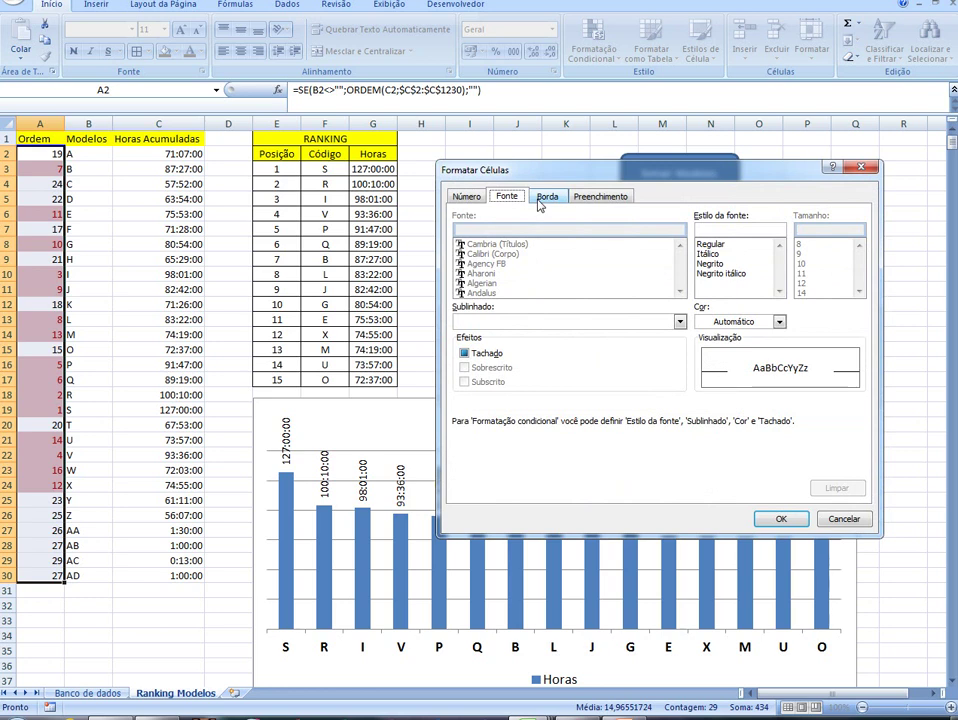
{"action": "left_click", "coordinate": [597, 196]}
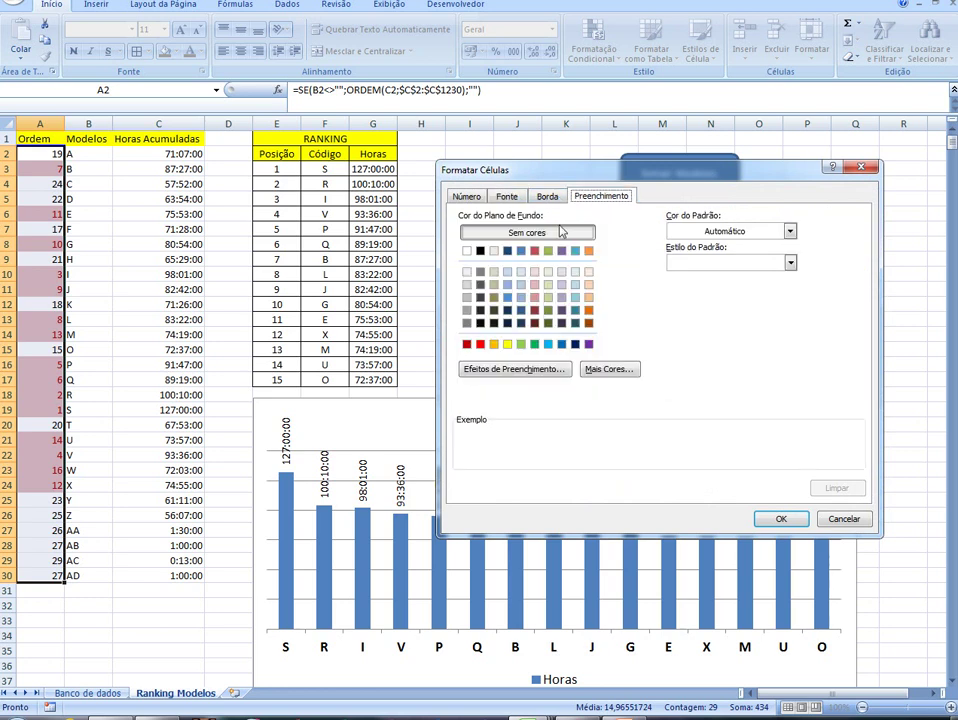
{"action": "left_click", "coordinate": [507, 344]}
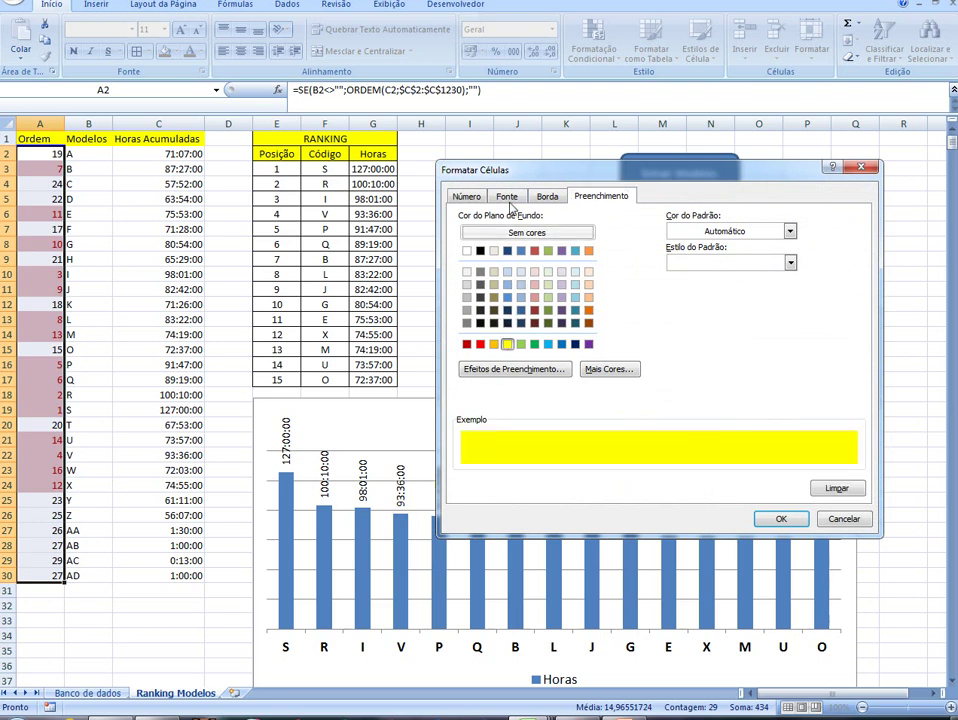
{"action": "left_click", "coordinate": [508, 198]}
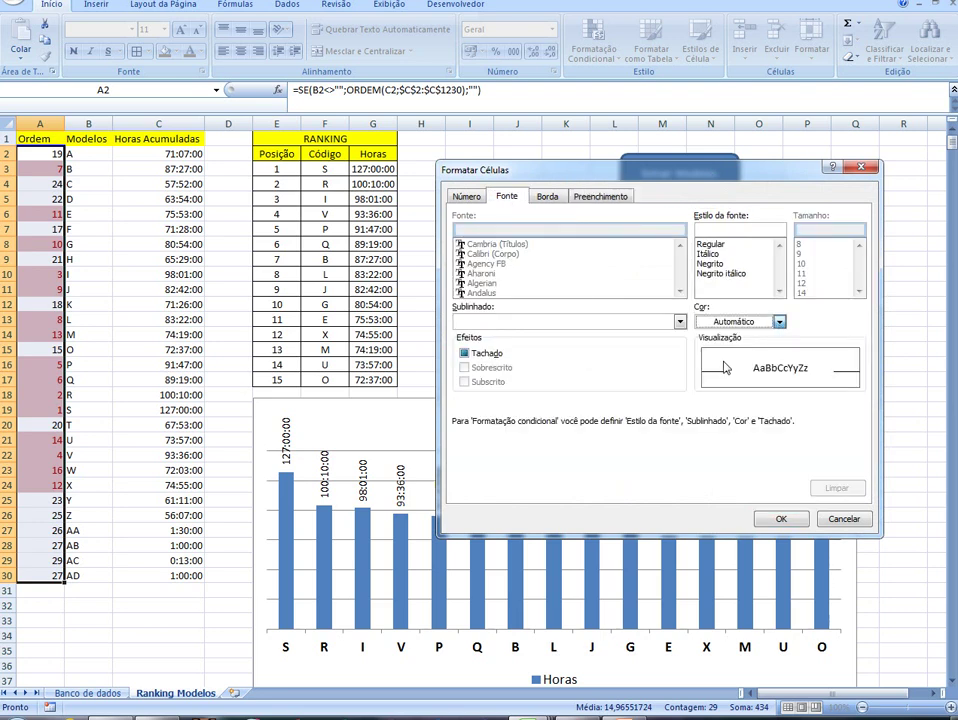
{"action": "left_click", "coordinate": [779, 321]}
{"action": "left_click", "coordinate": [721, 373]}
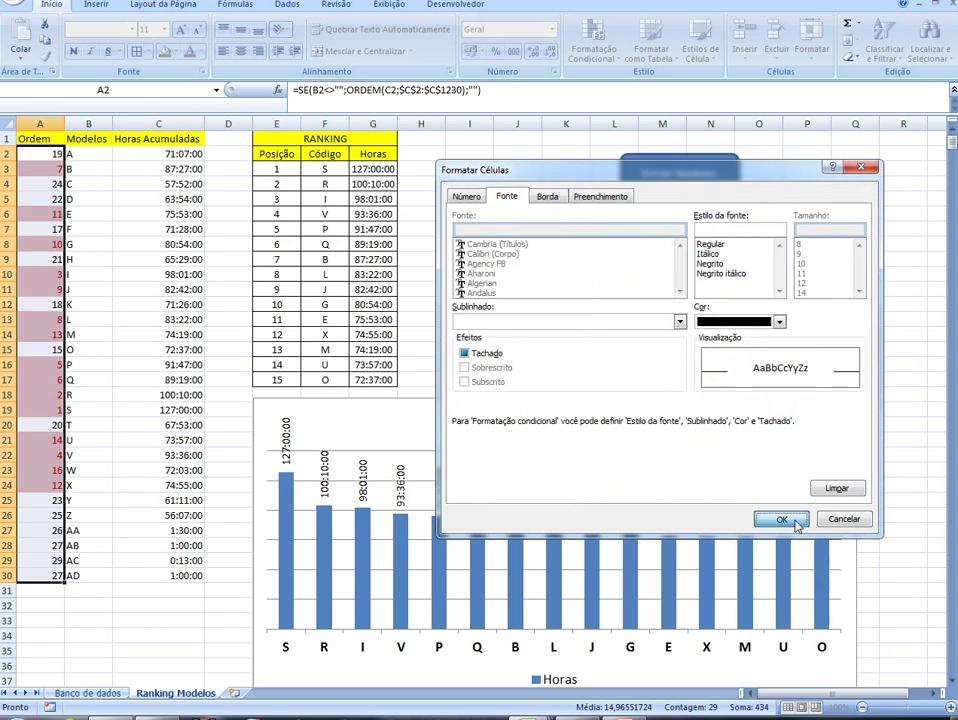
{"action": "left_click", "coordinate": [797, 526]}
{"action": "left_click", "coordinate": [844, 391]}
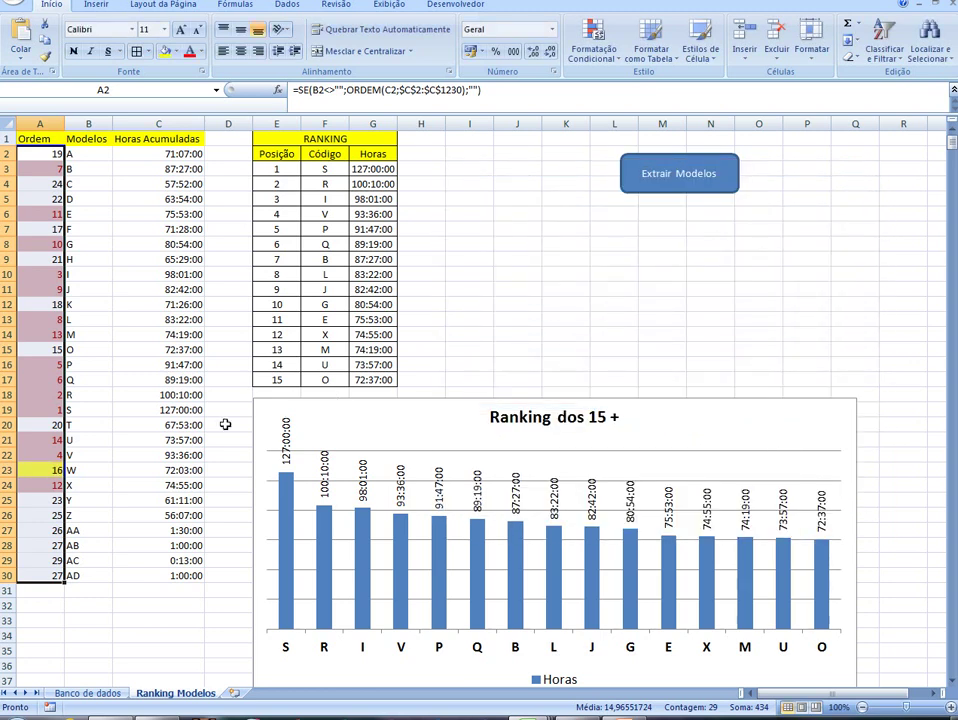
Check the conditional highlighting of the Ordem cells ranked 15 and 16 against their models and accumulated hours
{"action": "left_click", "coordinate": [158, 440]}
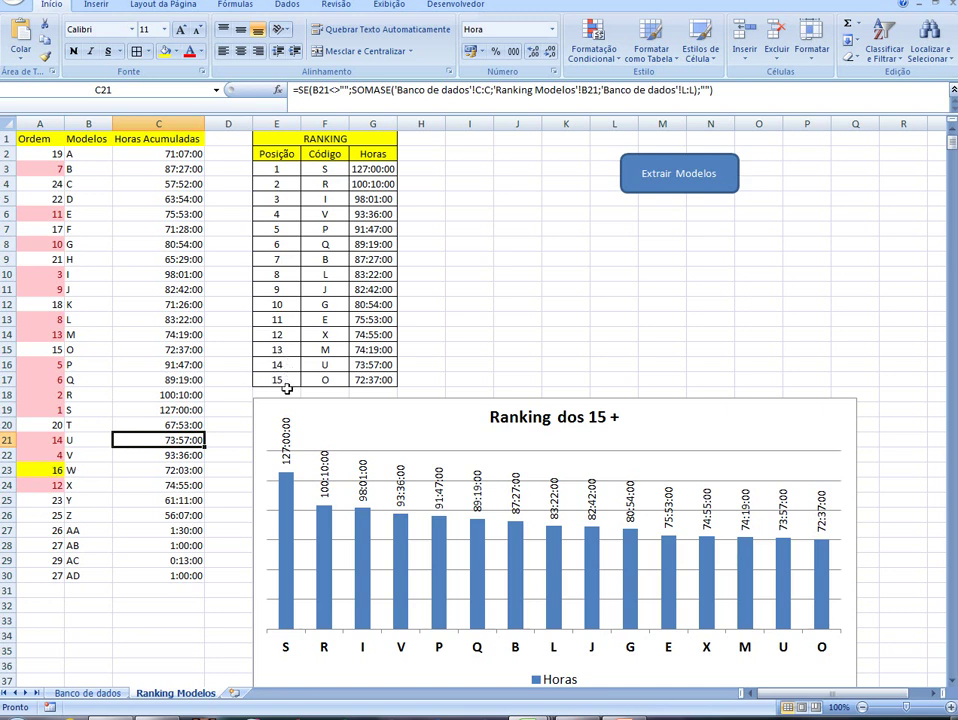
{"action": "left_click", "coordinate": [58, 470]}
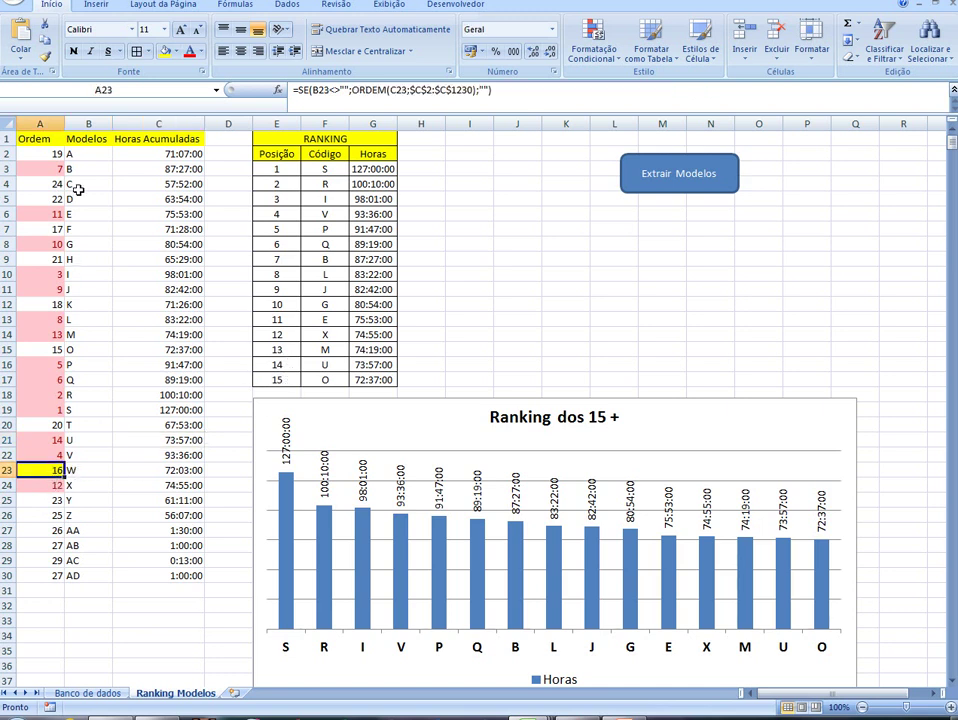
{"action": "left_click", "coordinate": [80, 471]}
{"action": "left_click", "coordinate": [176, 472]}
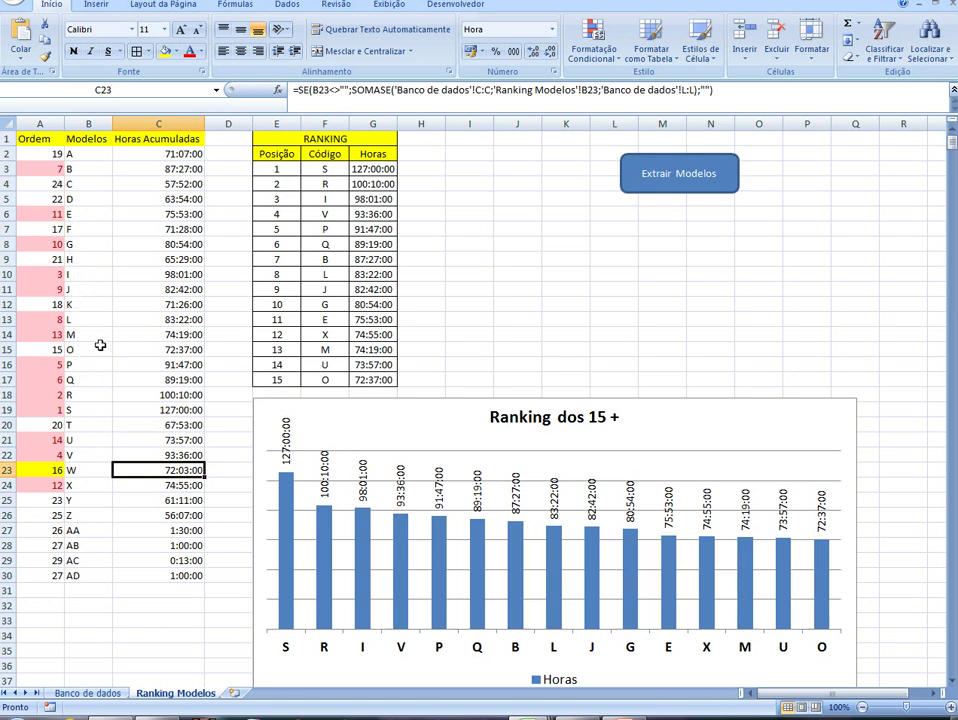
{"action": "left_click", "coordinate": [56, 349]}
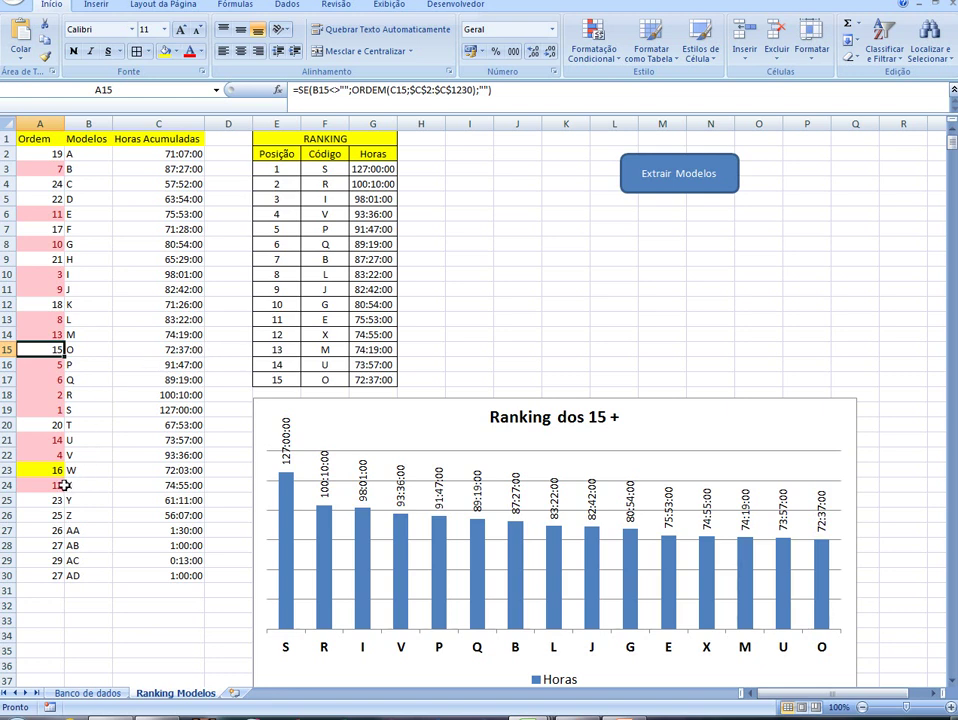
Edit the conditional formatting rule for values less than 15 on A2:A30 so it covers values less than 16
{"action": "left_click", "coordinate": [46, 152]}
{"action": "left_click", "coordinate": [50, 167]}
{"action": "left_click", "coordinate": [593, 45]}
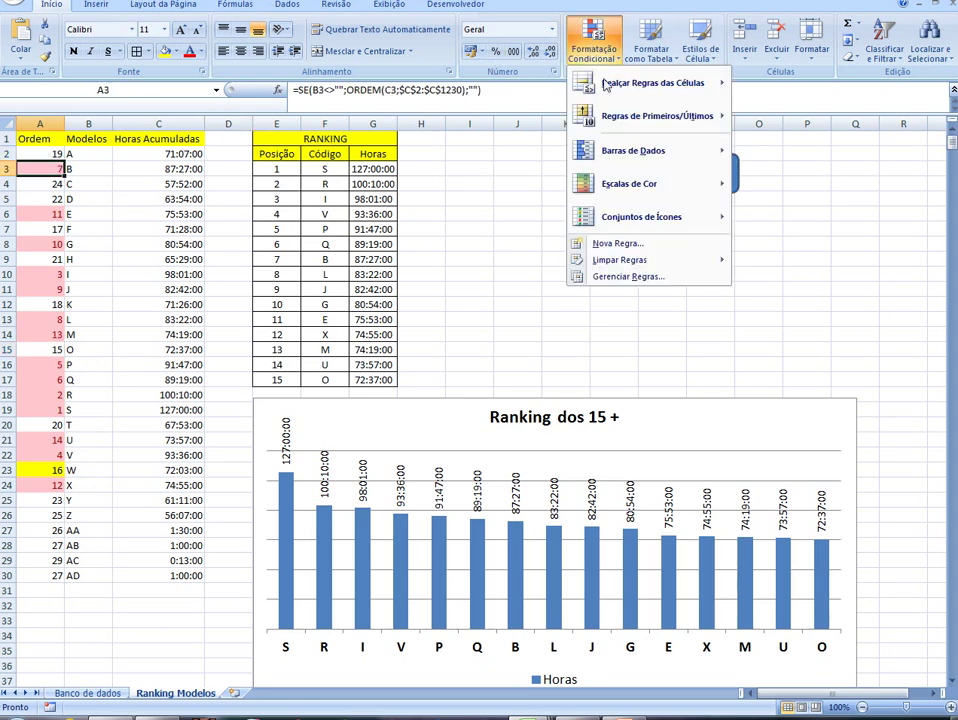
{"action": "left_click", "coordinate": [657, 281]}
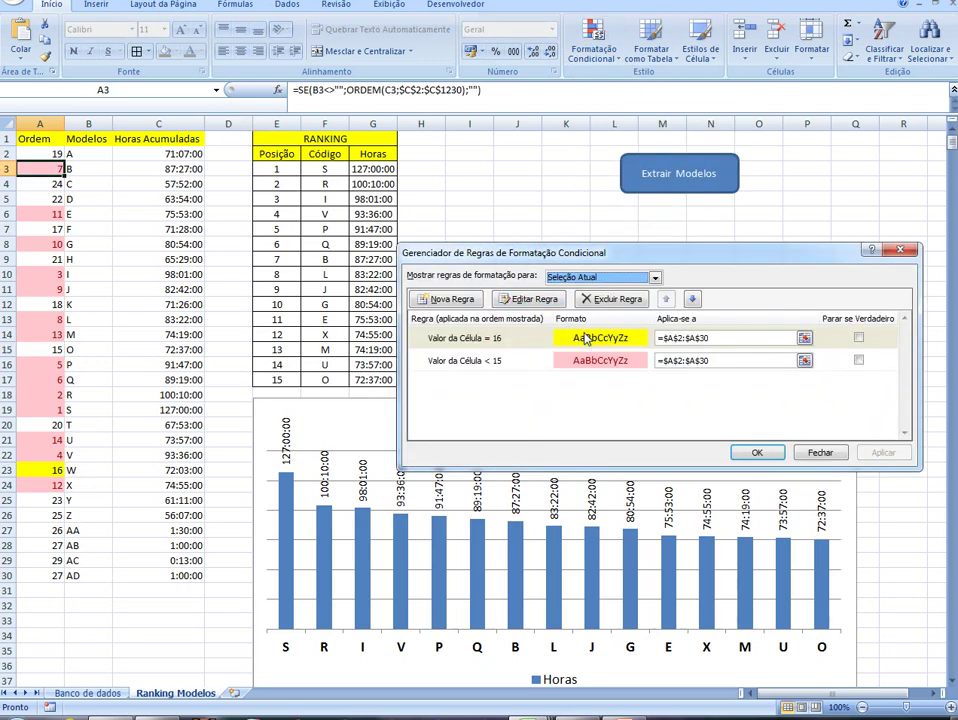
{"action": "left_click", "coordinate": [531, 338]}
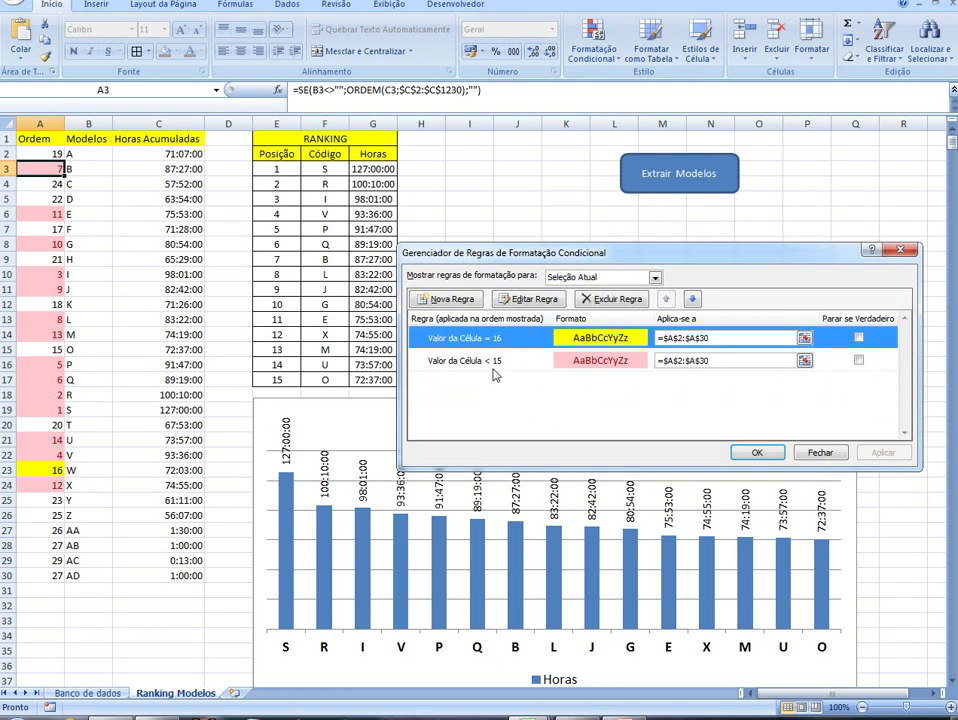
{"action": "left_click", "coordinate": [500, 366]}
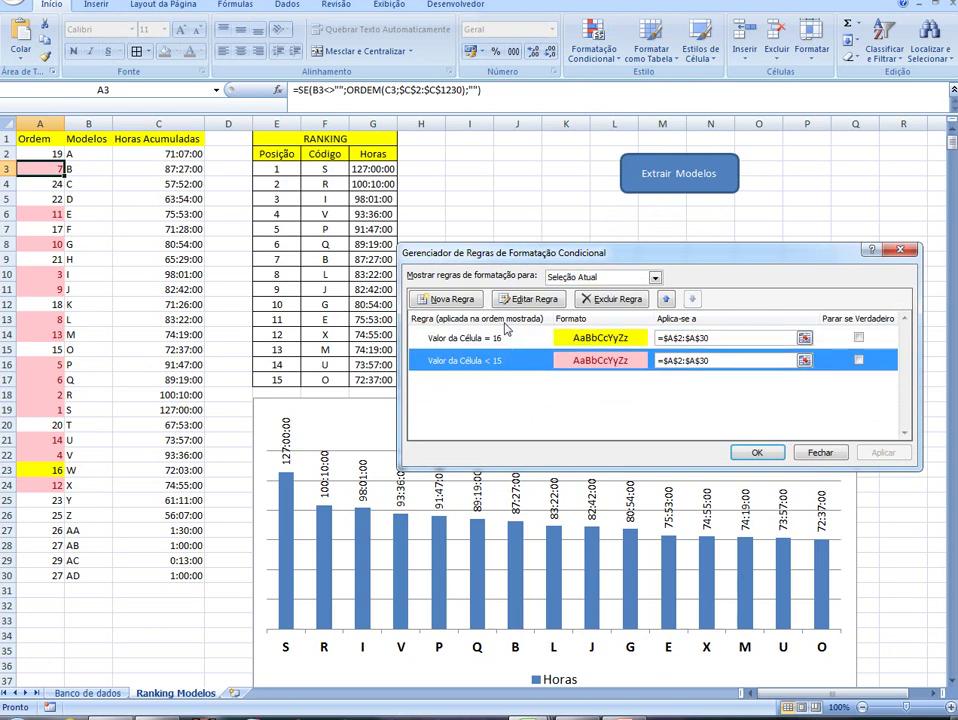
{"action": "left_click", "coordinate": [519, 300]}
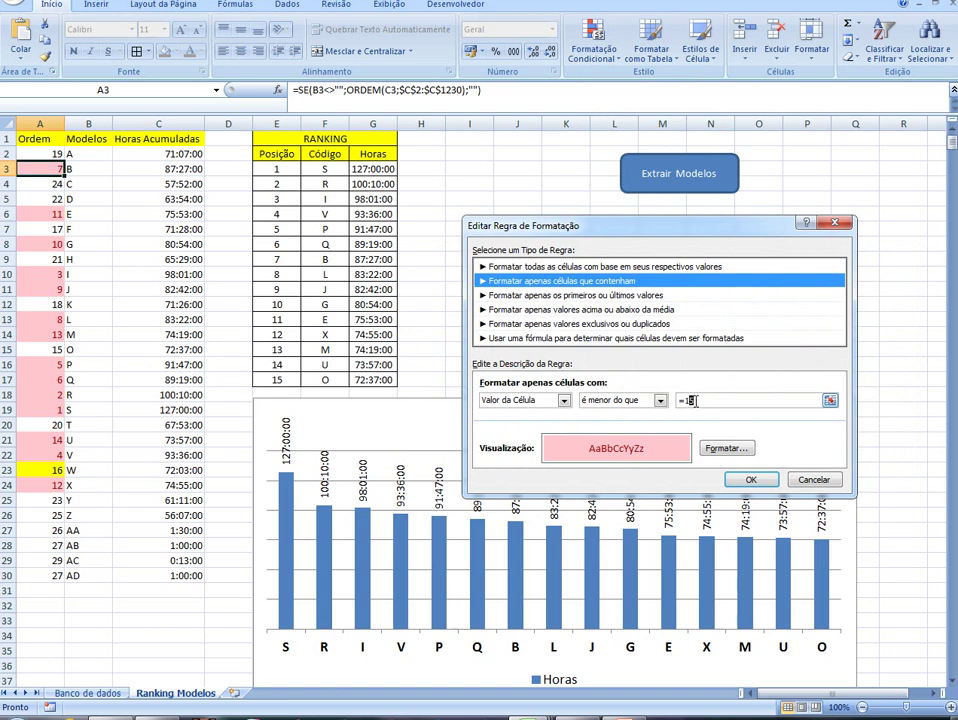
{"action": "left_click", "coordinate": [697, 400]}
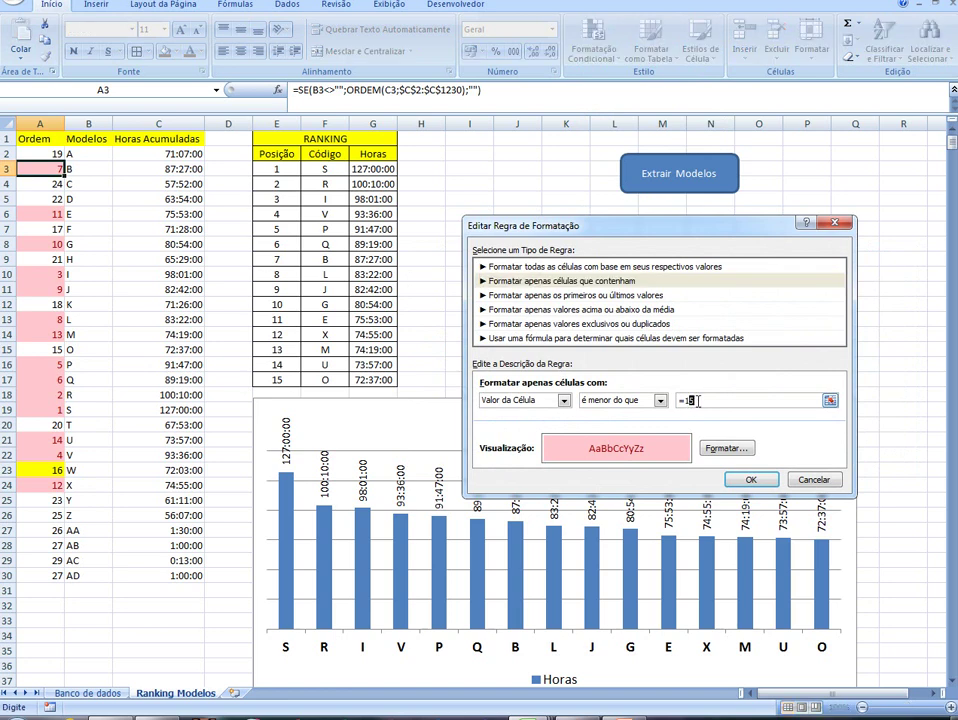
{"action": "left_click", "coordinate": [768, 482]}
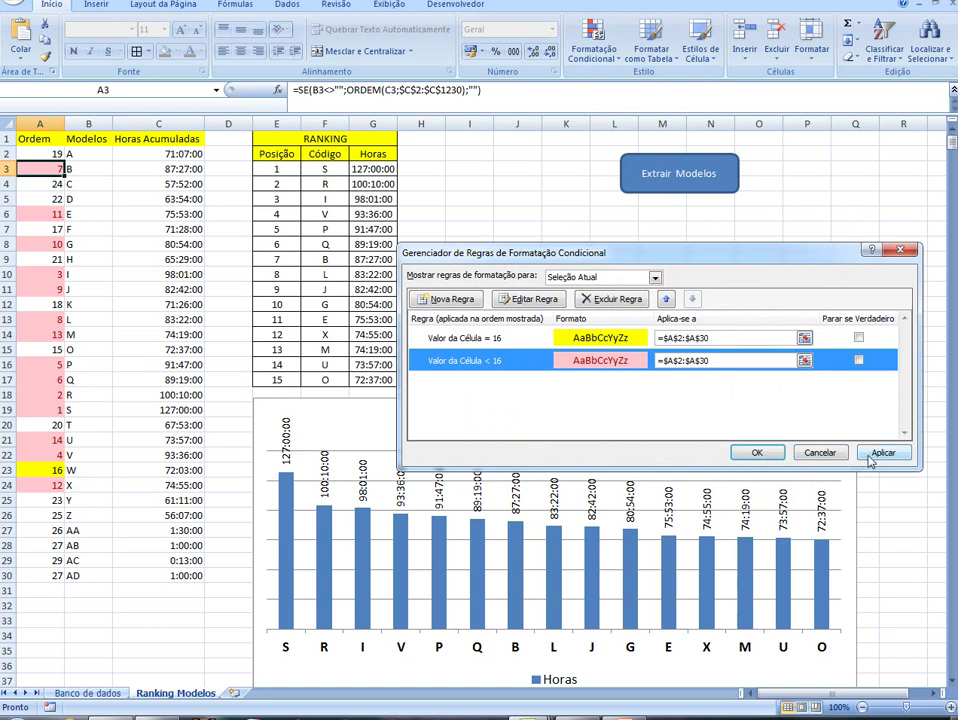
{"action": "left_click", "coordinate": [780, 459]}
Compare the Ordem and Horas Acumuladas cells of models O and W, ranked 15 and 16
{"action": "left_click", "coordinate": [58, 350]}
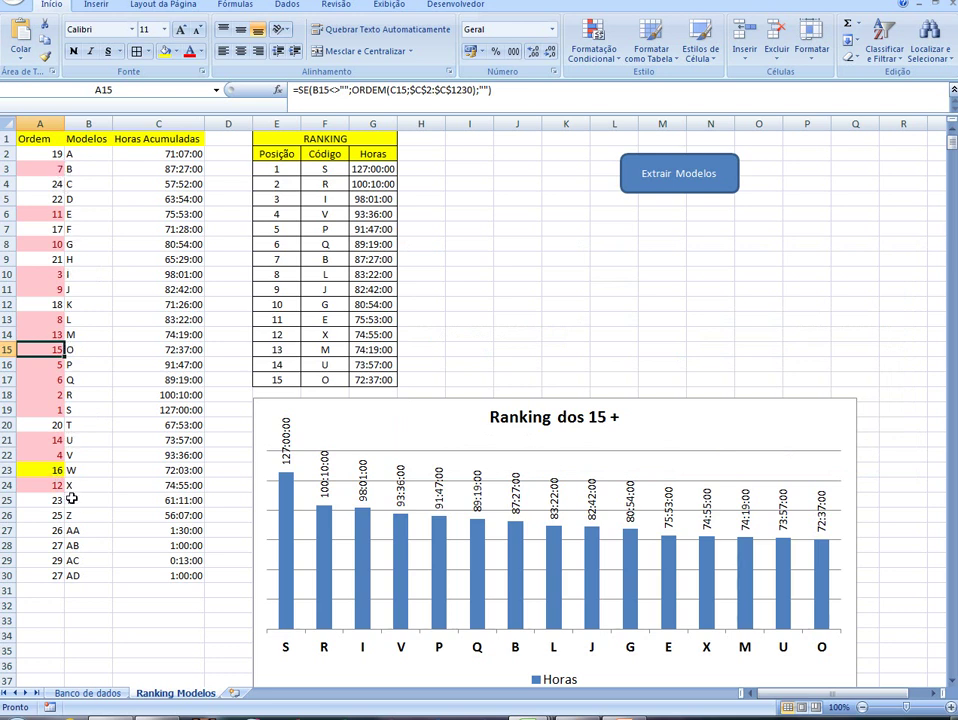
{"action": "left_click", "coordinate": [58, 470]}
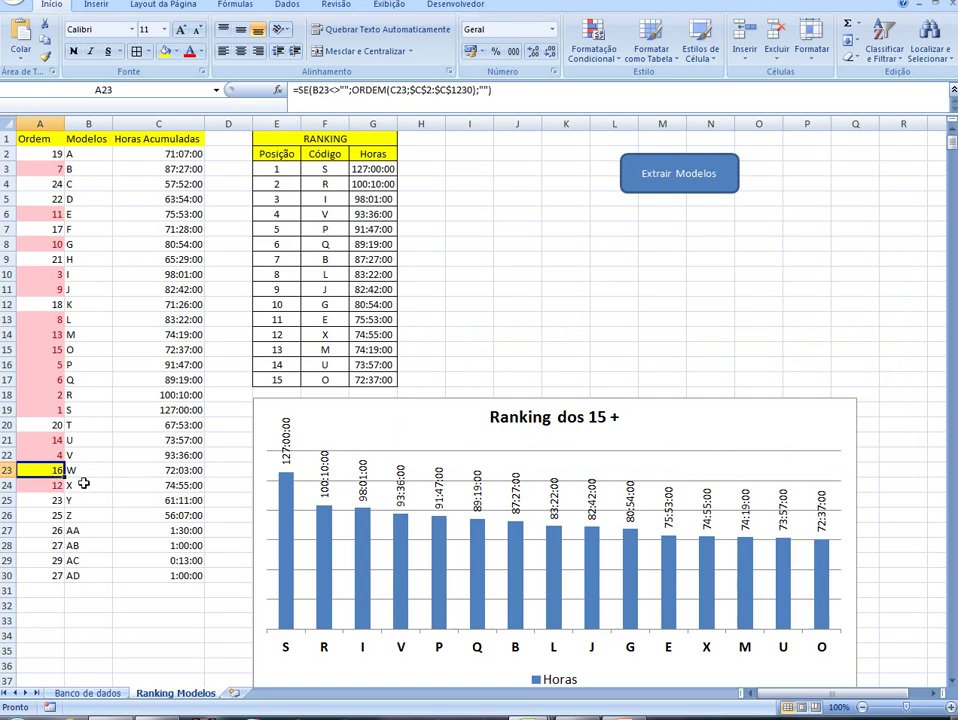
{"action": "left_click", "coordinate": [136, 471]}
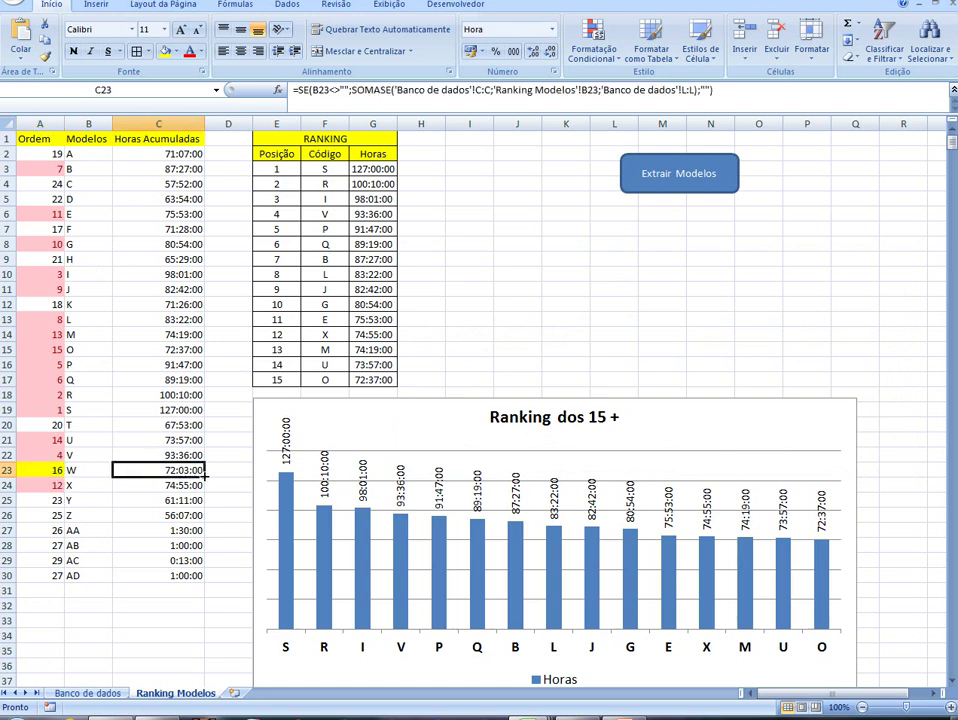
{"action": "left_click", "coordinate": [191, 352]}
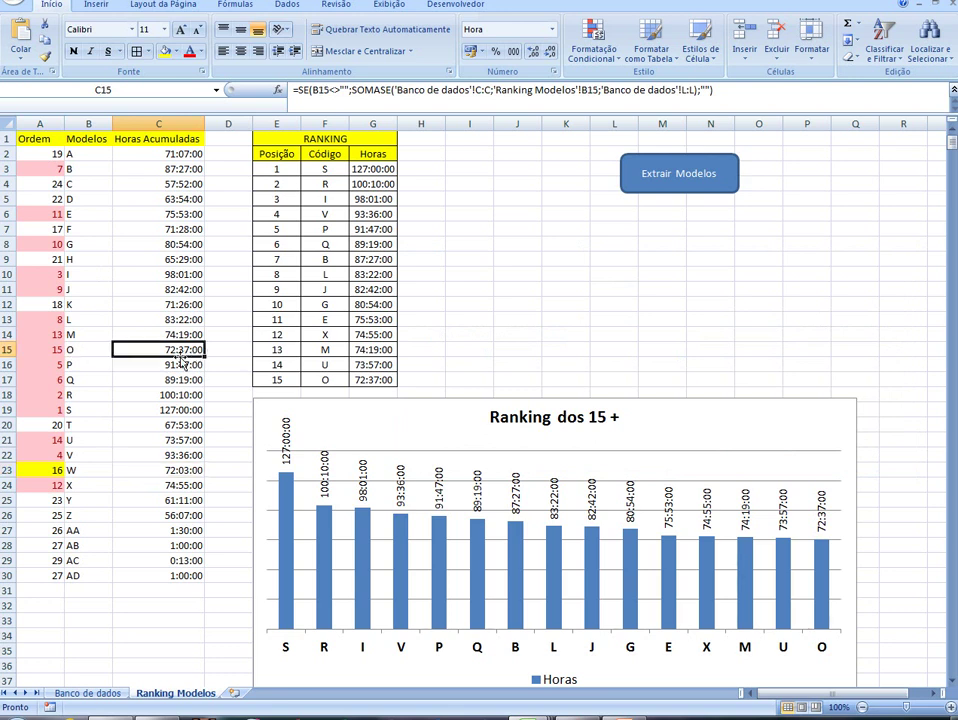
{"action": "left_click", "coordinate": [123, 472]}
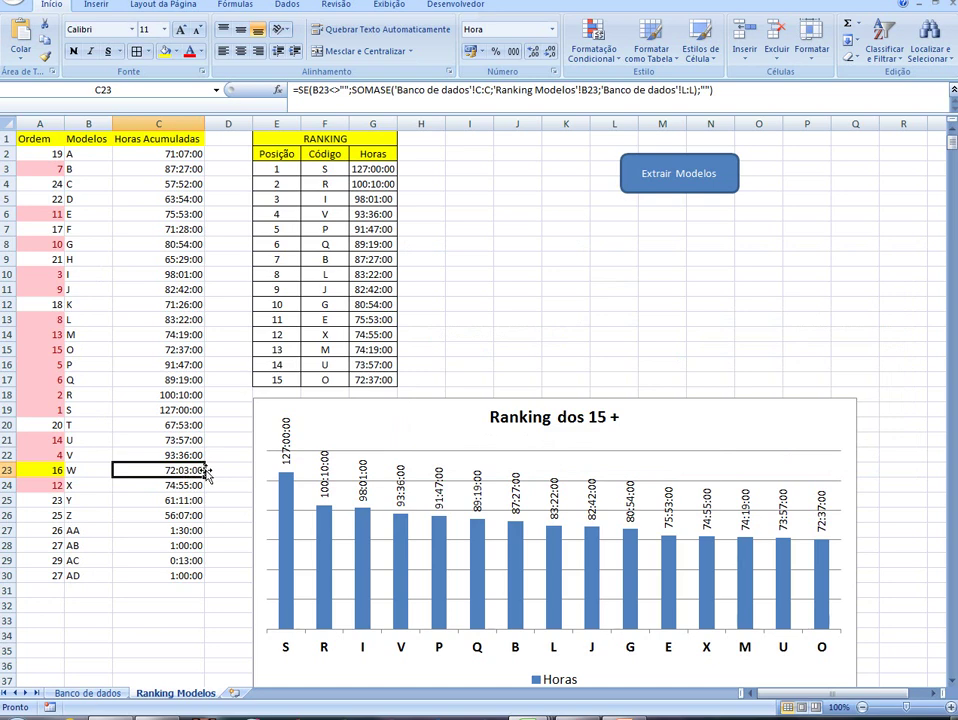
Clear the model codes in B2:B30 of the Modelos column
{"action": "left_click", "coordinate": [192, 381]}
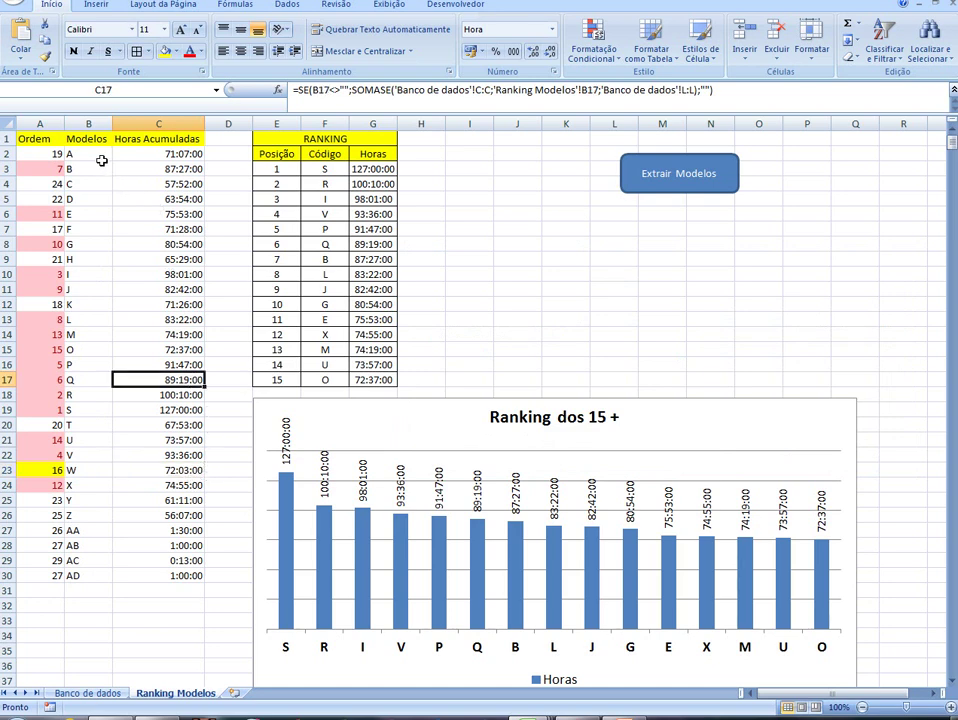
{"action": "left_click_drag", "start_coordinate": [80, 154], "coordinate": [100, 577]}
{"action": "key", "text": "Delete"}
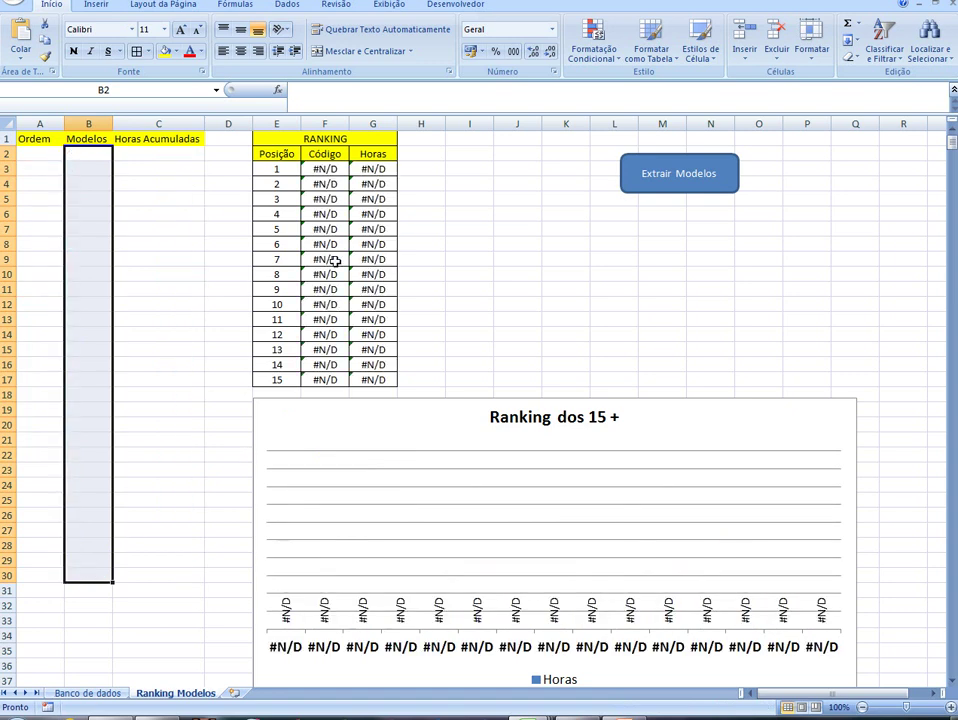
Wrap the PROCV formula in F3 in SEERRO with "" as the error value, and fill it down the Código column to F17
{"action": "left_click", "coordinate": [329, 170]}
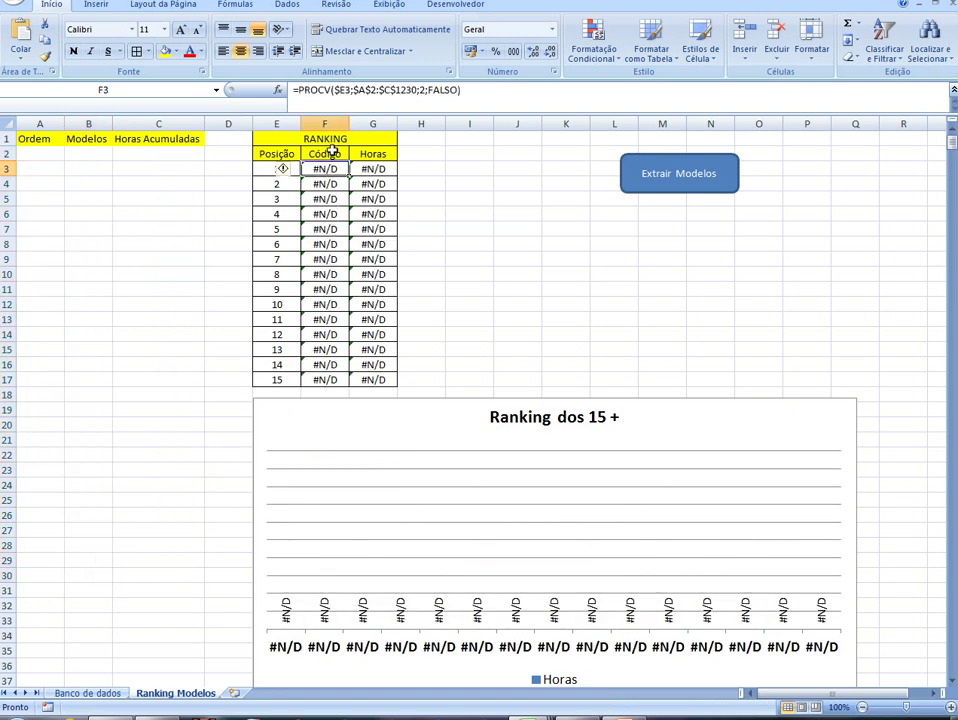
{"action": "left_click", "coordinate": [299, 91]}
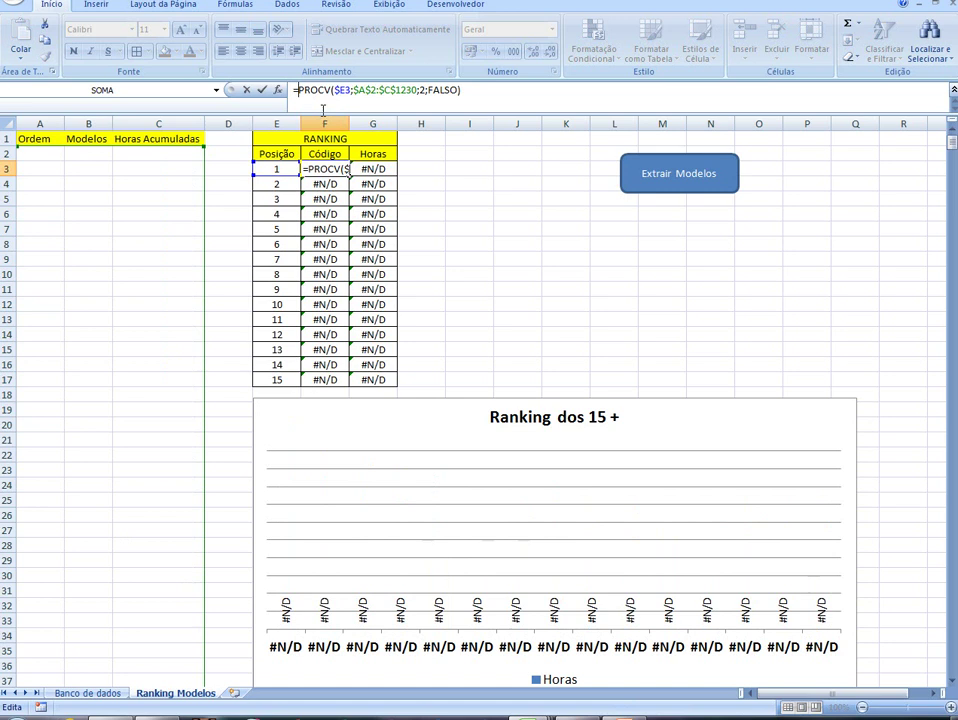
{"action": "type", "text": "se"}
{"action": "key", "text": "Down"}
{"action": "key", "text": "Tab"}
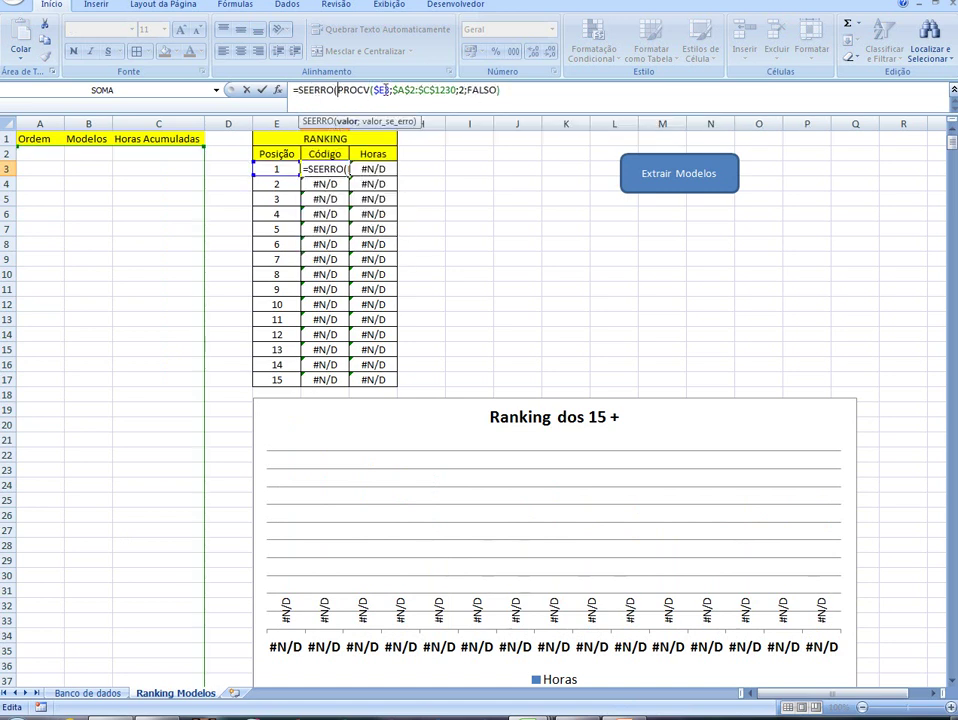
{"action": "left_click", "coordinate": [508, 91]}
{"action": "type", "text": ";"}
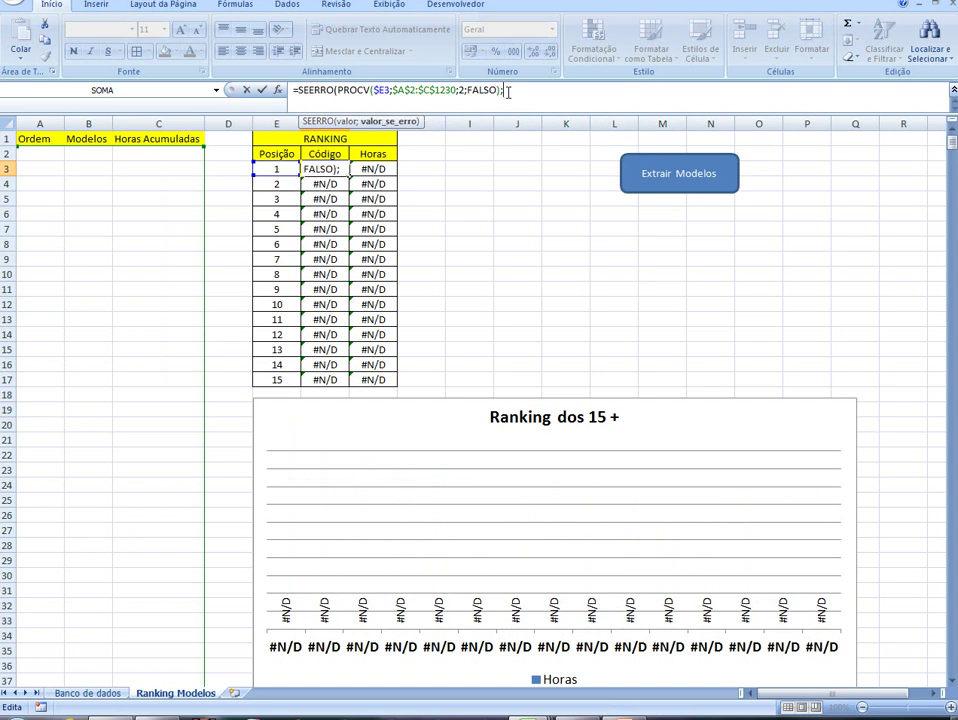
{"action": "type", "text": "\"\")"}
{"action": "key", "text": "Return"}
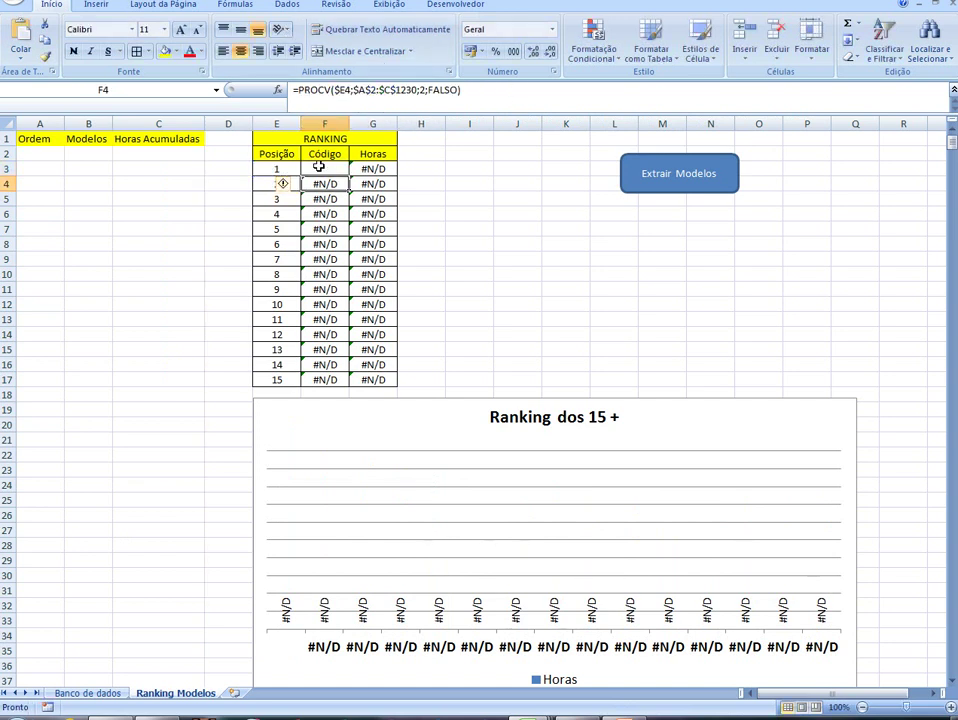
{"action": "left_click", "coordinate": [345, 172]}
{"action": "left_click_drag", "start_coordinate": [350, 173], "coordinate": [351, 381]}
Copy the SEERRO formula from F3 into G3 with column index 3, and fill it down the Horas column to G17
{"action": "left_click", "coordinate": [360, 170]}
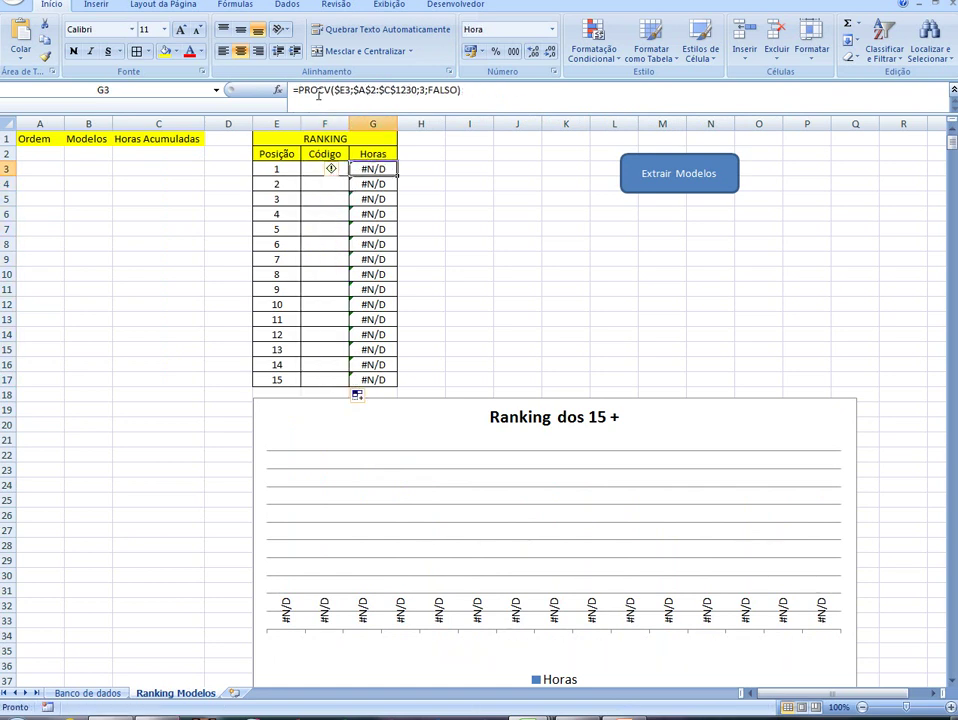
{"action": "left_click", "coordinate": [318, 169]}
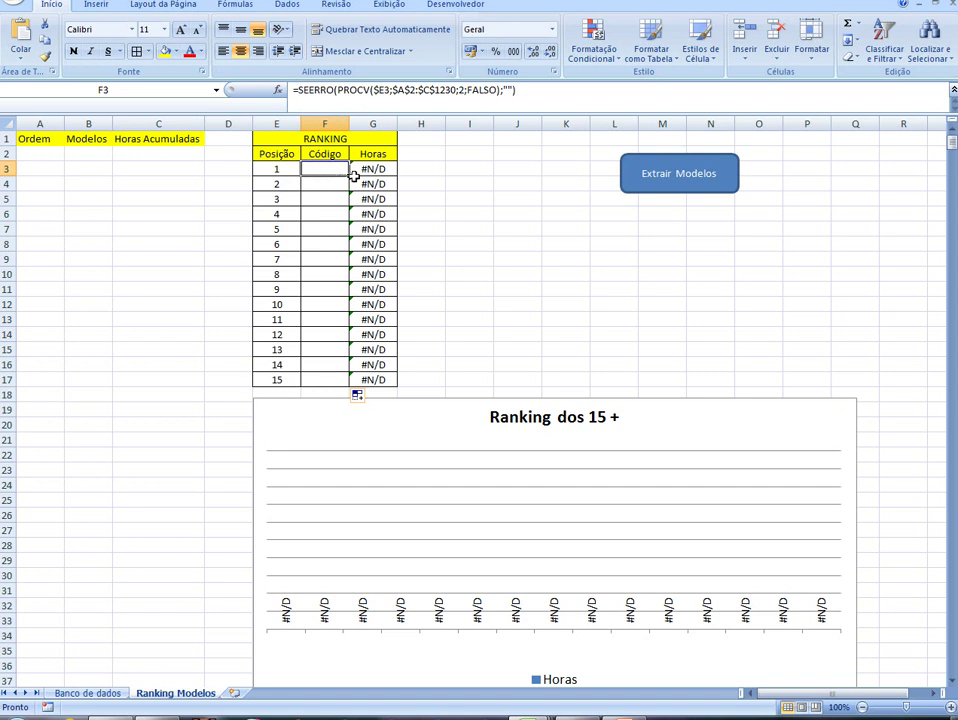
{"action": "left_click_drag", "start_coordinate": [350, 176], "coordinate": [384, 171]}
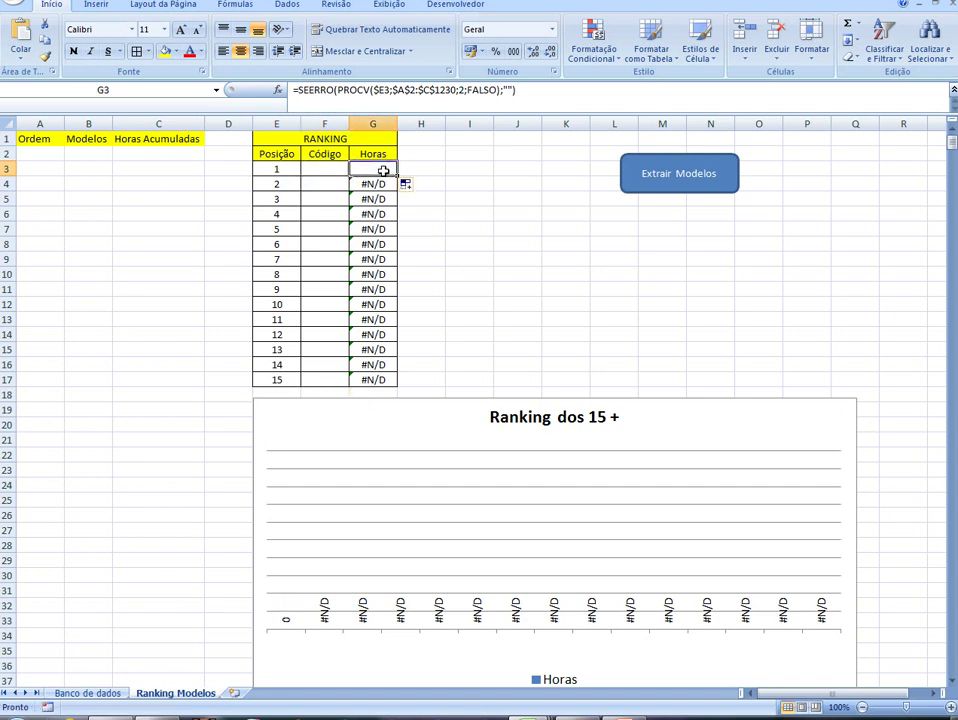
{"action": "left_click", "coordinate": [456, 90]}
{"action": "double_click", "coordinate": [460, 90]}
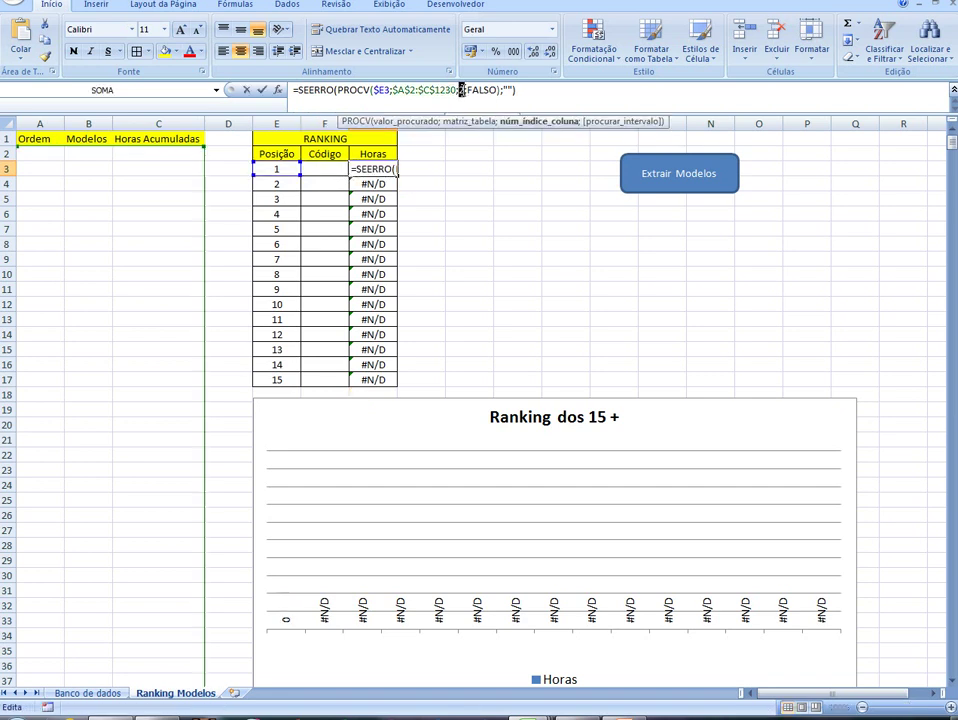
{"action": "type", "text": "3"}
{"action": "key", "text": "Return"}
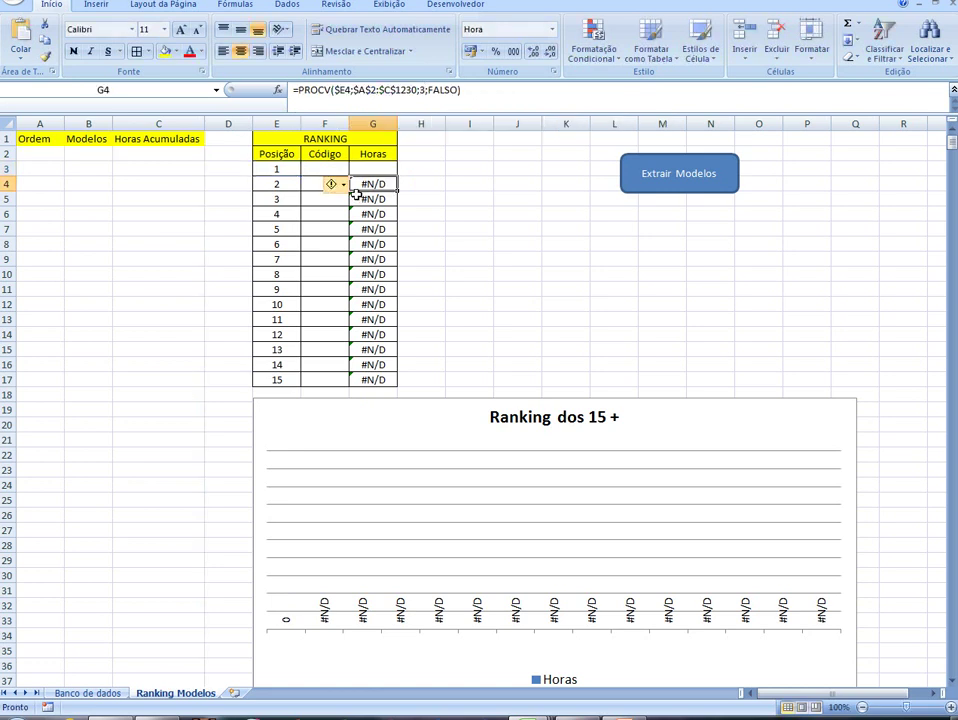
{"action": "left_click", "coordinate": [390, 170]}
{"action": "left_click_drag", "start_coordinate": [397, 177], "coordinate": [401, 384]}
Run the Extrair Modelos macro to refill the model list, and dismiss its completion message
{"action": "left_click", "coordinate": [460, 262]}
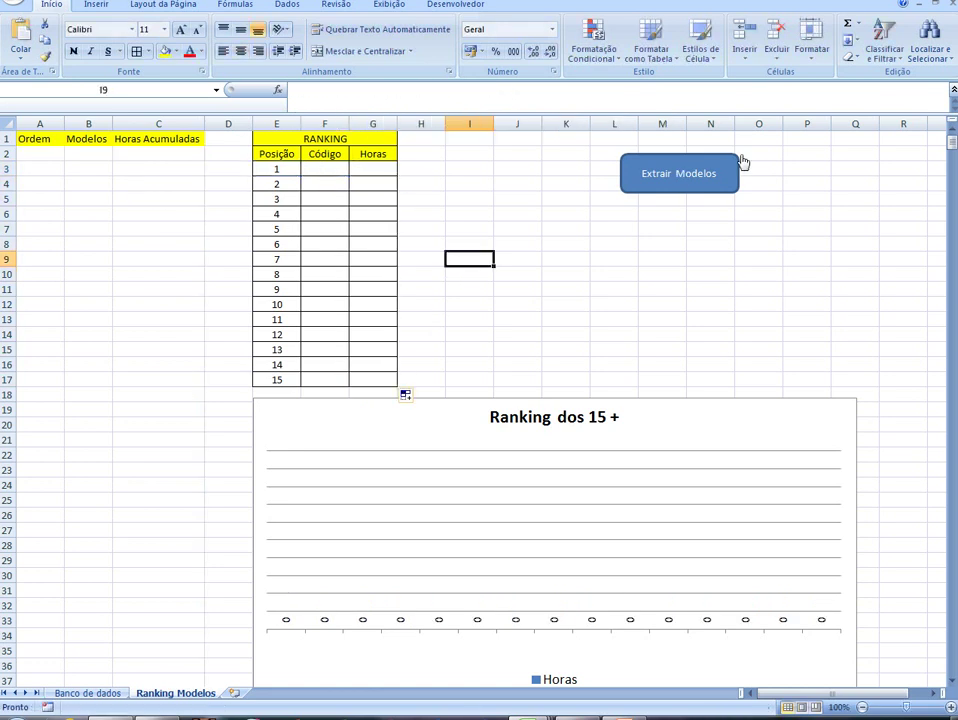
{"action": "left_click", "coordinate": [686, 182]}
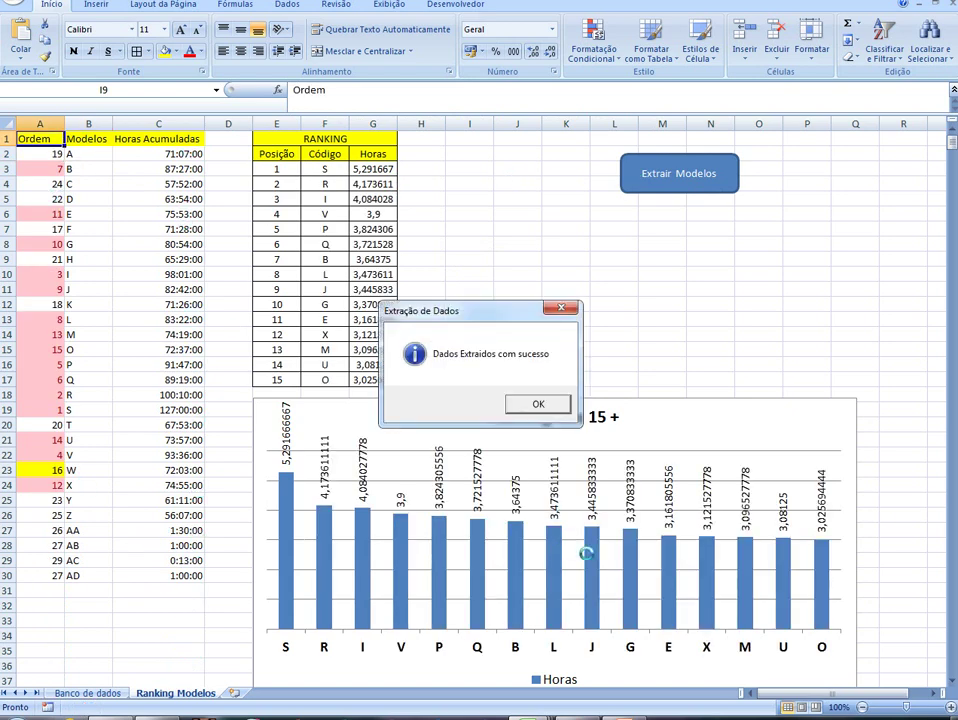
{"action": "left_click_drag", "start_coordinate": [486, 308], "coordinate": [577, 263]}
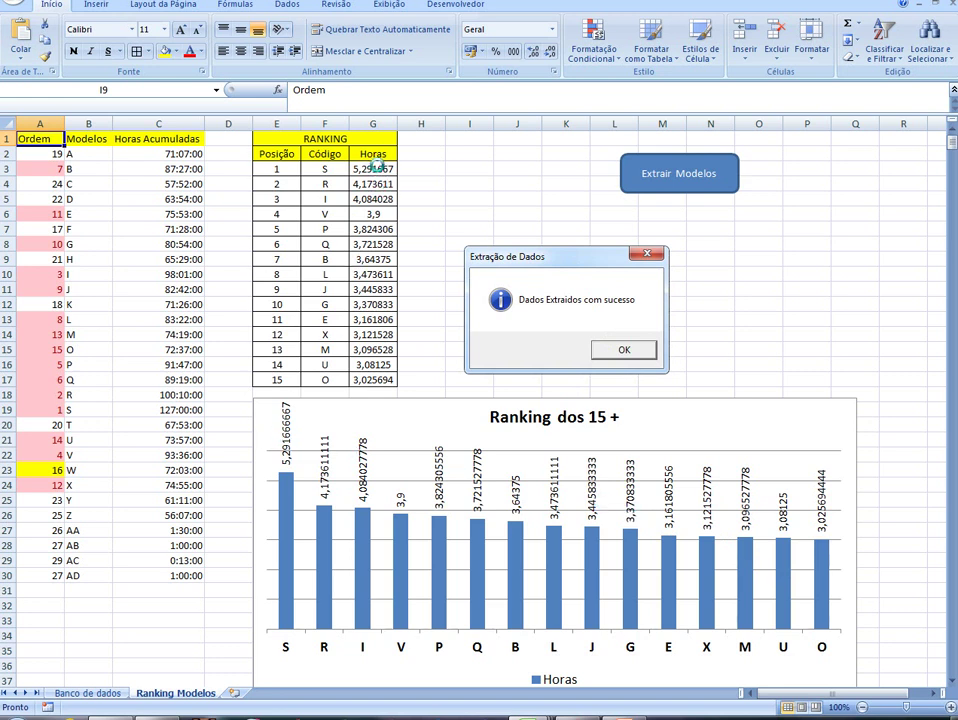
{"action": "left_click", "coordinate": [619, 352]}
Format the ranking hours in G3:G17 with the Hora type 37:30:55
{"action": "left_click_drag", "start_coordinate": [373, 170], "coordinate": [383, 378]}
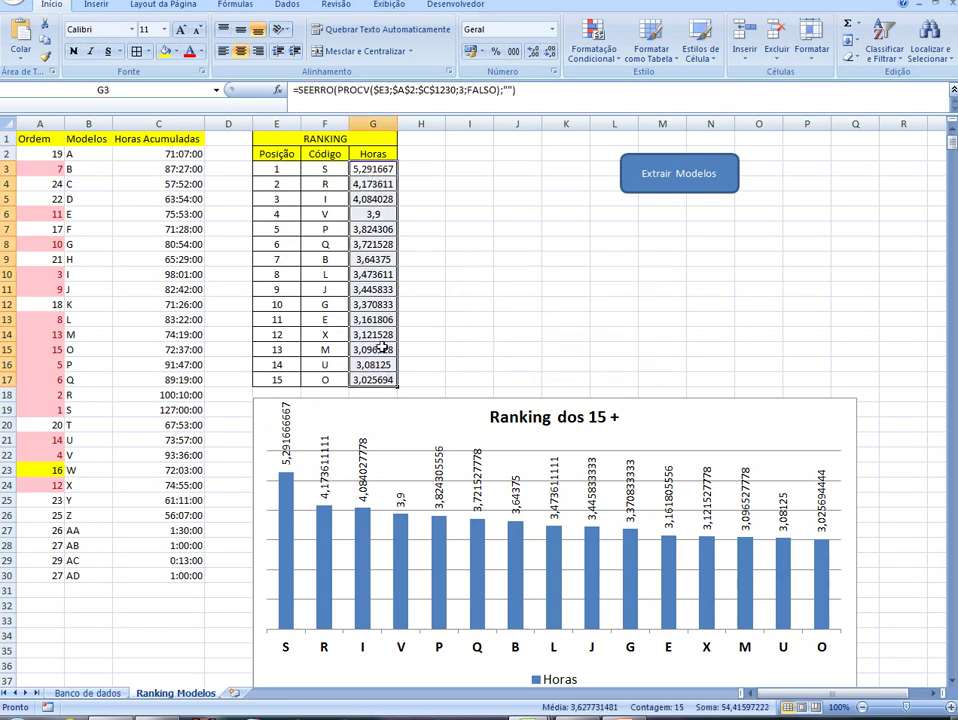
{"action": "right_click", "coordinate": [385, 348]}
{"action": "left_click", "coordinate": [443, 527]}
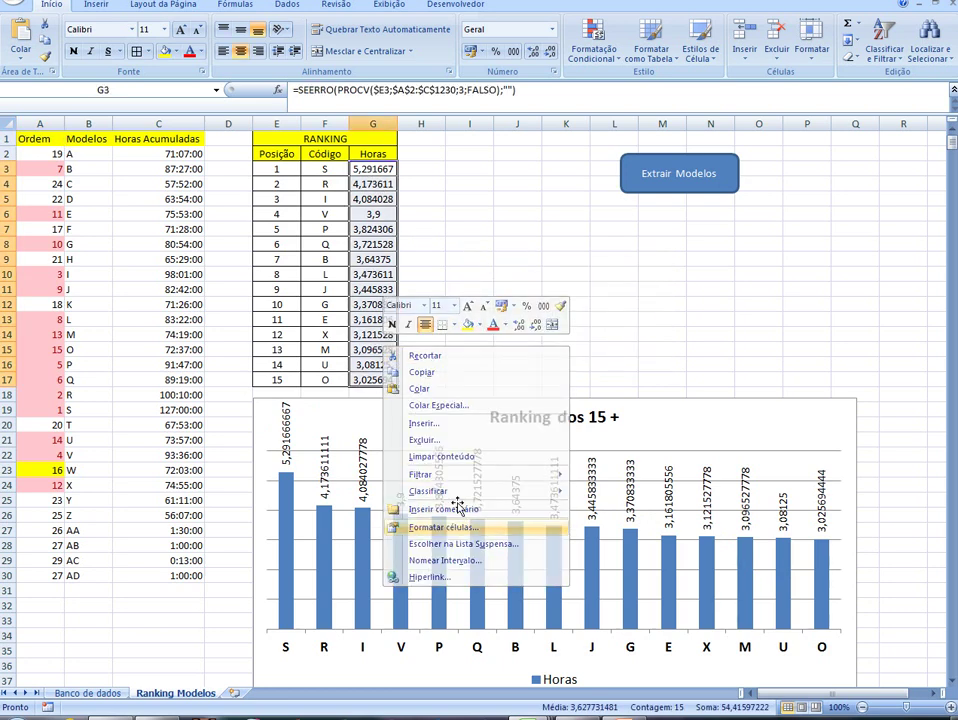
{"action": "left_click", "coordinate": [266, 461]}
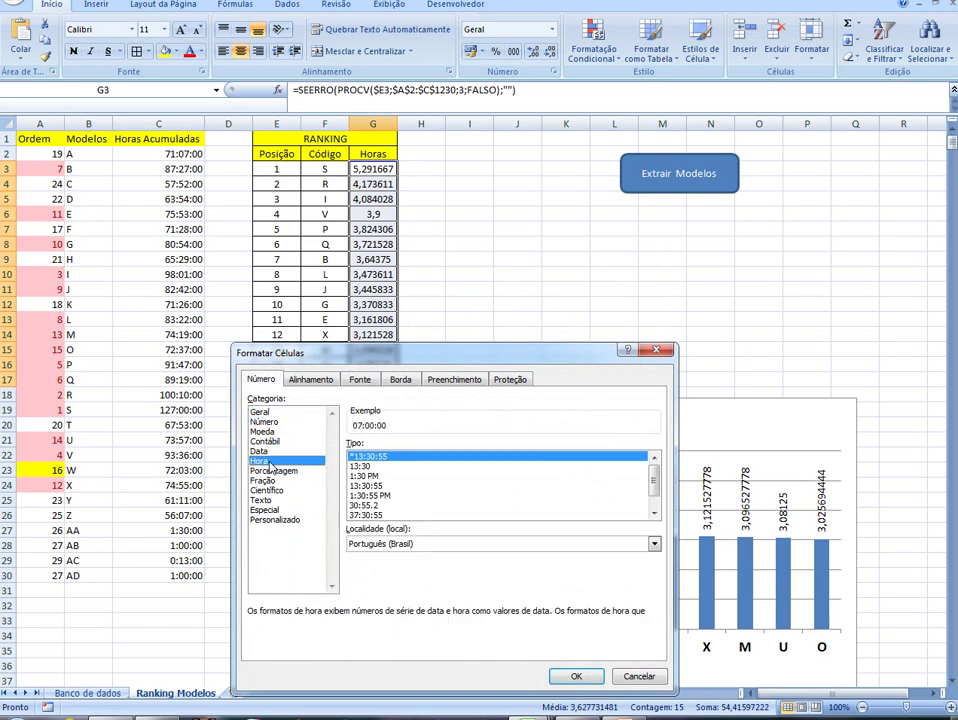
{"action": "left_click", "coordinate": [402, 515]}
{"action": "left_click", "coordinate": [560, 680]}
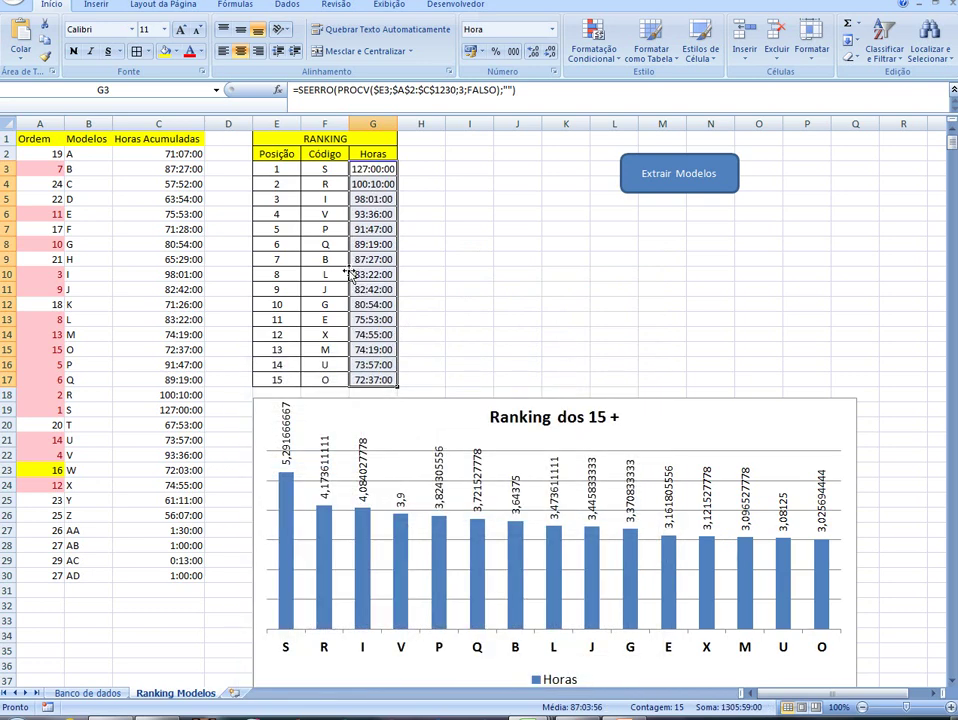
Clear the Modelos cells B2:B31 and rerun the Extrair Modelos macro to test the ranking table and chart
{"action": "left_click", "coordinate": [89, 183]}
{"action": "left_click_drag", "start_coordinate": [88, 154], "coordinate": [101, 588]}
{"action": "key", "text": "Delete"}
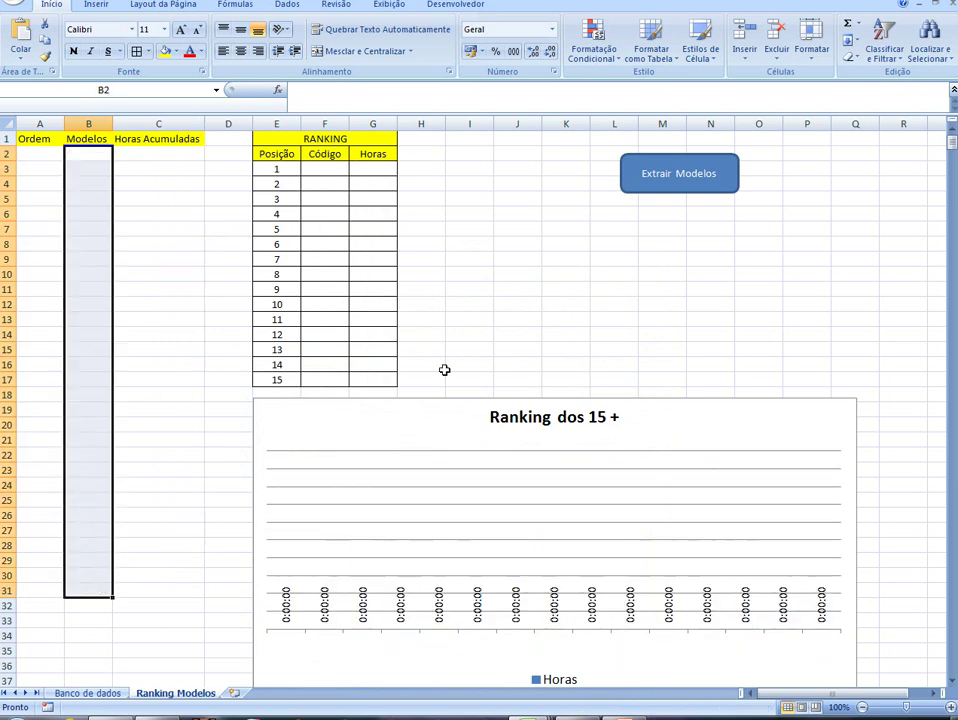
{"action": "left_click", "coordinate": [507, 285]}
{"action": "left_click", "coordinate": [648, 186]}
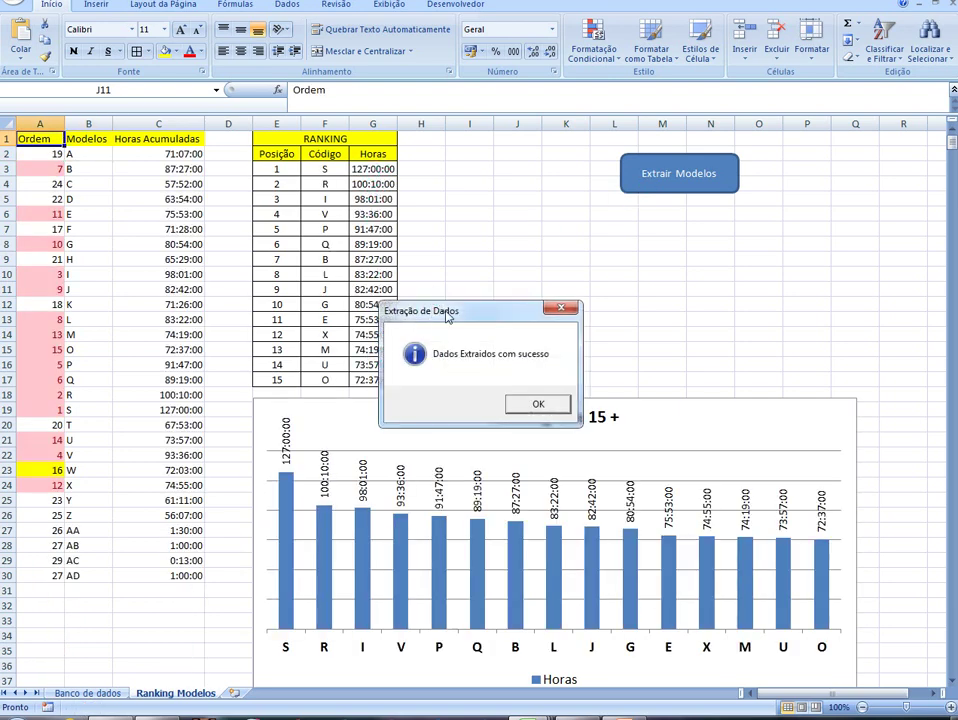
{"action": "left_click_drag", "start_coordinate": [447, 317], "coordinate": [513, 257]}
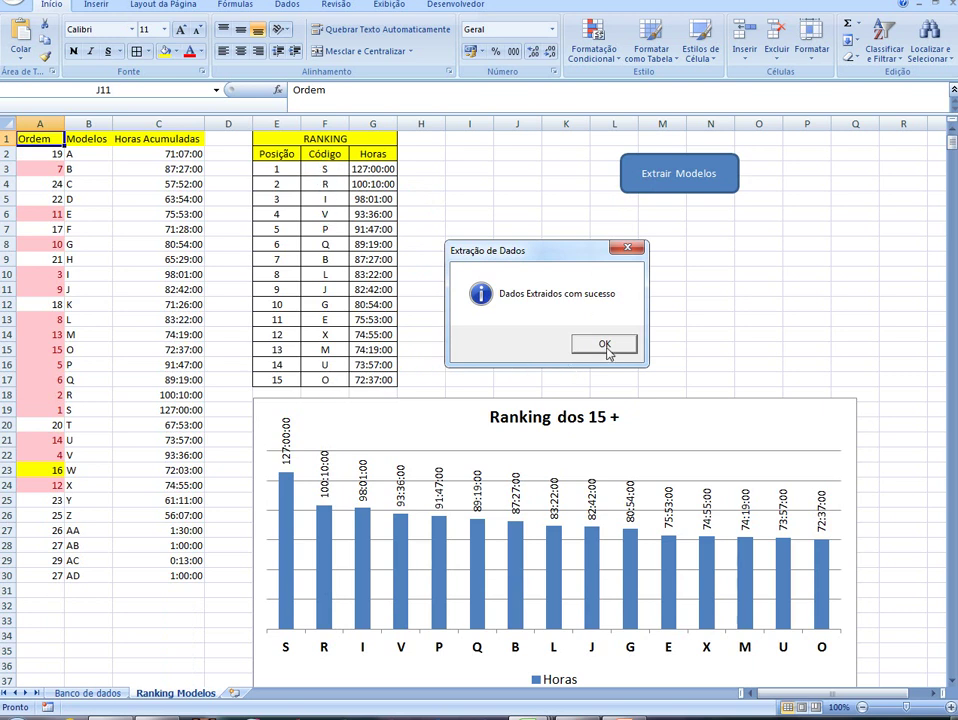
{"action": "mouse_move", "coordinate": [548, 259]}
{"action": "left_mouse_down"}
{"action": "mouse_move", "coordinate": [545, 290]}
{"action": "mouse_move", "coordinate": [550, 268]}
{"action": "left_mouse_up"}
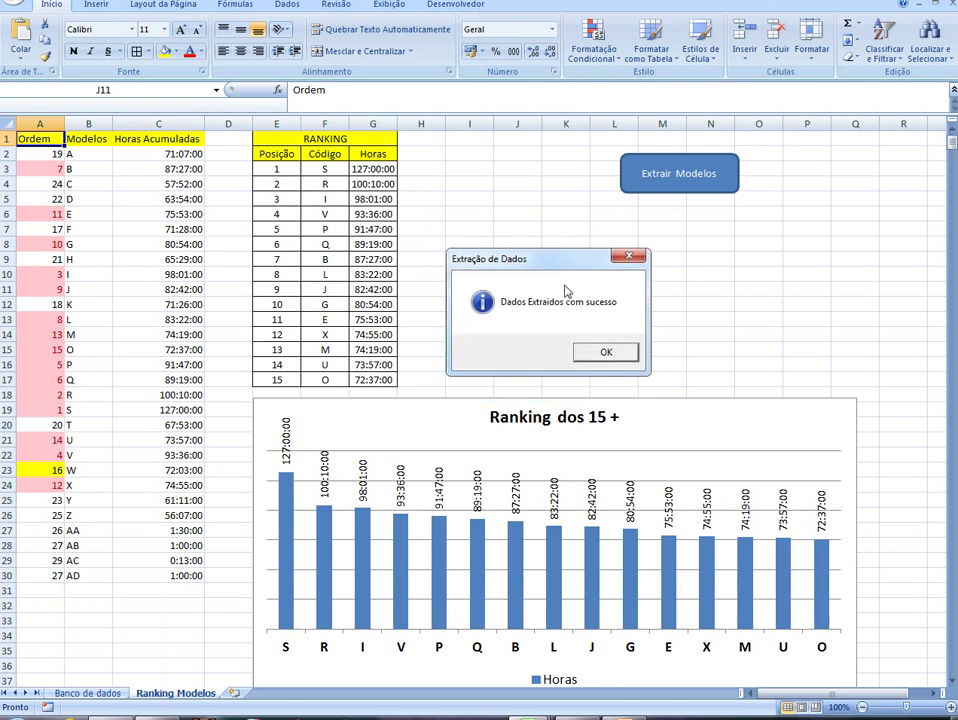
{"action": "left_click_drag", "start_coordinate": [561, 266], "coordinate": [564, 254]}
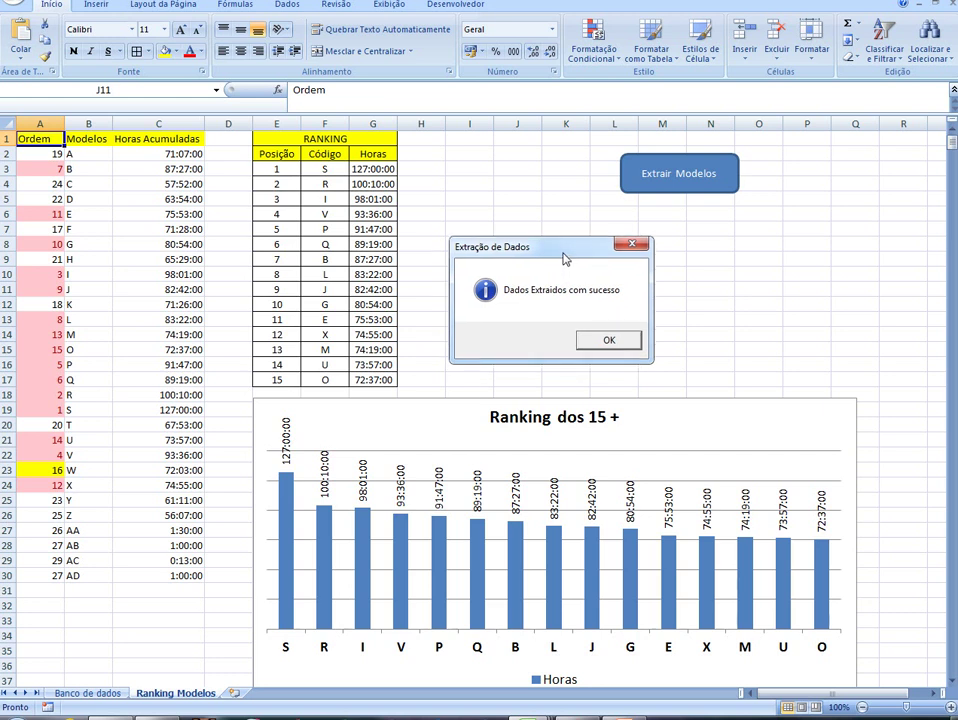